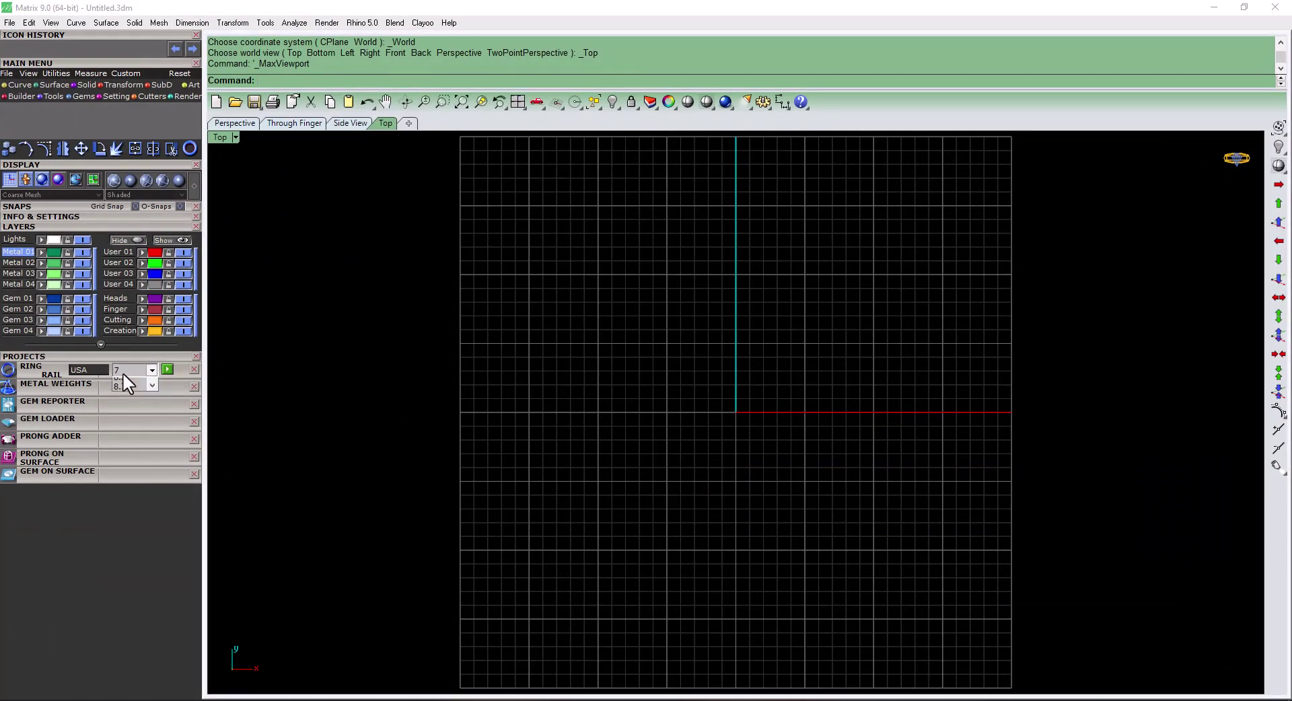
- Create a US size 10 finger circle with Ring Rail
click(122, 371)
click(127, 440)
click(166, 371)
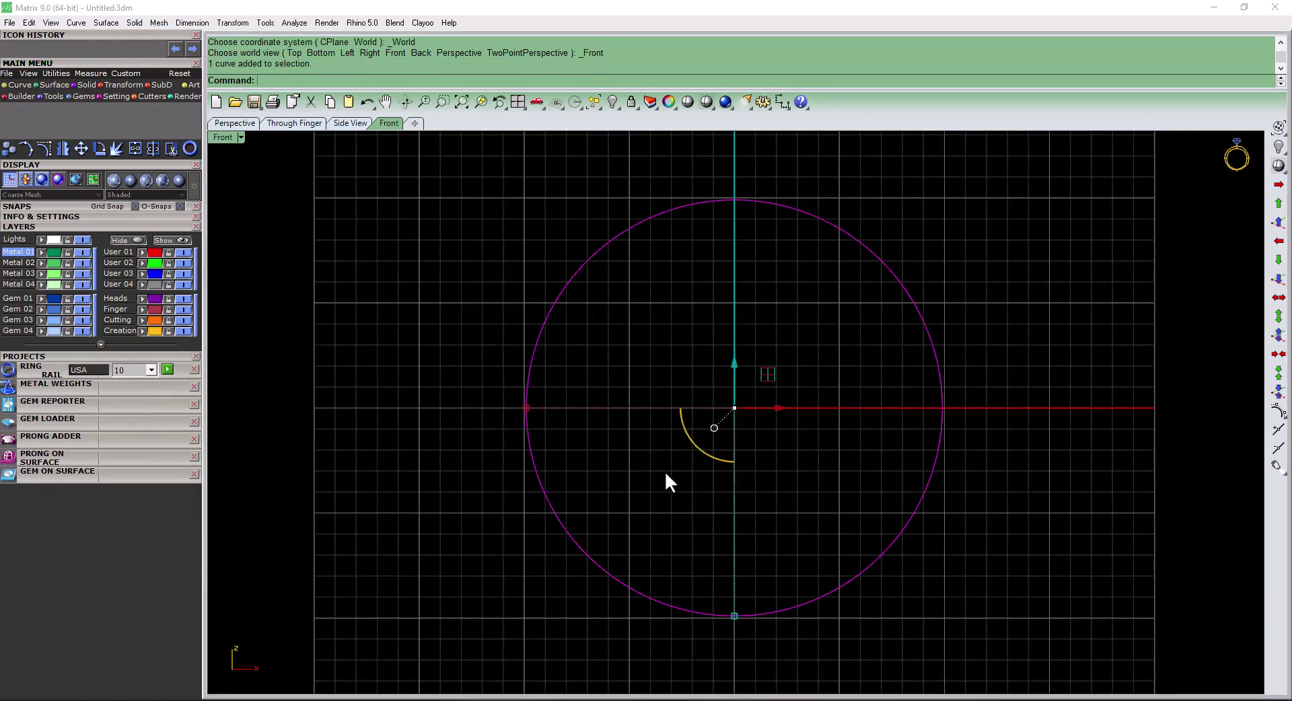
- In Top view, start a circle centred at the origin (0) with the ci command
right_drag(422, 281, 398, 268)
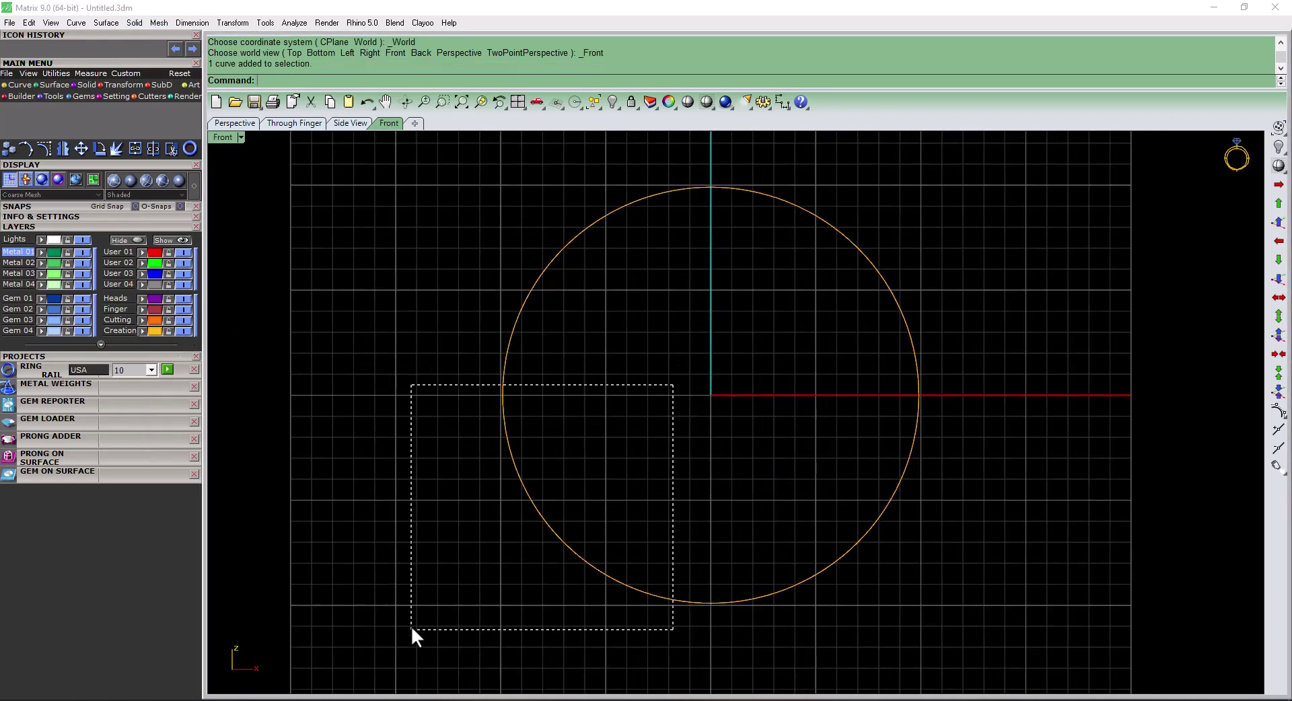
drag(672, 384, 412, 625)
key(ctrl+F1)
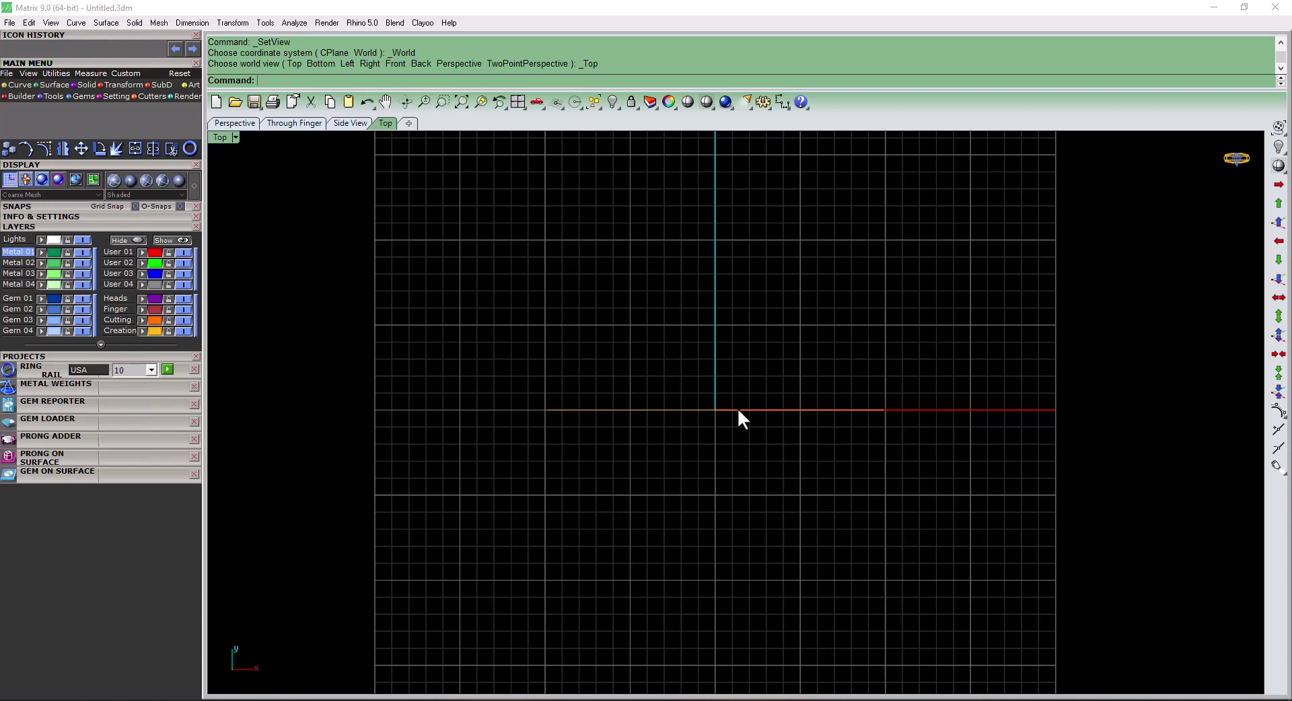
text(ci)
key(Return)
text(0)
key(Return)
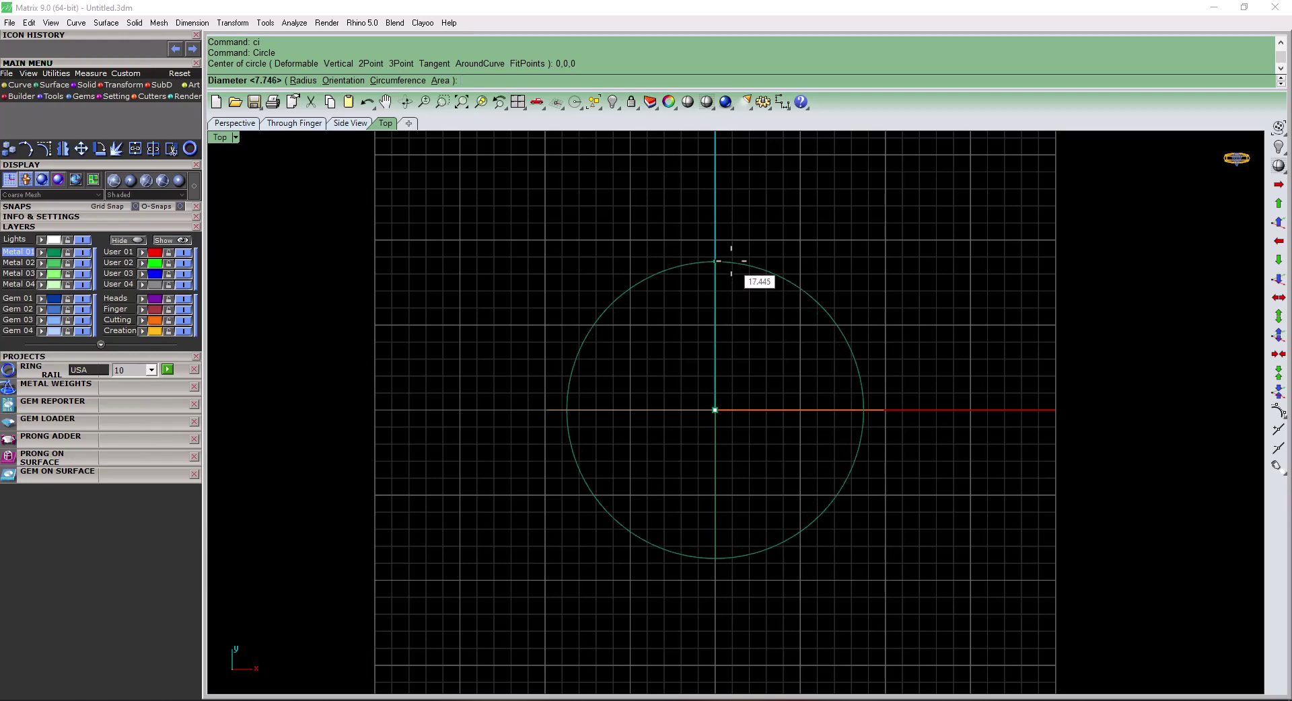
- Set the circle's diameter and move it from 0,0,0 up above the finger circle
click(730, 261)
key(ctrl+F2)
text(m)
key(Return)
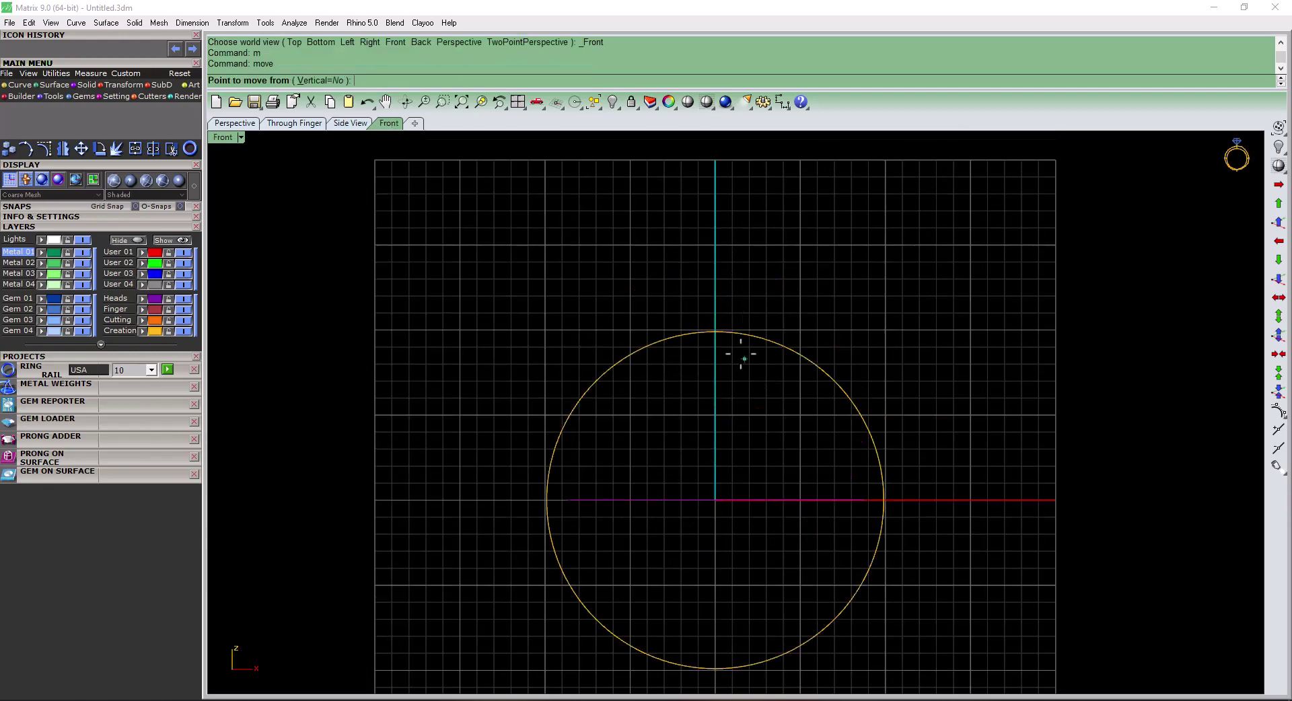
text(0,0,0)
key(Return)
scroll(741, 343, up, 4)
click(747, 247)
scroll(754, 283, down, 3)
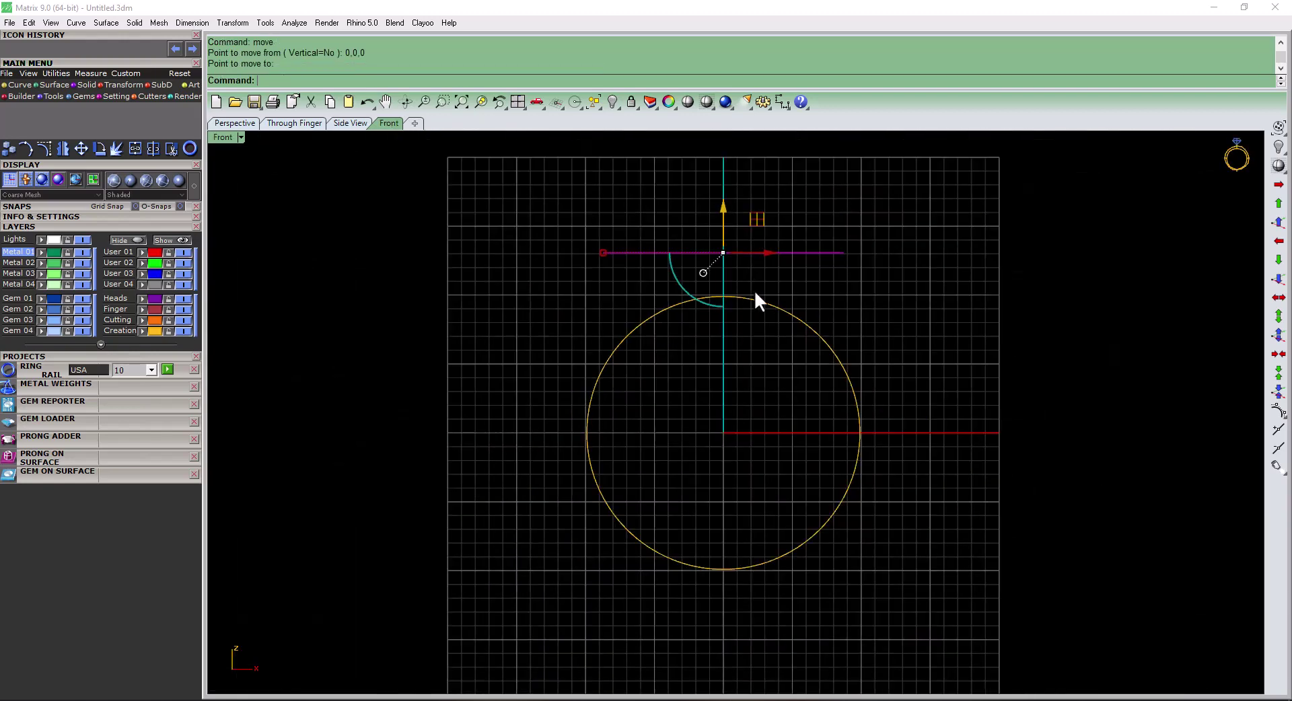
- Orbit to check both circles in 3D, then return to the straight Front view
key(Escape)
mouse_move(874, 397)
right_down()
mouse_move(785, 466)
mouse_move(905, 524)
mouse_move(866, 426)
mouse_move(874, 522)
mouse_move(854, 508)
mouse_move(860, 282)
right_up()
drag(910, 331, 860, 283)
key(Escape)
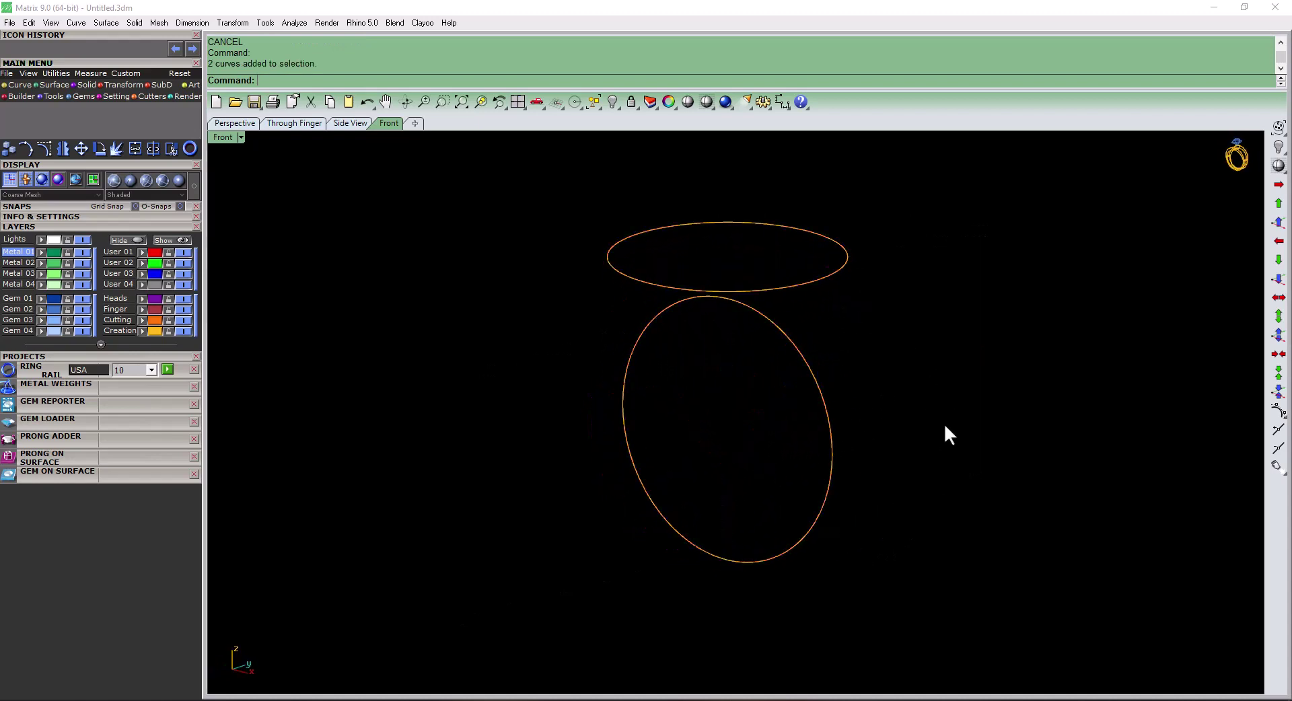
right_drag(942, 430, 840, 333)
key(ctrl+a)
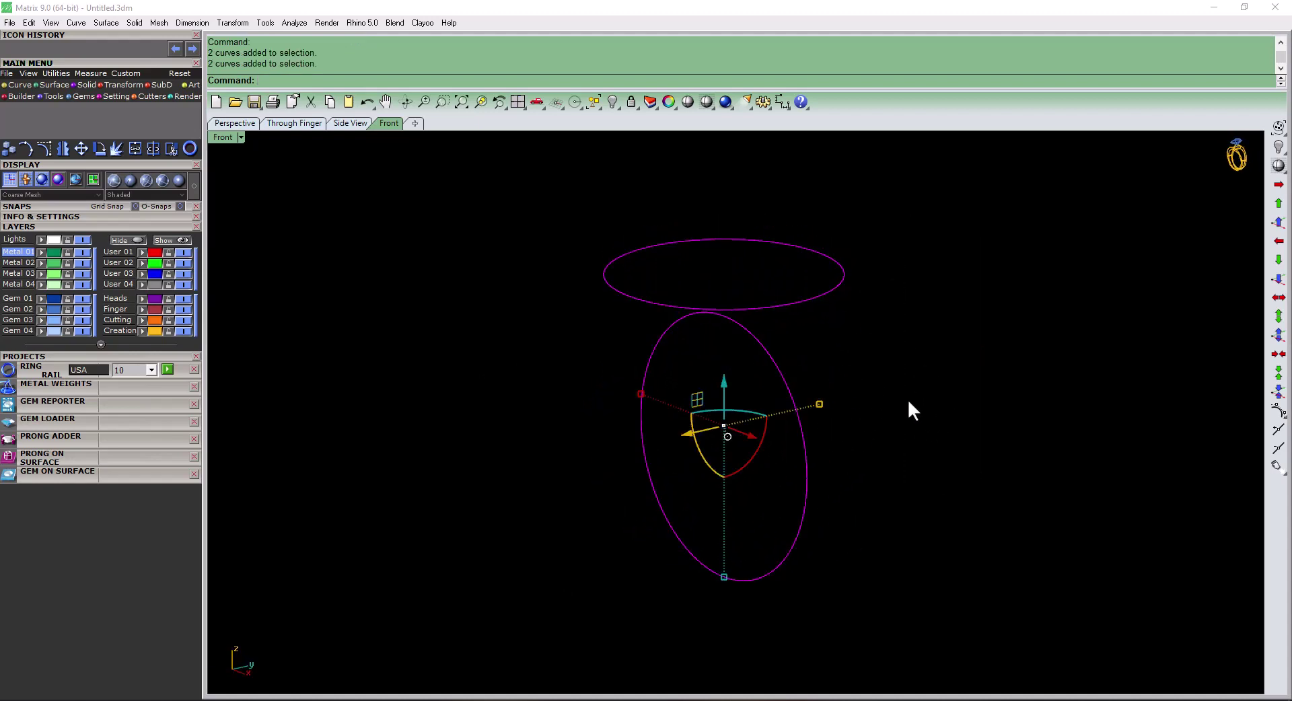
key(Escape)
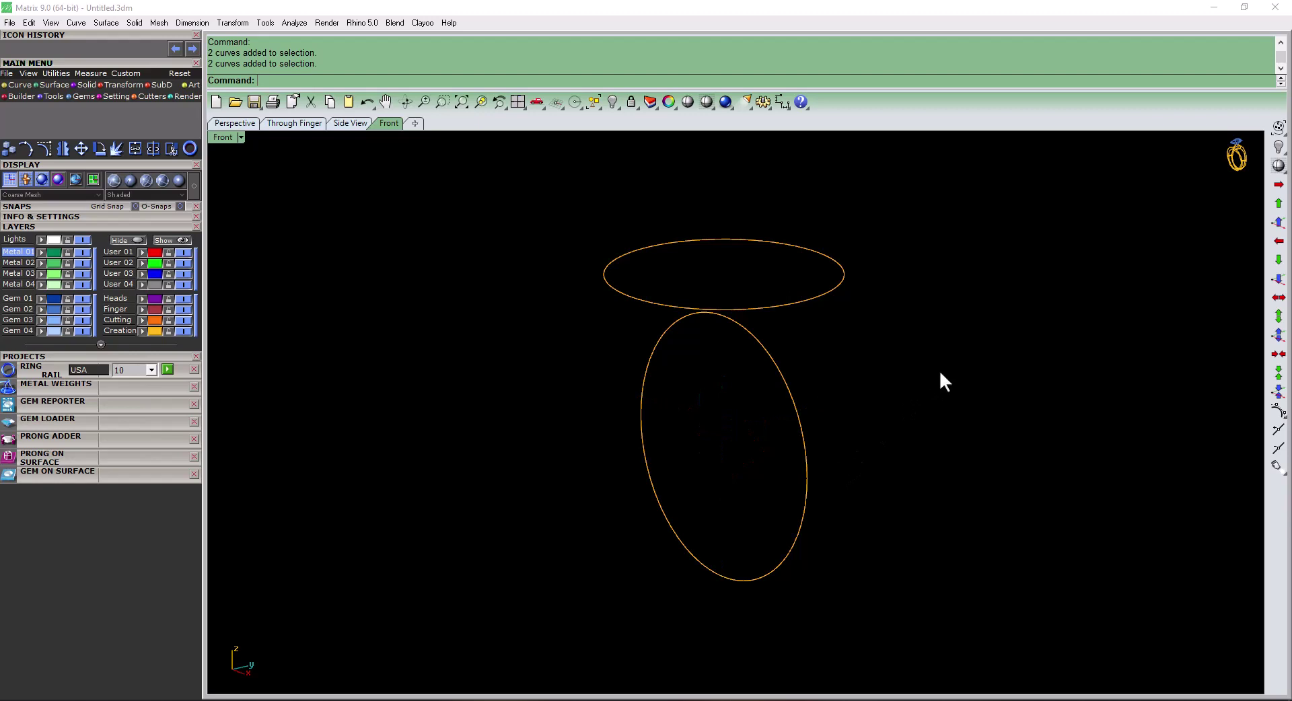
key(ctrl+F2)
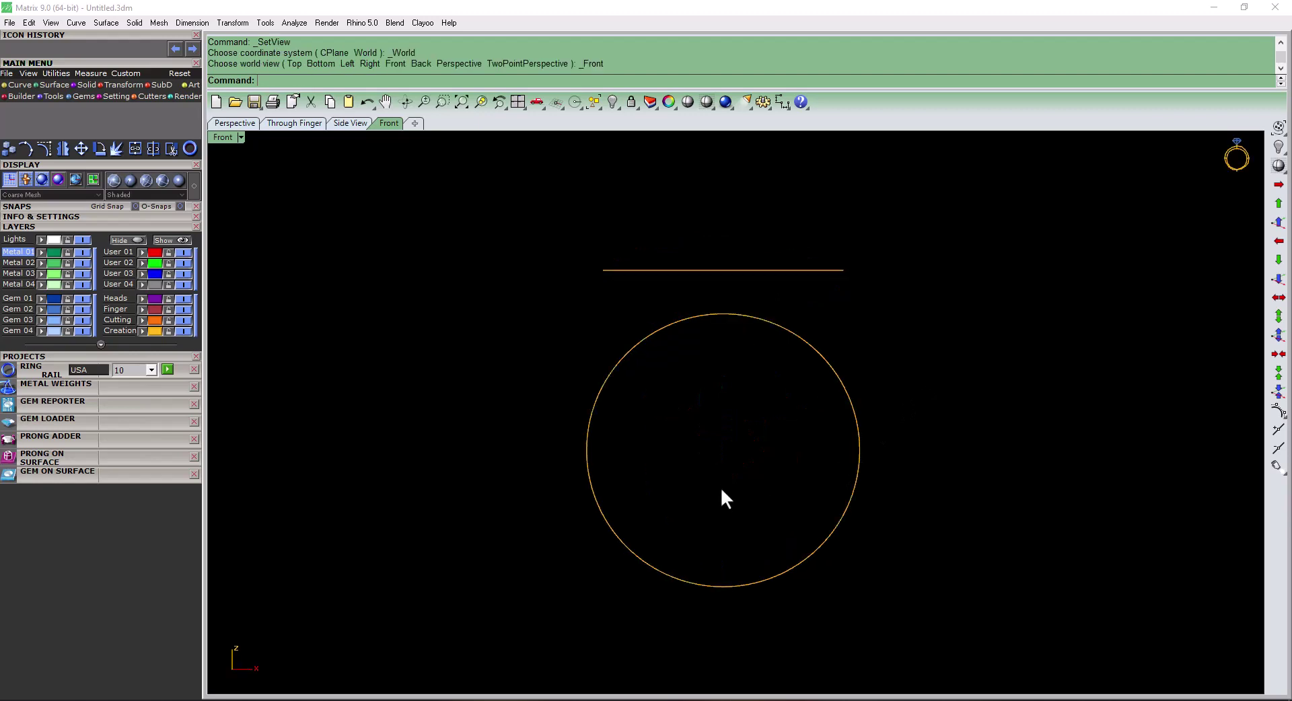
- Offset the finger circle 1.5 to the outside
click(730, 510)
text(Of)
key(Return)
scroll(751, 565, up, 2)
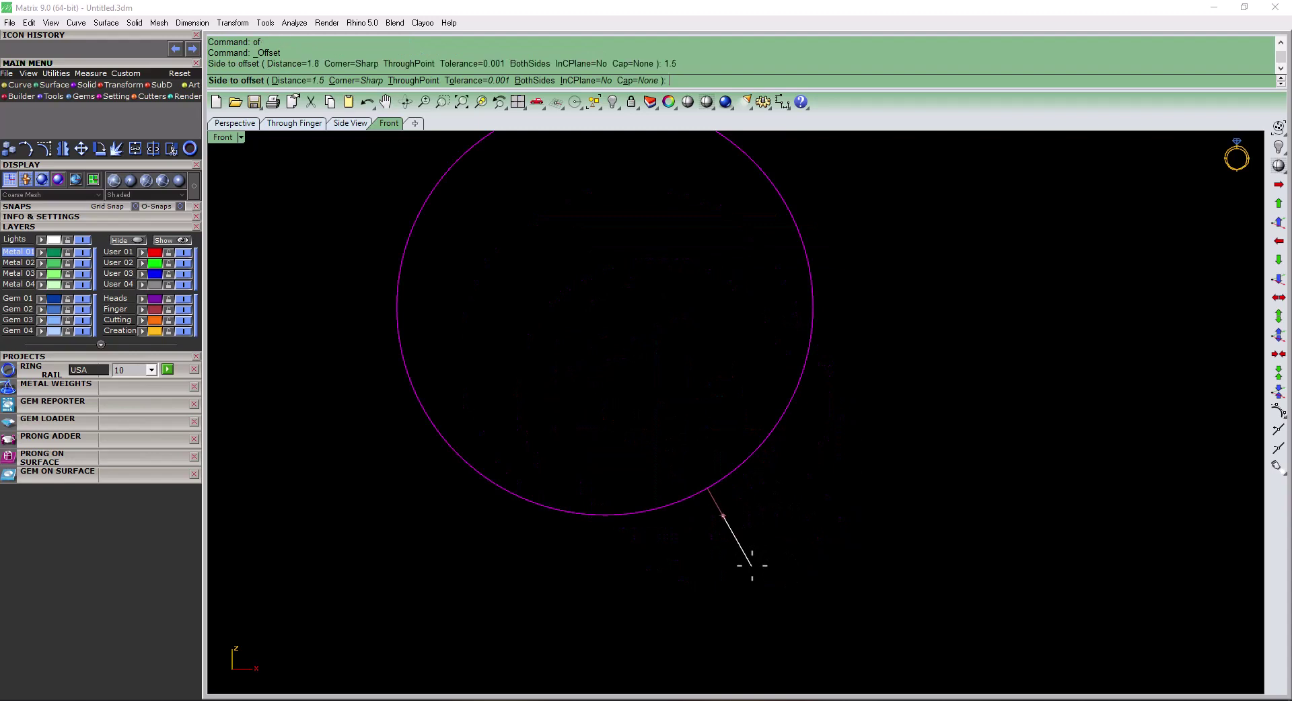
click(652, 599)
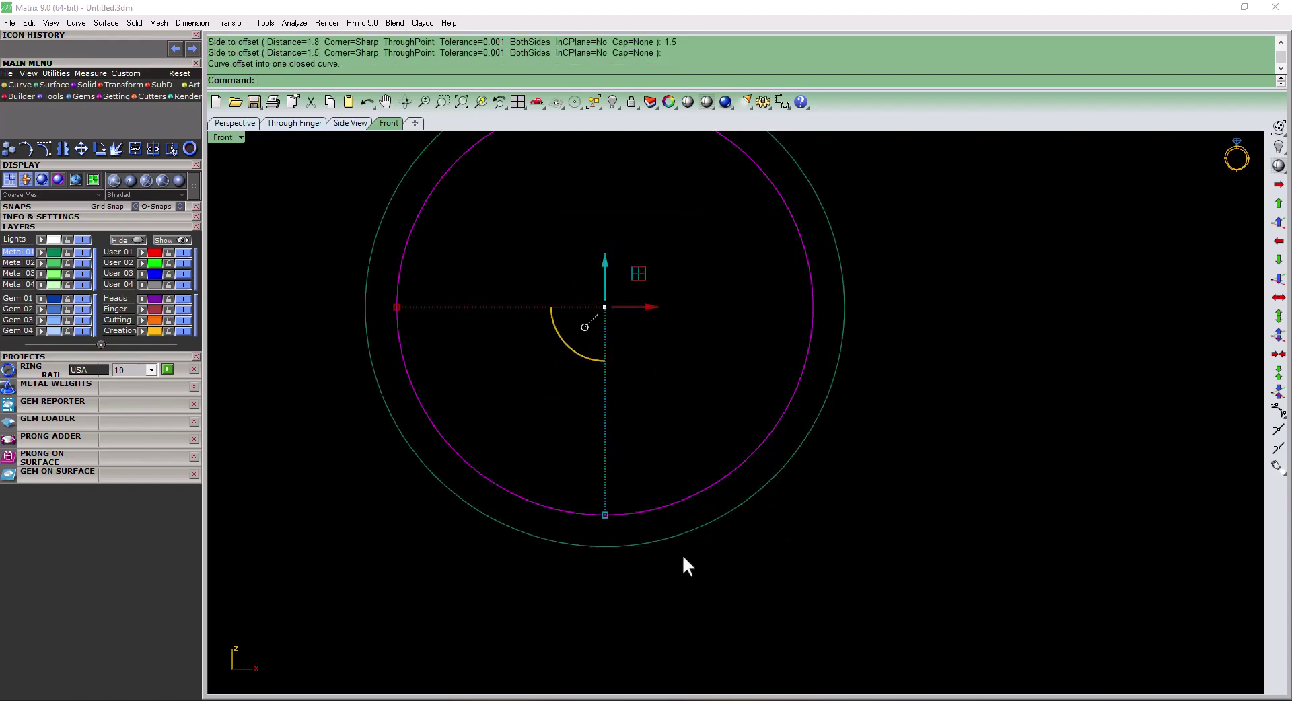
scroll(684, 557, down, 2)
- Scale2D the offset circle from its bottom up to the top circle, then select its top control point
click(660, 546)
scroll(697, 568, up, 2)
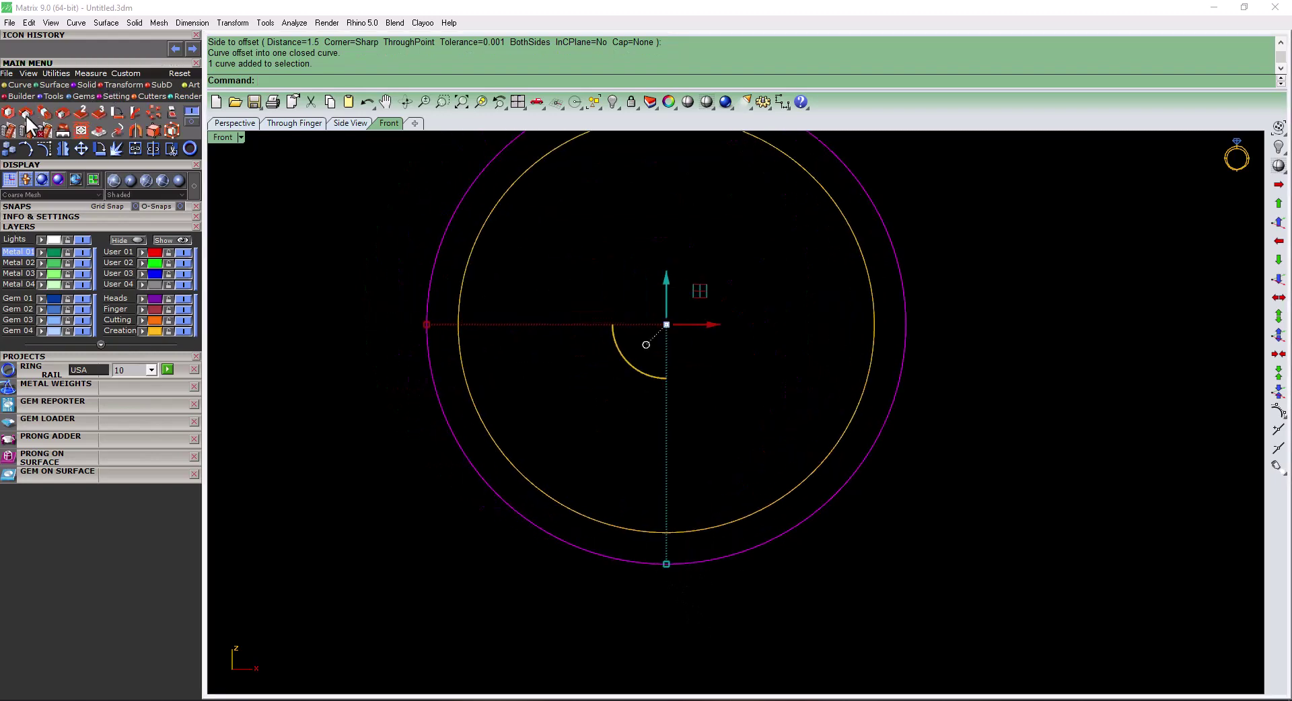
click(27, 114)
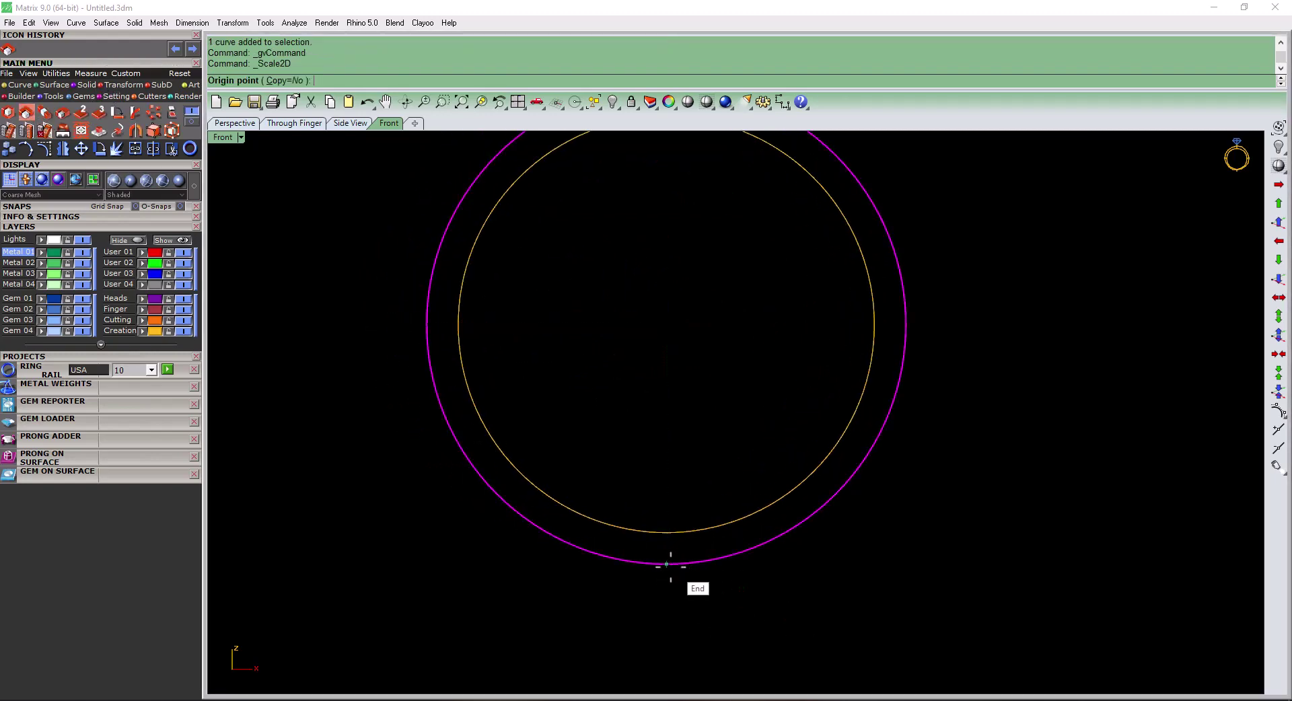
click(667, 564)
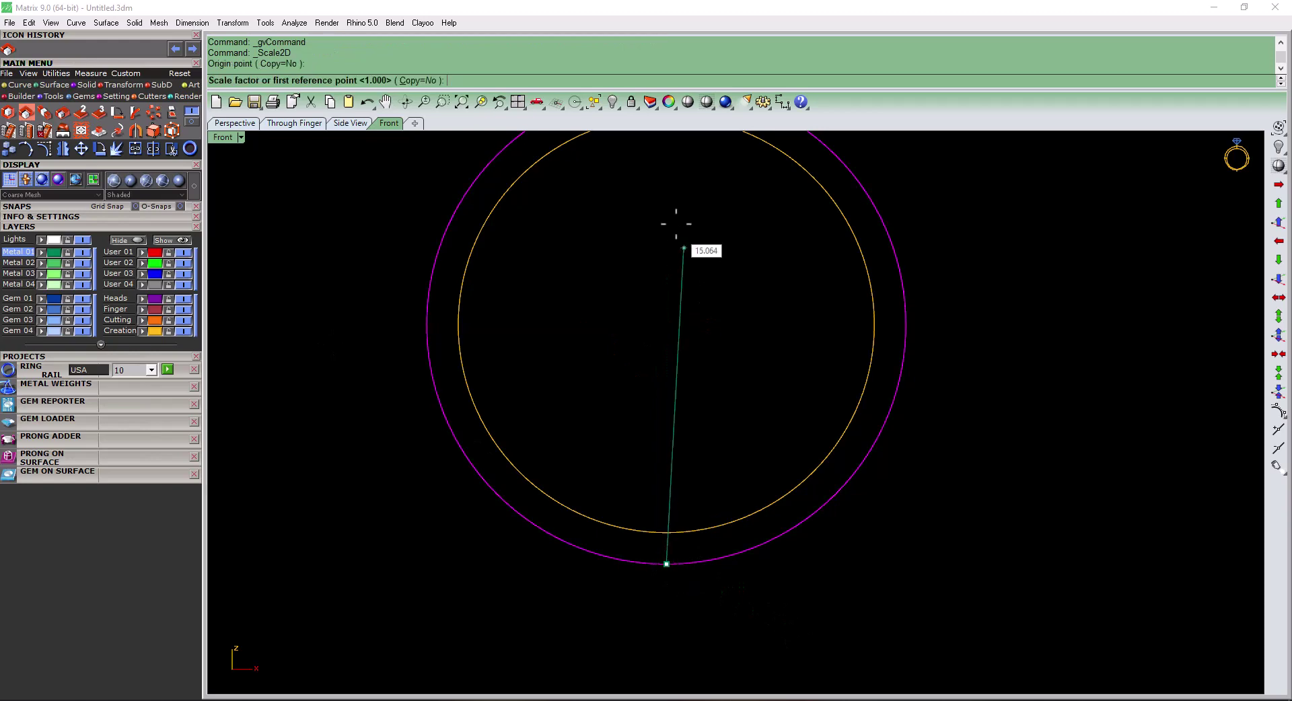
scroll(687, 249, down, 2)
scroll(704, 323, up, 2)
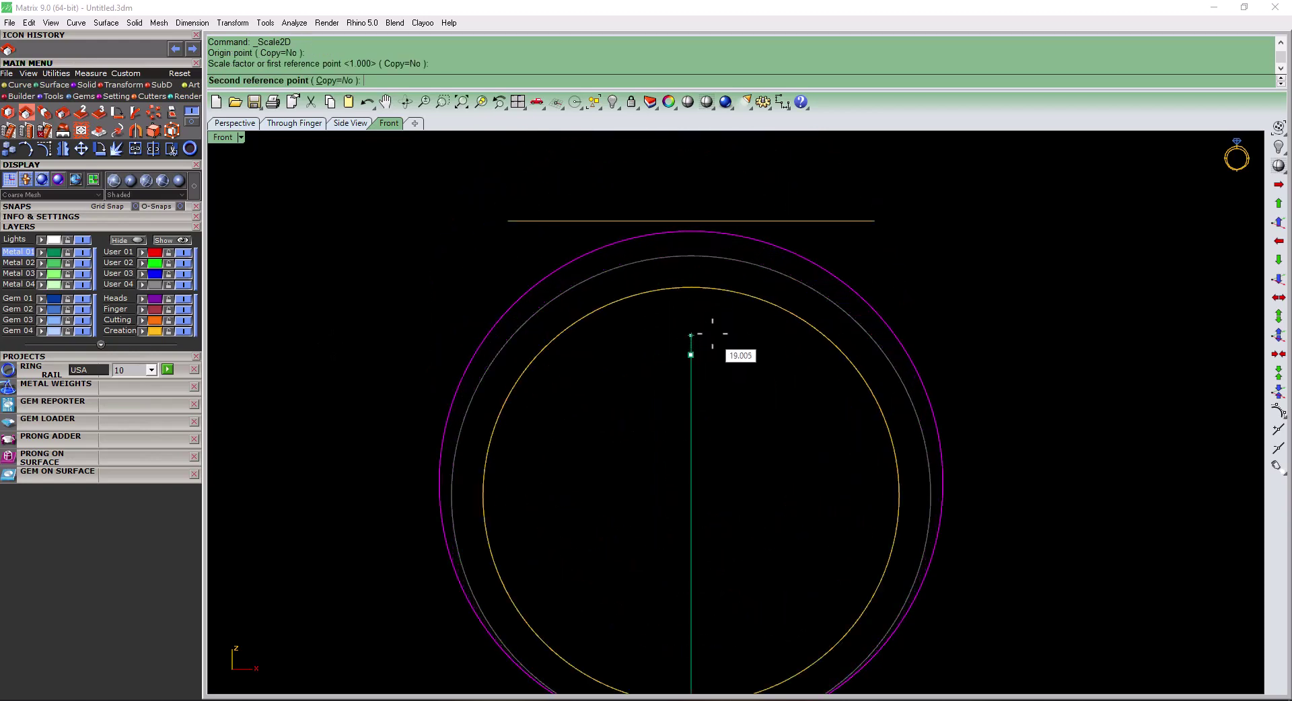
click(710, 325)
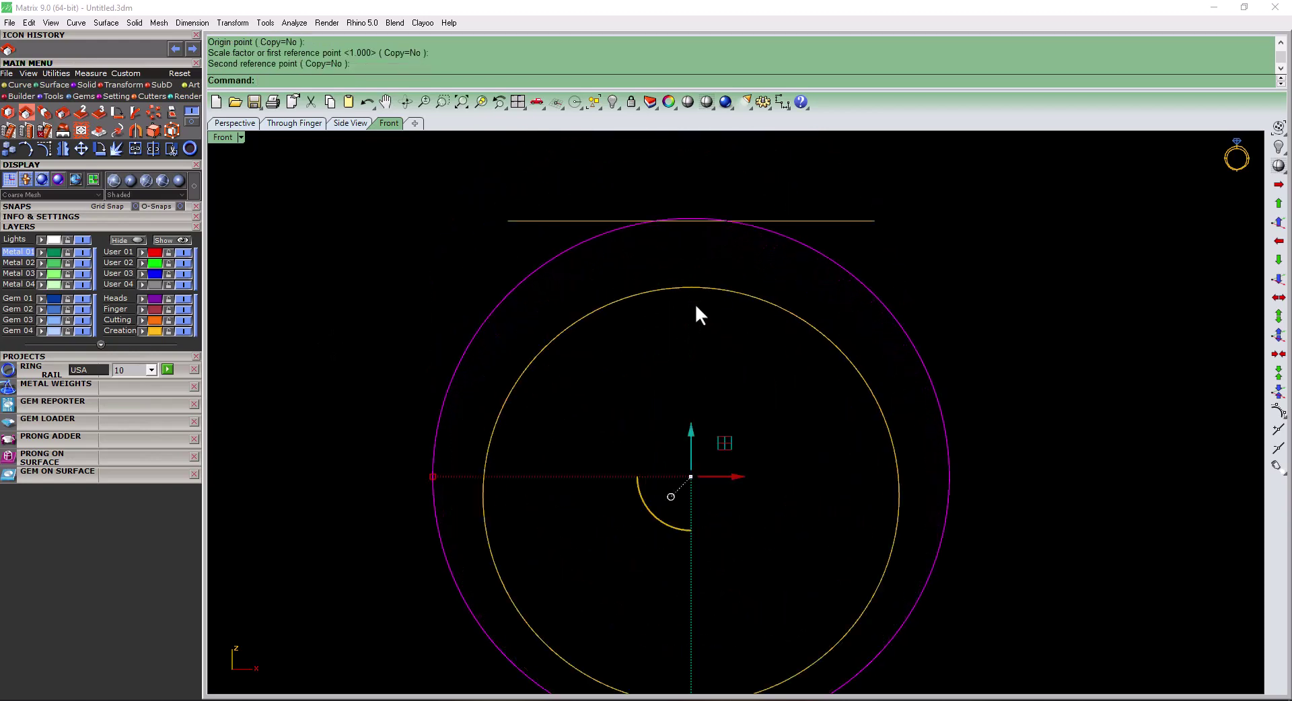
key(F10)
click(433, 218)
- Move the outer circle's top control points up to 13.065, forming an egg shape
shift+click(691, 218)
shift+click(949, 218)
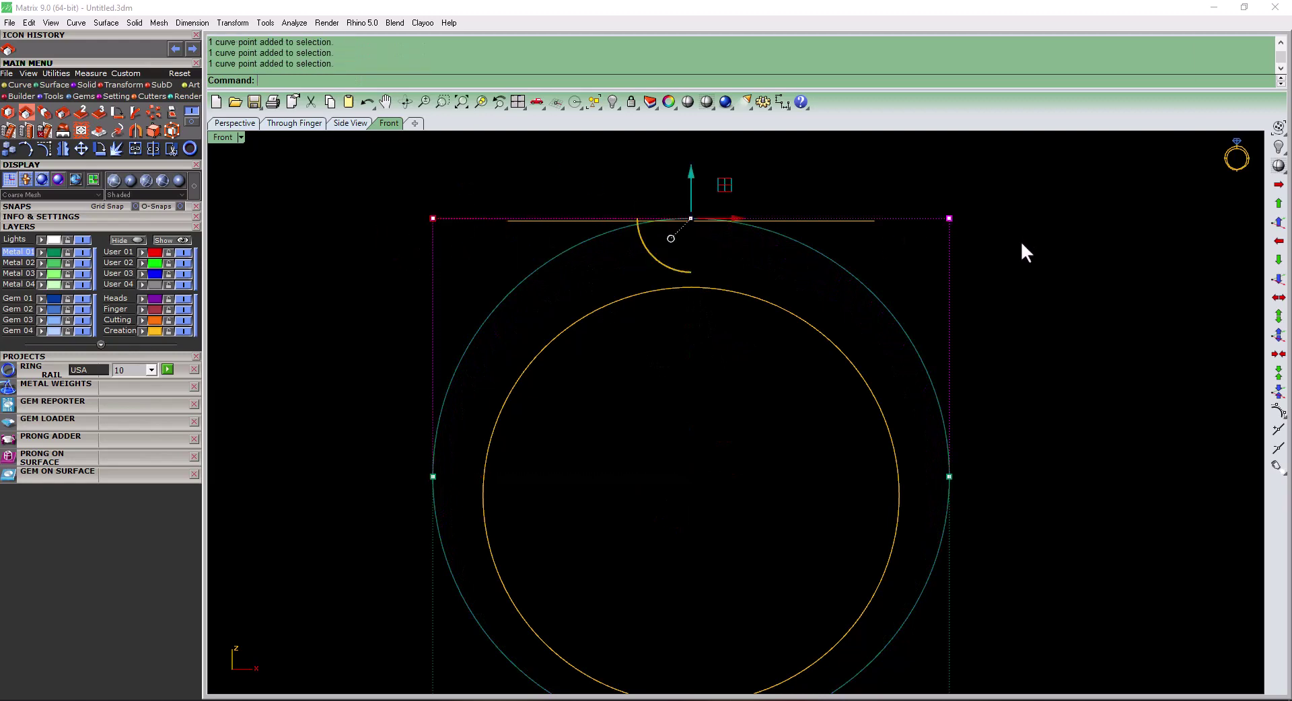
text(m)
key(Return)
scroll(694, 335, down, 1)
click(694, 469)
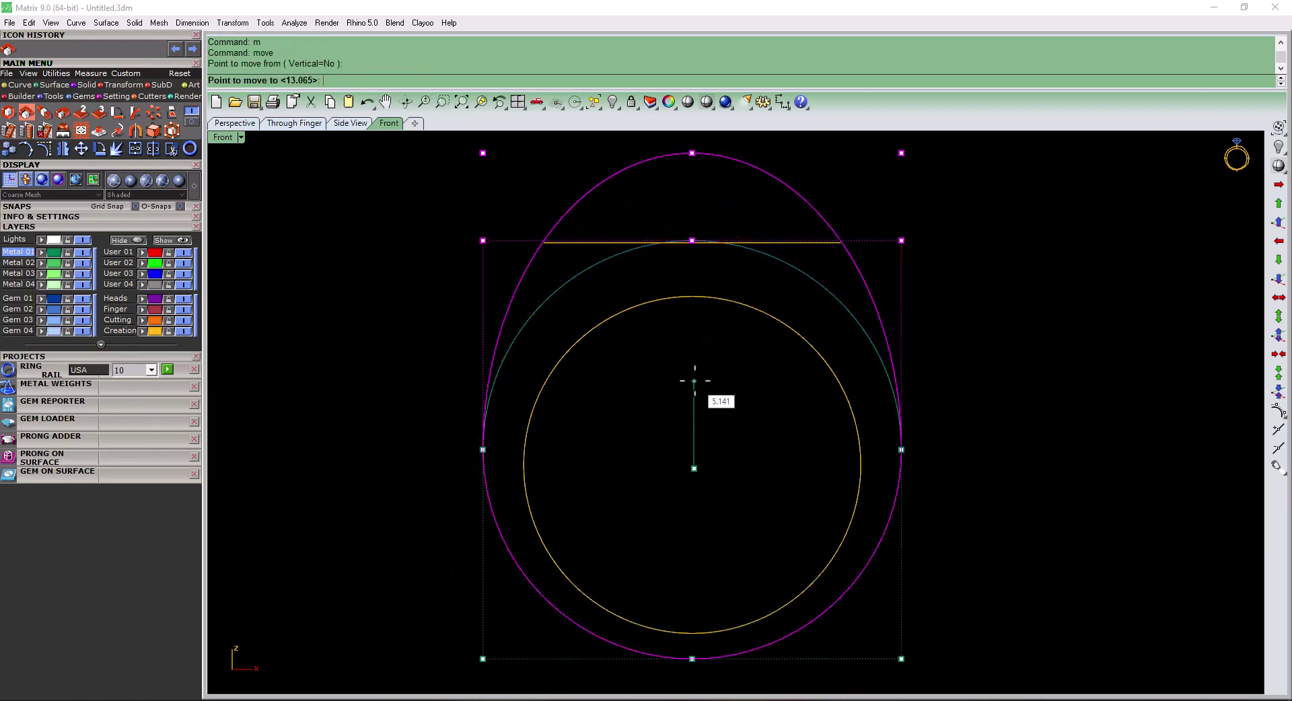
click(693, 381)
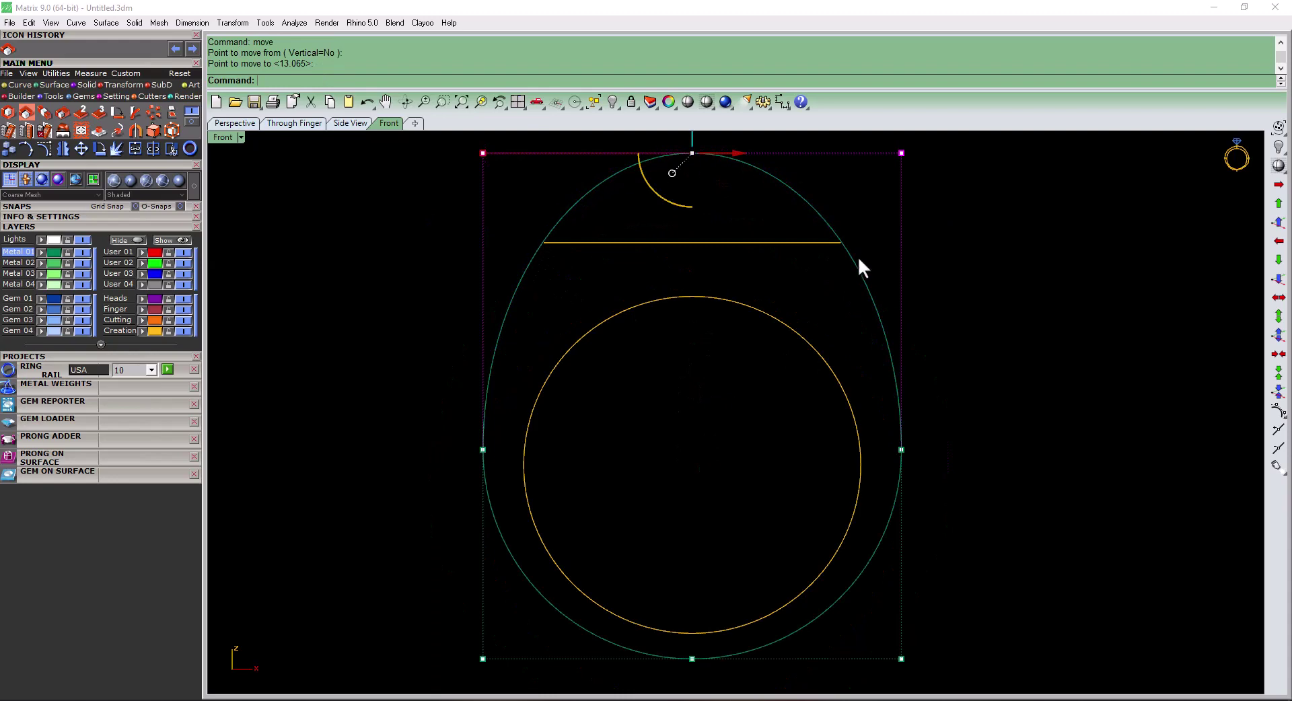
scroll(841, 249, up, 2)
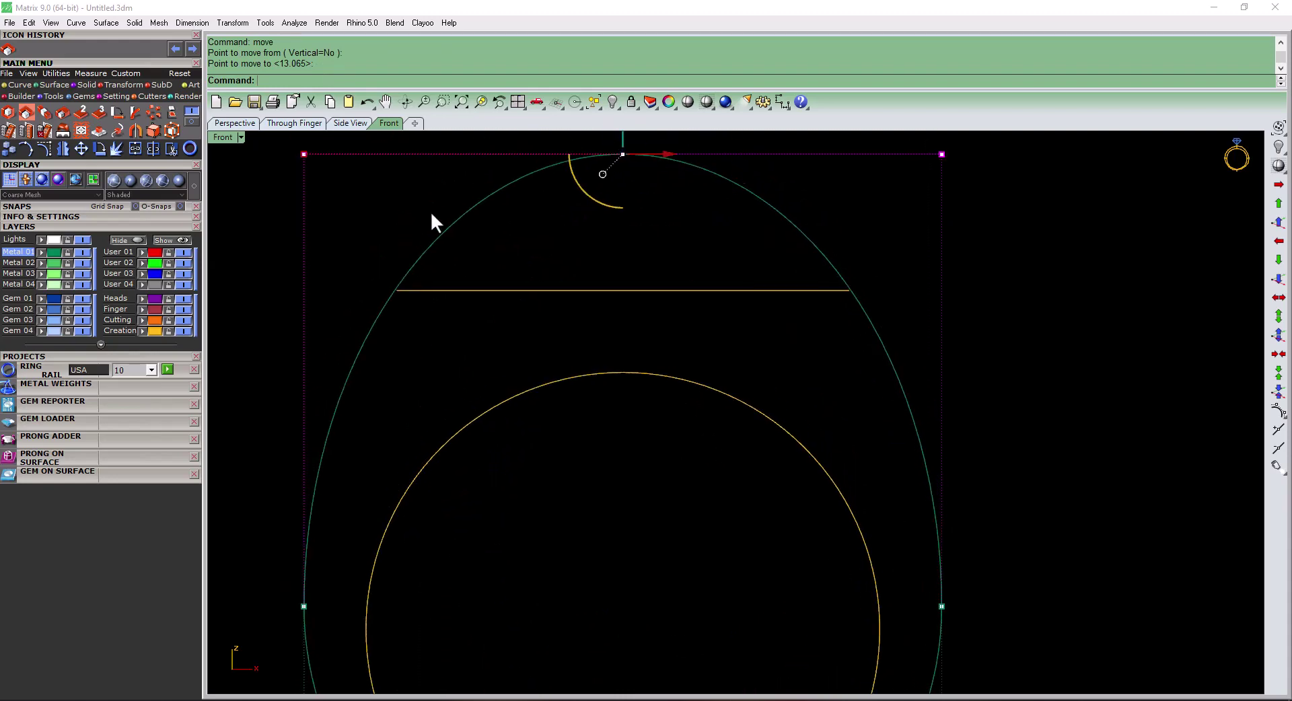
- Select the inner finger circle and the outer egg-shaped curve
scroll(700, 296, down, 2)
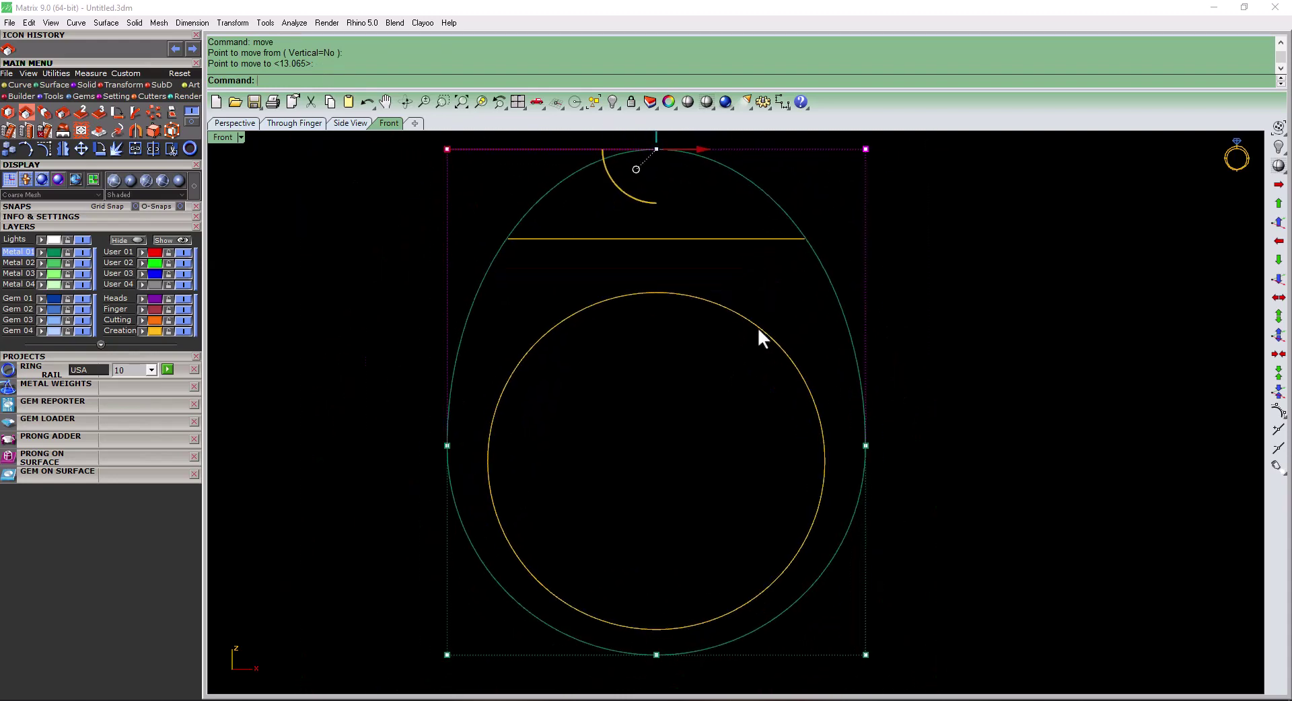
scroll(758, 335, down, 2)
key(ctrl+a)
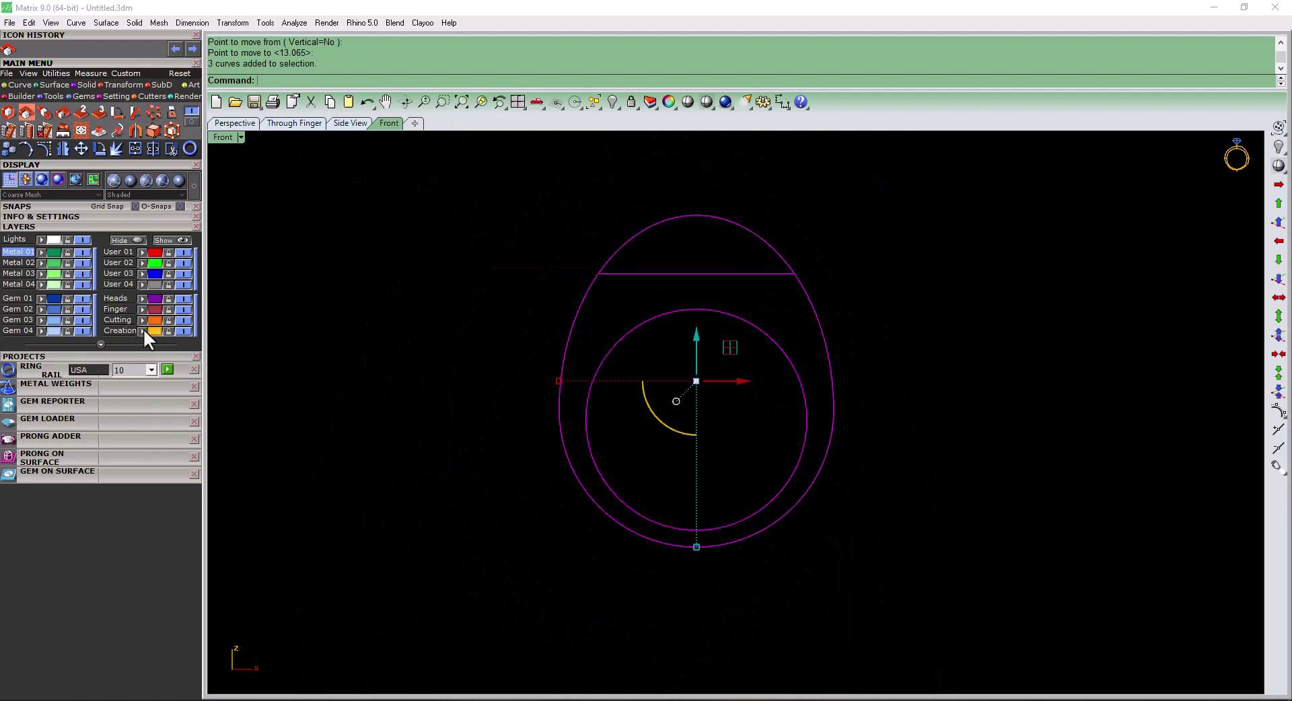
key(Escape)
scroll(969, 424, up, 1)
scroll(732, 337, up, 2)
click(727, 389)
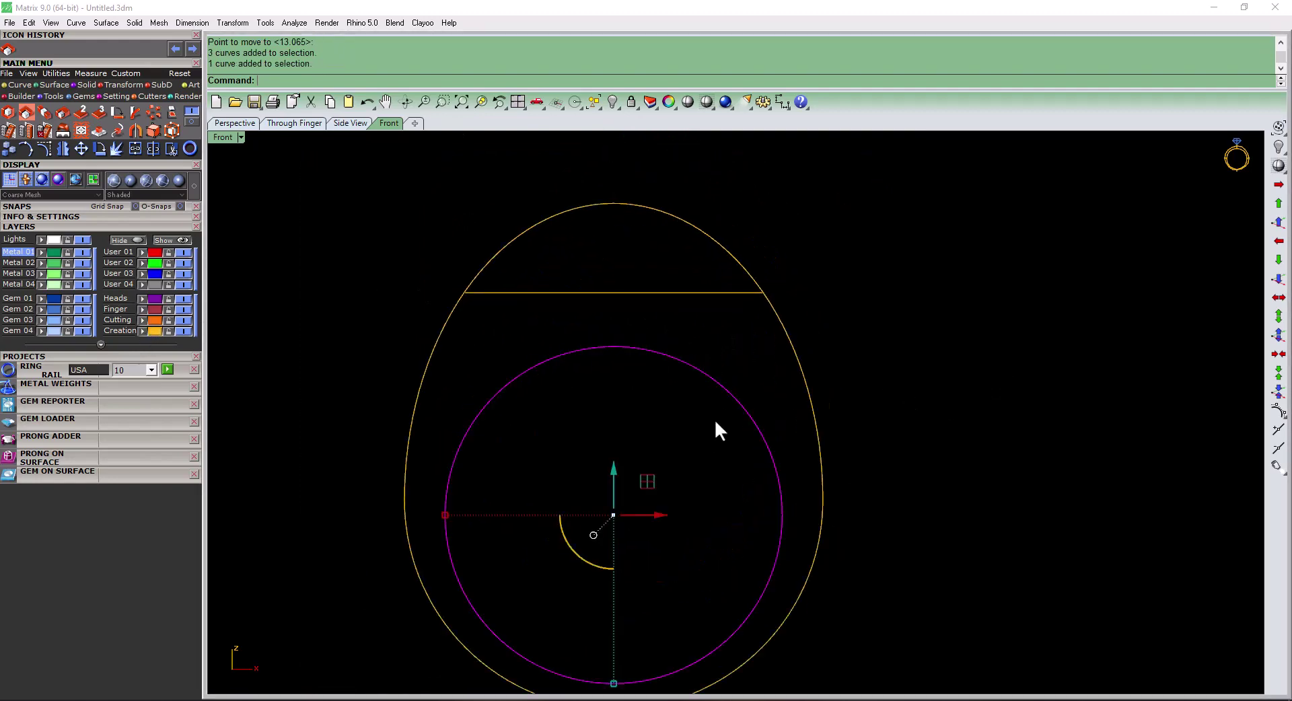
scroll(926, 432, down, 1)
drag(926, 361, 802, 309)
scroll(833, 323, down, 1)
scroll(861, 332, down, 1)
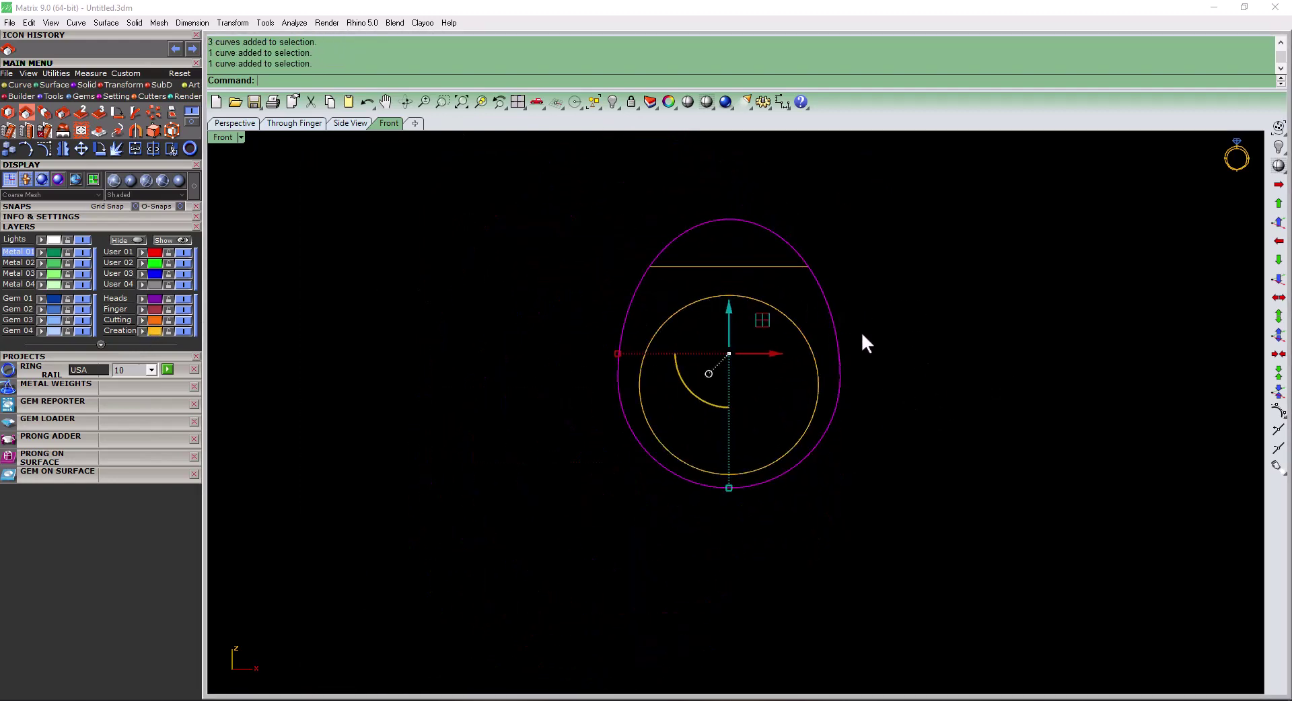
- Orbit to inspect the ring outline in 3D, then view it from the Right
right_drag(861, 333, 870, 418)
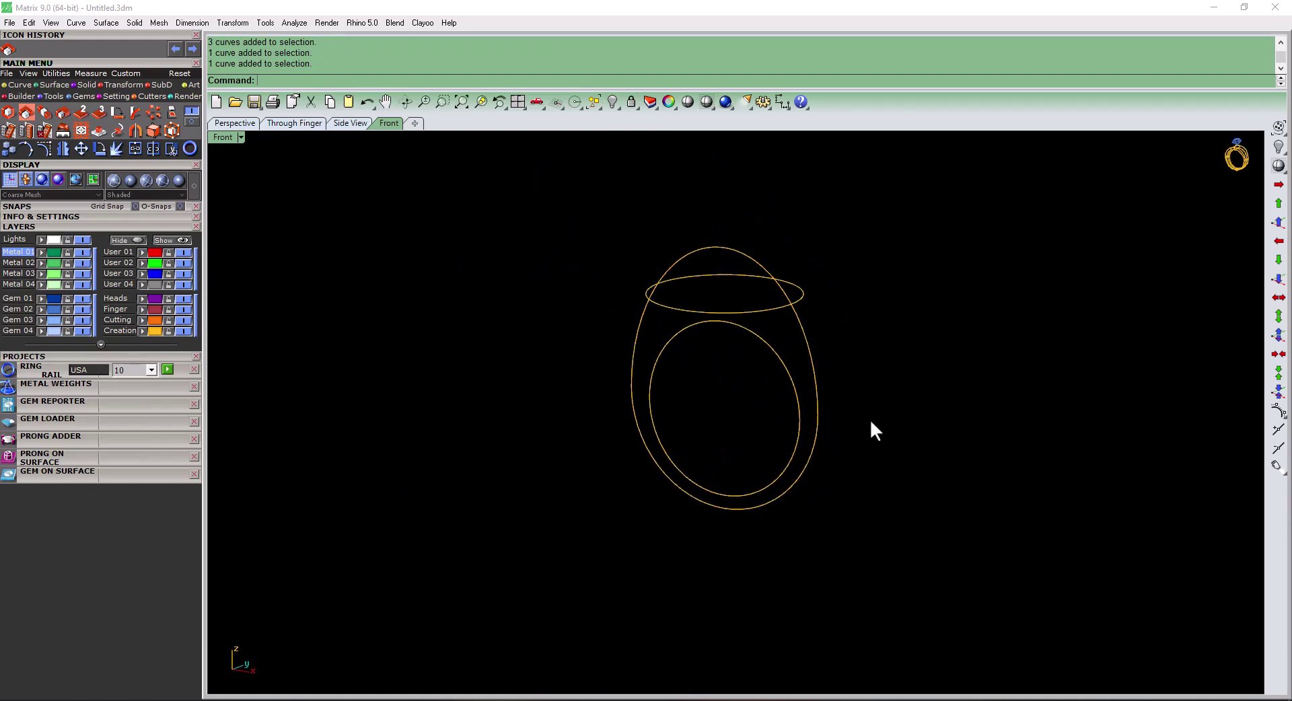
scroll(781, 366, up, 2)
right_drag(782, 366, 907, 441)
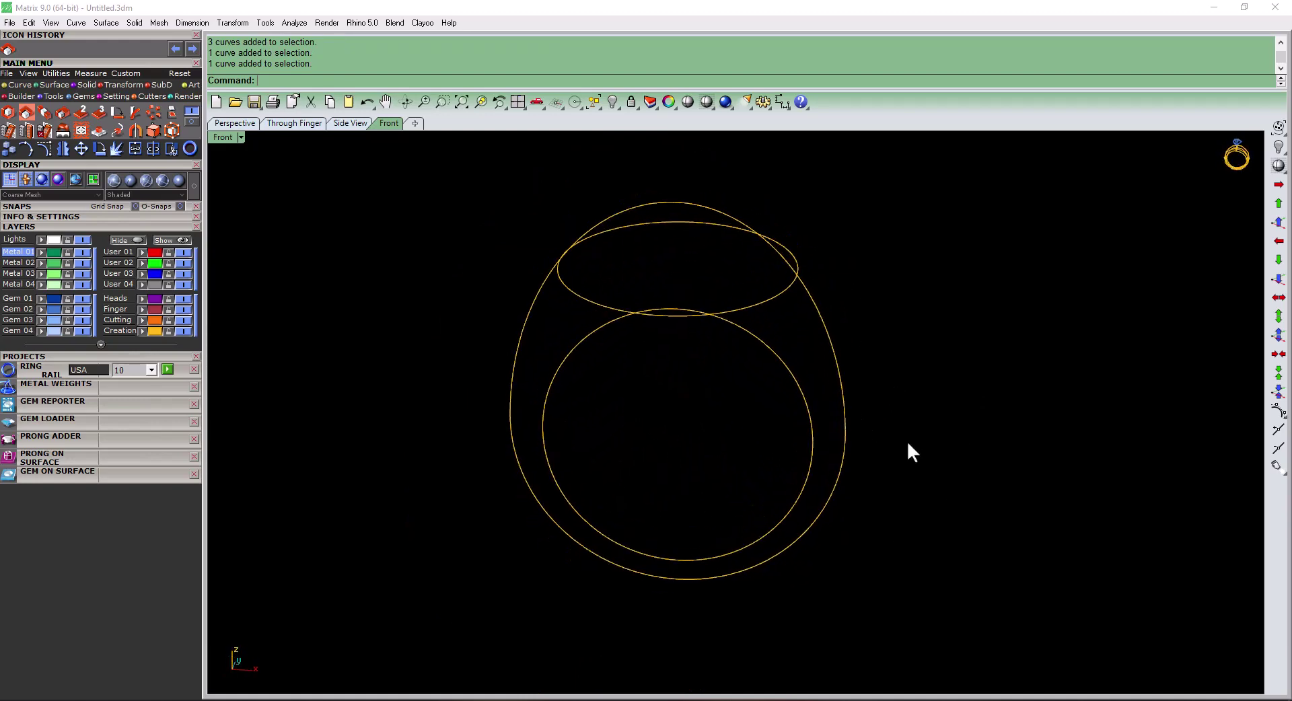
drag(889, 355, 812, 313)
key(ctrl+F3)
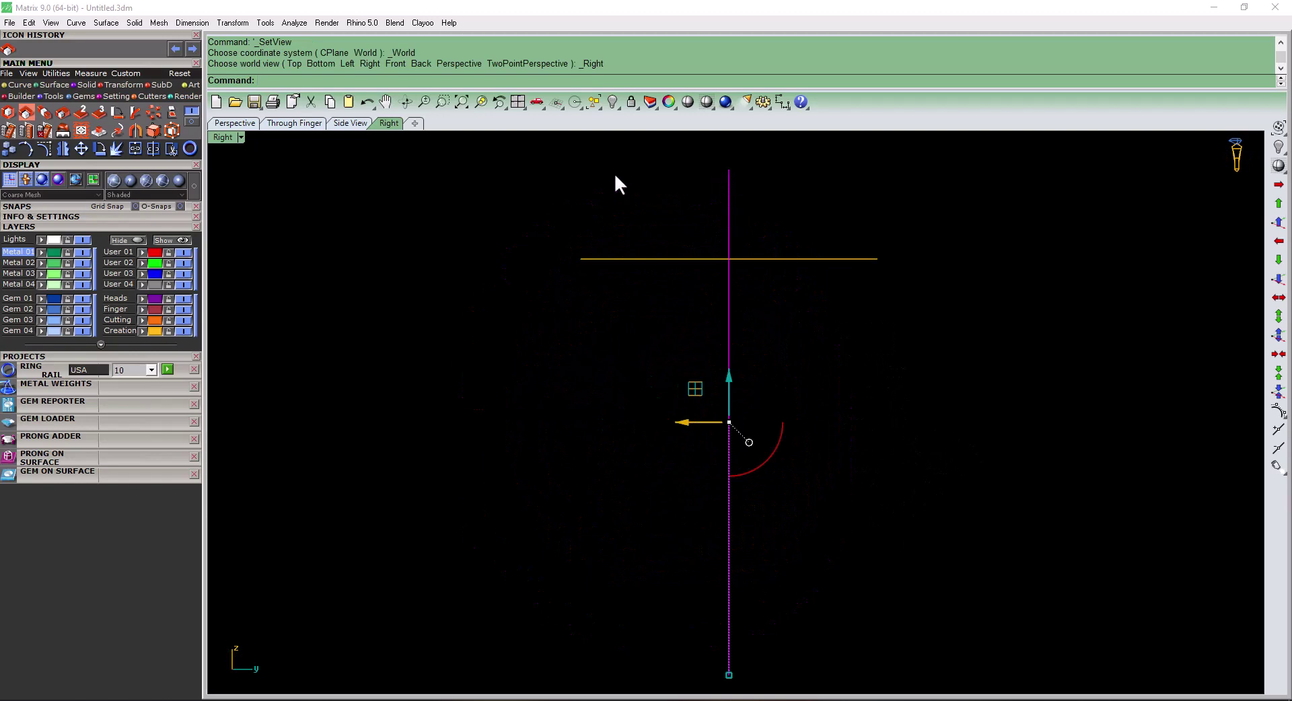
- Draw an Interp Curve from the vertical line's top sweeping down to a narrow base
scroll(615, 177, down, 2)
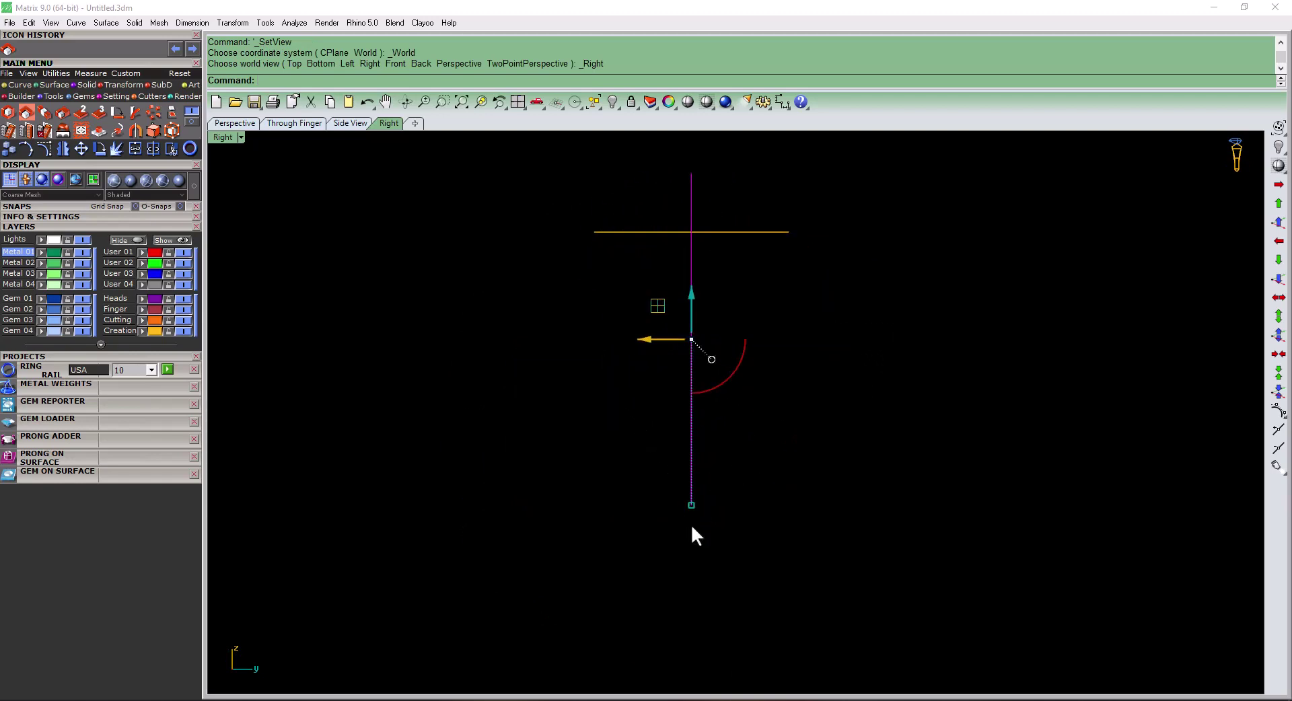
key(Escape)
right_drag(502, 374, 481, 392)
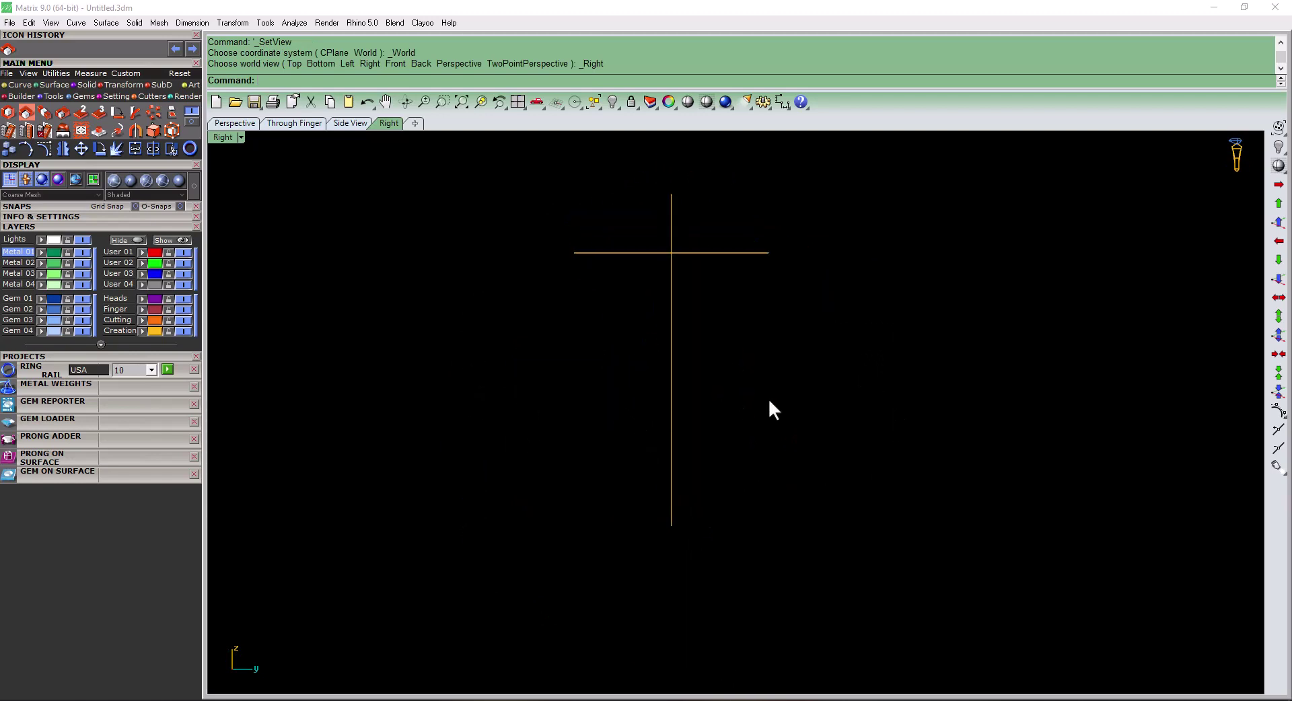
click(13, 88)
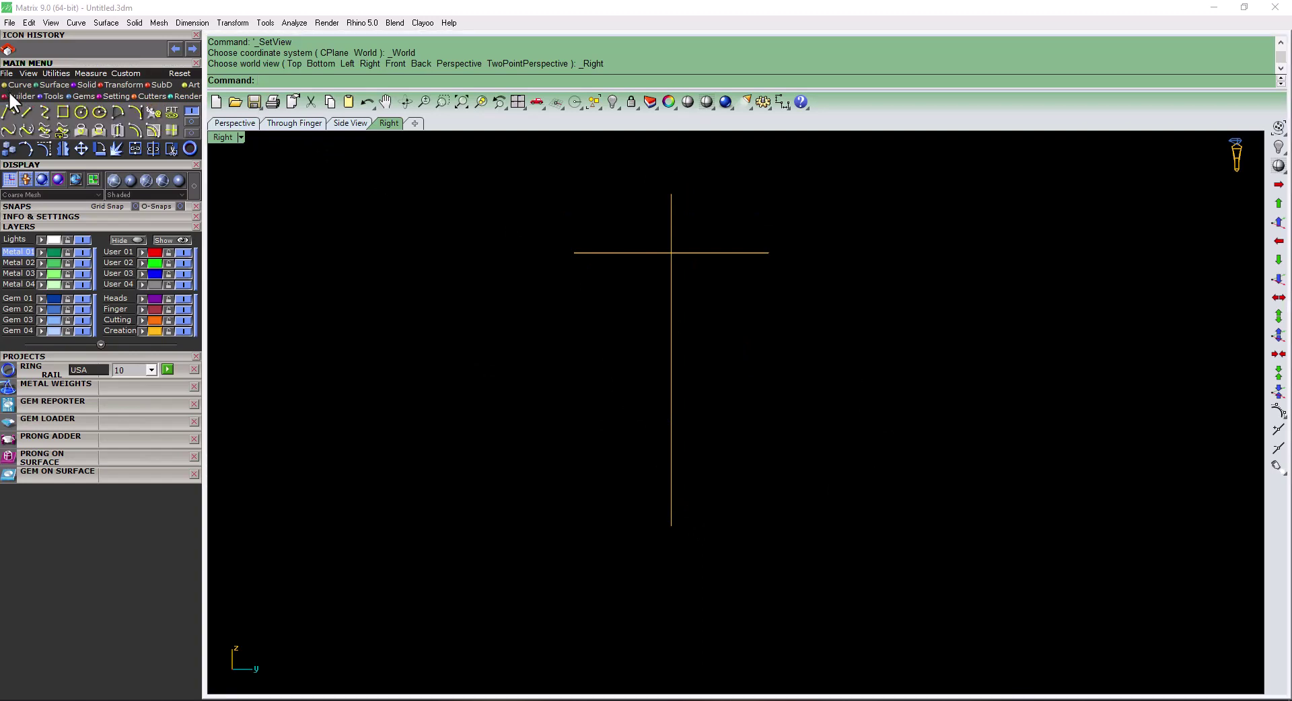
click(47, 111)
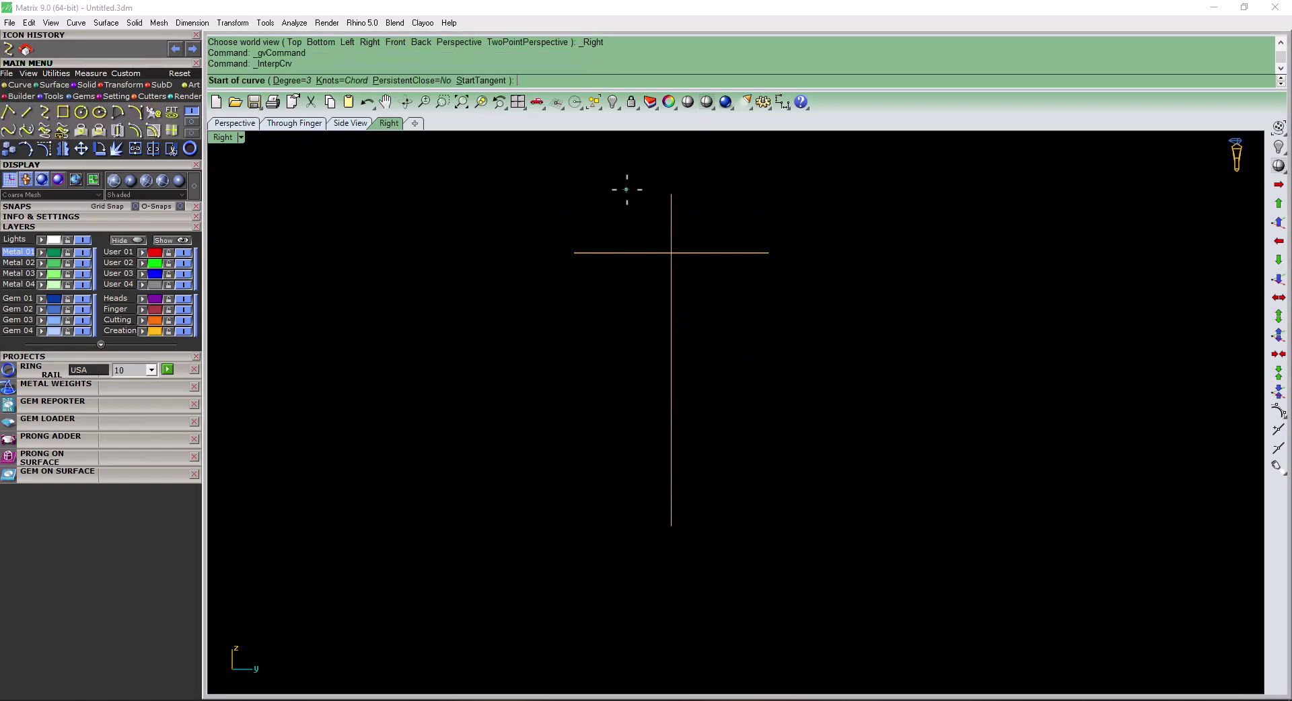
click(671, 194)
scroll(586, 233, up, 2)
click(600, 203)
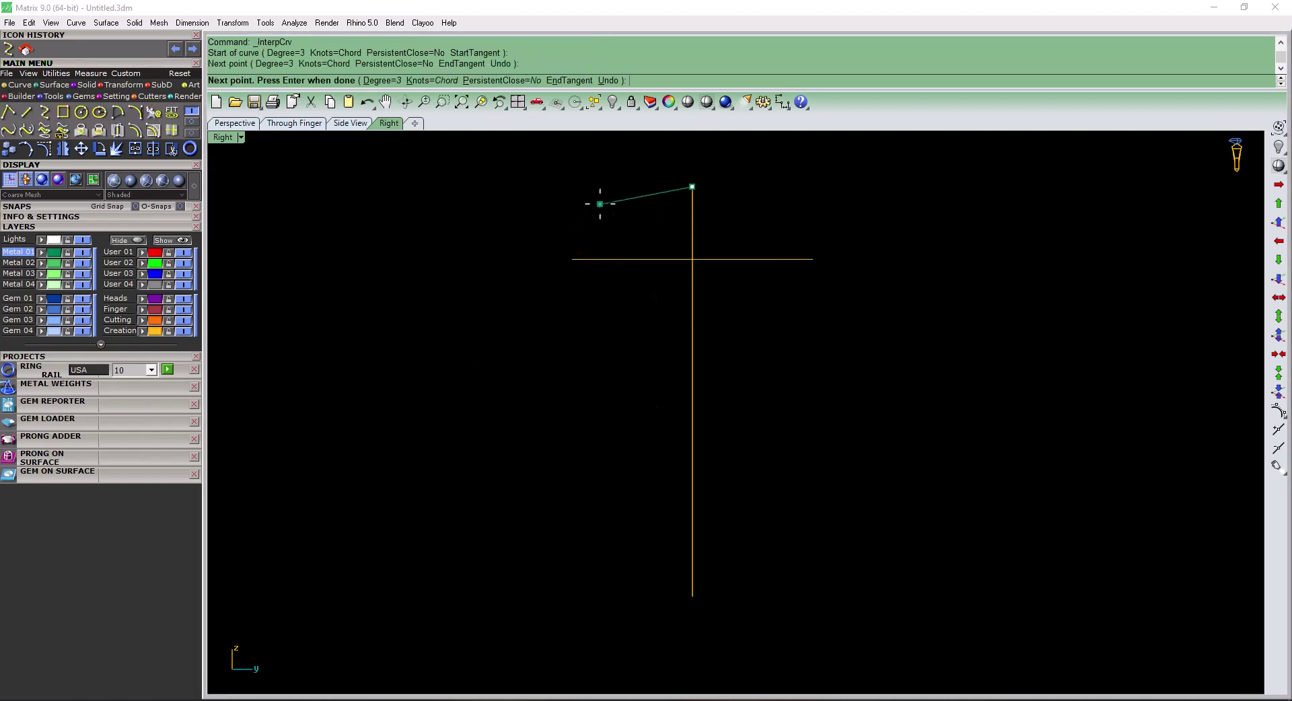
click(568, 267)
right_drag(569, 267, 578, 195)
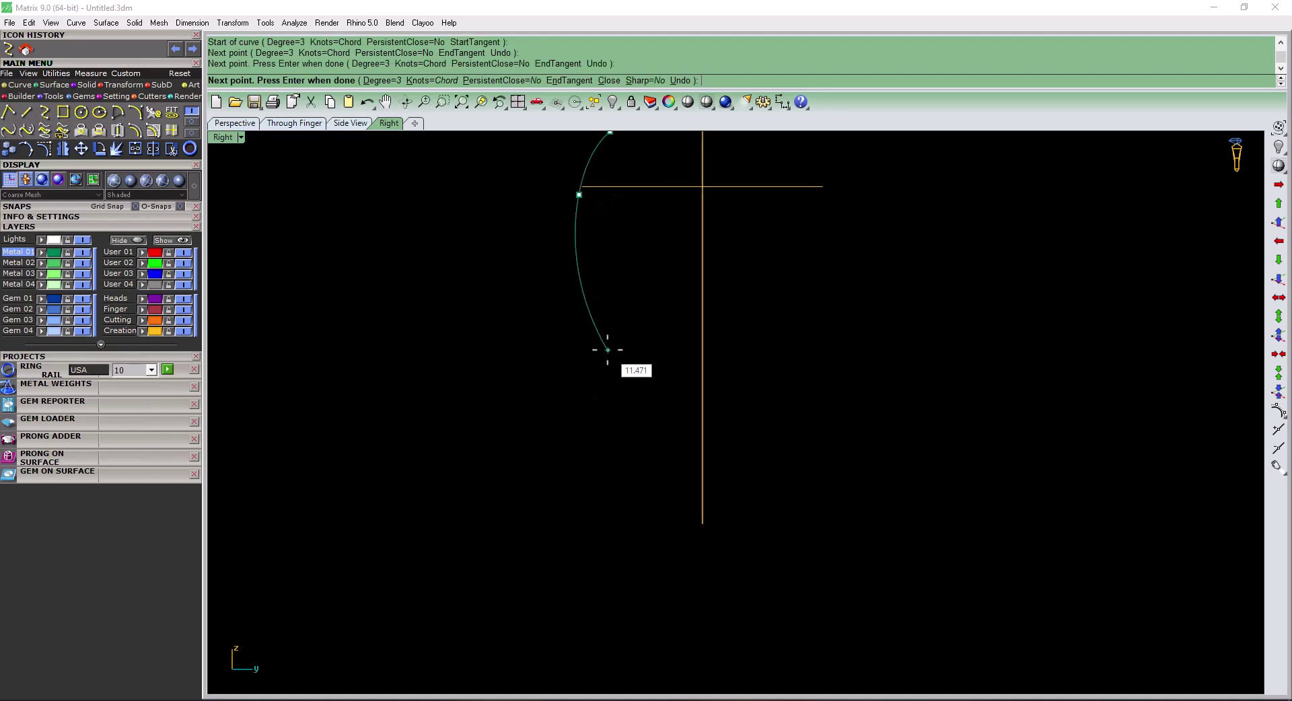
click(607, 350)
scroll(650, 475, up, 2)
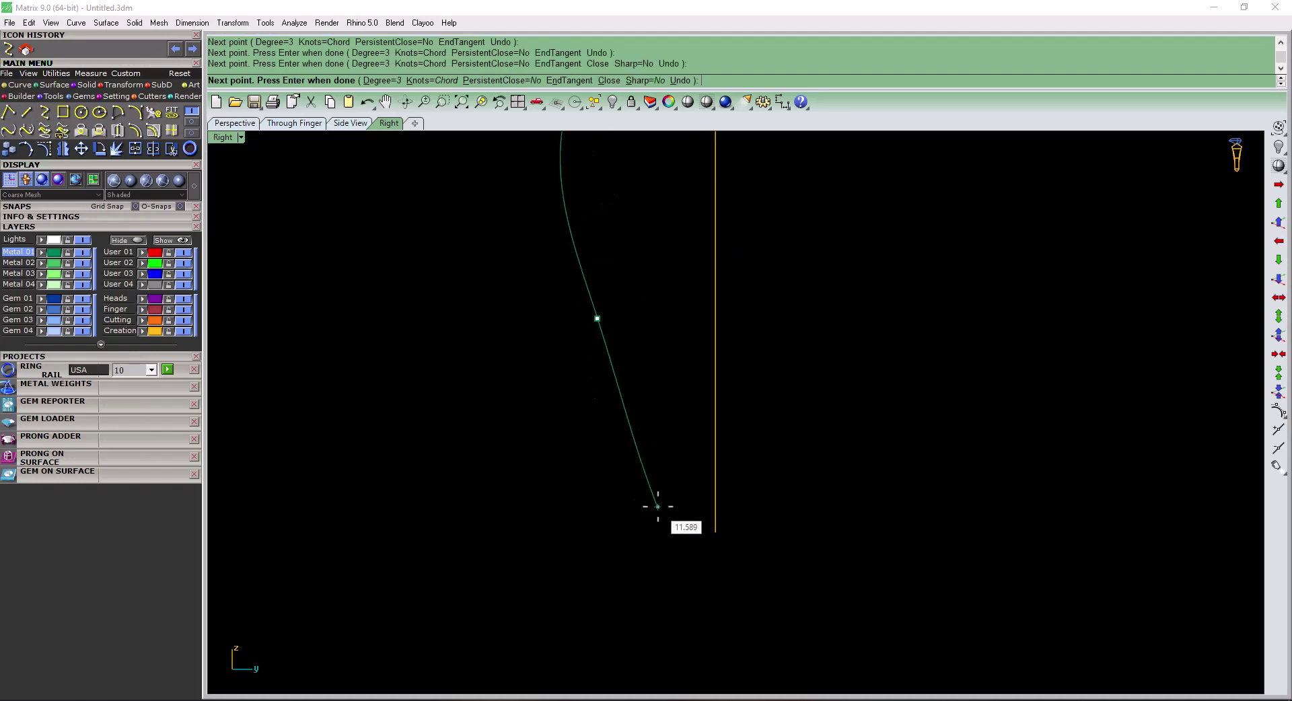
click(696, 570)
key(Return)
- Show the new curve's control points and pick one to adjust
key(F10)
right_drag(651, 438, 615, 380)
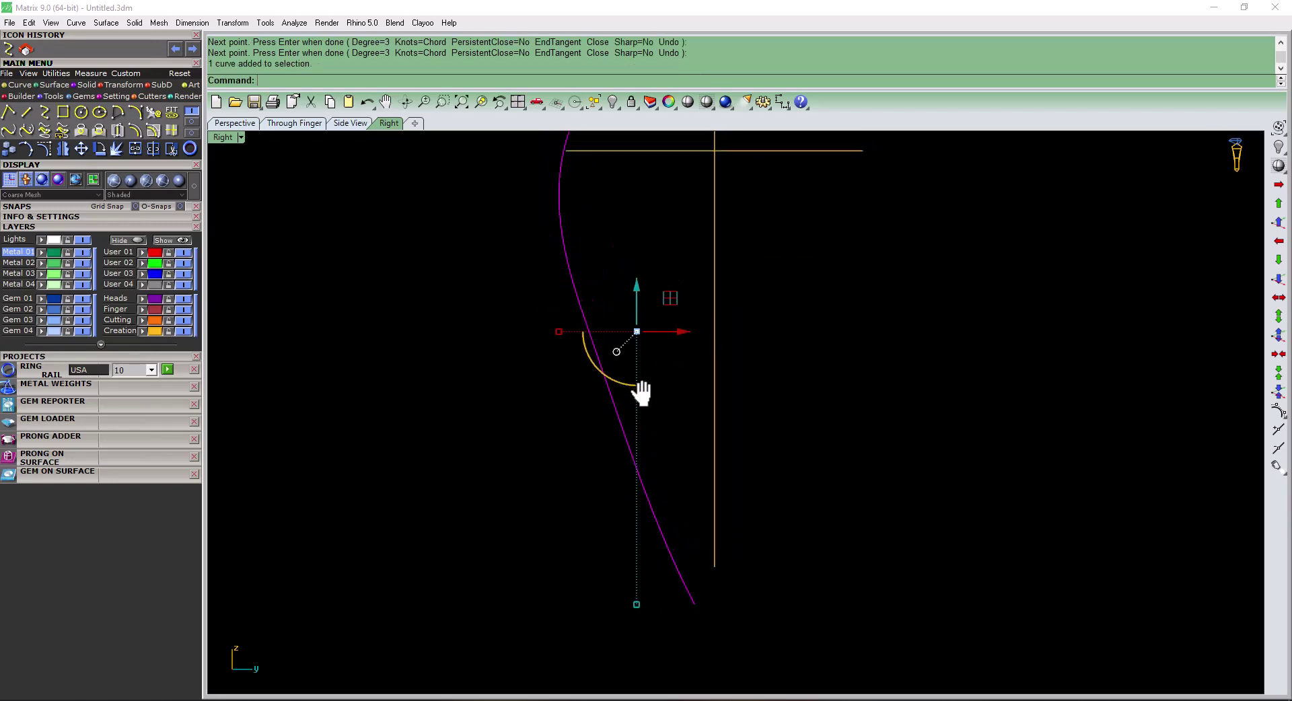
drag(615, 389, 687, 326)
scroll(692, 326, up, 2)
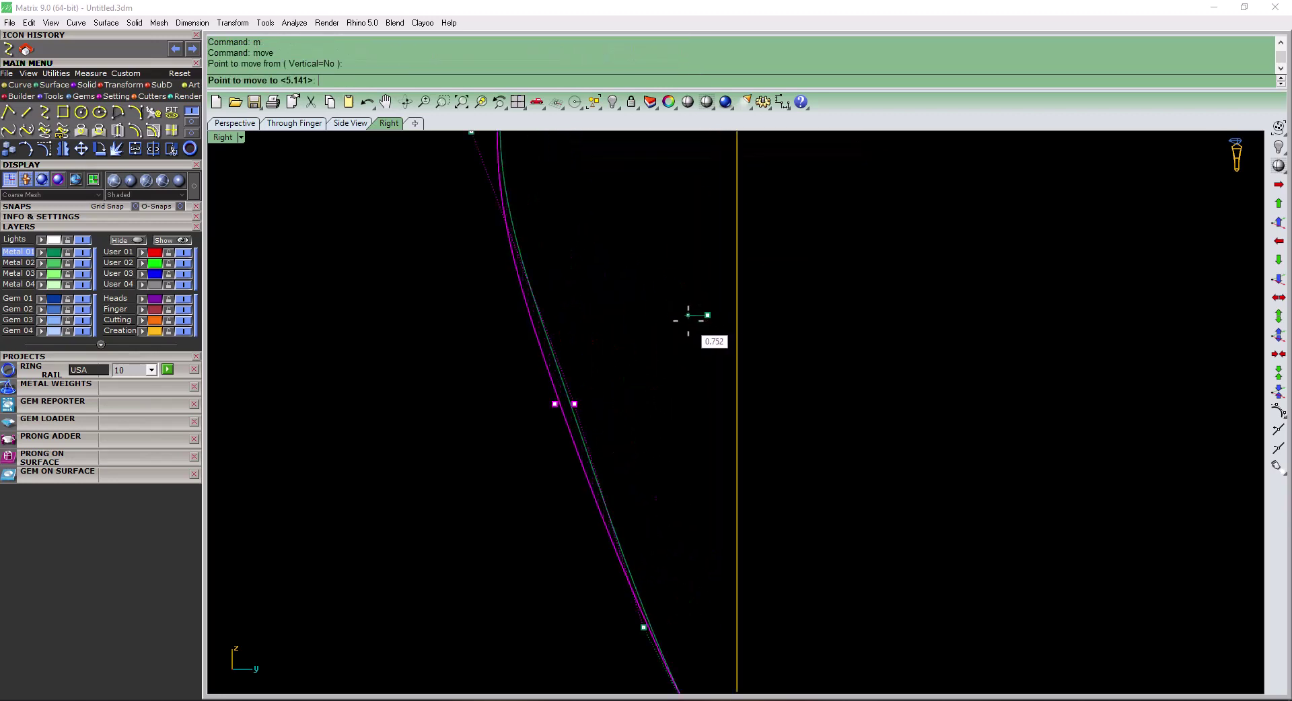
scroll(685, 321, down, 3)
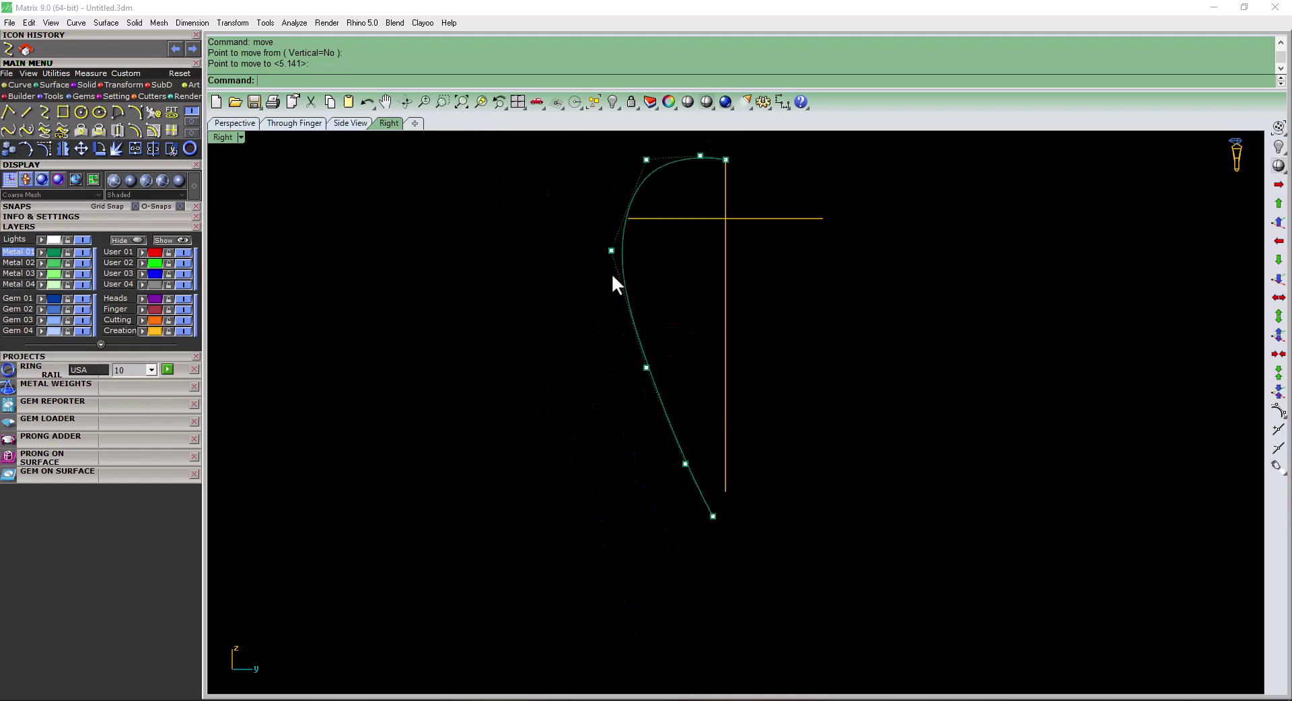
- Move the top-left and top control points to reshape the curve's top
scroll(614, 280, up, 2)
click(707, 398)
text(m)
key(Return)
click(636, 268)
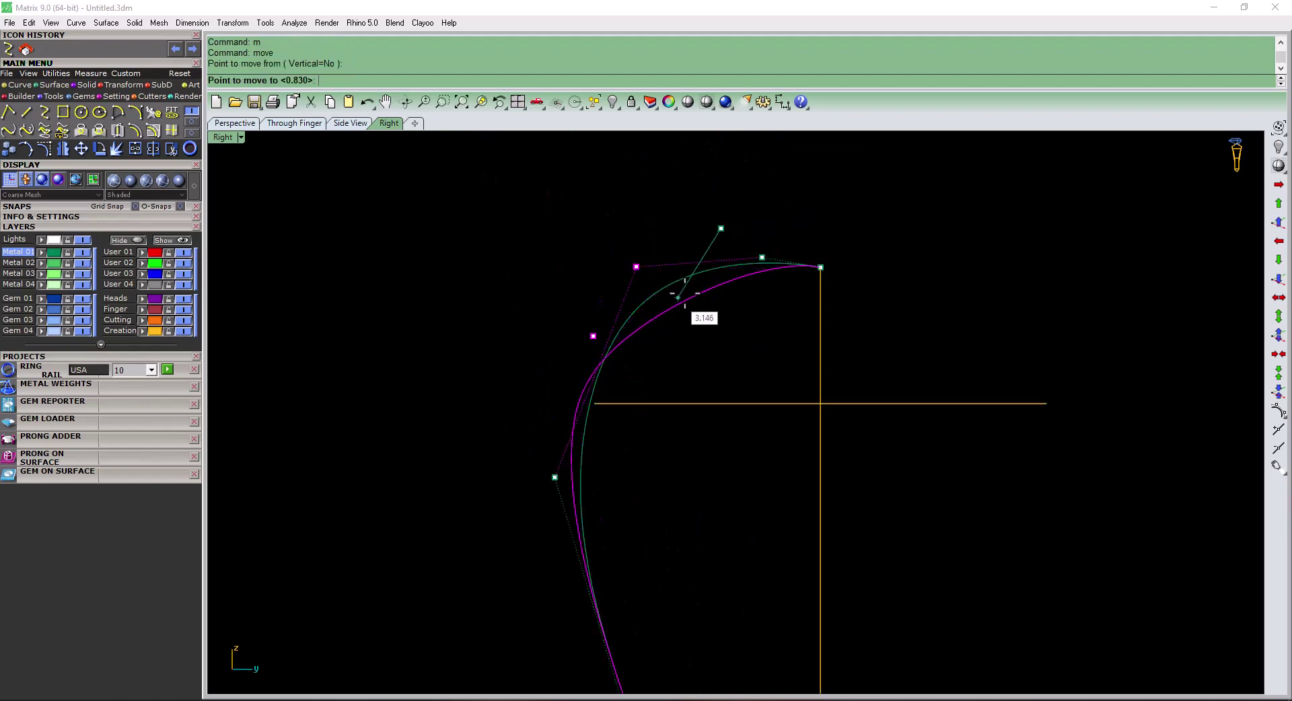
click(618, 334)
drag(747, 221, 785, 307)
text(m)
key(Return)
click(761, 257)
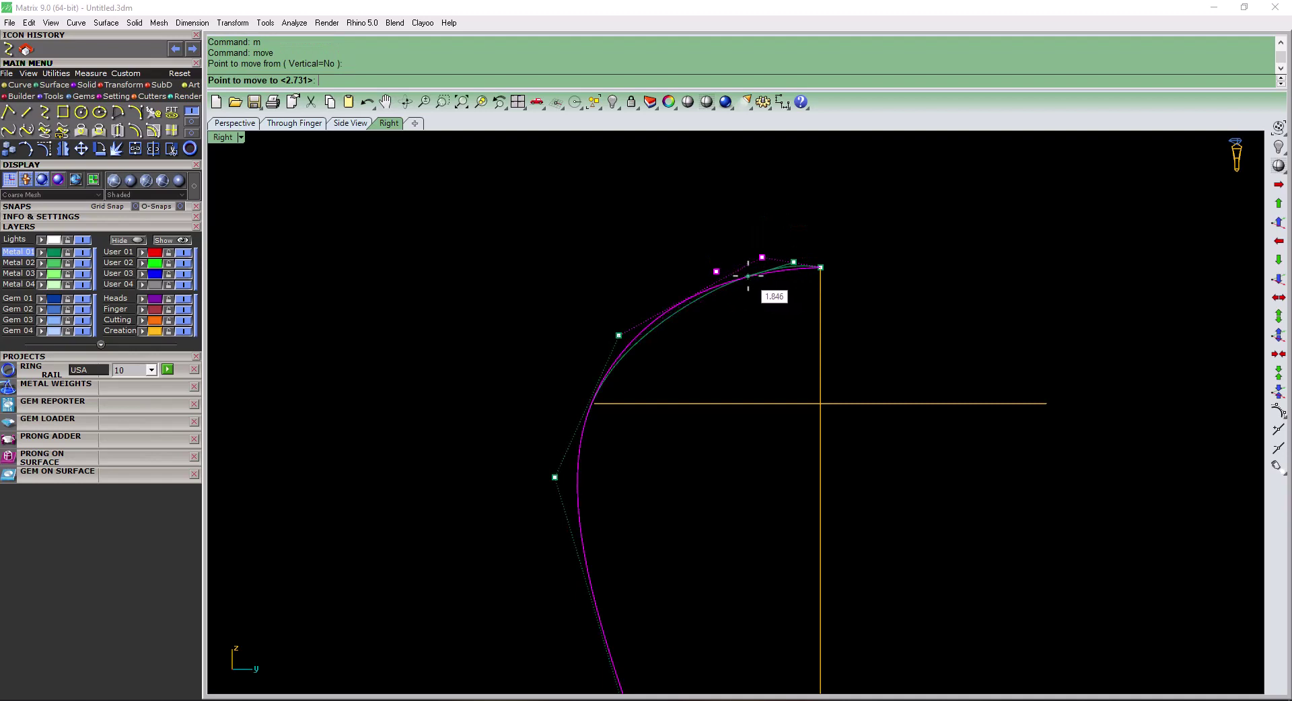
click(748, 276)
- Reposition another control point to smooth the rounded top
text(m)
key(Return)
drag(568, 375, 680, 256)
key(Return)
click(580, 313)
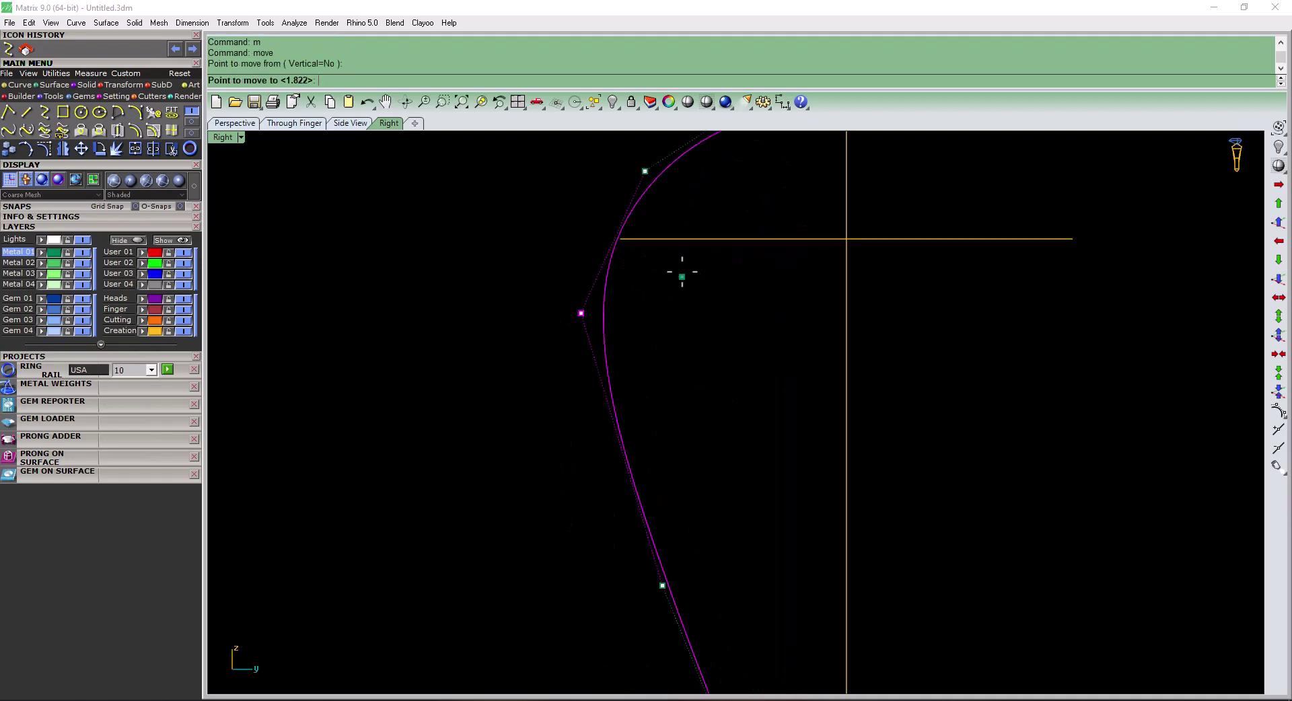
click(686, 259)
- Move the lower side points to straighten the tapering side
click(641, 462)
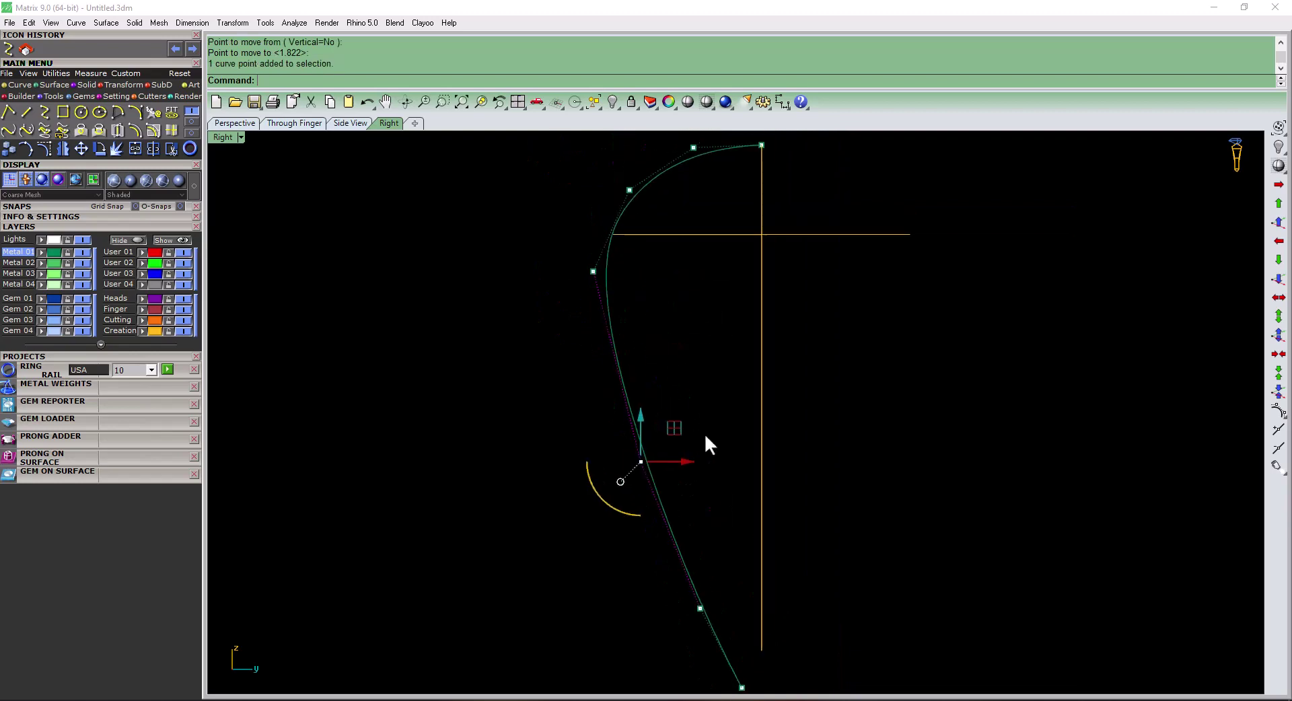
text(m)
key(Return)
click(707, 424)
click(715, 392)
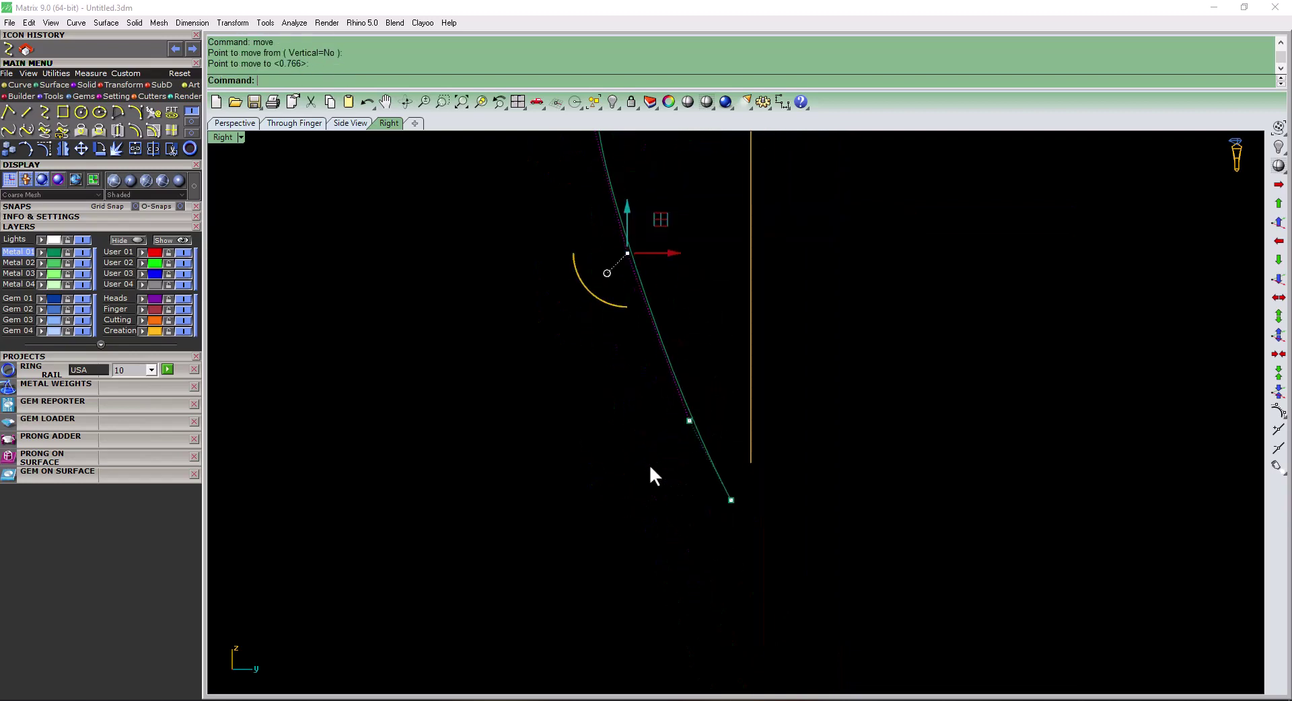
text(m)
key(Return)
click(746, 332)
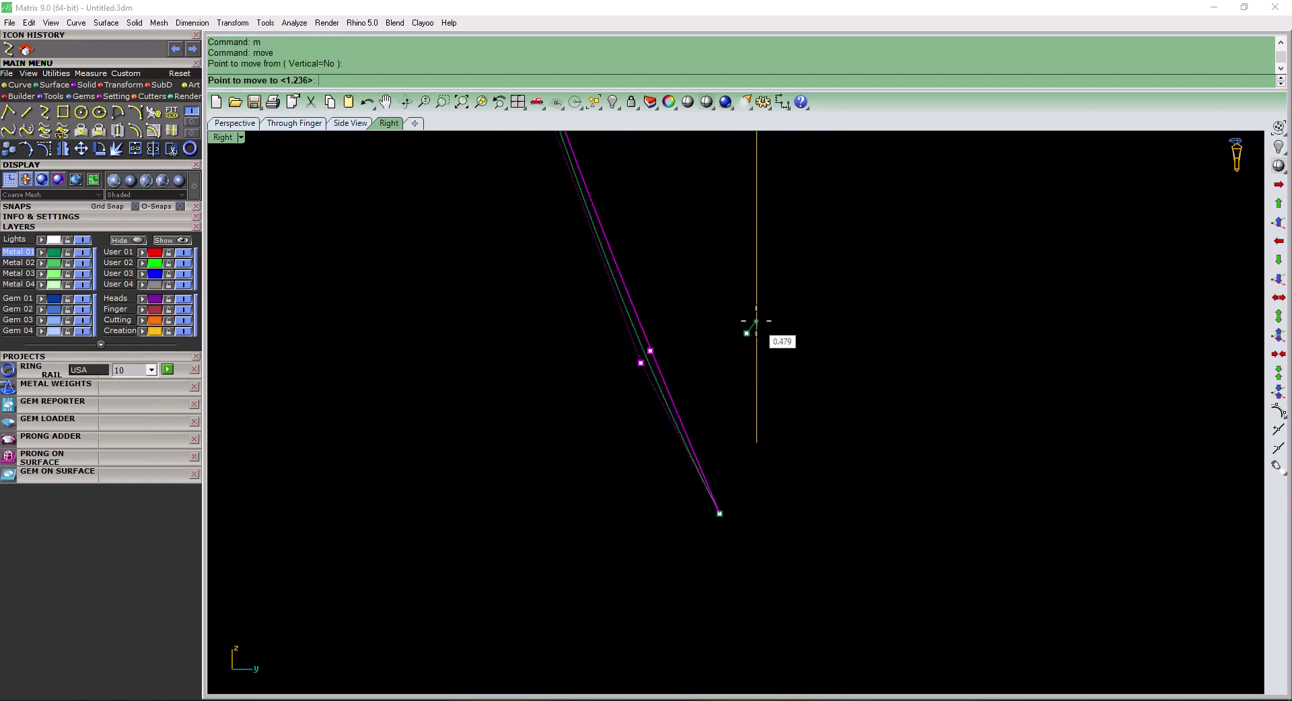
click(756, 321)
- Shift the bottom point slightly left and select the half-teardrop curve for mirroring
text(m)
key(Return)
click(850, 424)
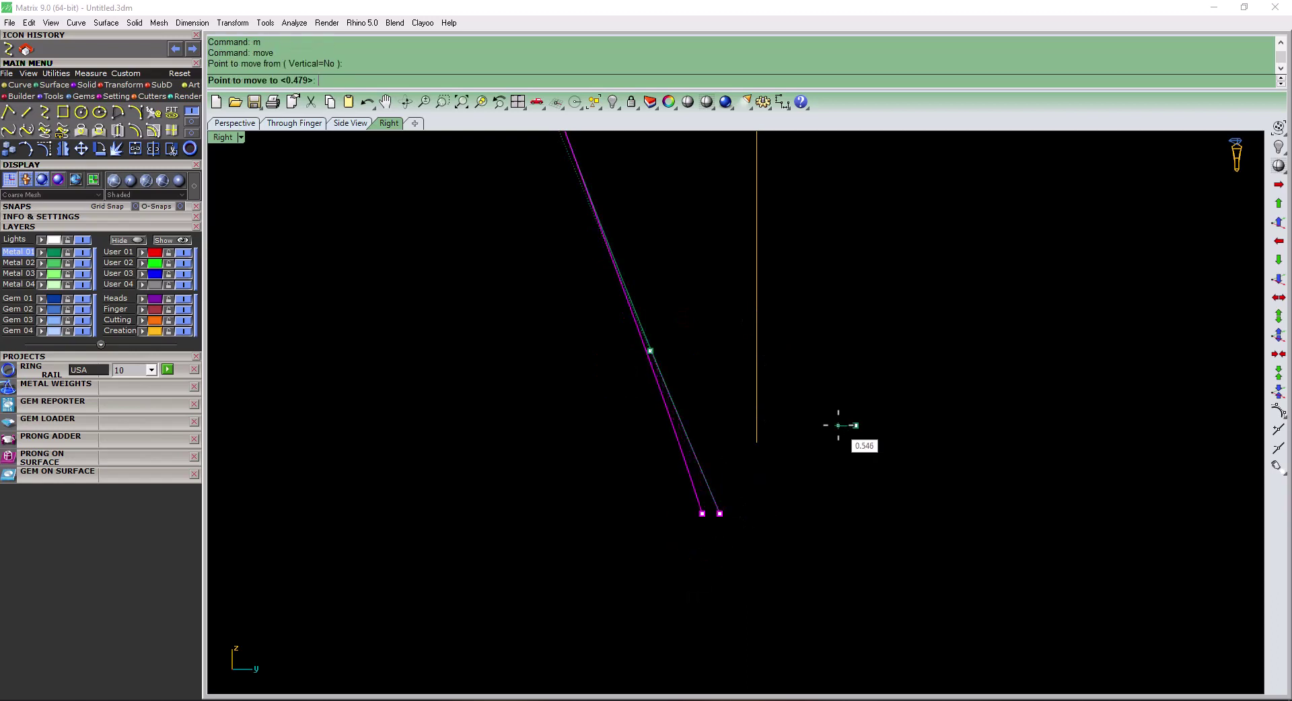
click(838, 425)
scroll(811, 455, down, 3)
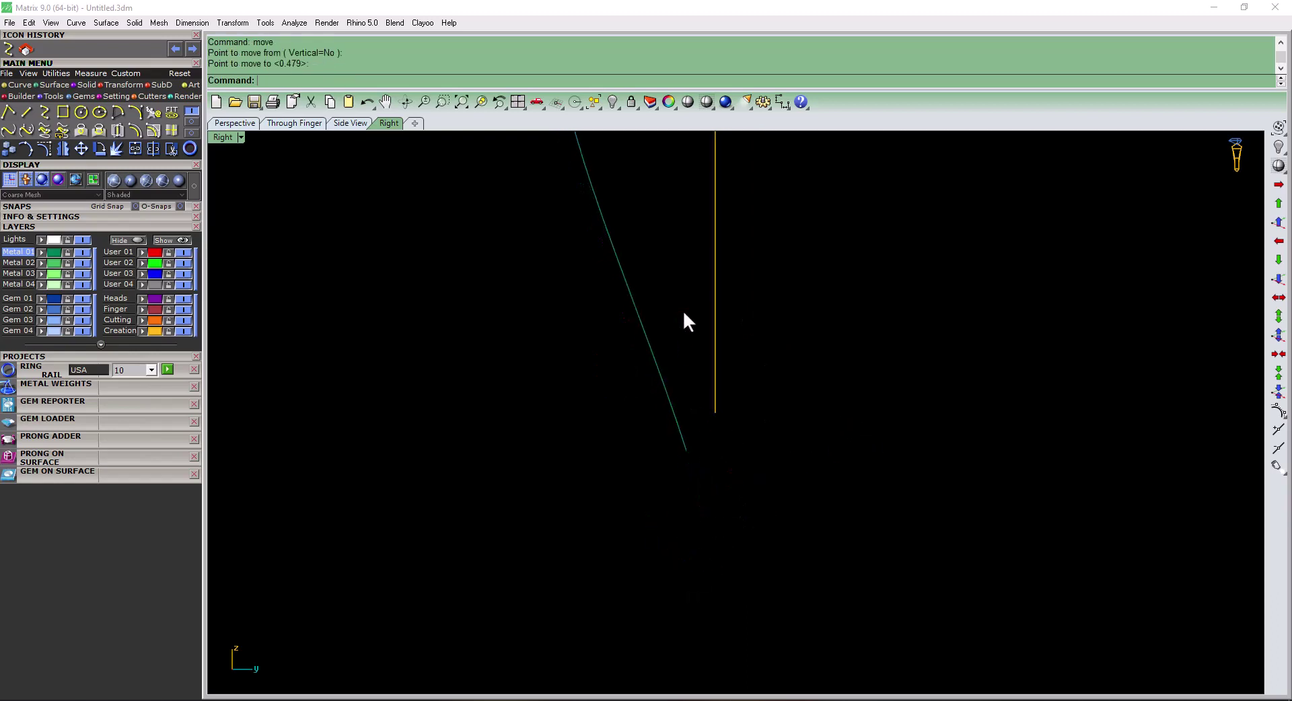
click(716, 388)
- Mirror the half curve about 0,0,0 into a full teardrop
text(0,0,0)
key(Return)
click(718, 520)
scroll(754, 437, up, 2)
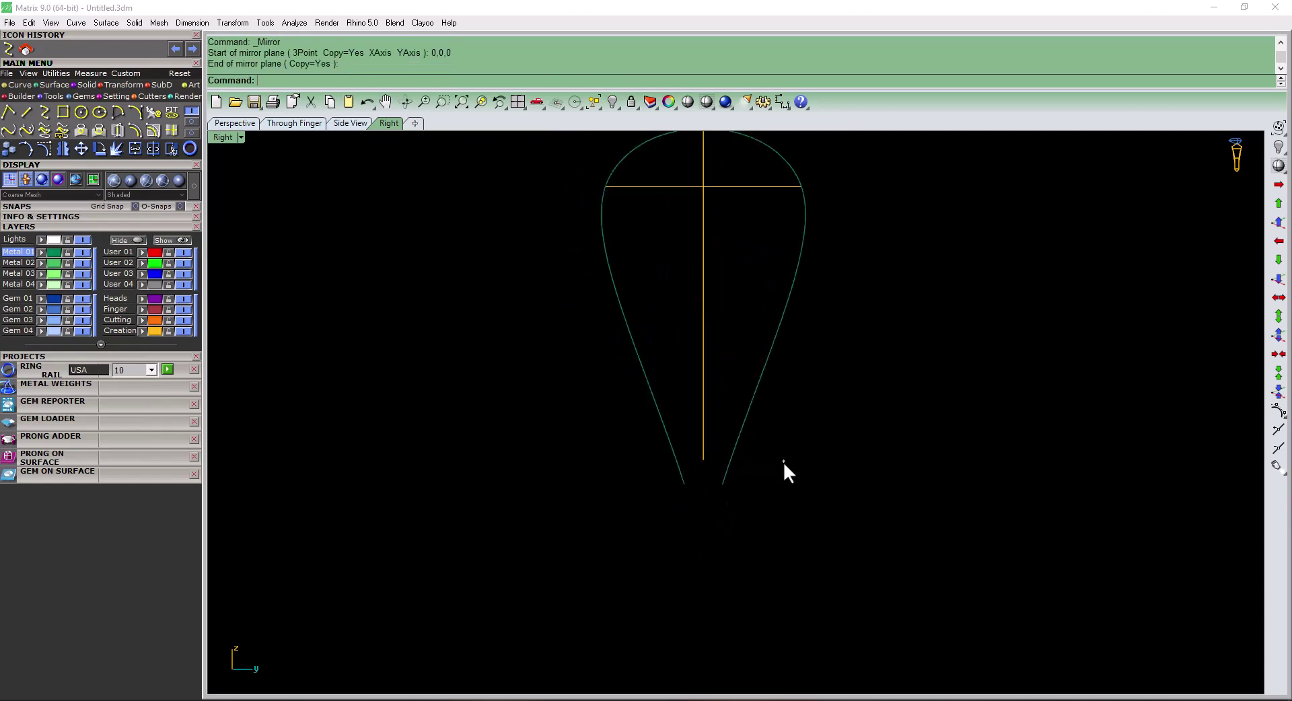
scroll(726, 479, up, 1)
- Trim off the teardrop's pointed bottom tip with a temporary horizontal line, then delete the line
text(l)
click(629, 436)
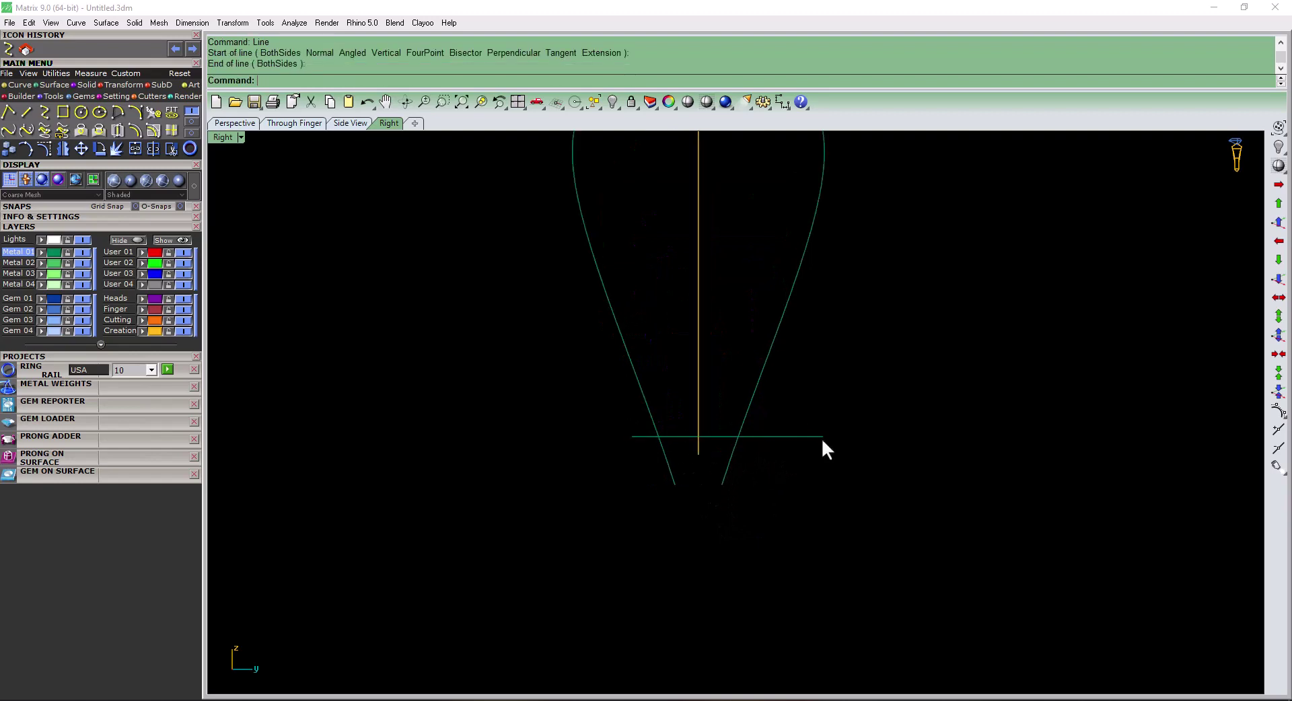
click(822, 437)
text(t)
key(Return)
drag(643, 494, 692, 454)
scroll(696, 451, up, 1)
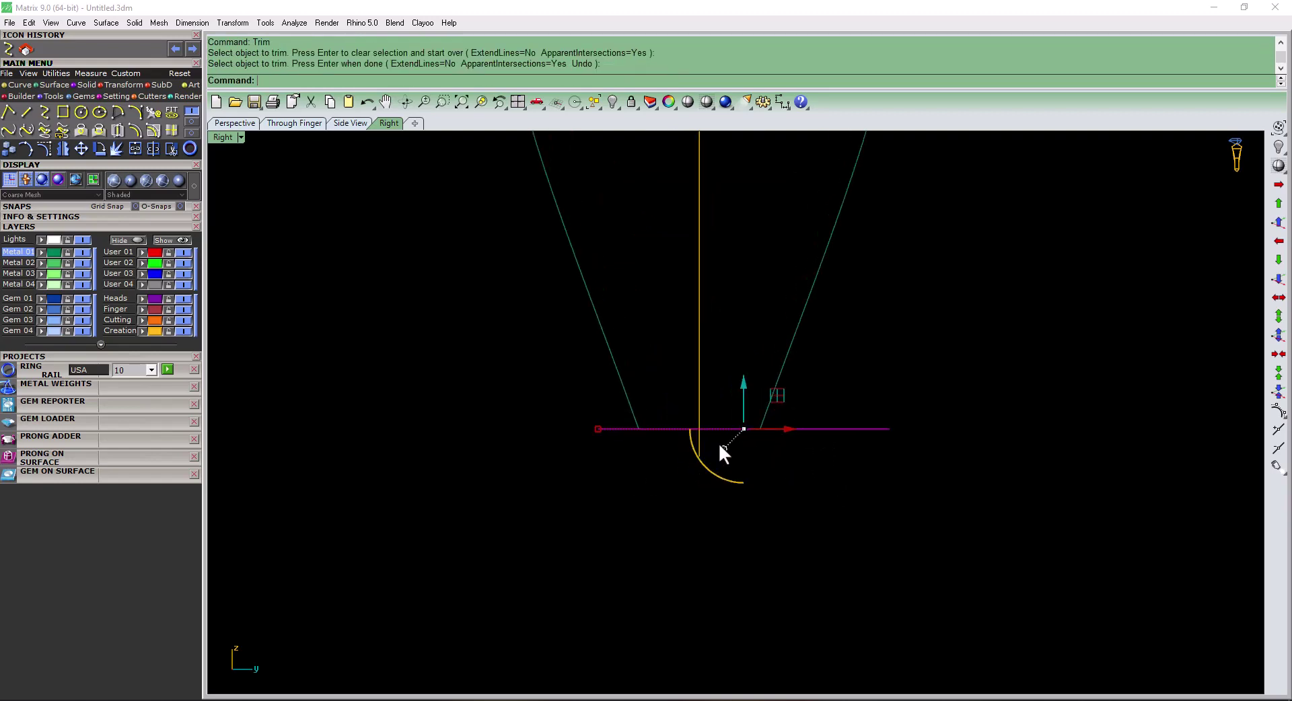
key(Delete)
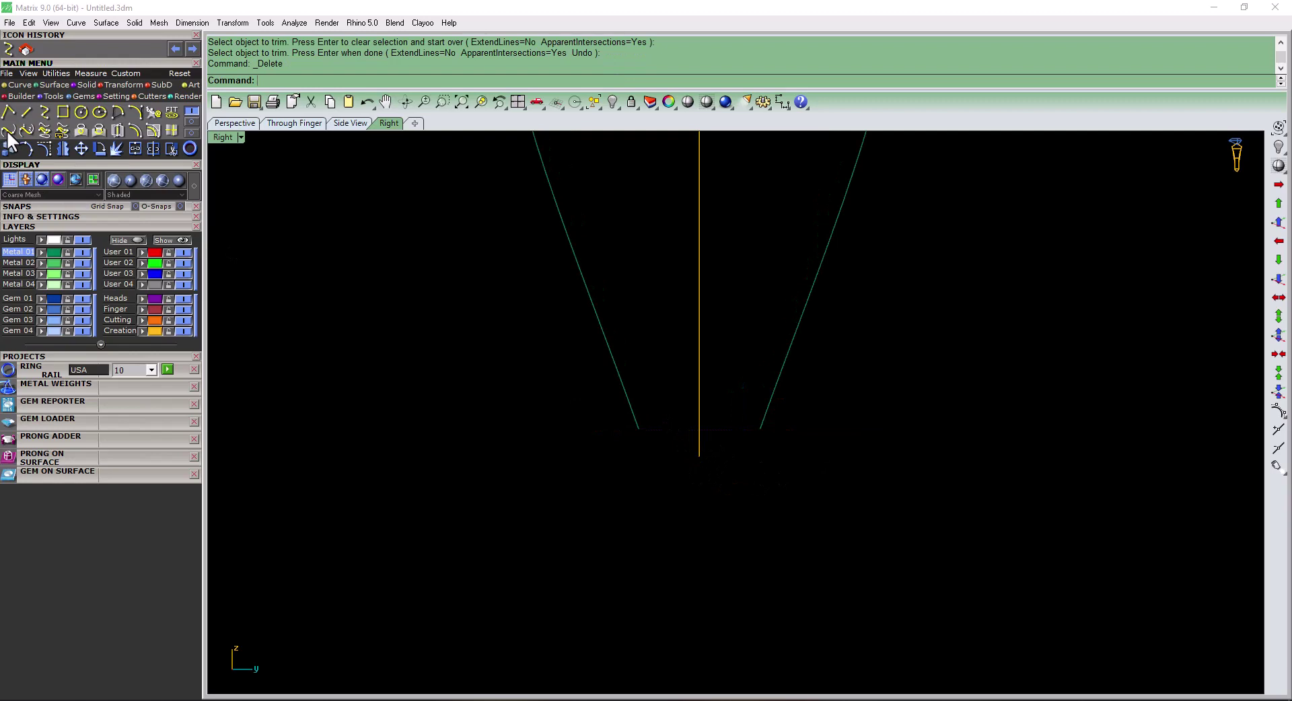
- Blend the two lower ends into a rounded bottom and join the three curves into one closed outline
click(8, 133)
click(639, 424)
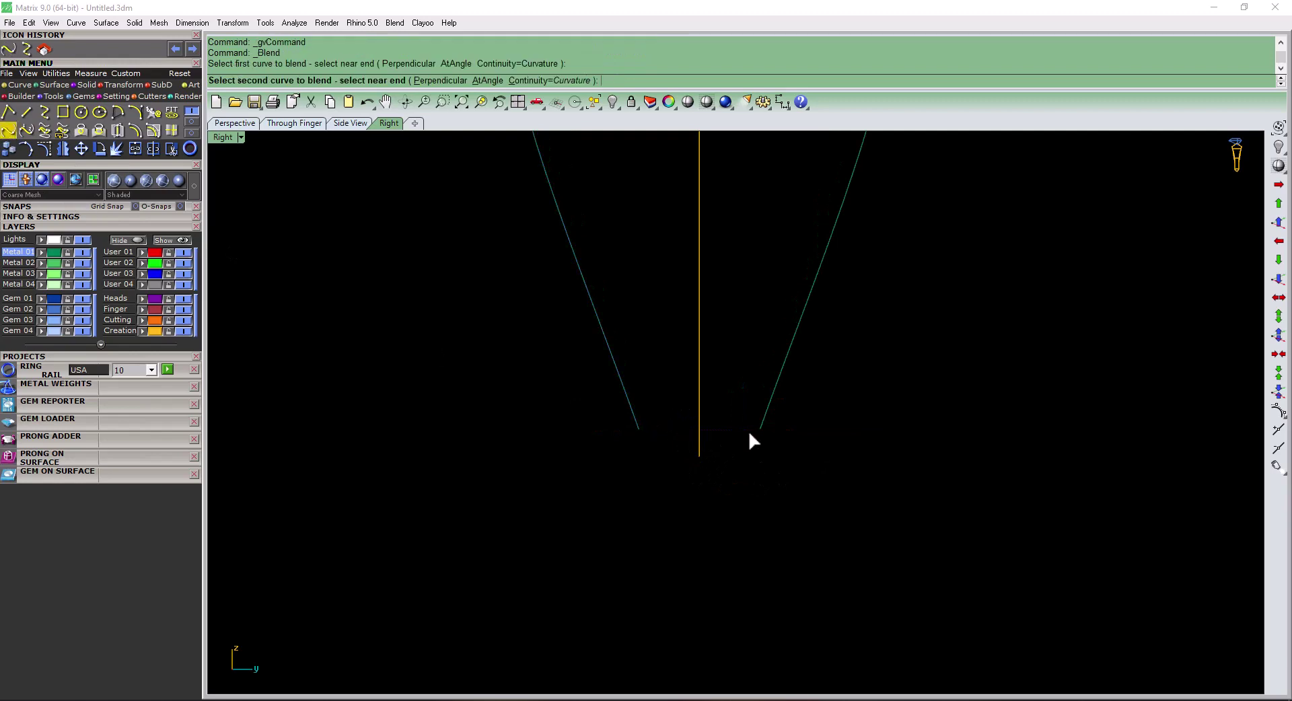
click(761, 426)
click(733, 459)
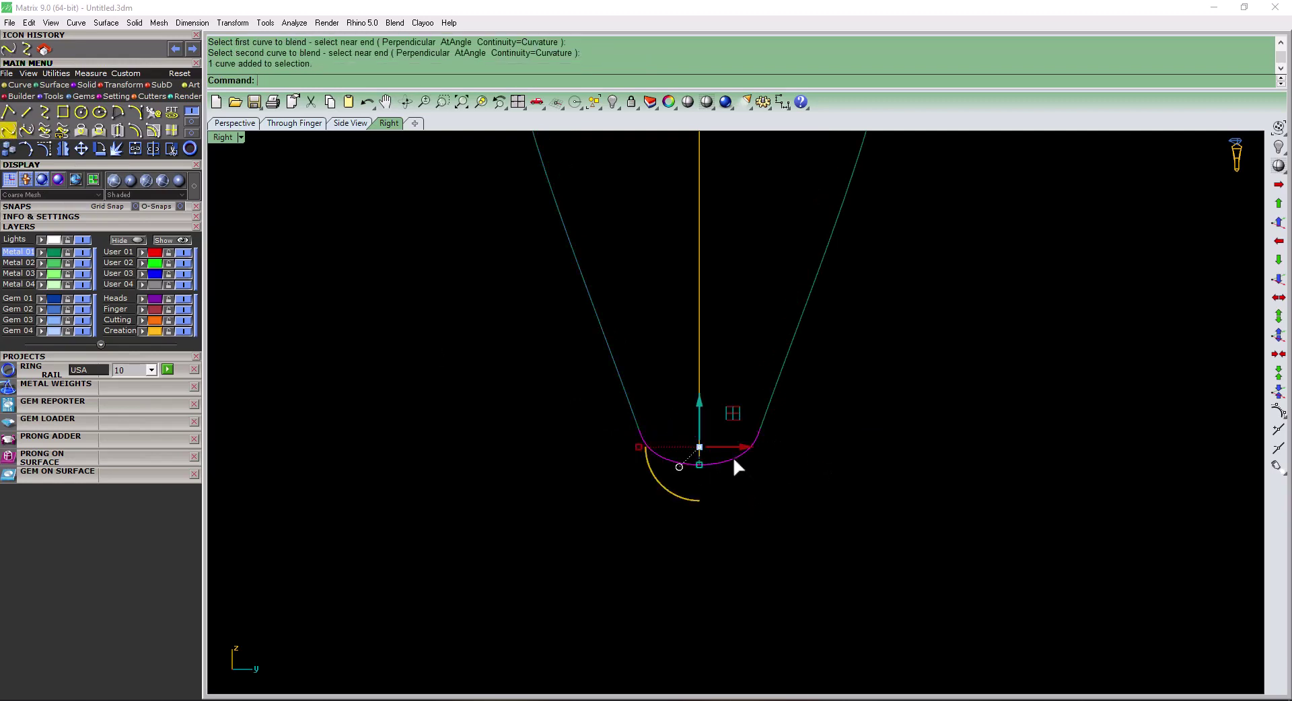
click(652, 377)
click(806, 296)
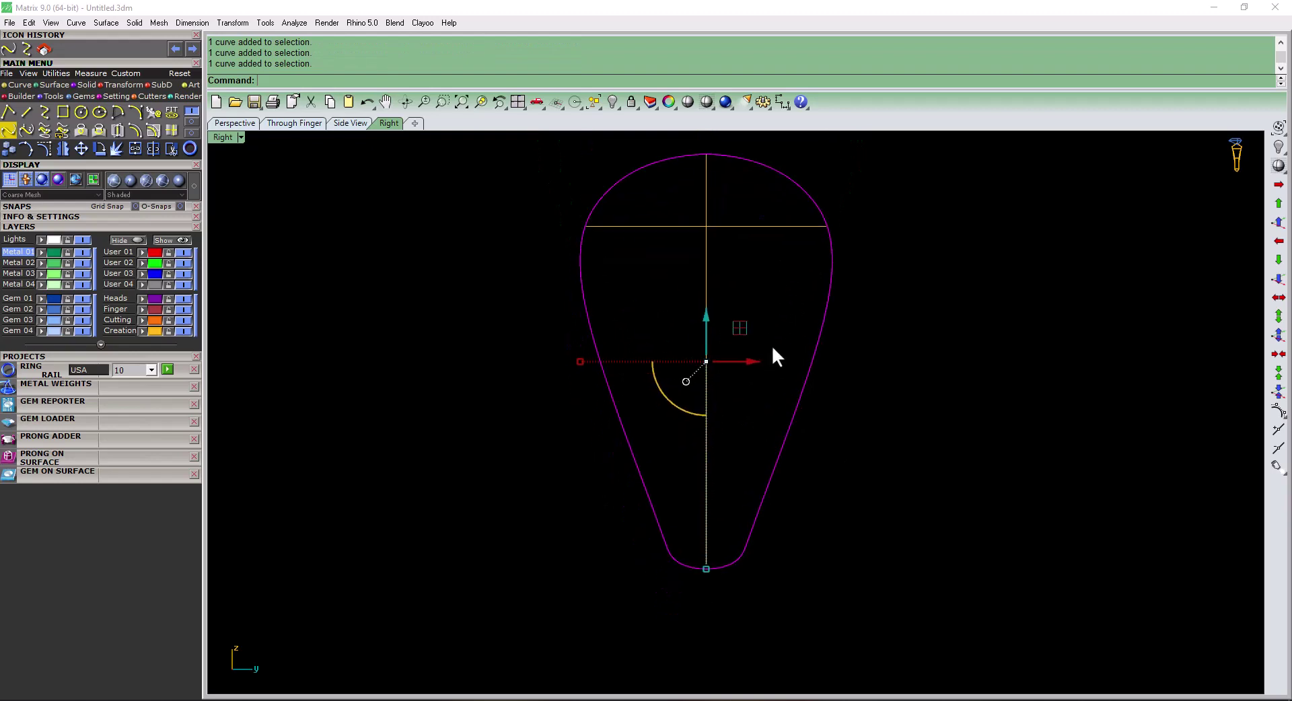
key(ctrl+j)
- Delete the outline's topmost and lower bottom control points
key(F10)
scroll(713, 189, up, 3)
click(706, 179)
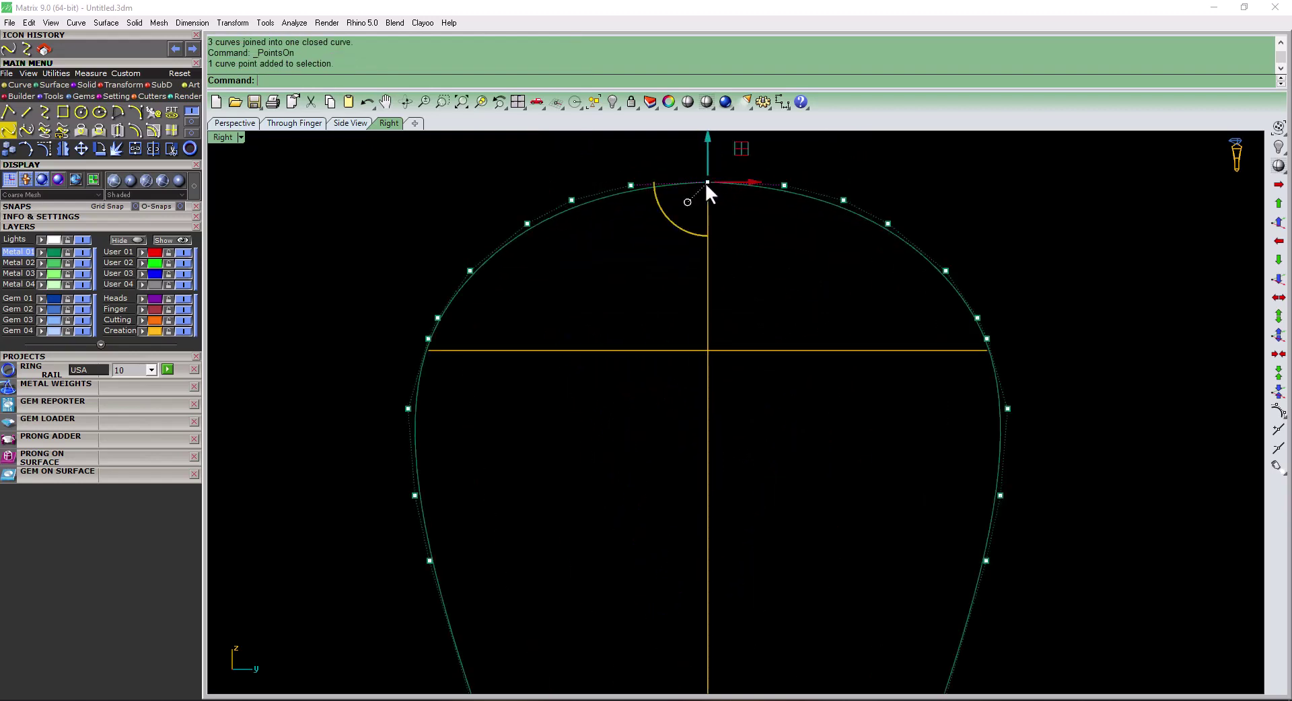
key(Delete)
scroll(725, 222, down, 3)
scroll(720, 408, up, 2)
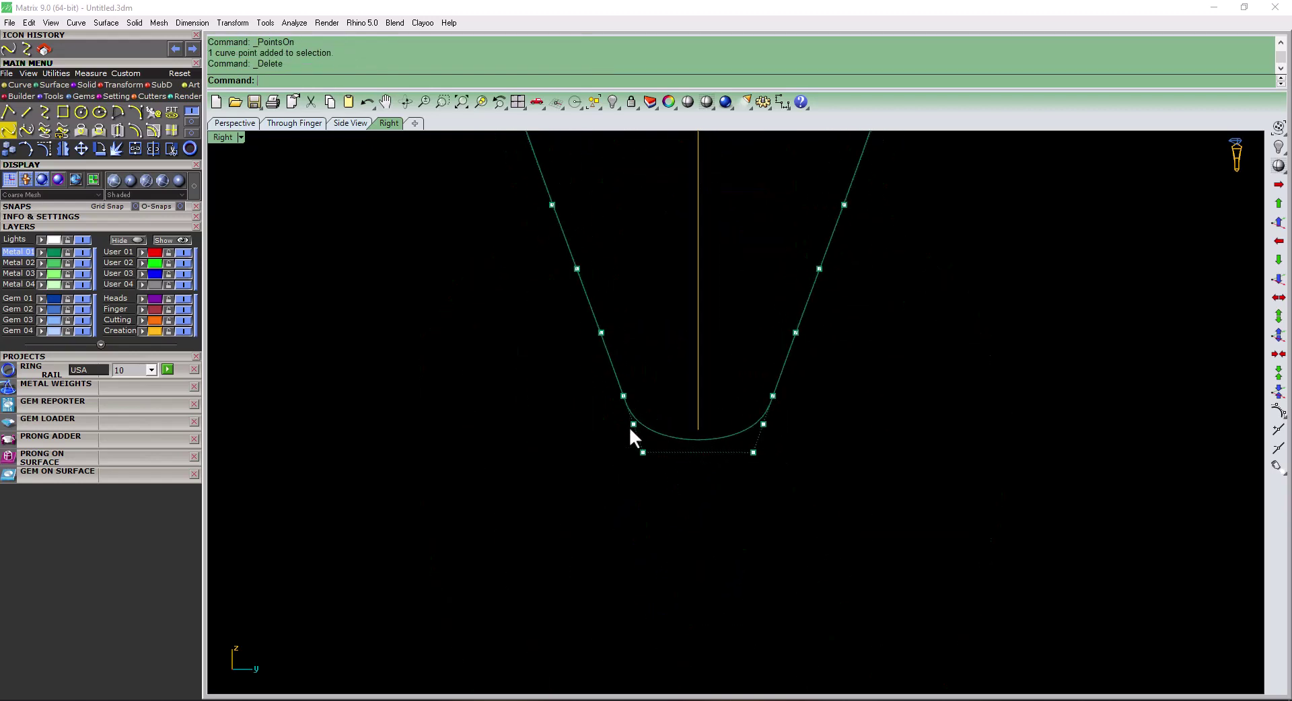
click(617, 384)
key(Delete)
click(846, 384)
key(Delete)
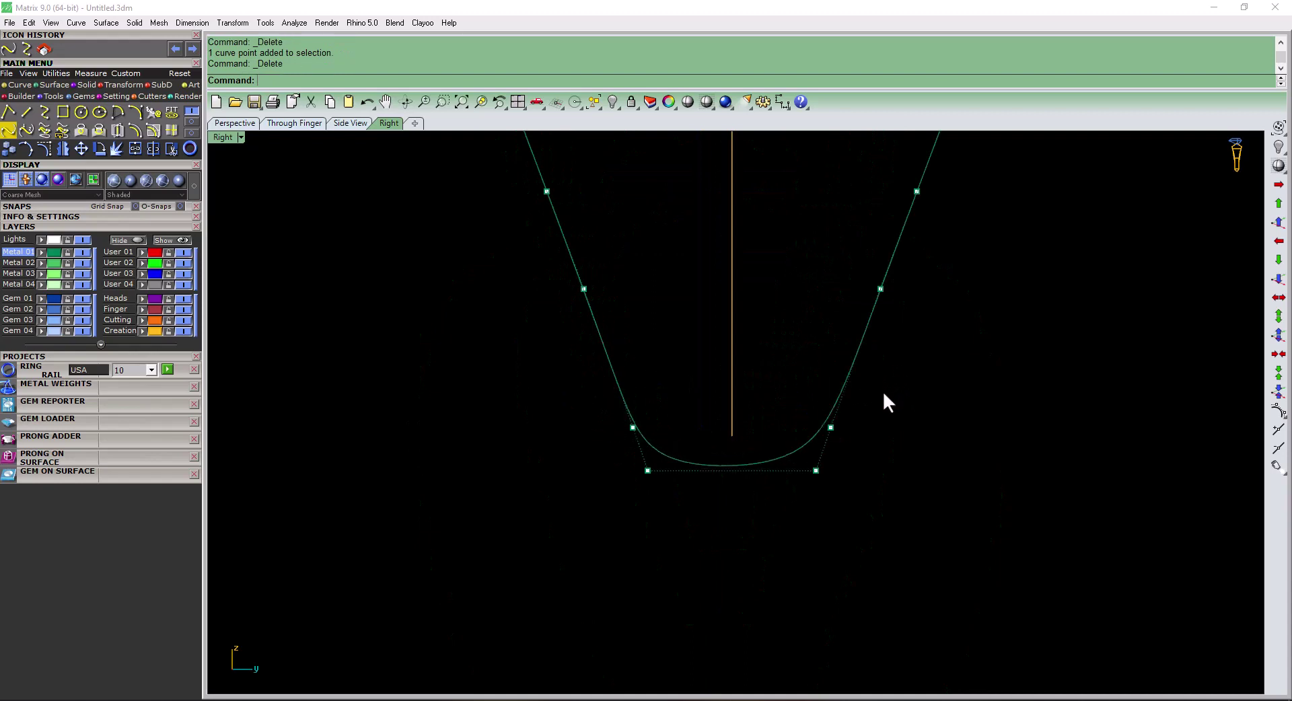
scroll(883, 395, down, 2)
scroll(836, 452, down, 2)
- Hide the control points and undo the bottom point deletions
key(Escape)
click(796, 453)
scroll(864, 470, down, 1)
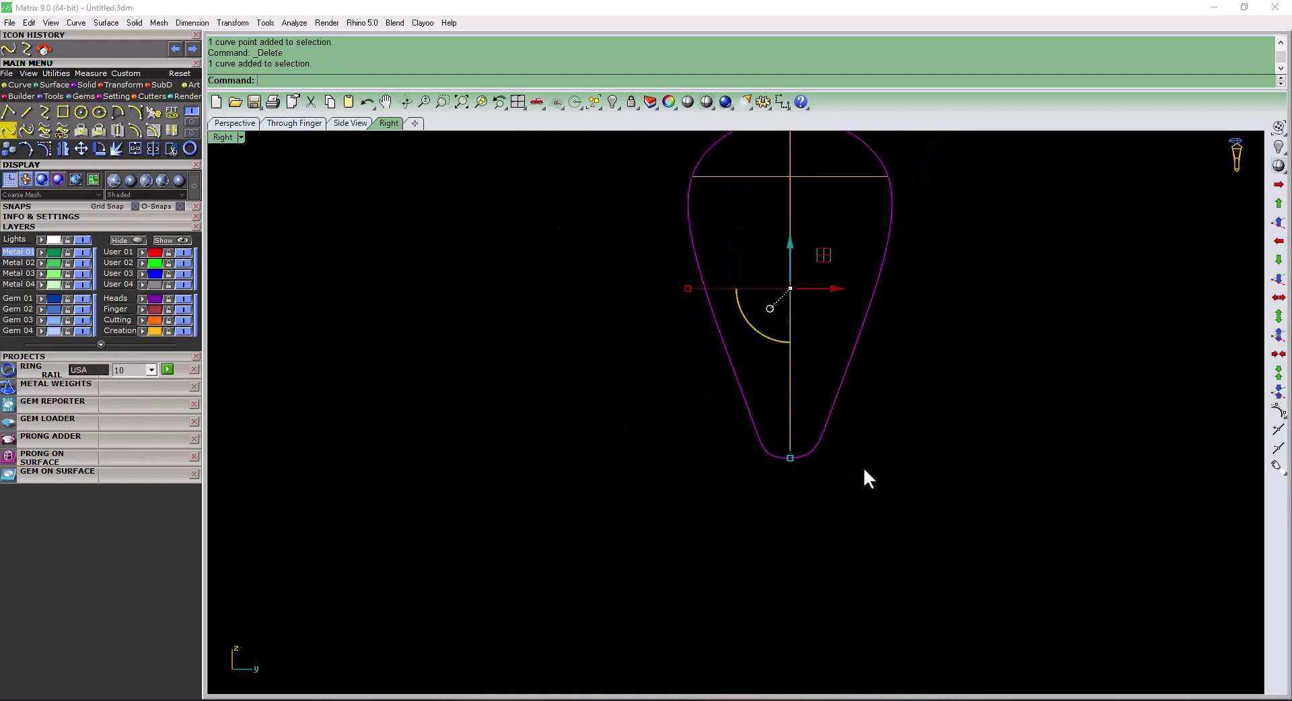
key(Escape)
right_drag(865, 470, 870, 482)
scroll(786, 506, up, 2)
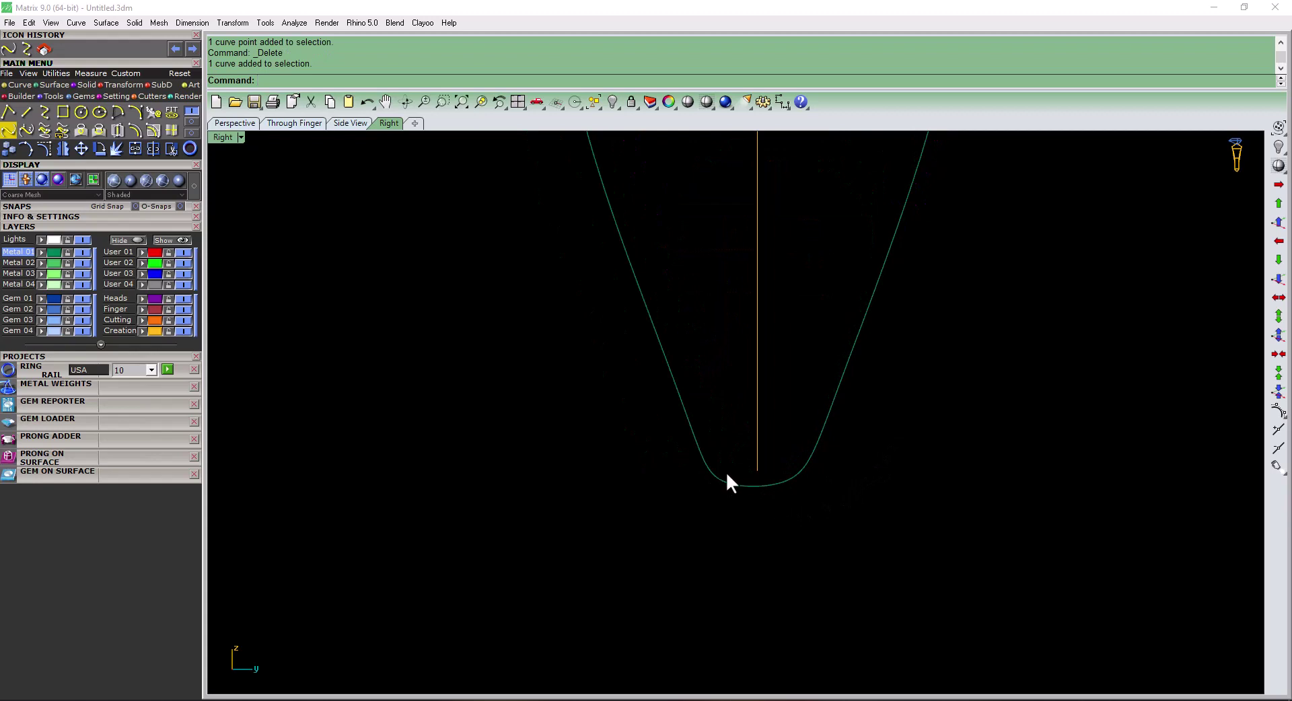
drag(618, 545, 987, 405)
key(ctrl+z)
key(ctrl+z)
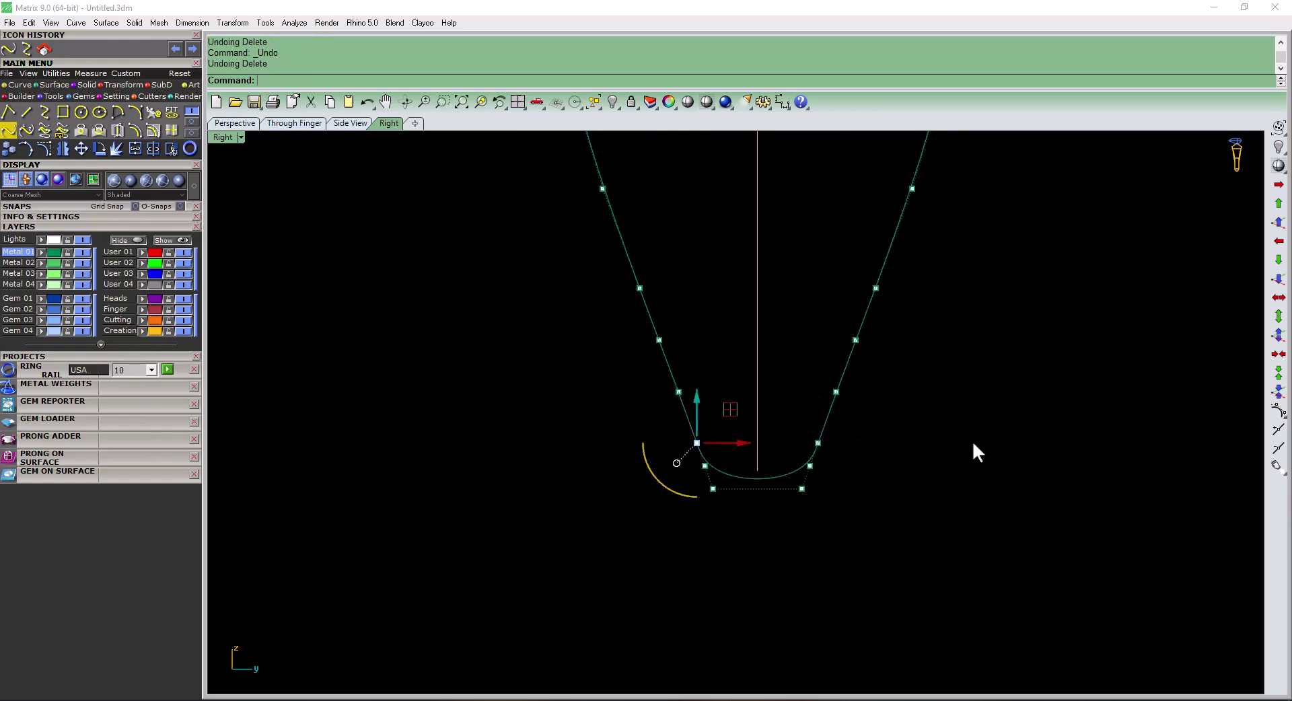
scroll(850, 501, down, 2)
scroll(845, 491, down, 2)
- Cut the outline in half with a vertical line from 0,0,0, then delete the guide line
text(line)
key(Return)
text(0,0,0)
key(Return)
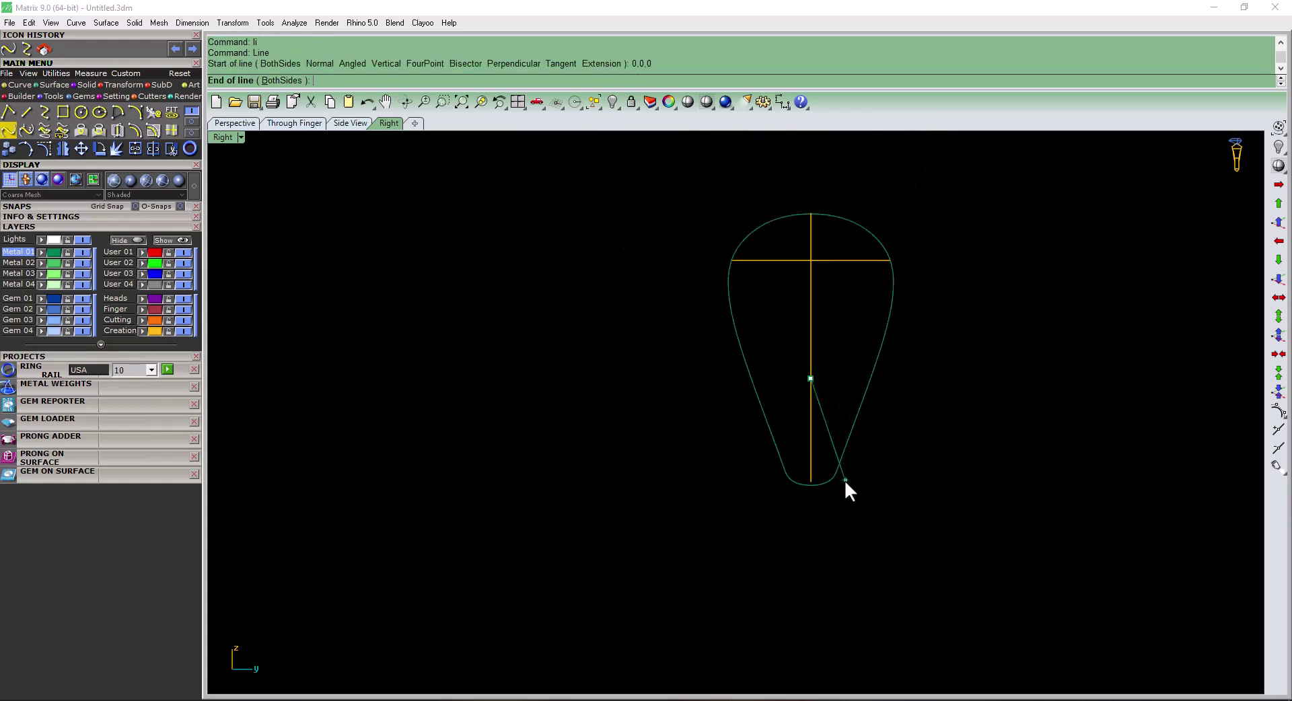
click(815, 551)
key(ctrl+t)
click(837, 475)
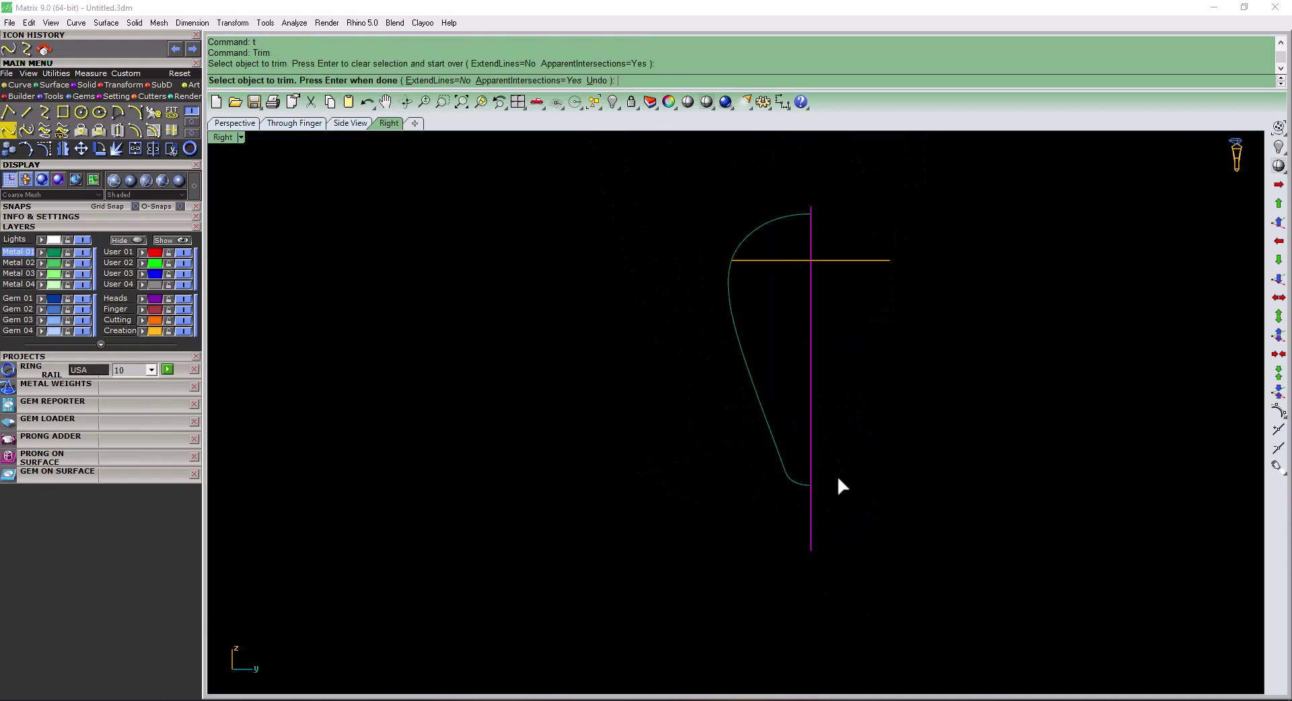
key(Delete)
click(795, 486)
scroll(825, 482, up, 2)
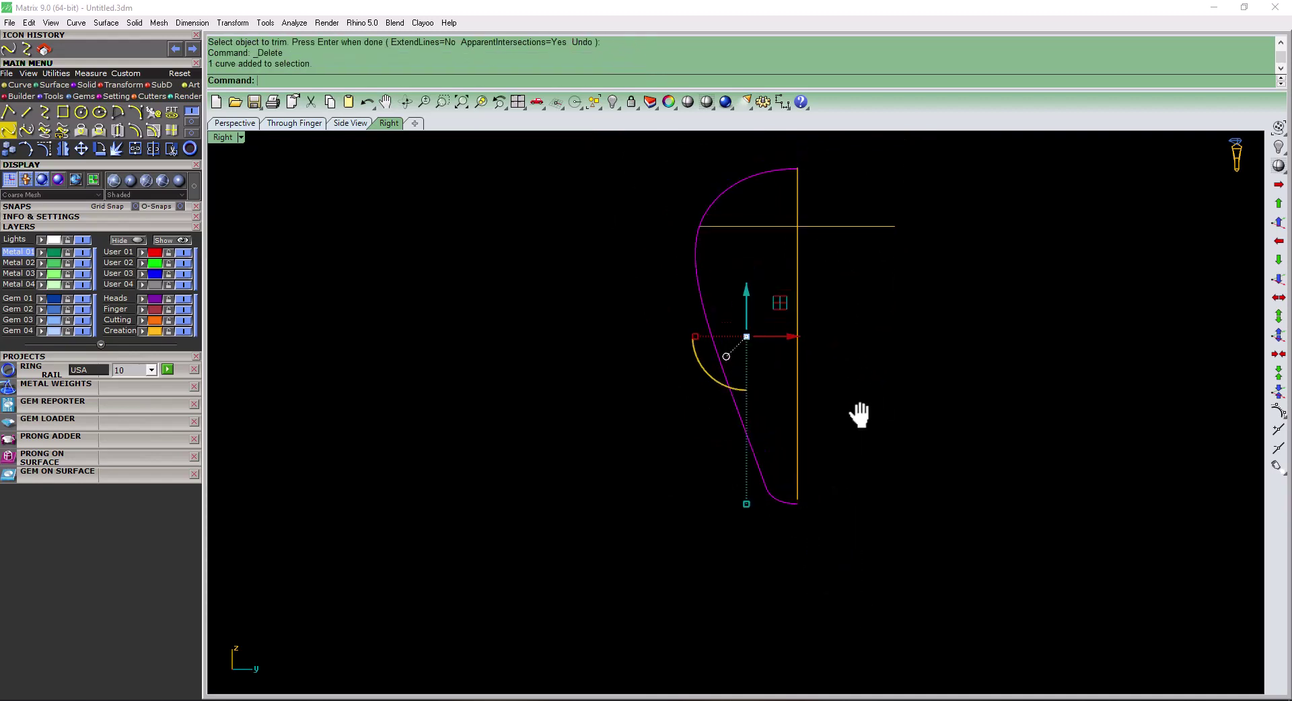
right_drag(853, 413, 833, 472)
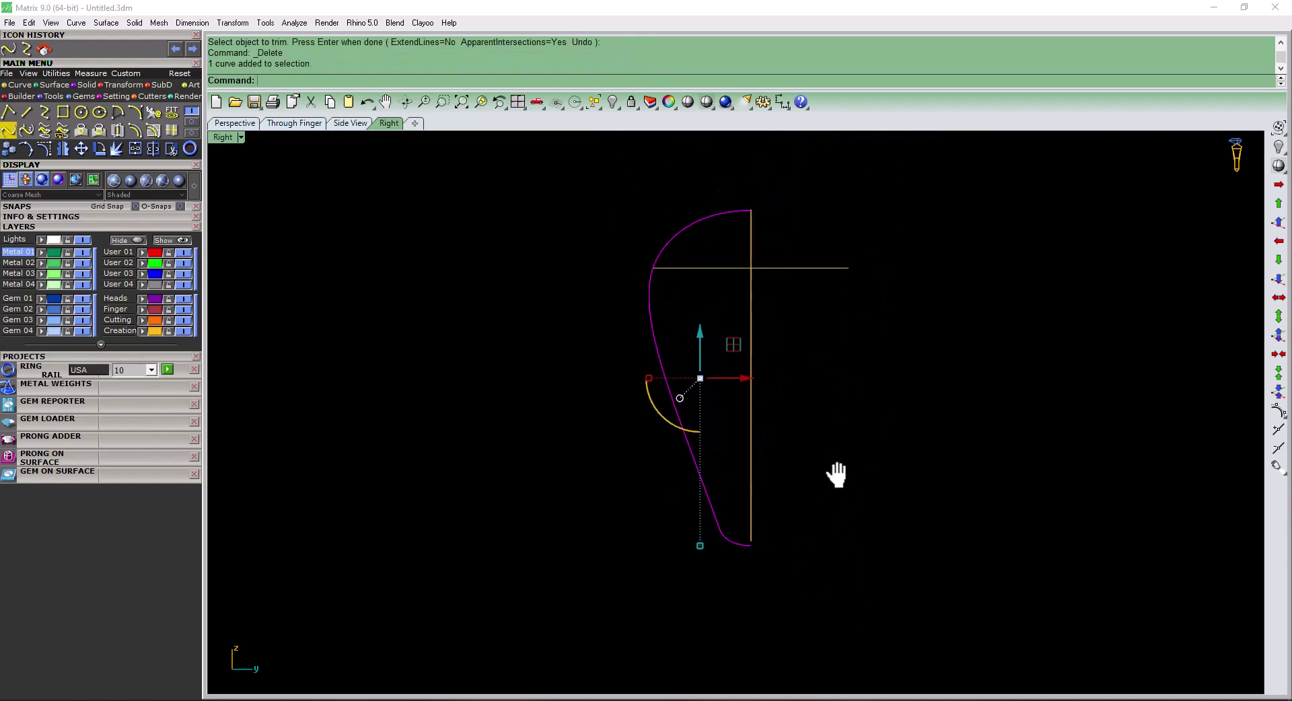
- Rebuild the half curve with 8 points and degree 3
text(rr)
key(Return)
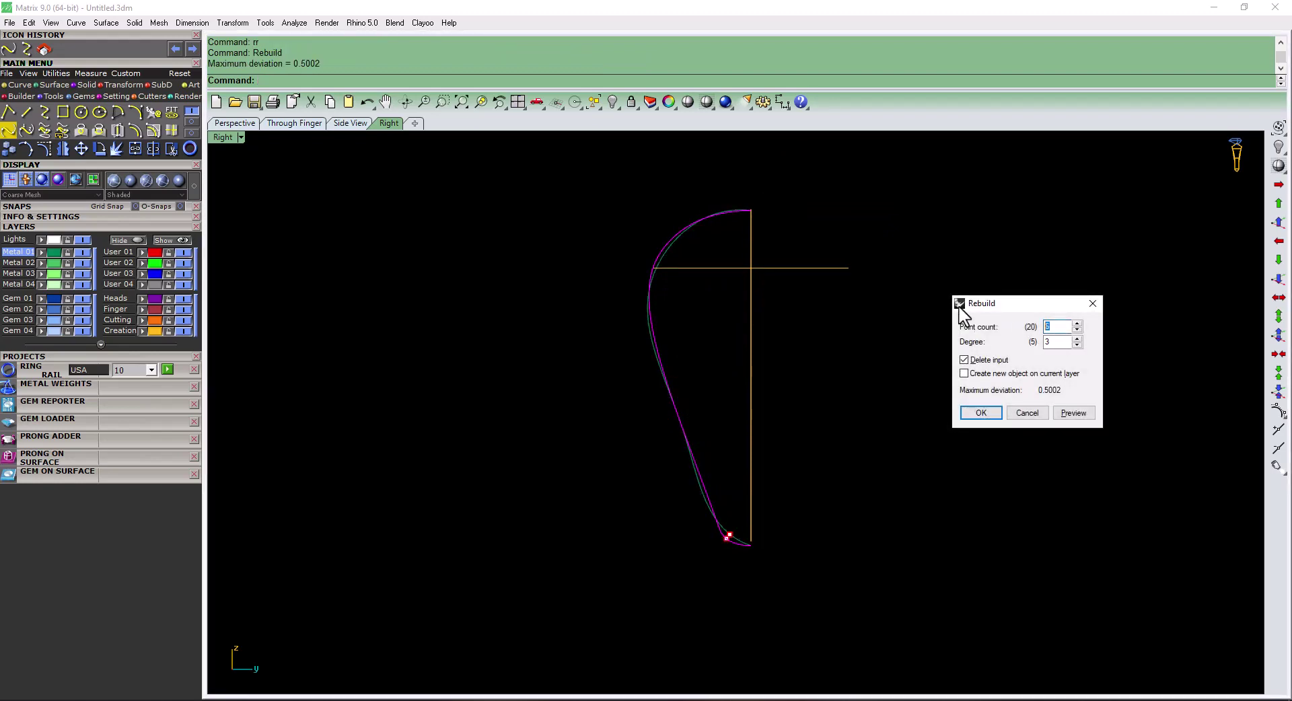
key(Return)
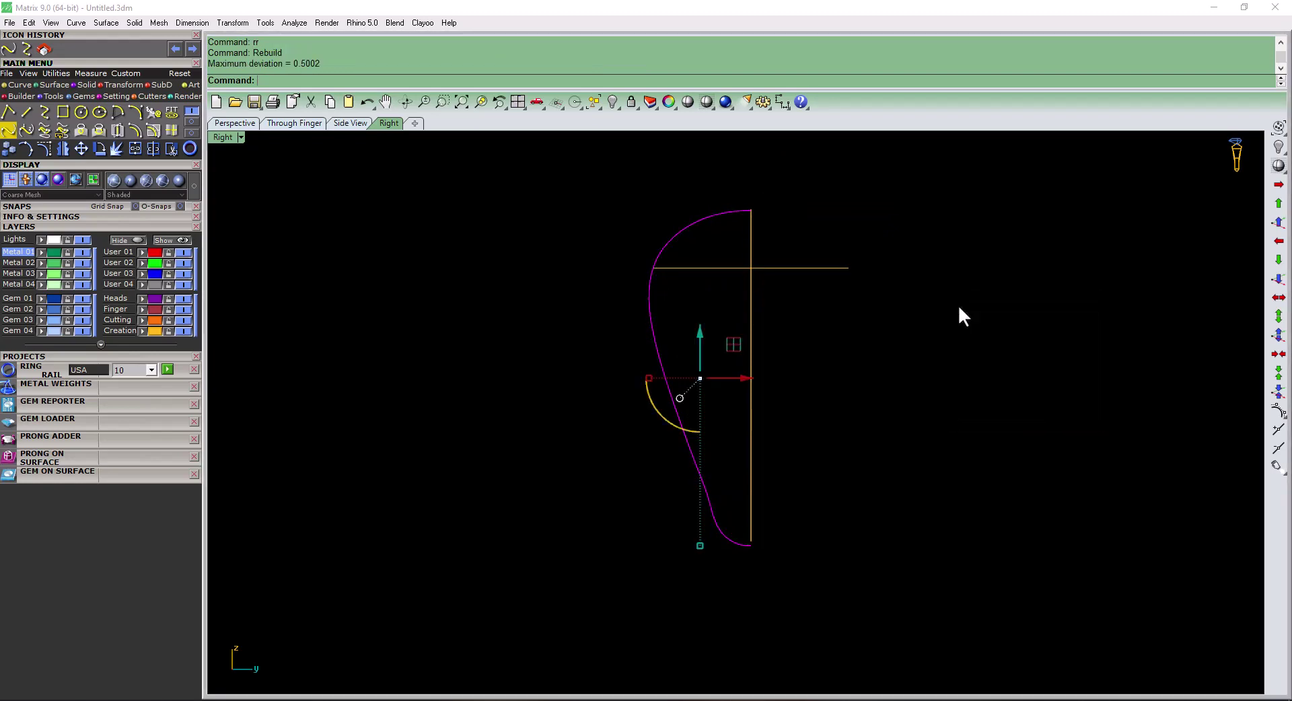
scroll(709, 536, up, 2)
scroll(727, 528, up, 1)
- Move a bottom control point outward to reshape the curve's base
key(F10)
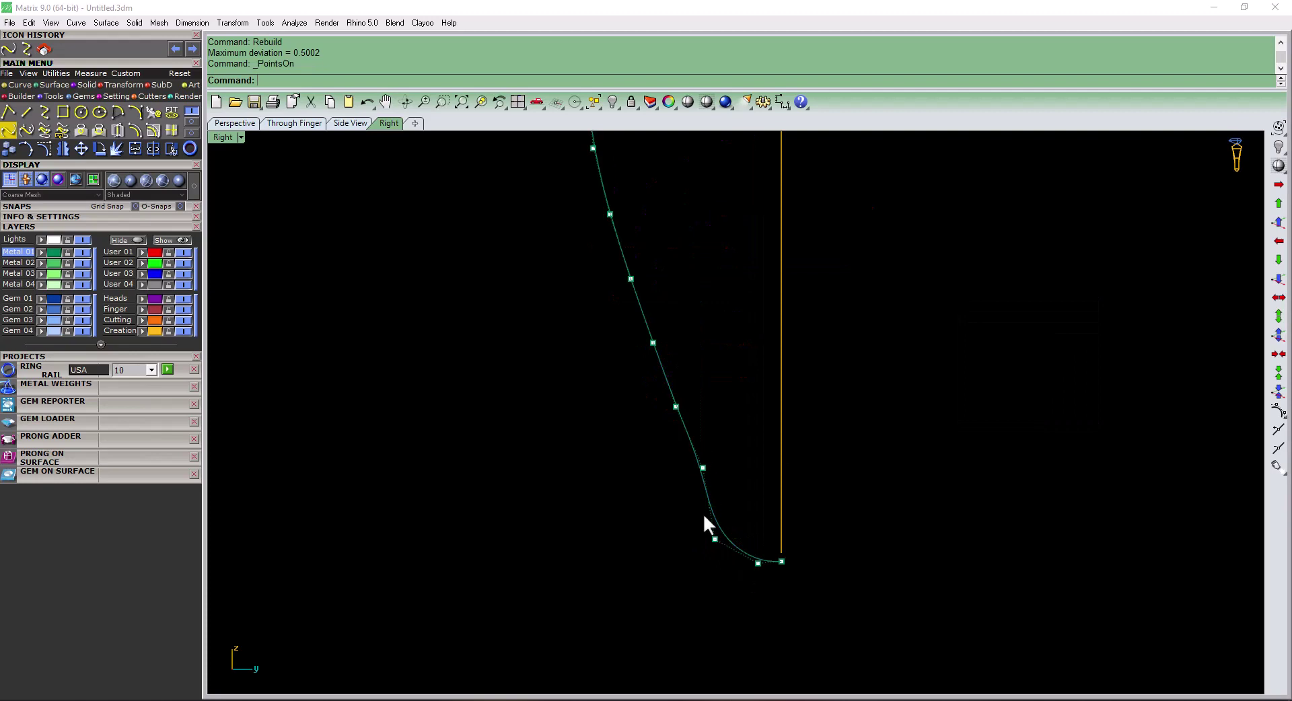
click(716, 533)
text(m)
key(Return)
scroll(753, 453, up, 1)
click(778, 434)
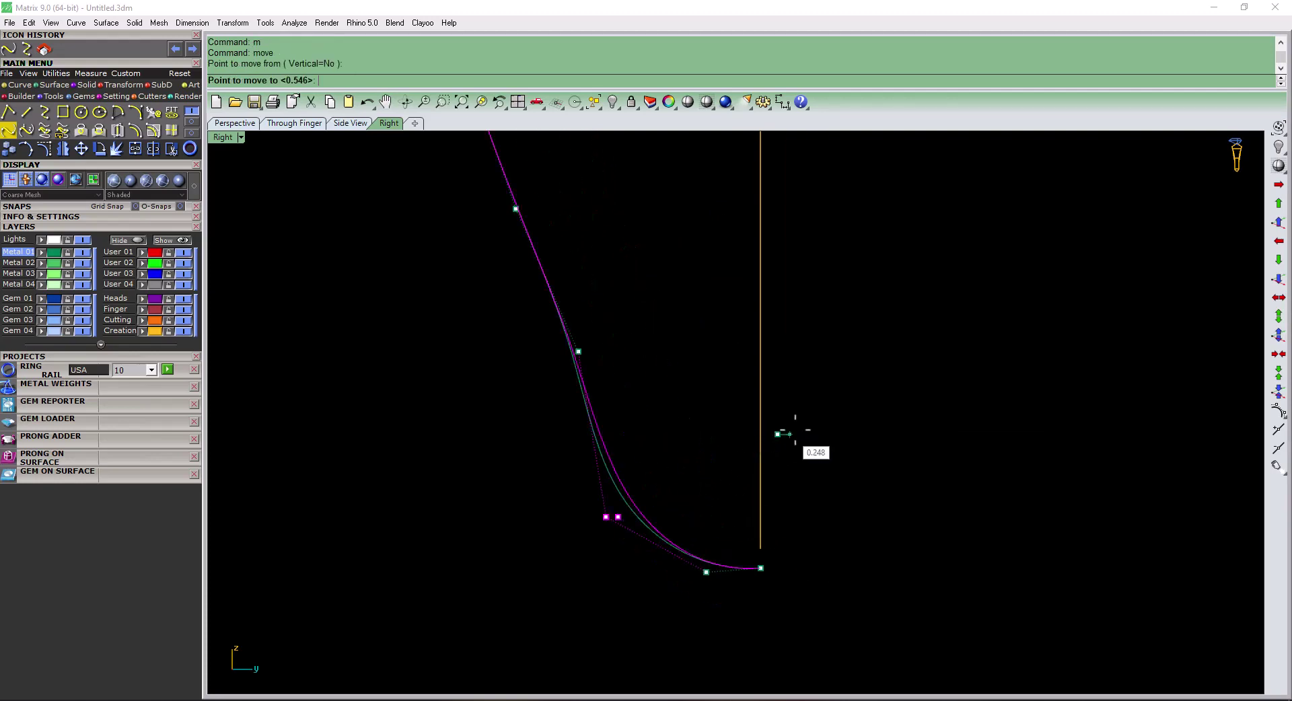
click(813, 434)
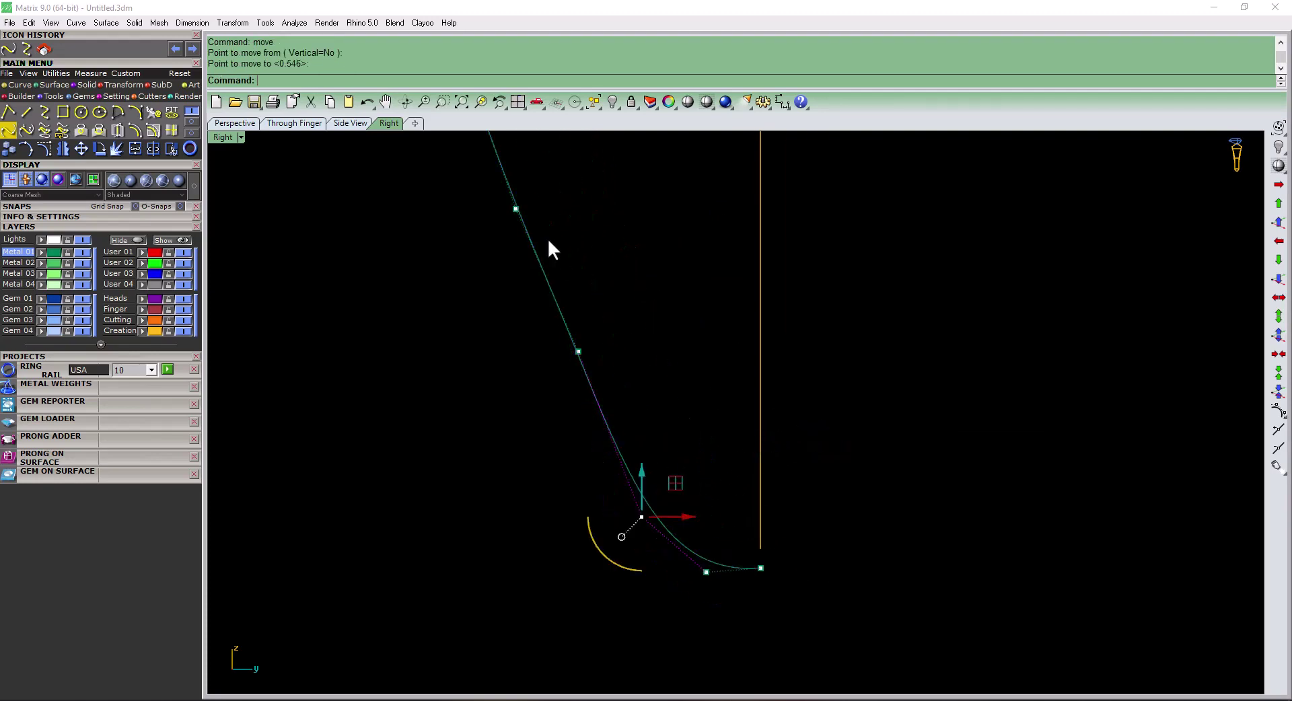
- Mirror the reshaped half curve about the axis into a closed teardrop
click(706, 571)
text(m)
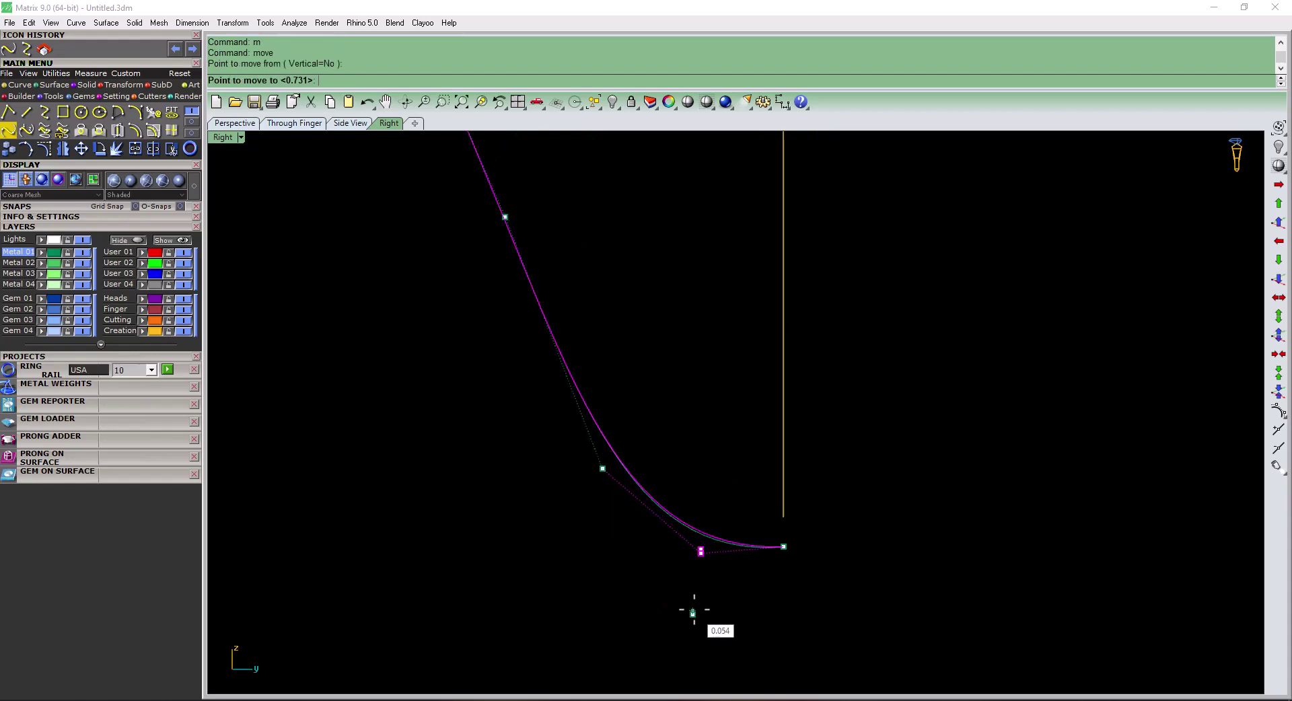
scroll(706, 572, down, 2)
scroll(688, 539, down, 1)
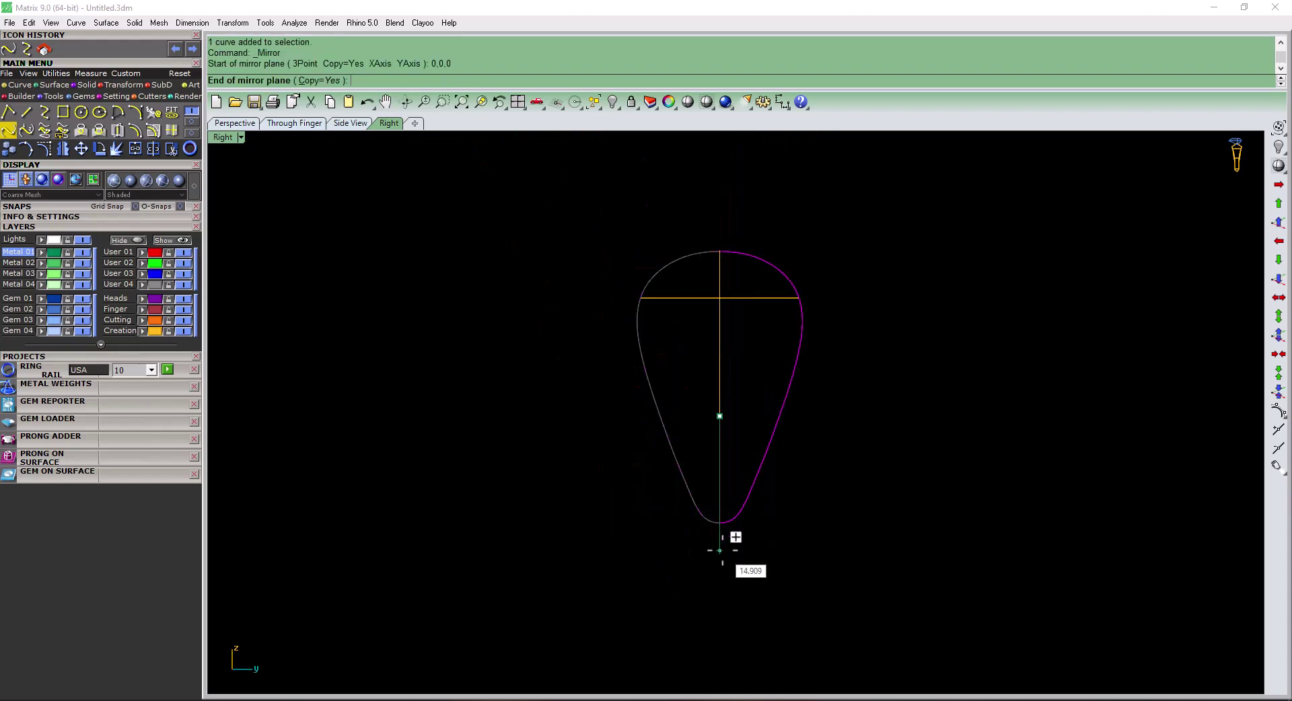
click(732, 535)
mouse_move(846, 537)
ctrl+shift+right_down()
mouse_move(703, 551)
mouse_move(684, 471)
ctrl+shift+right_up()
- Put both teardrop halves on the User 02 layer
click(660, 448)
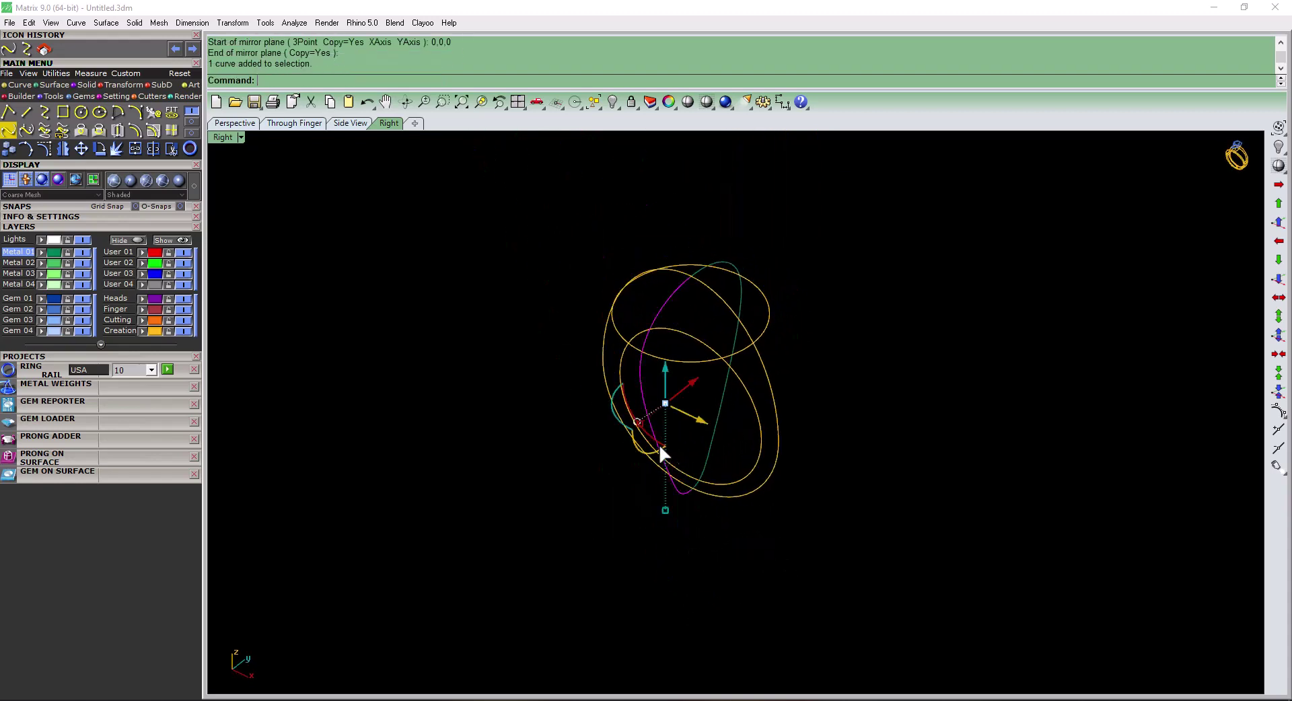
shift+click(711, 435)
click(143, 264)
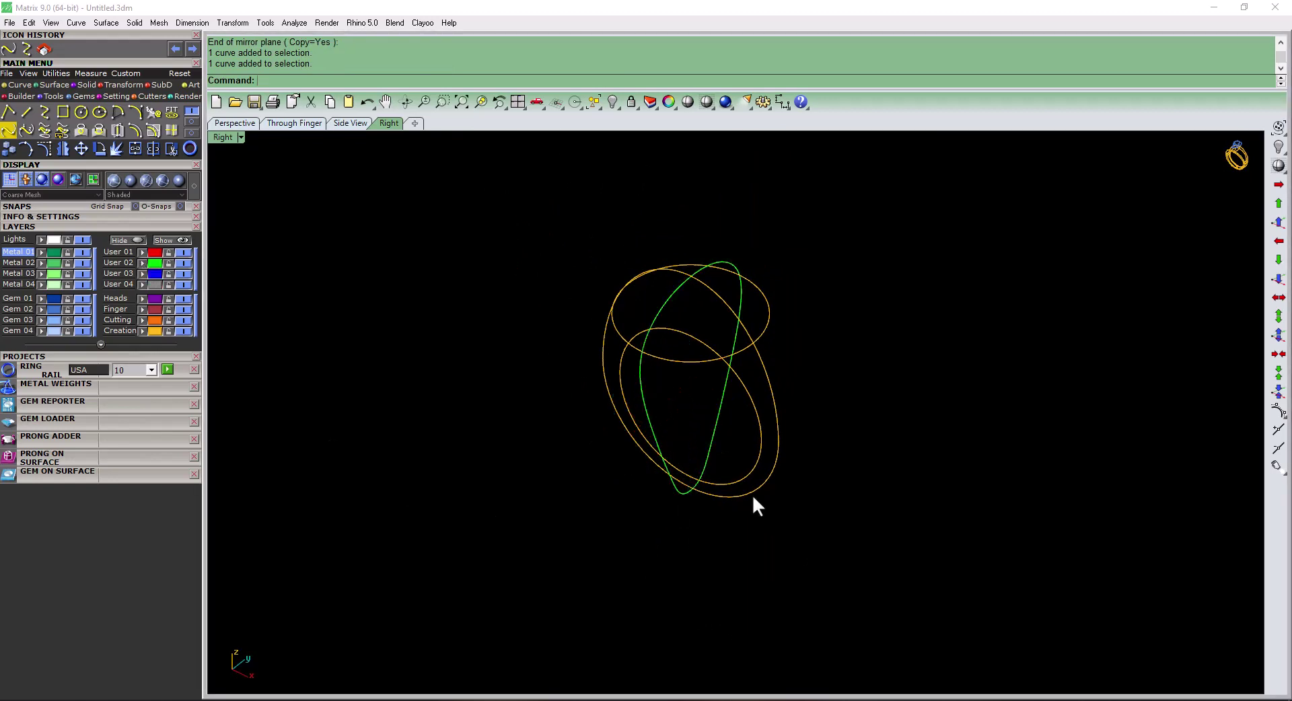
click(636, 350)
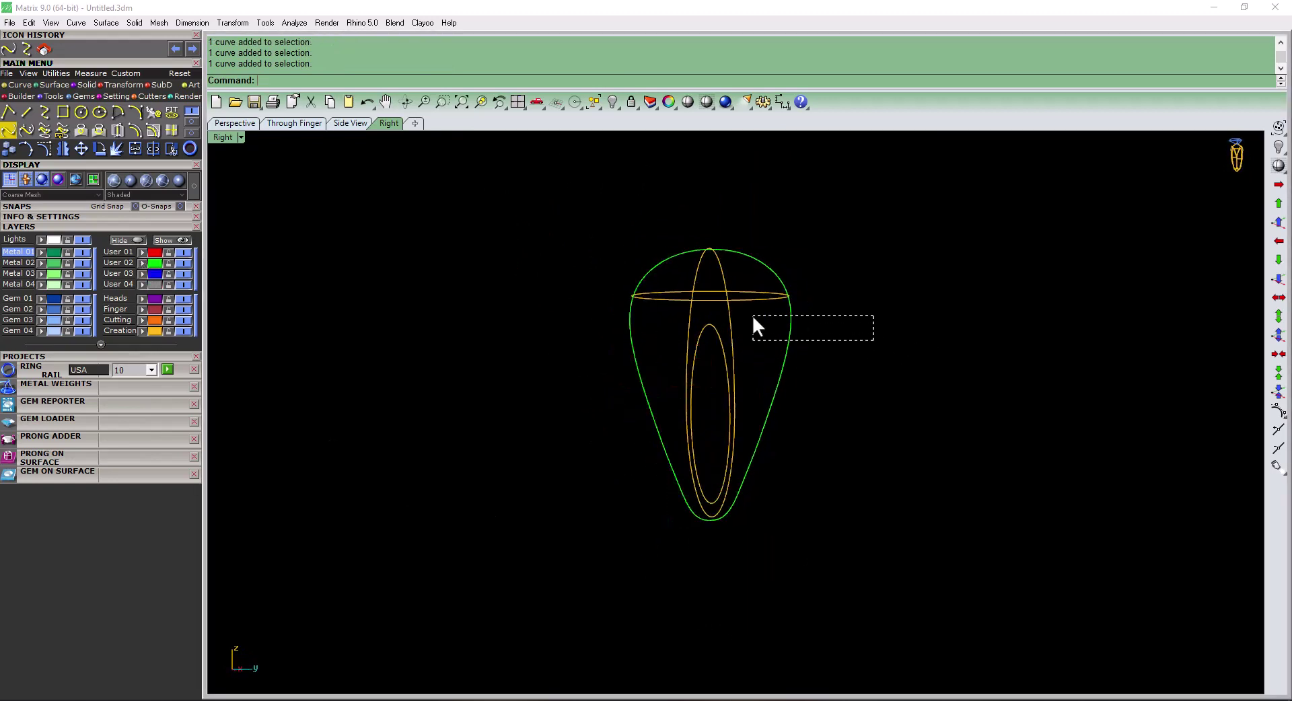
ctrl+shift+right_drag(741, 453, 781, 350)
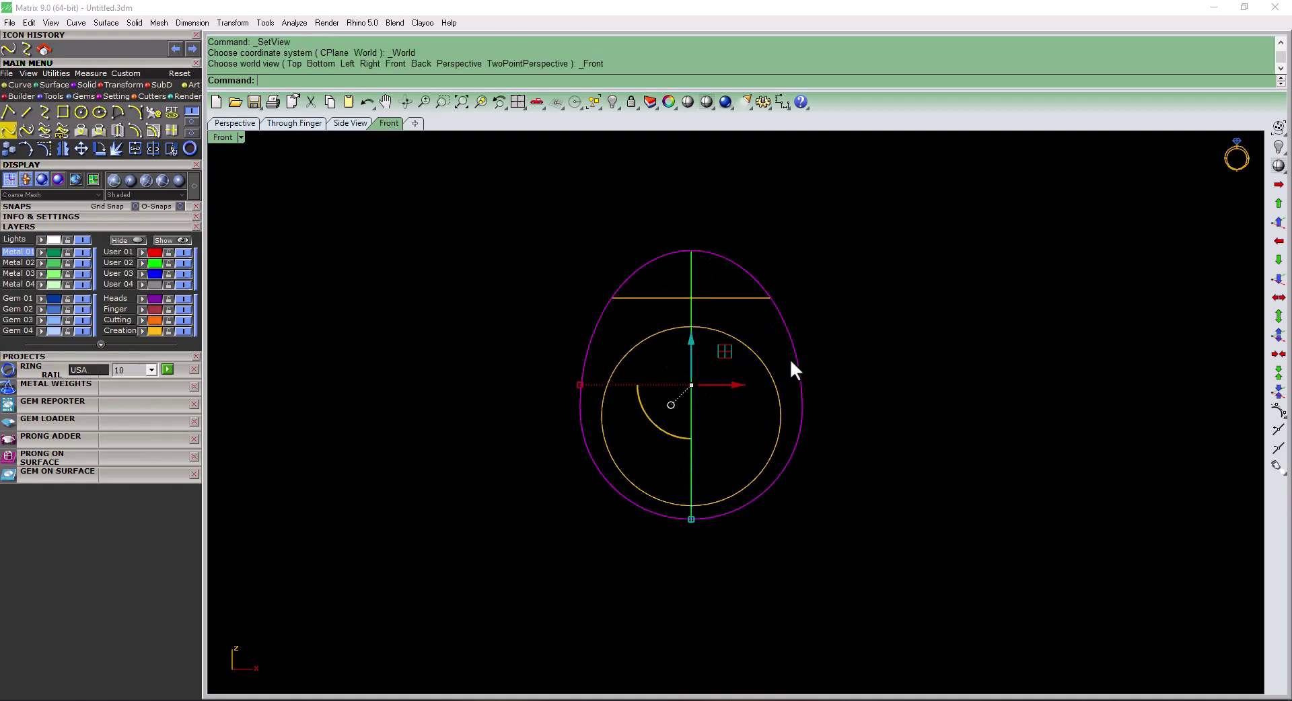
- Draw a BothSides centre line from 0,0,0 and trim away the egg's left half
text(line)
key(Return)
text(0,0,0)
key(Return)
text(b)
key(Return)
click(691, 616)
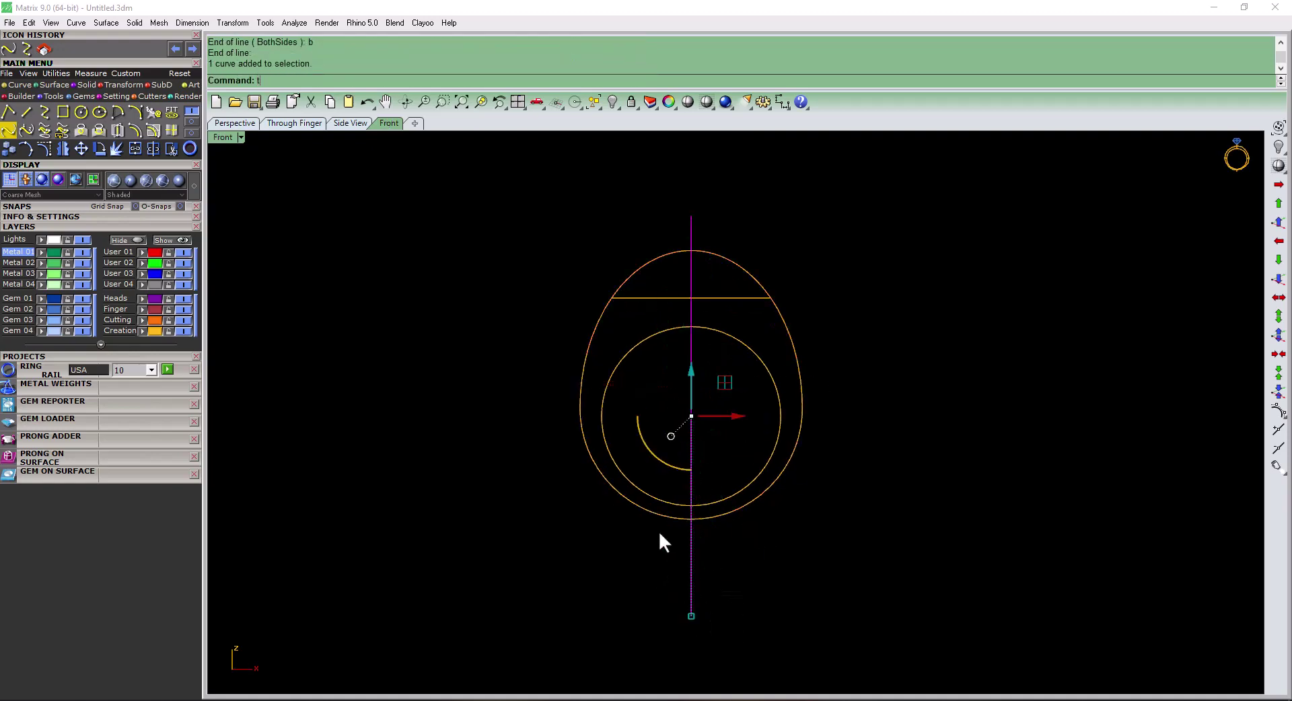
click(665, 512)
click(728, 512)
scroll(682, 525, up, 5)
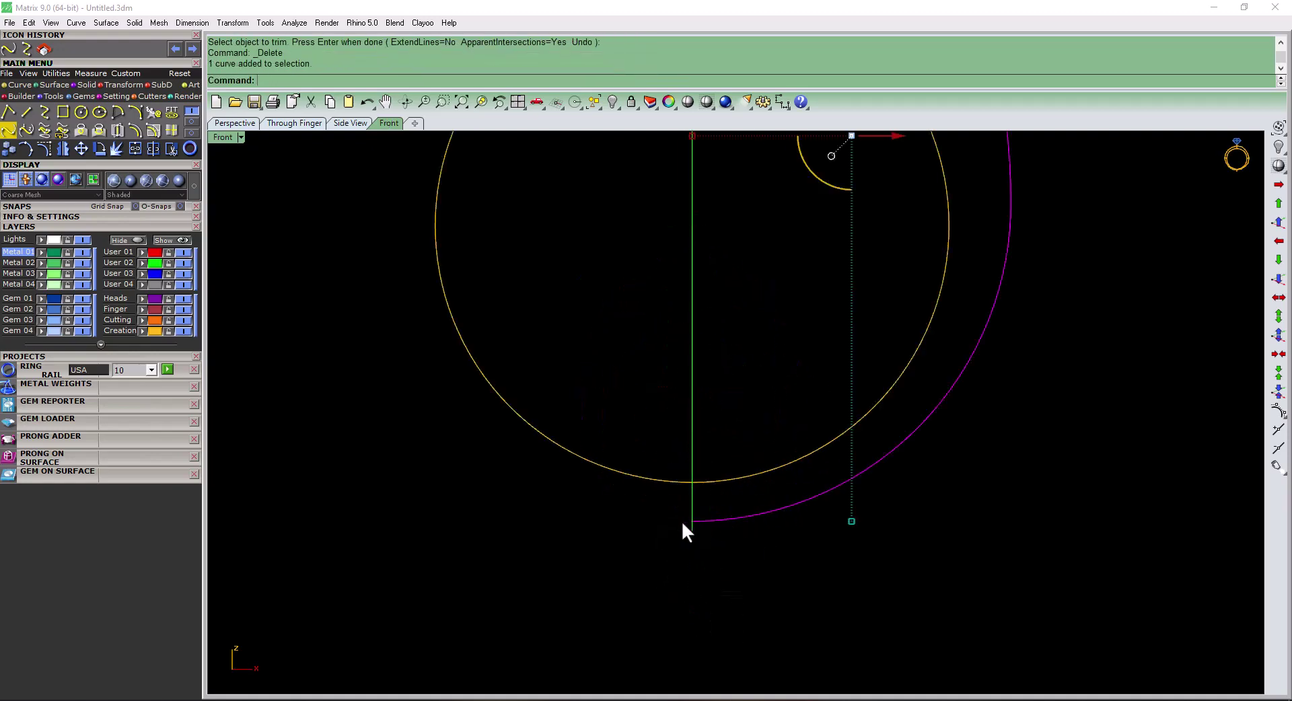
scroll(700, 535, up, 2)
- In the Right view, move the six bottom control points of both profile curves
key(ctrl+F3)
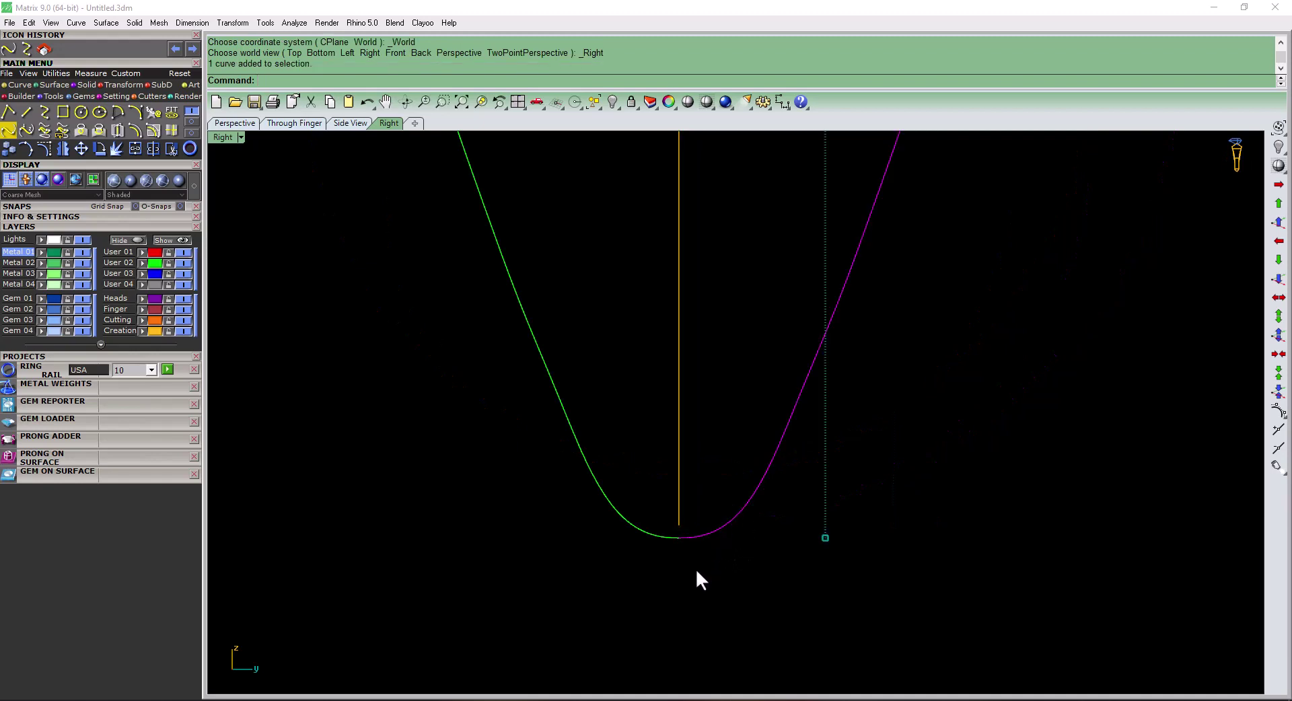
drag(695, 568, 668, 535)
key(F10)
drag(524, 586, 801, 462)
text(m)
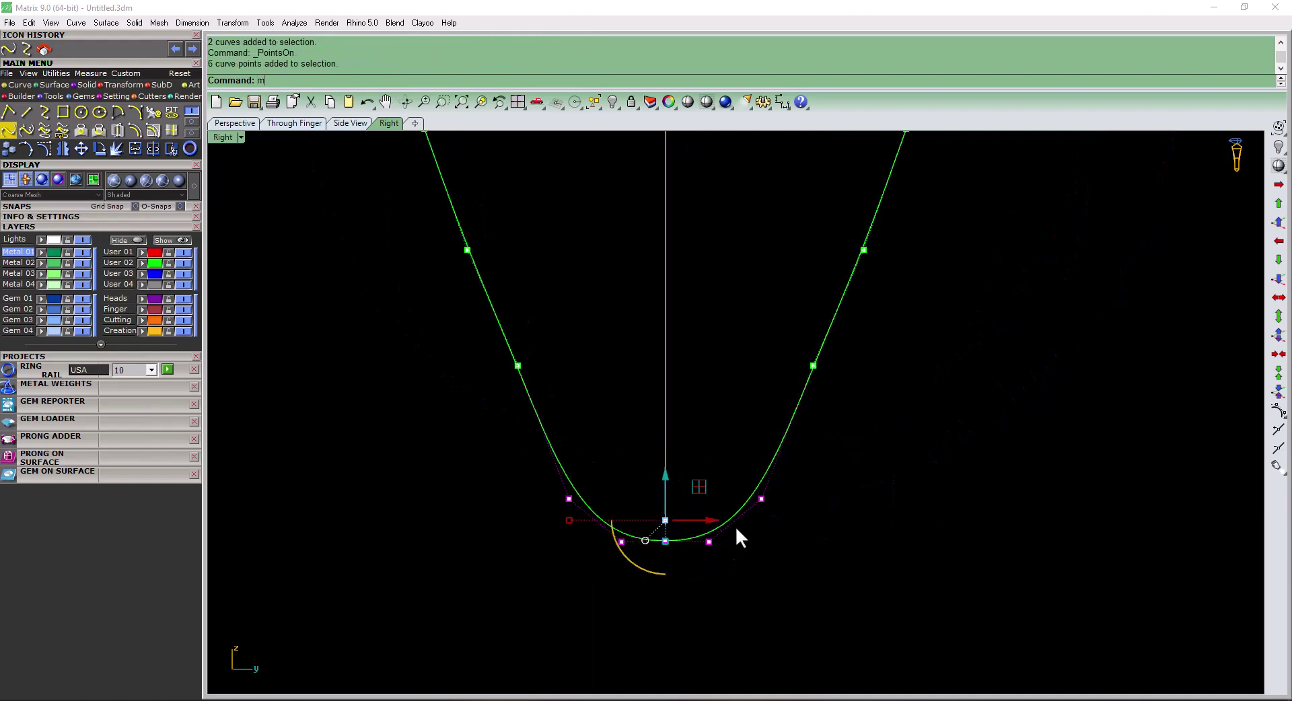
text(ove)
key(Return)
click(758, 482)
click(624, 525)
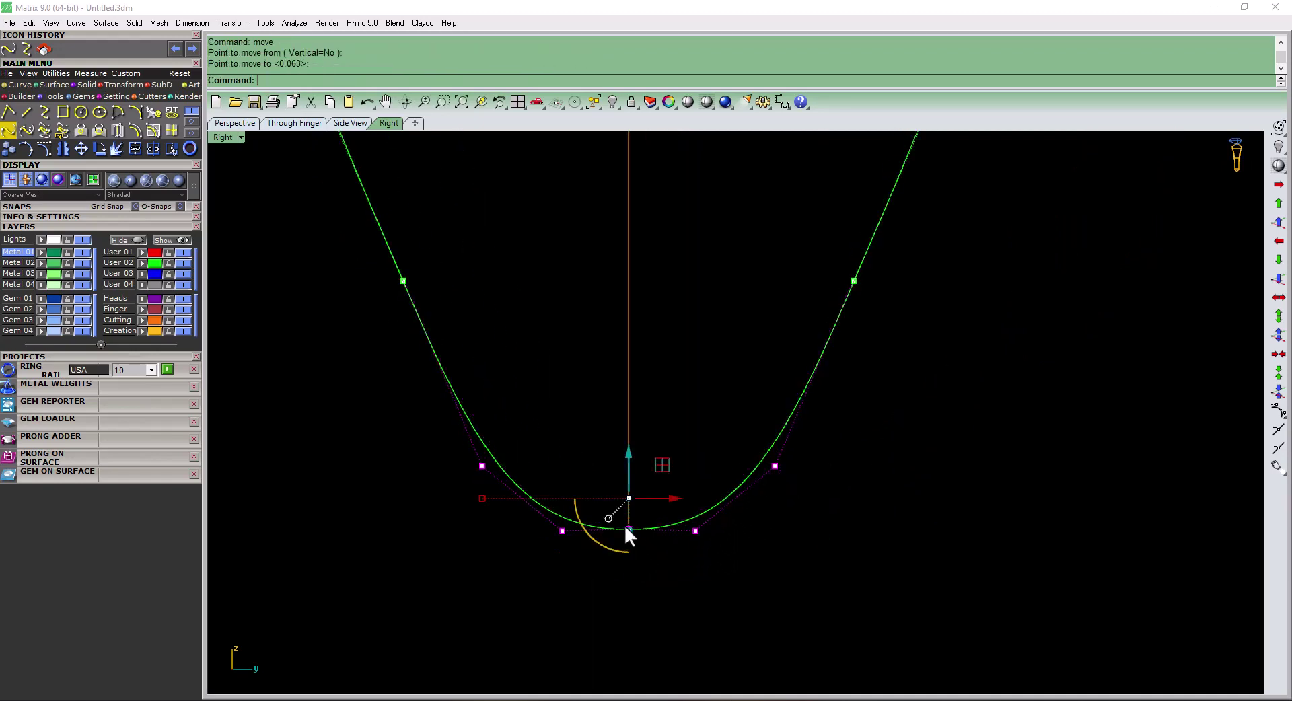
scroll(646, 535, down, 1)
scroll(676, 538, down, 4)
- In the Front view, mirror the egg's right half about the origin to complete it
key(ctrl+F2)
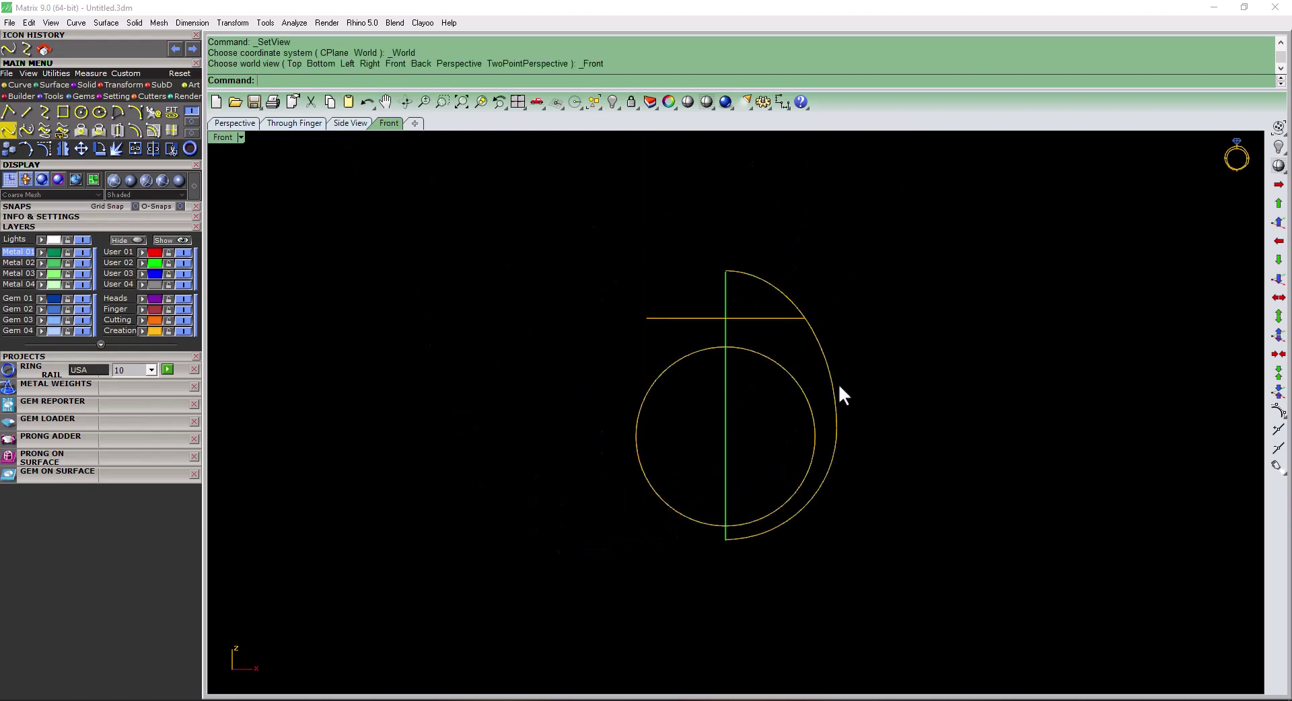
click(832, 377)
text(mirror)
key(Return)
text(0)
key(Return)
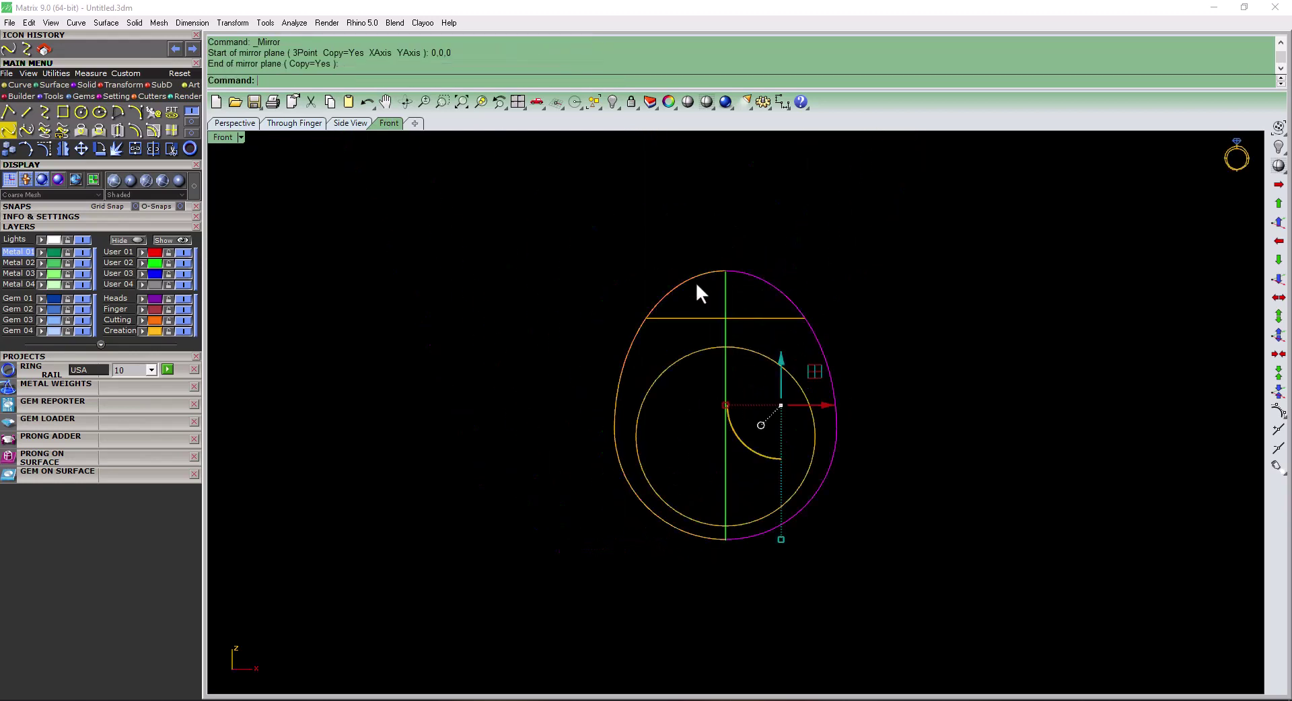
click(697, 286)
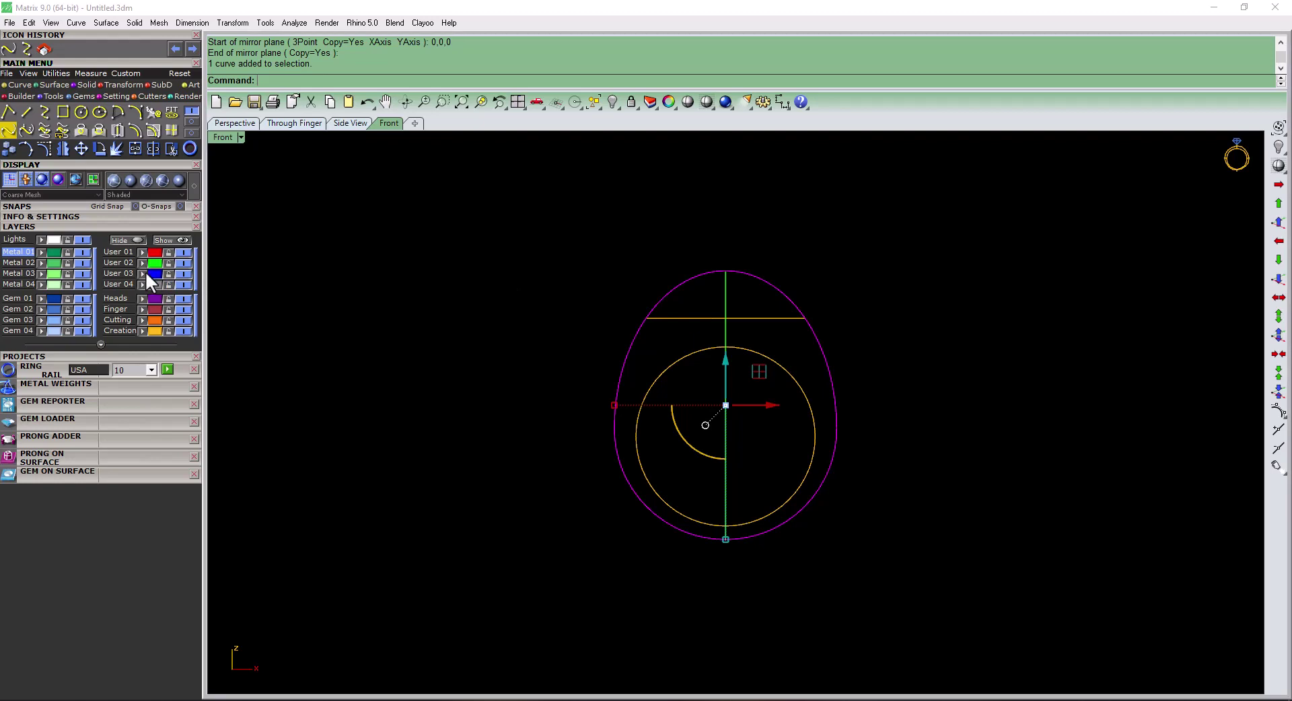
key(Escape)
- Turn off the Finger layer to hide the finger circle
mouse_move(801, 402)
right_down()
mouse_move(733, 527)
mouse_move(951, 528)
mouse_move(779, 335)
mouse_move(817, 357)
right_up()
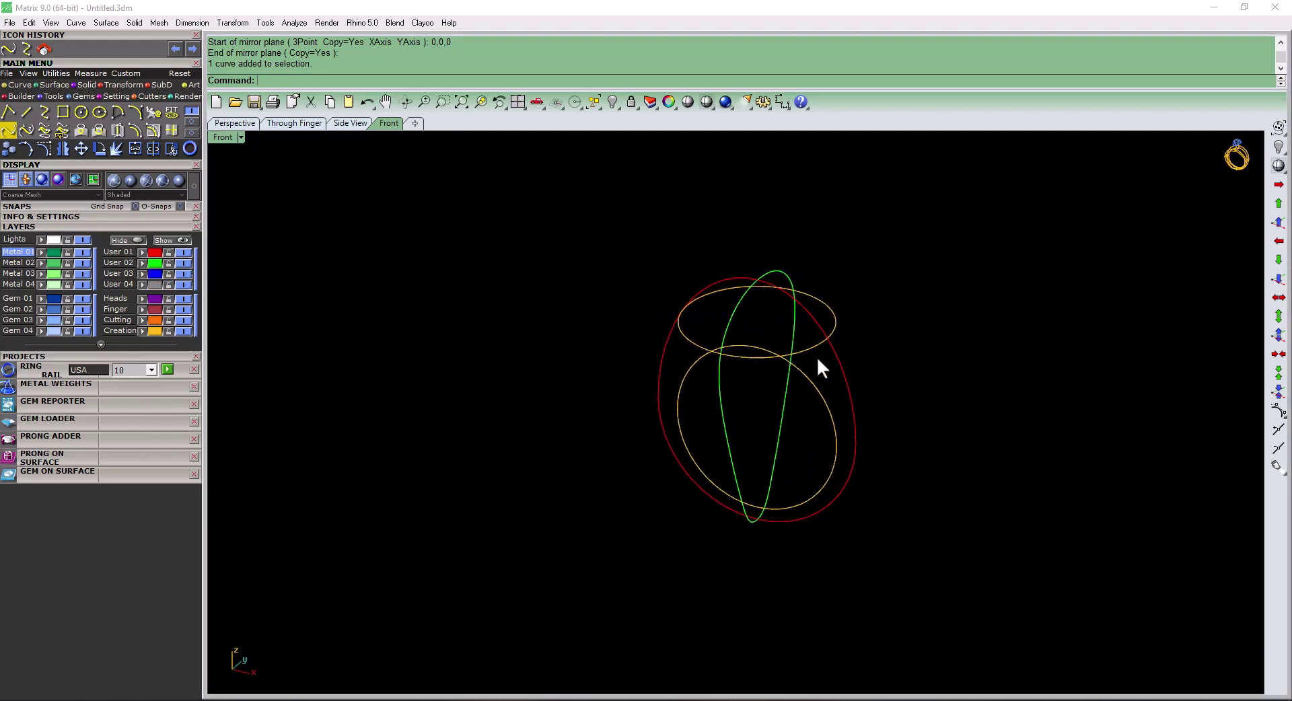
click(817, 360)
click(826, 404)
right_drag(843, 435, 801, 407)
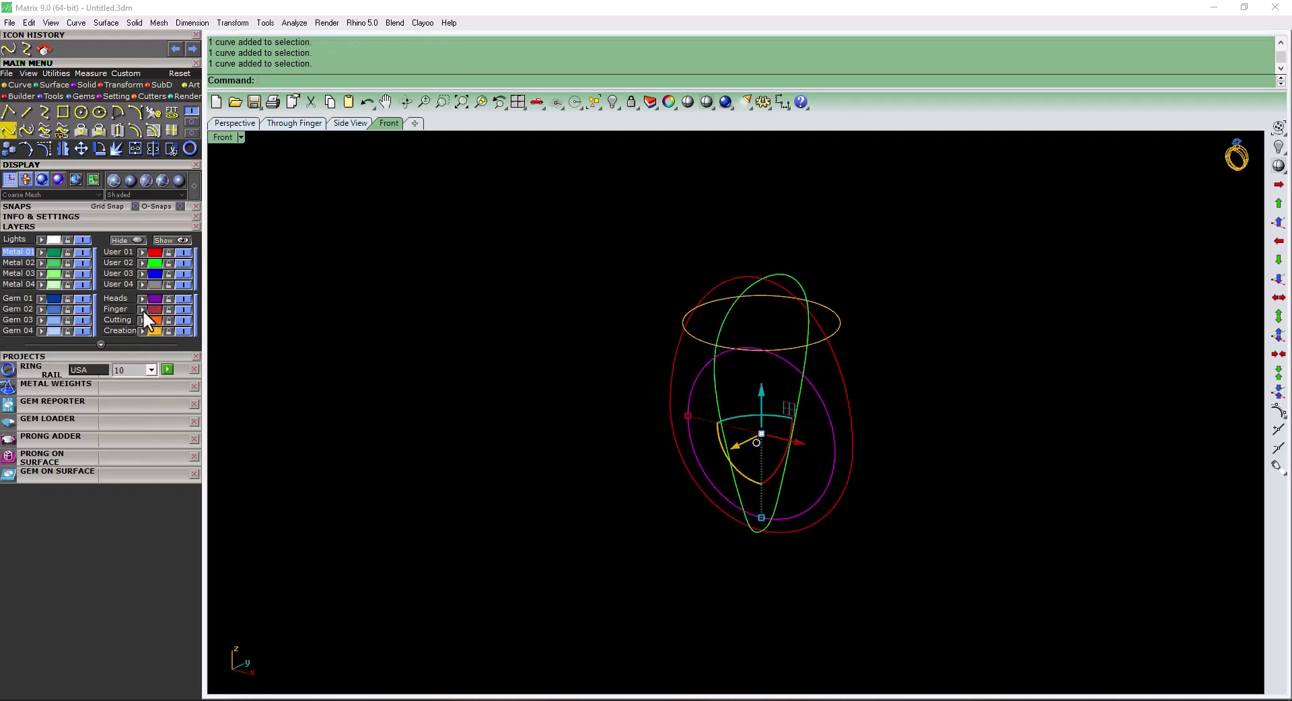
click(183, 310)
mouse_move(713, 431)
right_down()
mouse_move(733, 459)
mouse_move(897, 422)
mouse_move(938, 332)
mouse_move(801, 220)
mouse_move(696, 412)
mouse_move(720, 382)
right_up()
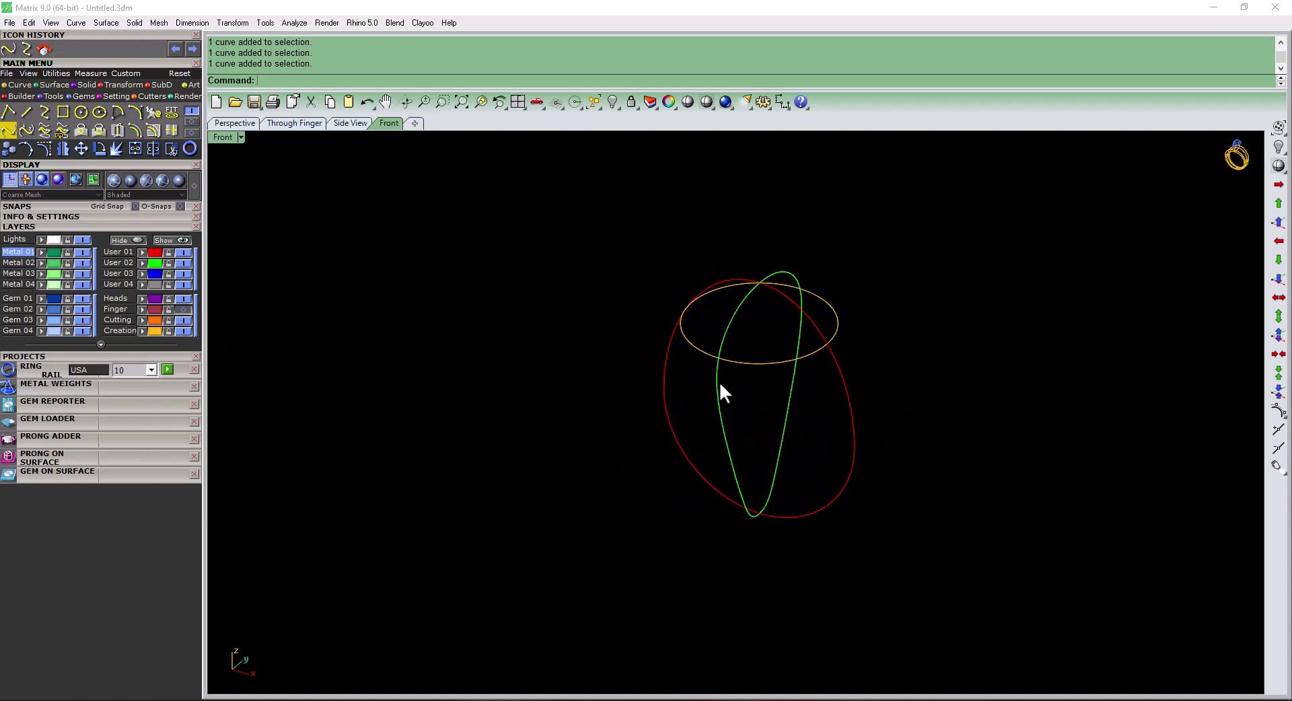
right_drag(796, 369, 858, 395)
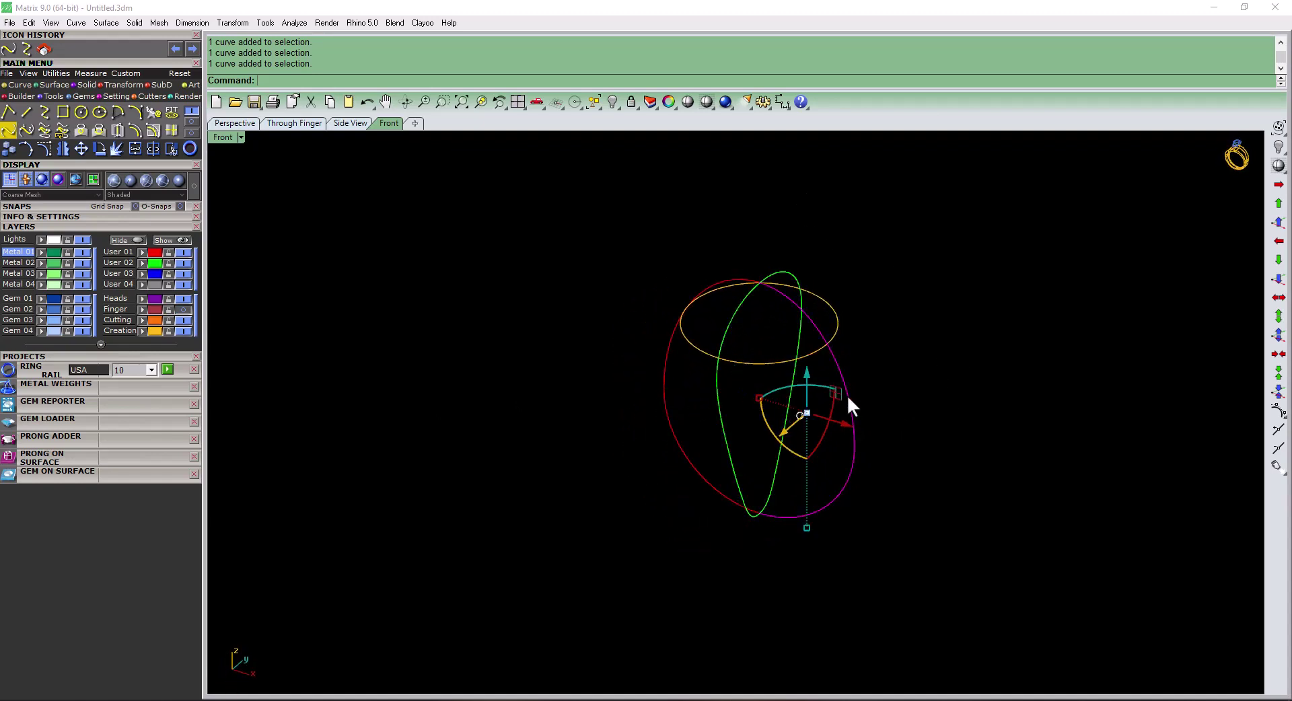
mouse_move(665, 362)
right_down()
mouse_move(765, 381)
mouse_move(894, 606)
mouse_move(778, 522)
mouse_move(942, 539)
mouse_move(871, 438)
mouse_move(788, 373)
mouse_move(932, 441)
mouse_move(802, 386)
mouse_move(788, 348)
right_up()
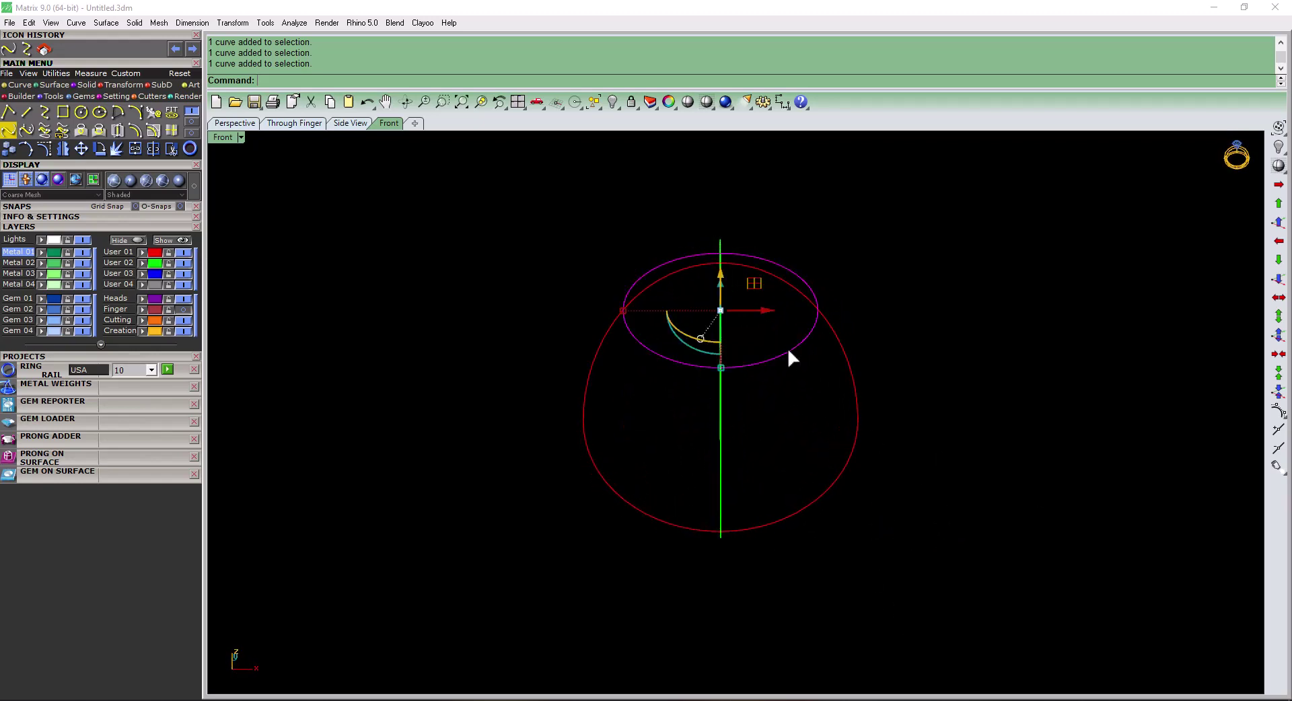
- Copy the ellipse lower in the egg and resize it to the outline and side-profile widths
key(ctrl+f)
text(c)
key(Return)
click(807, 272)
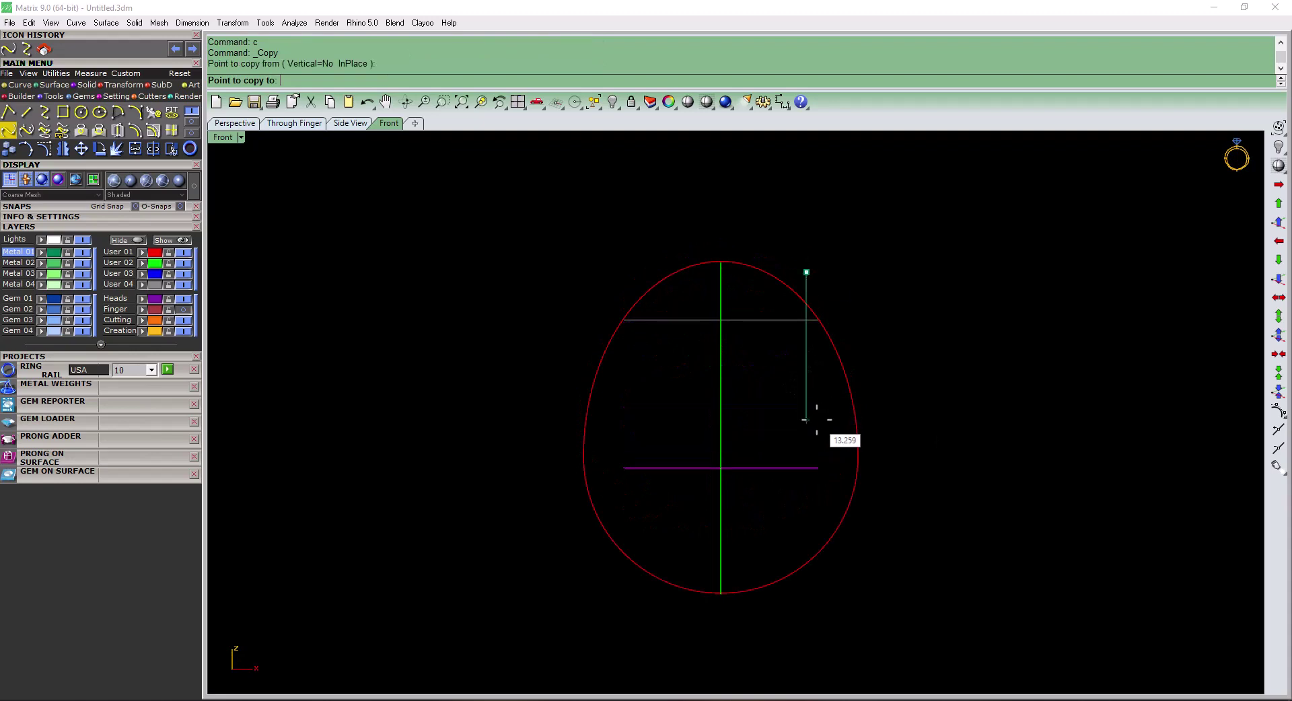
click(807, 412)
key(Return)
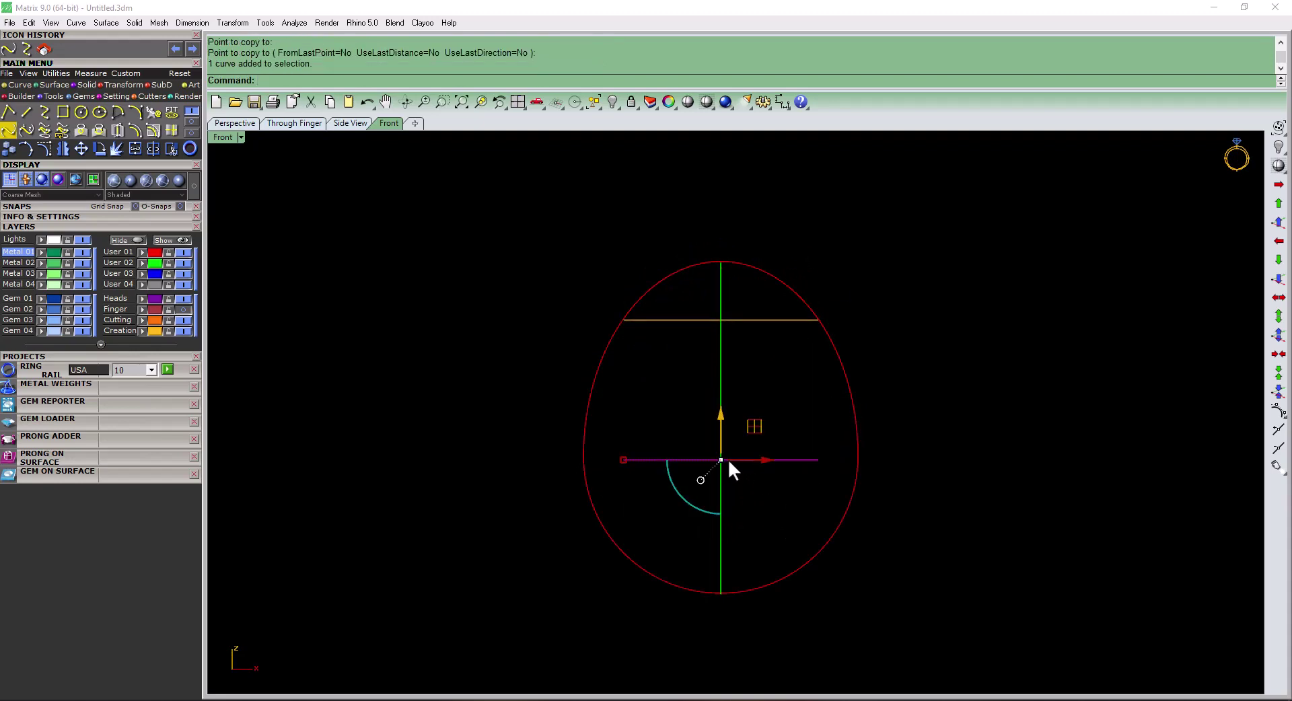
scroll(730, 462, up, 3)
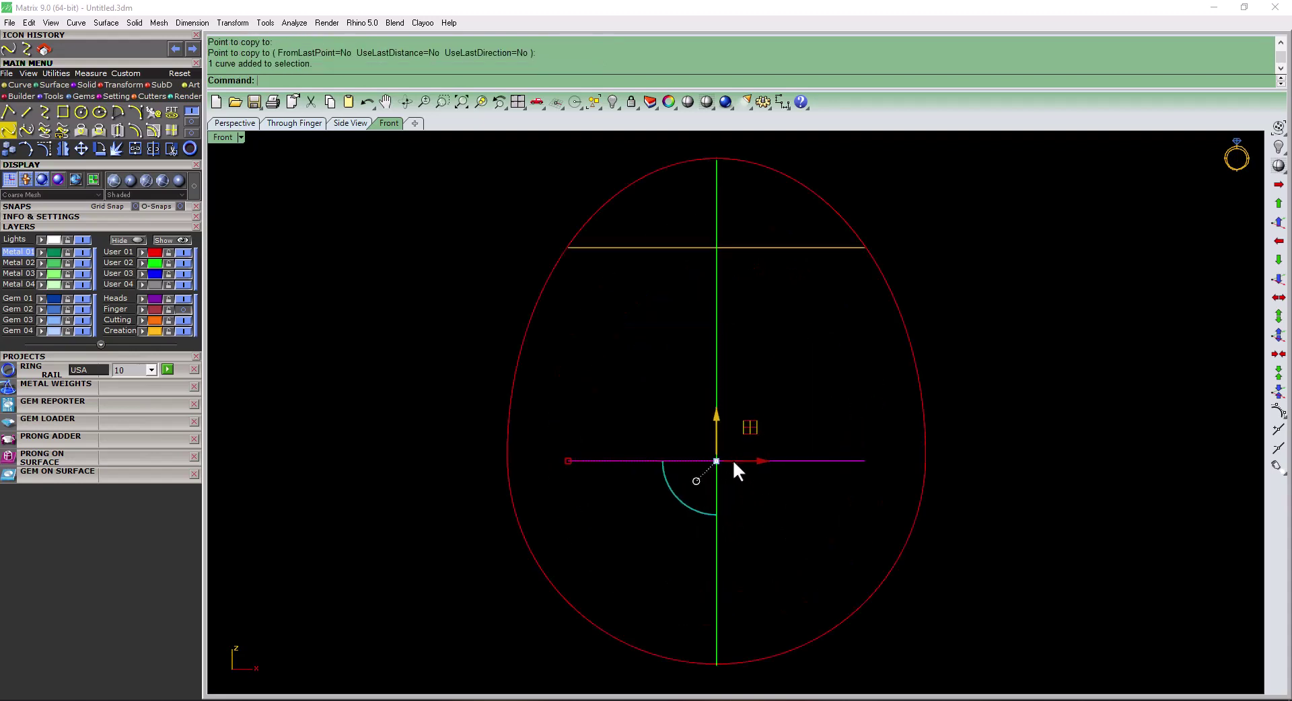
drag(569, 461, 508, 489)
key(ctrl+F3)
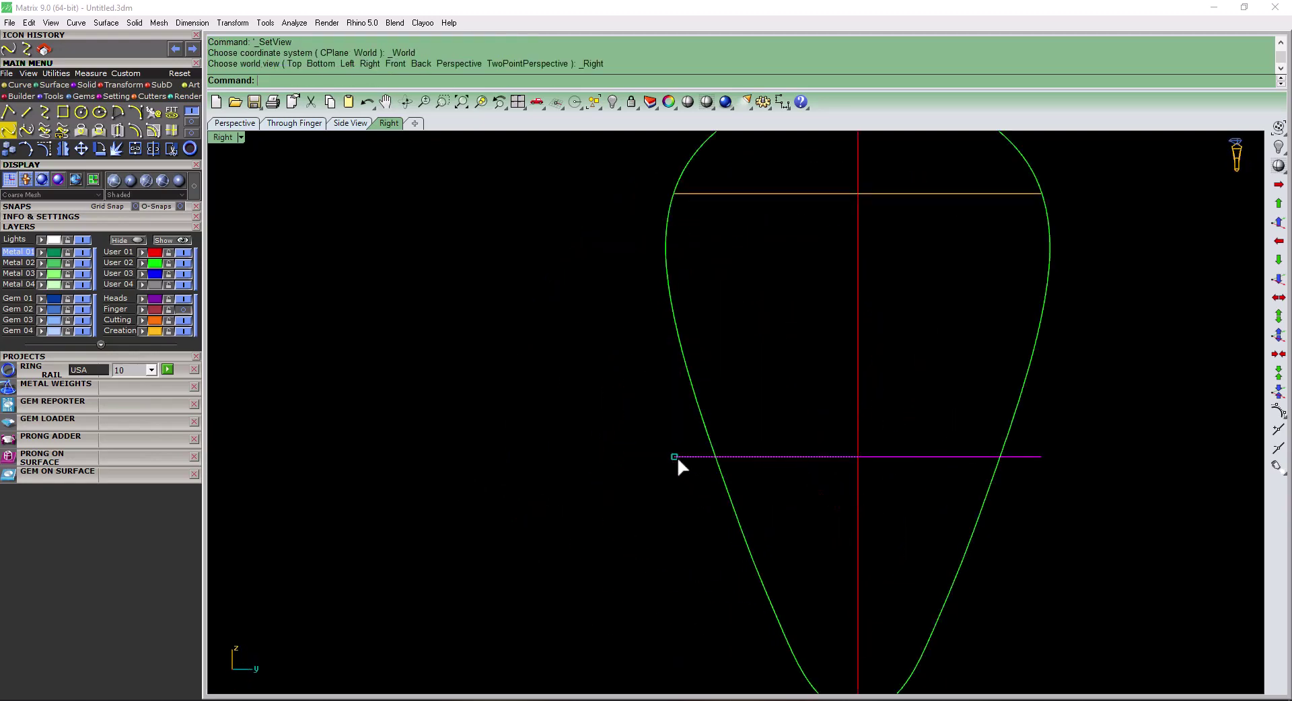
drag(675, 458, 716, 484)
- Orbit the cage and window-select all six cage curves
mouse_move(774, 478)
right_down()
mouse_move(944, 502)
mouse_move(989, 470)
mouse_move(958, 361)
mouse_move(963, 456)
mouse_move(886, 483)
right_up()
click(642, 298)
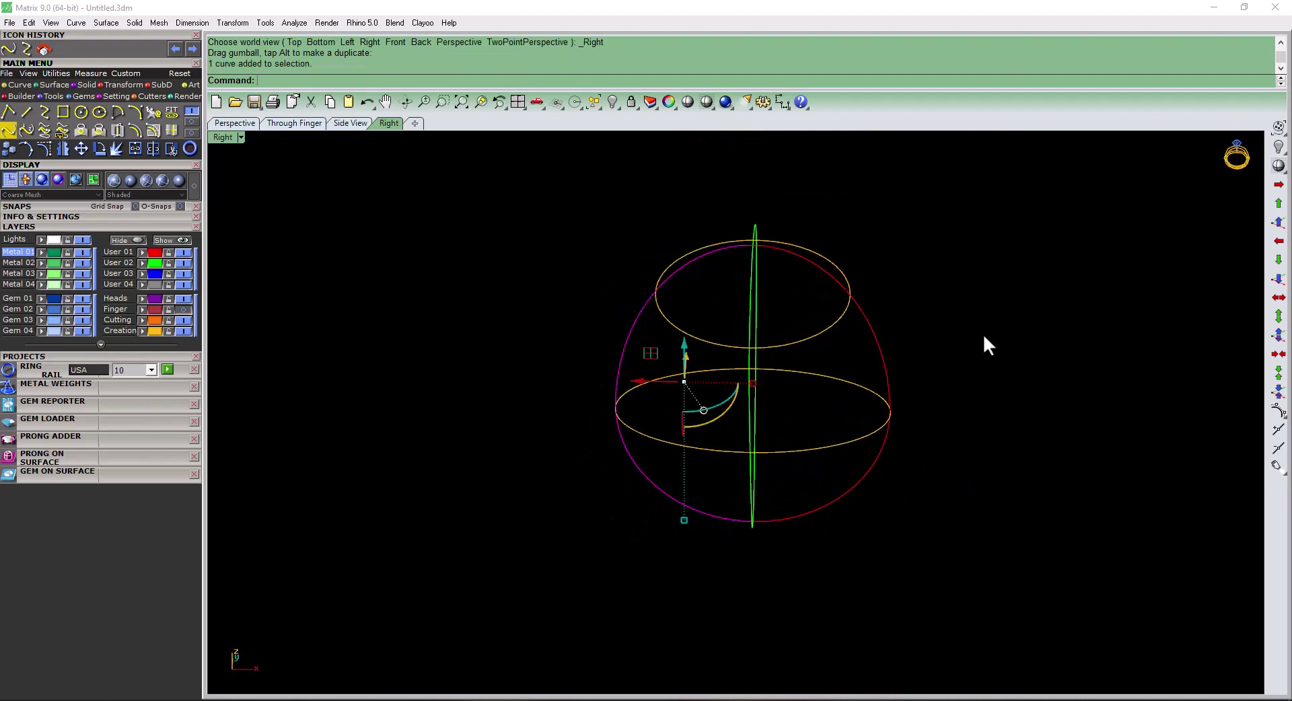
click(899, 330)
mouse_move(918, 360)
right_down()
mouse_move(782, 338)
mouse_move(766, 294)
mouse_move(829, 253)
mouse_move(856, 334)
right_up()
right_drag(862, 288, 865, 447)
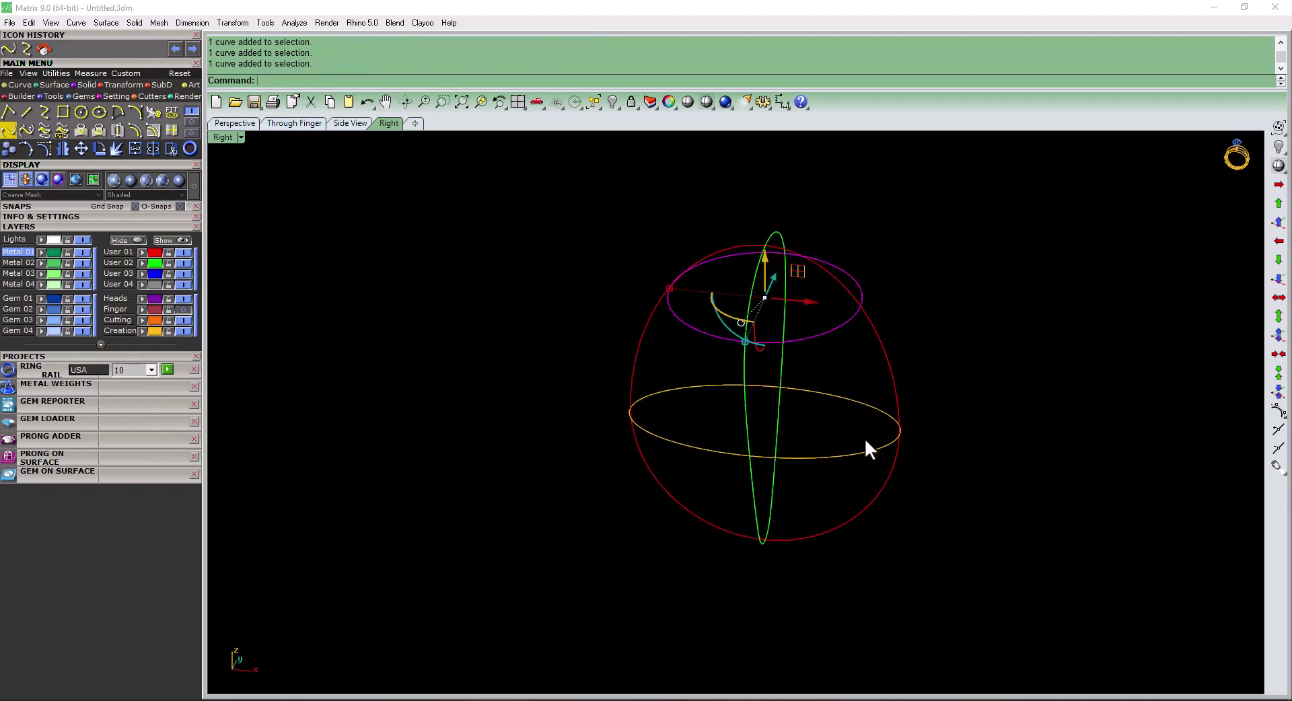
click(937, 522)
mouse_move(937, 522)
right_down()
mouse_move(799, 476)
mouse_move(873, 501)
right_up()
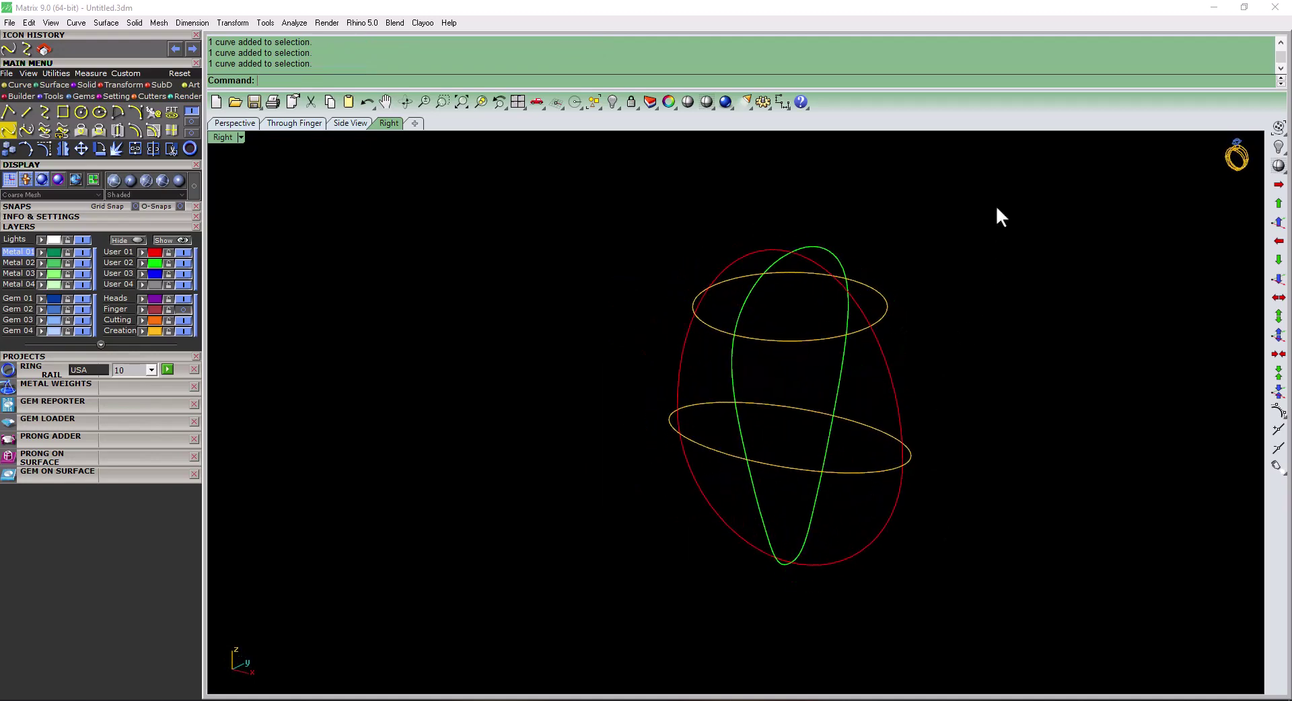
drag(785, 564, 636, 689)
drag(760, 506, 518, 187)
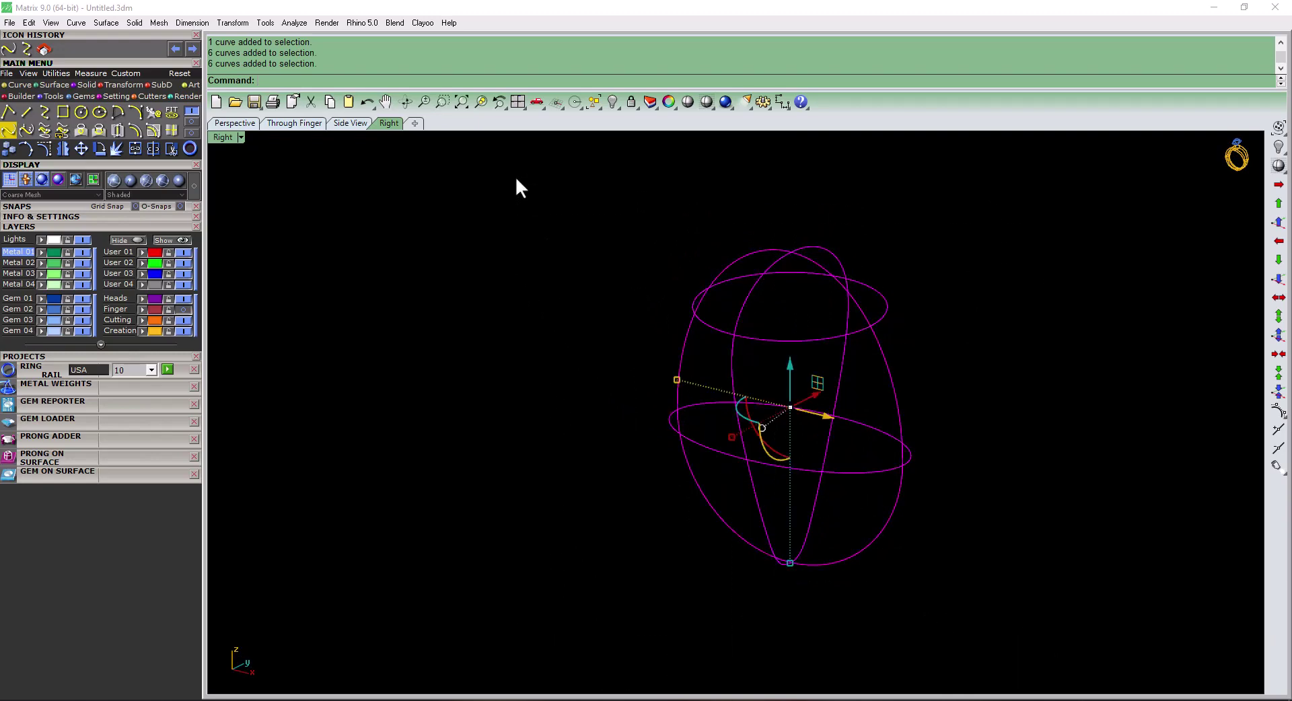
- Build a Curve Network surface from the six curves with default settings
click(53, 85)
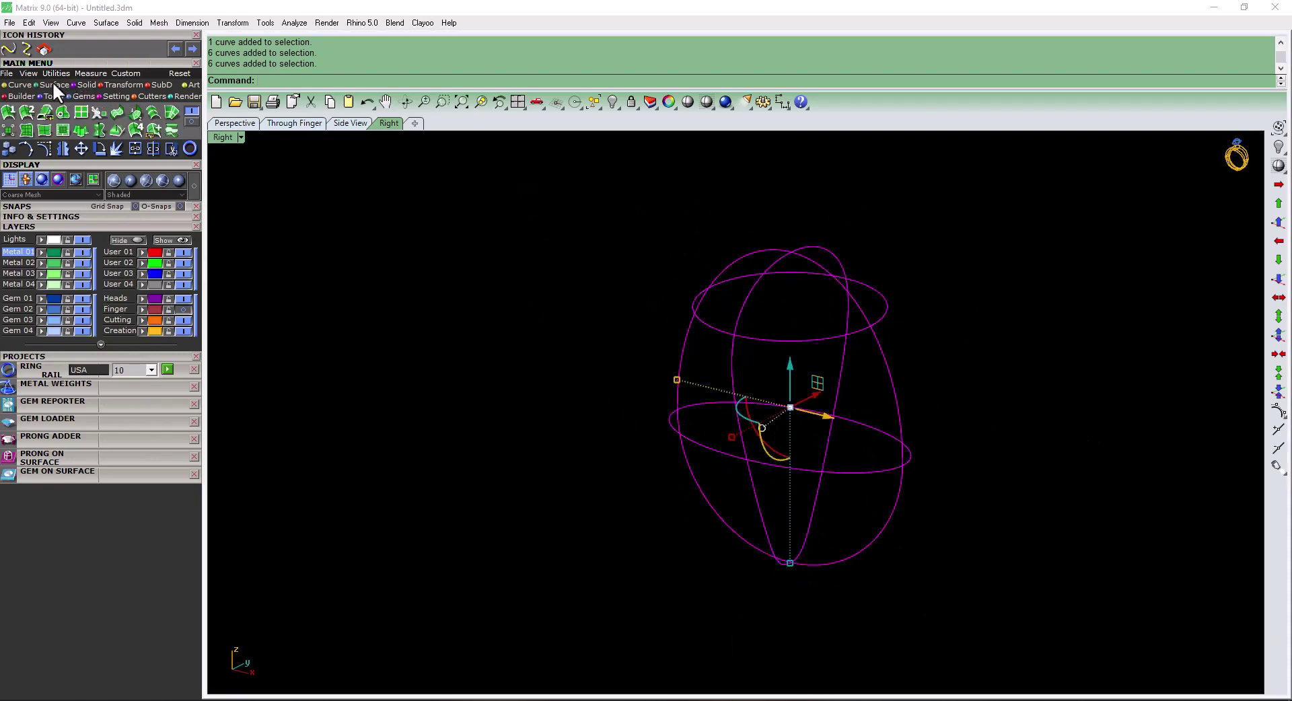
click(173, 115)
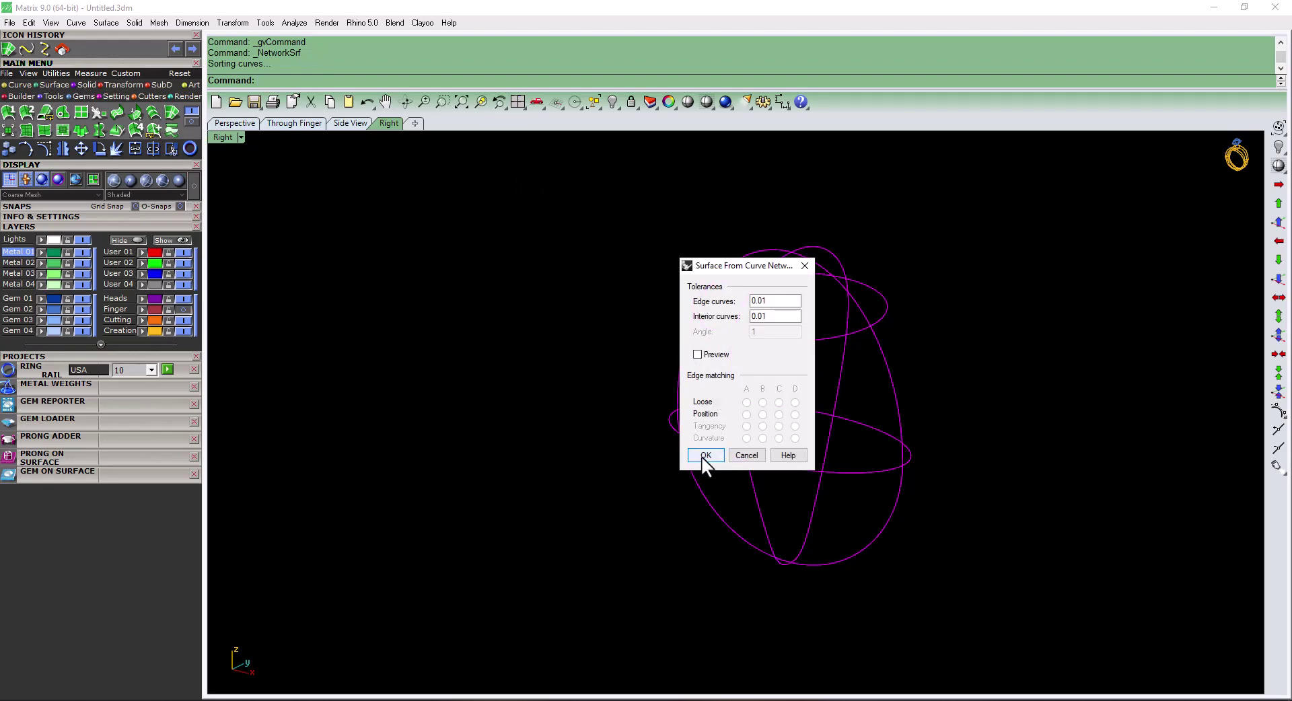
click(703, 455)
mouse_move(665, 446)
right_down()
mouse_move(710, 493)
mouse_move(619, 479)
mouse_move(704, 300)
mouse_move(897, 317)
mouse_move(871, 449)
right_up()
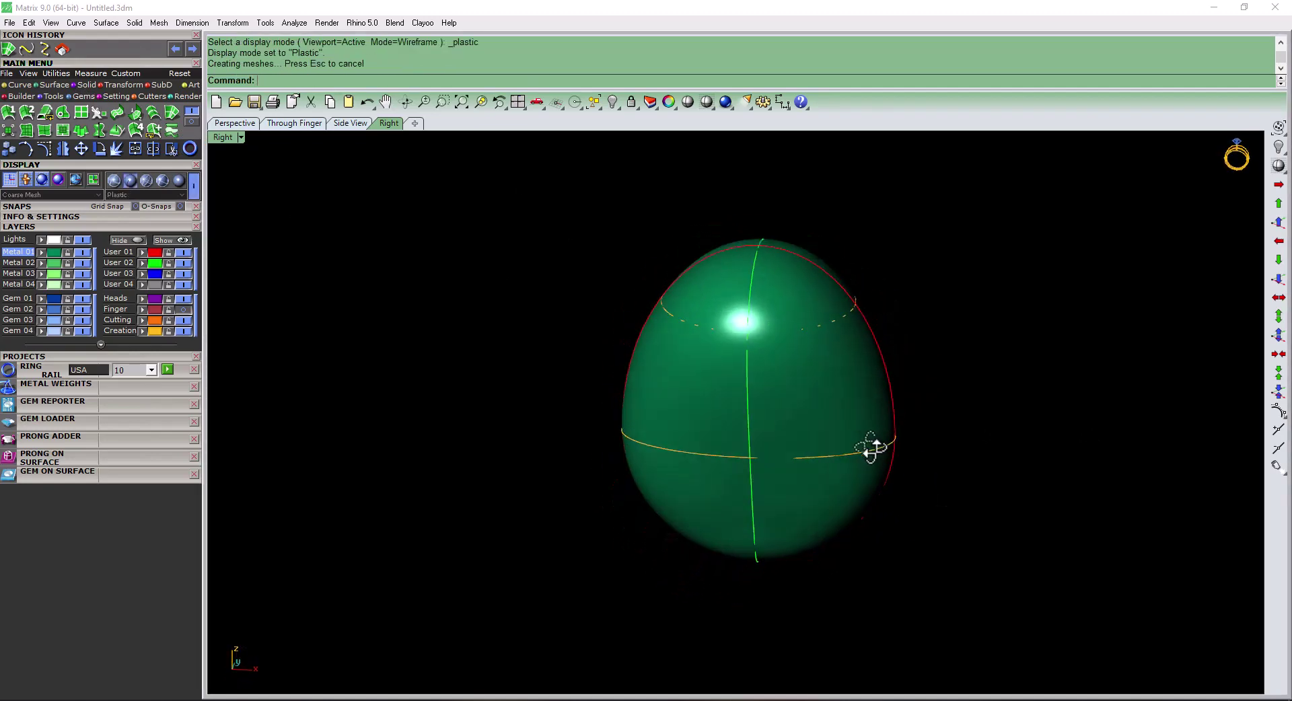
- In Front view, trim the egg inside the circle to cut the finger hole
key(ctrl+F2)
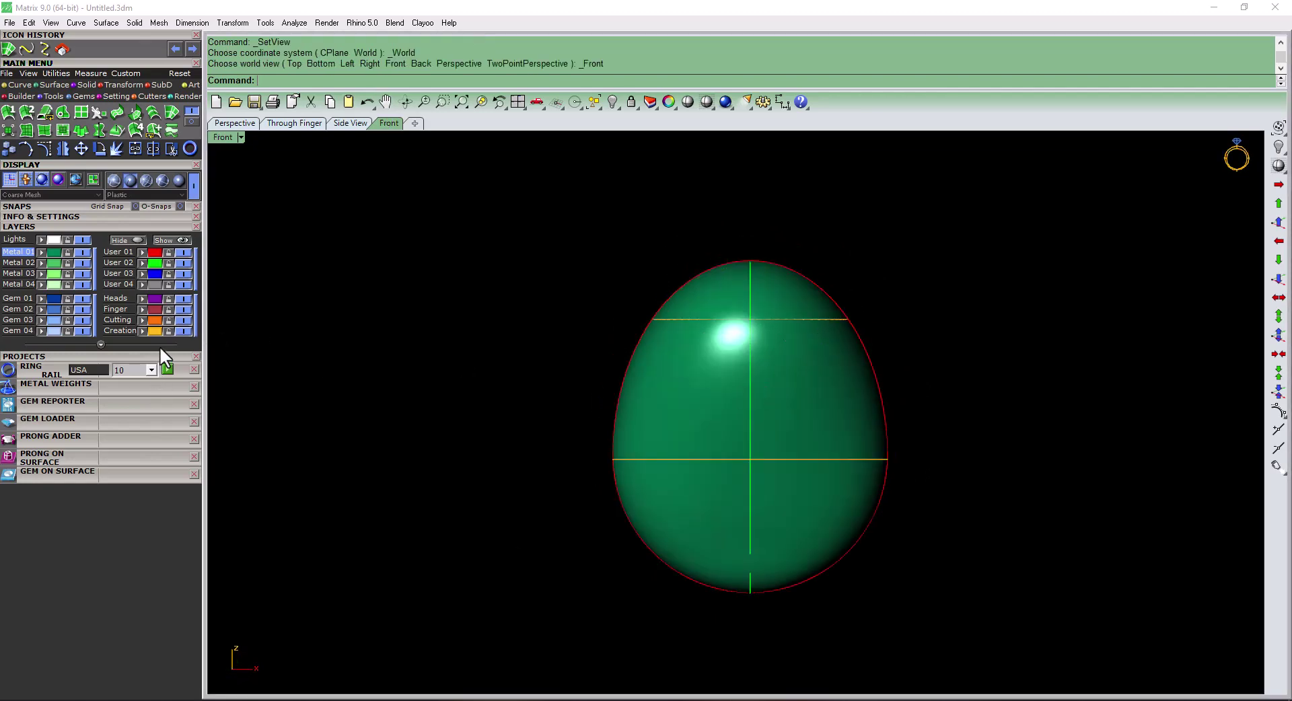
scroll(767, 410, up, 3)
text(t)
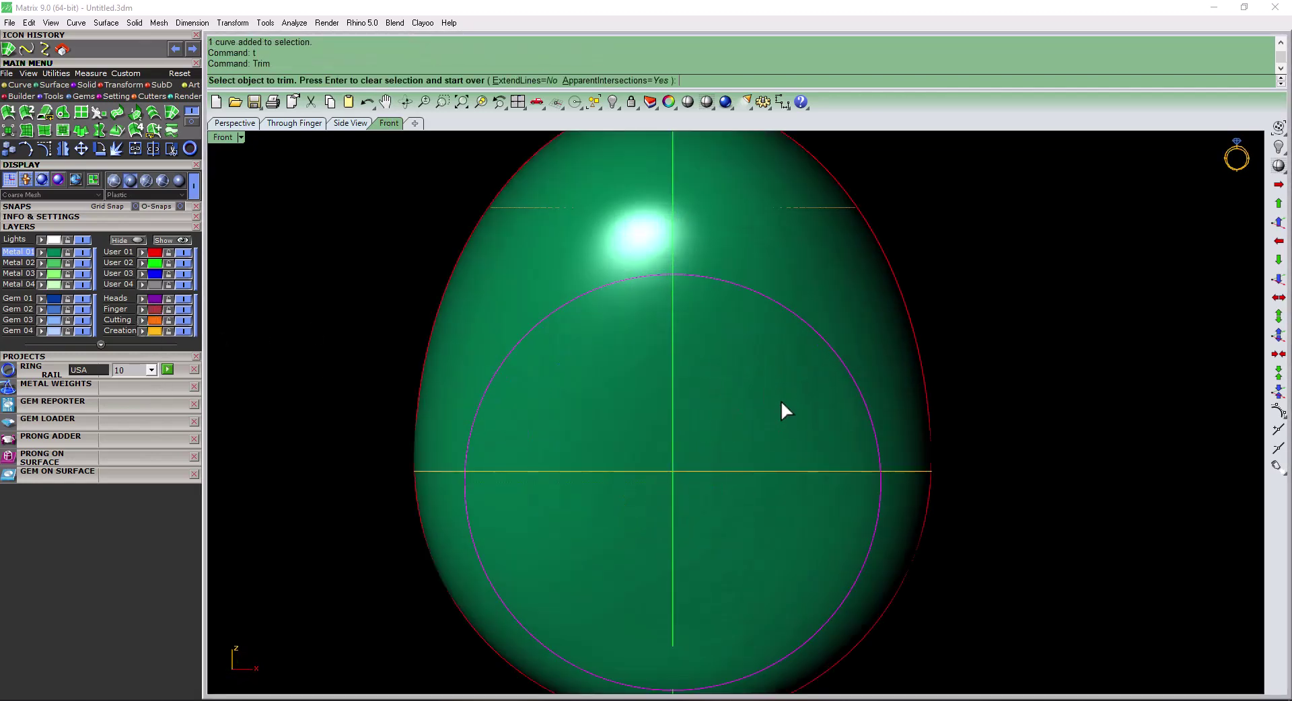
click(781, 401)
scroll(656, 389, down, 4)
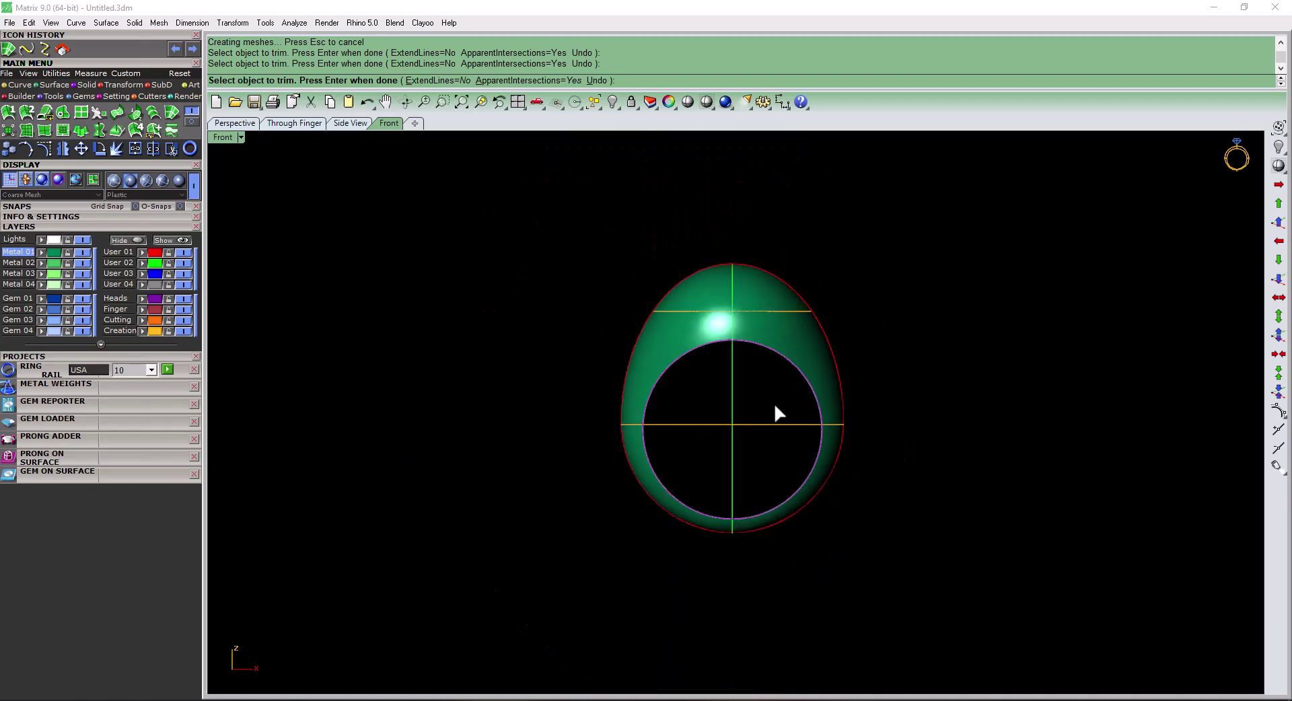
key(Return)
mouse_move(825, 435)
right_down()
mouse_move(762, 564)
mouse_move(770, 447)
right_up()
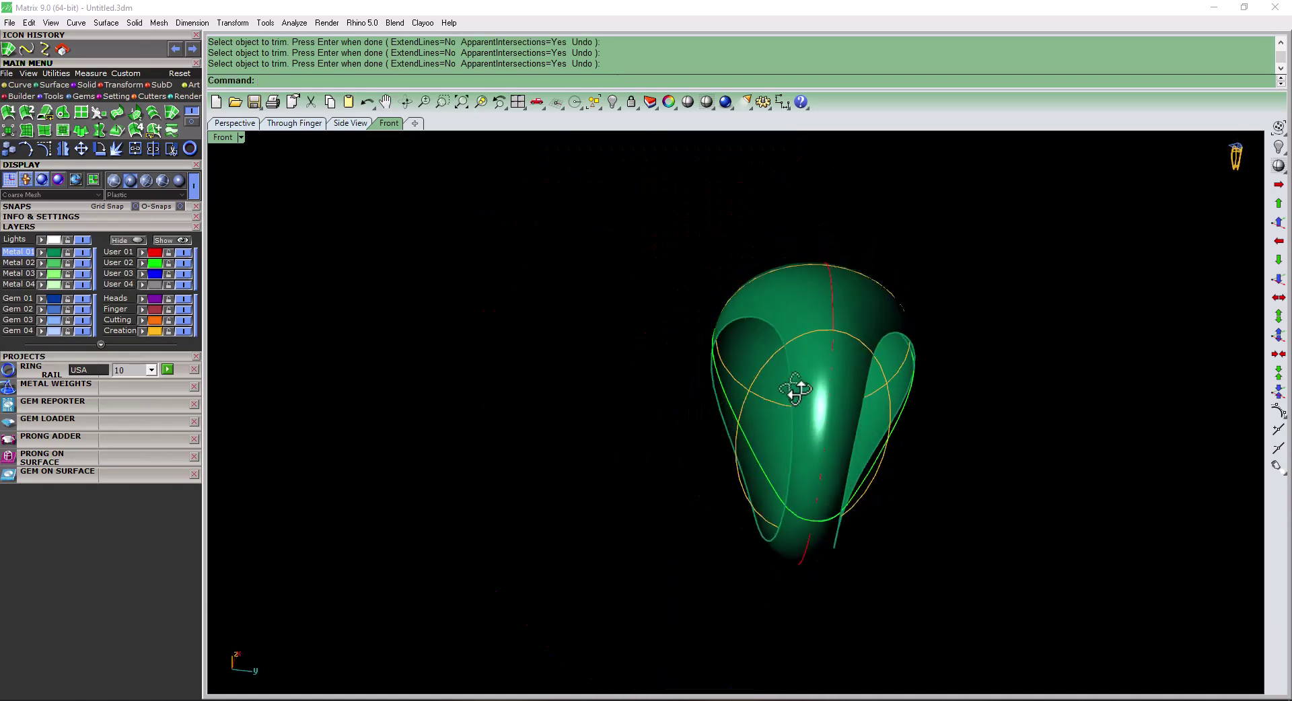
- In Right view, draw a horizontal BothSides cutting line across the dome
key(ctrl+F3)
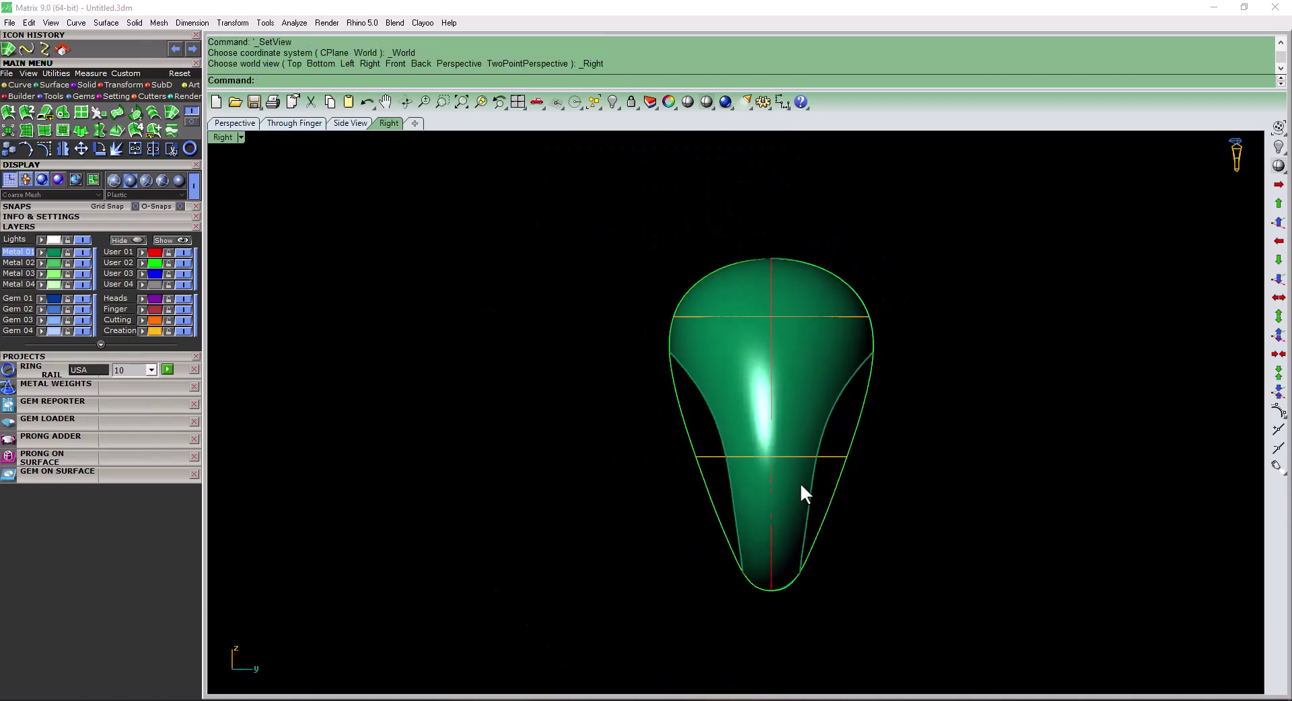
scroll(734, 350, up, 3)
drag(580, 311, 1076, 329)
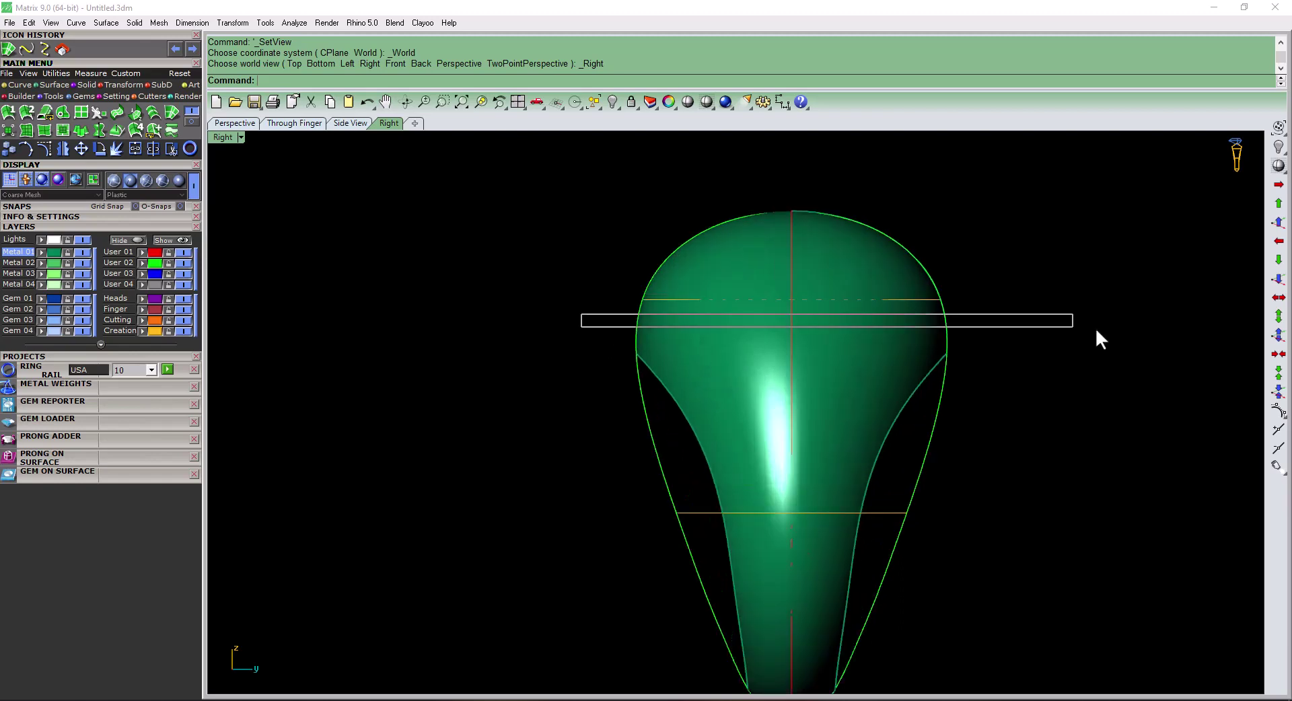
right_click(875, 289)
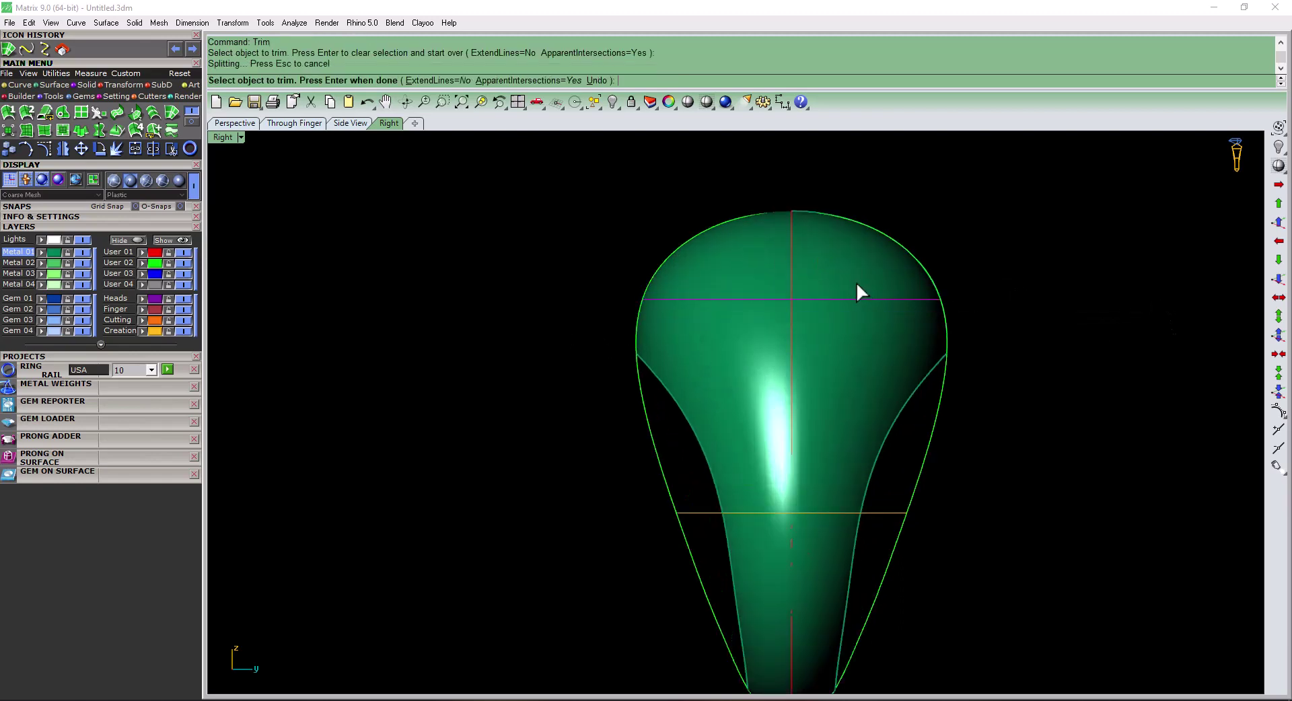
key(Return)
text(line)
key(Return)
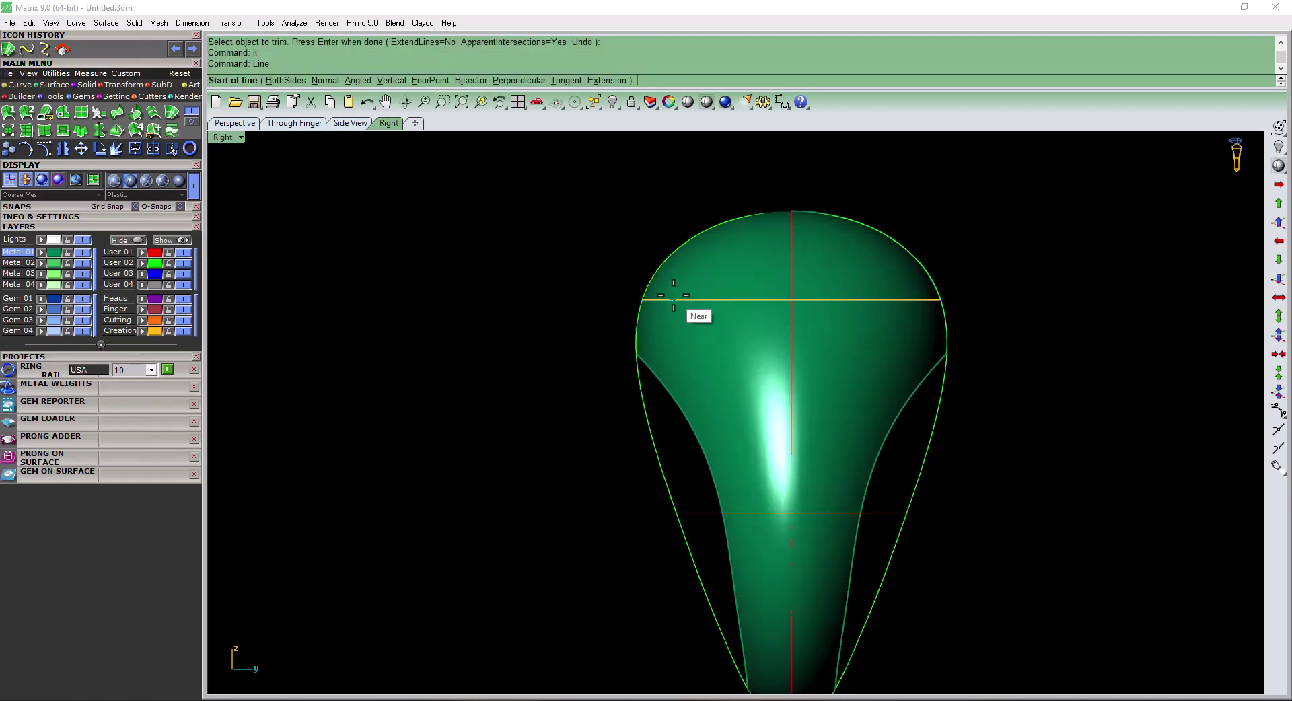
click(673, 300)
text(b)
key(Return)
click(1135, 300)
- Trim away the dome above the line, delete the line, and hide layer User 02
right_click(885, 236)
click(828, 263)
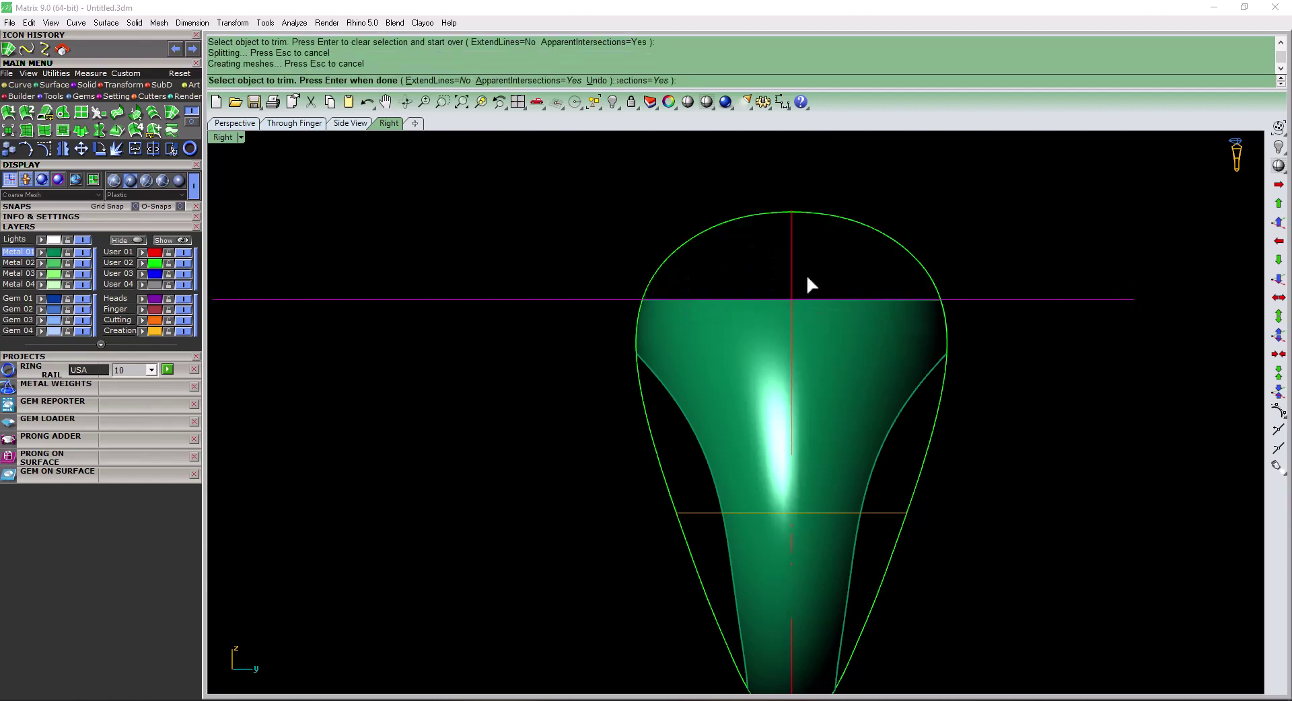
key(Return)
key(Delete)
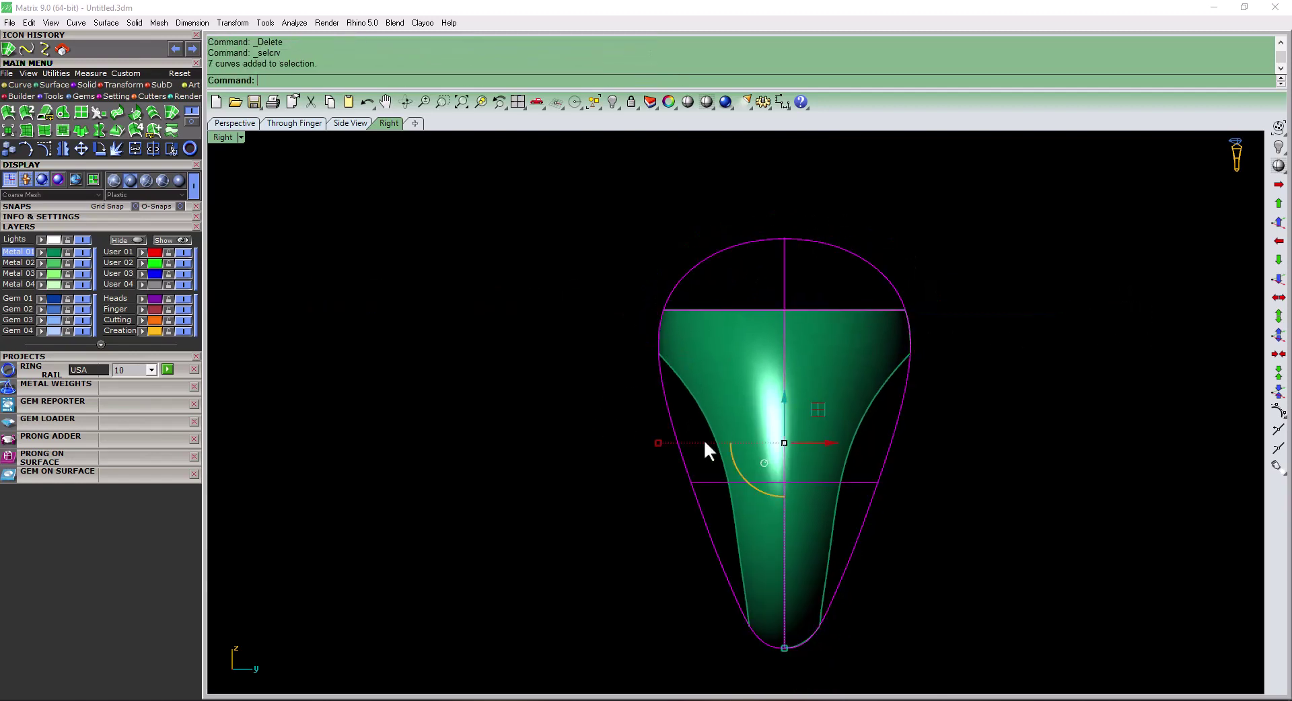
click(183, 263)
mouse_move(673, 457)
right_down()
mouse_move(845, 476)
mouse_move(961, 422)
mouse_move(895, 428)
mouse_move(883, 556)
mouse_move(978, 467)
right_up()
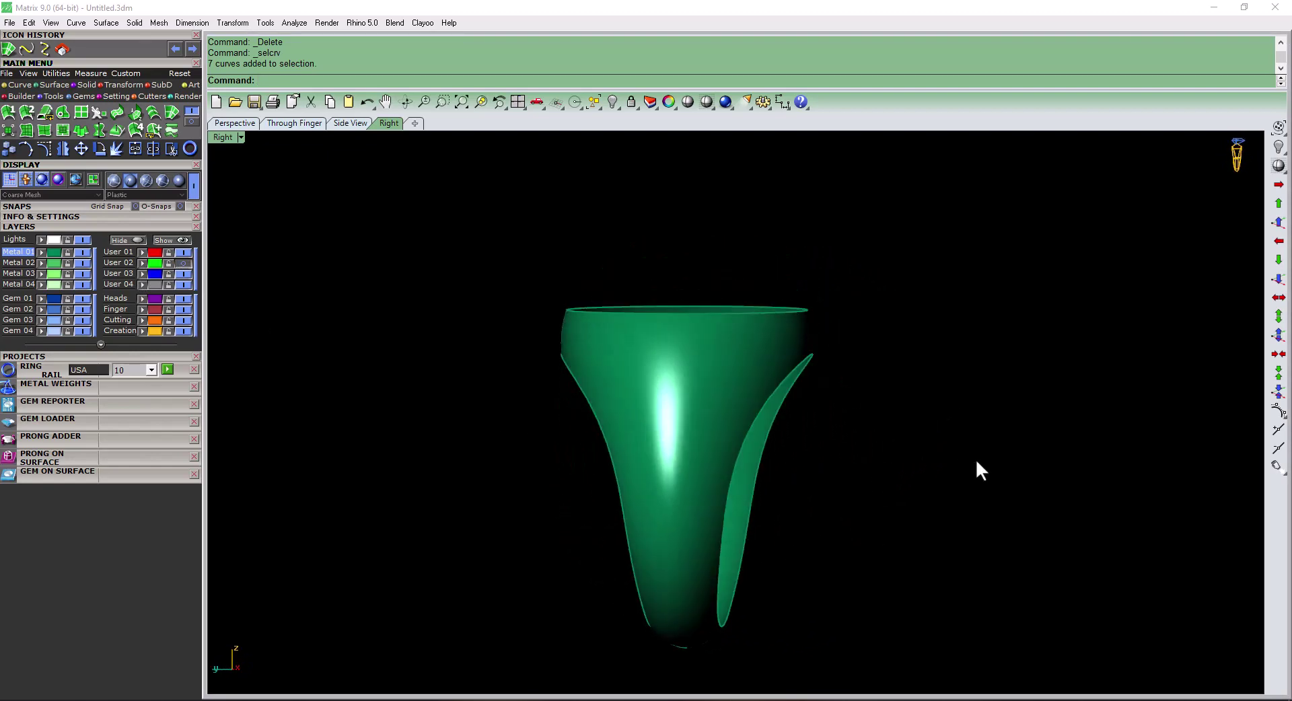
click(714, 369)
key(Escape)
mouse_move(715, 369)
right_down()
mouse_move(871, 444)
mouse_move(635, 534)
mouse_move(491, 519)
mouse_move(377, 471)
mouse_move(519, 257)
mouse_move(632, 289)
mouse_move(764, 343)
mouse_move(860, 421)
mouse_move(963, 456)
mouse_move(955, 537)
mouse_move(817, 609)
right_up()
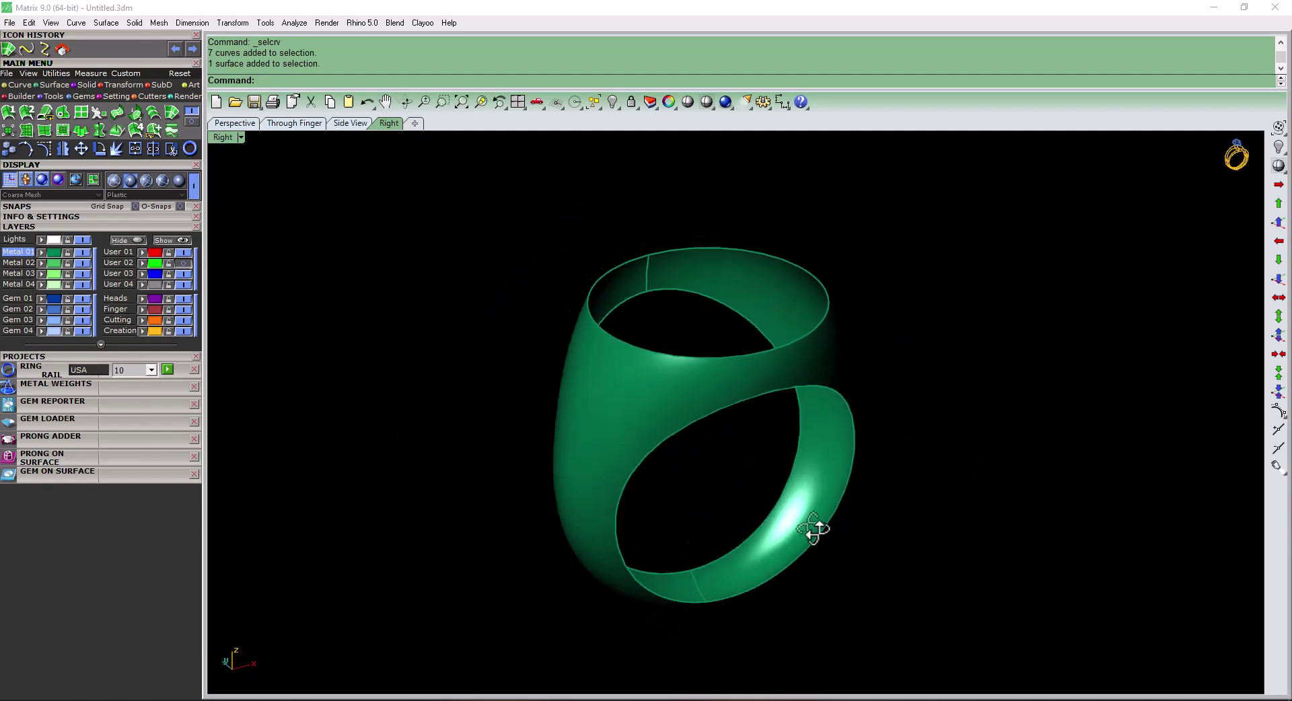
- Undo twice to bring back the ring's trimmed-off domed top
click(828, 525)
key(Escape)
right_drag(1067, 382, 1039, 393)
key(ctrl+z)
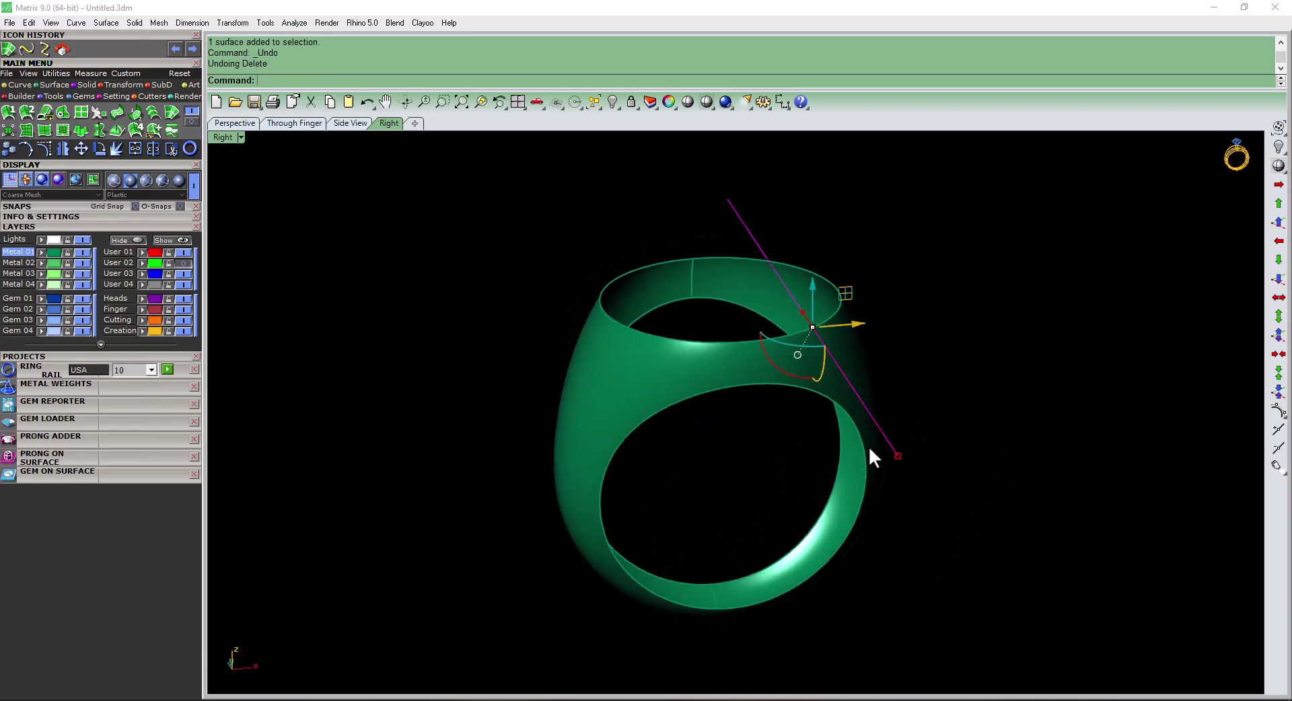
key(ctrl+z)
mouse_move(698, 409)
right_down()
mouse_move(754, 505)
mouse_move(851, 514)
right_up()
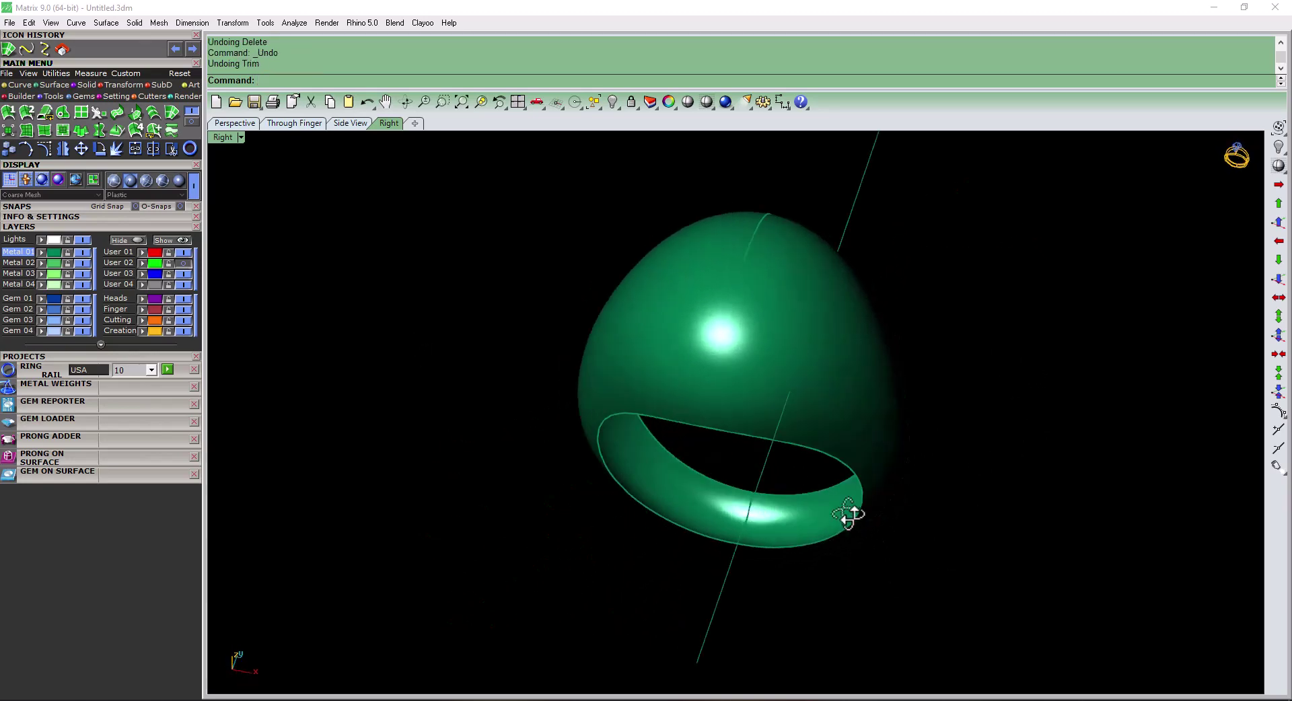
right_drag(834, 471, 820, 493)
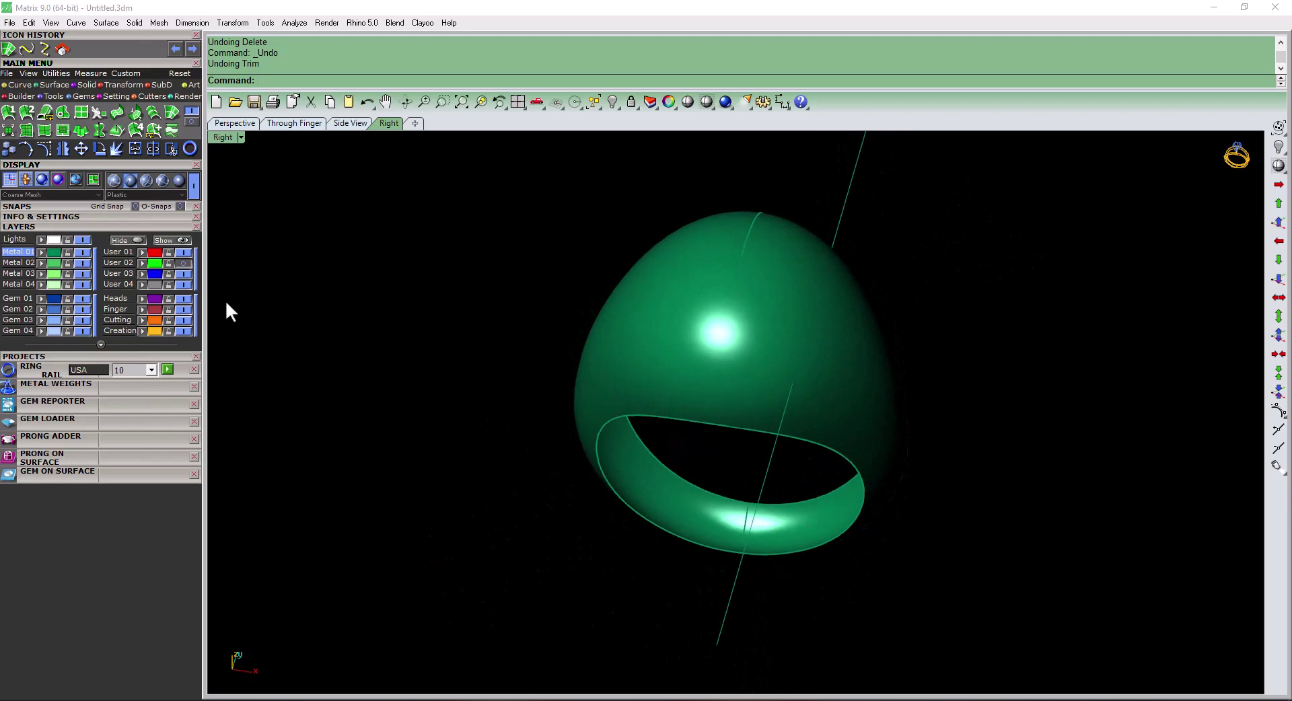
right_drag(673, 337, 774, 364)
- Pick the cutting line from the overlapping objects and delete it
click(821, 325)
click(830, 332)
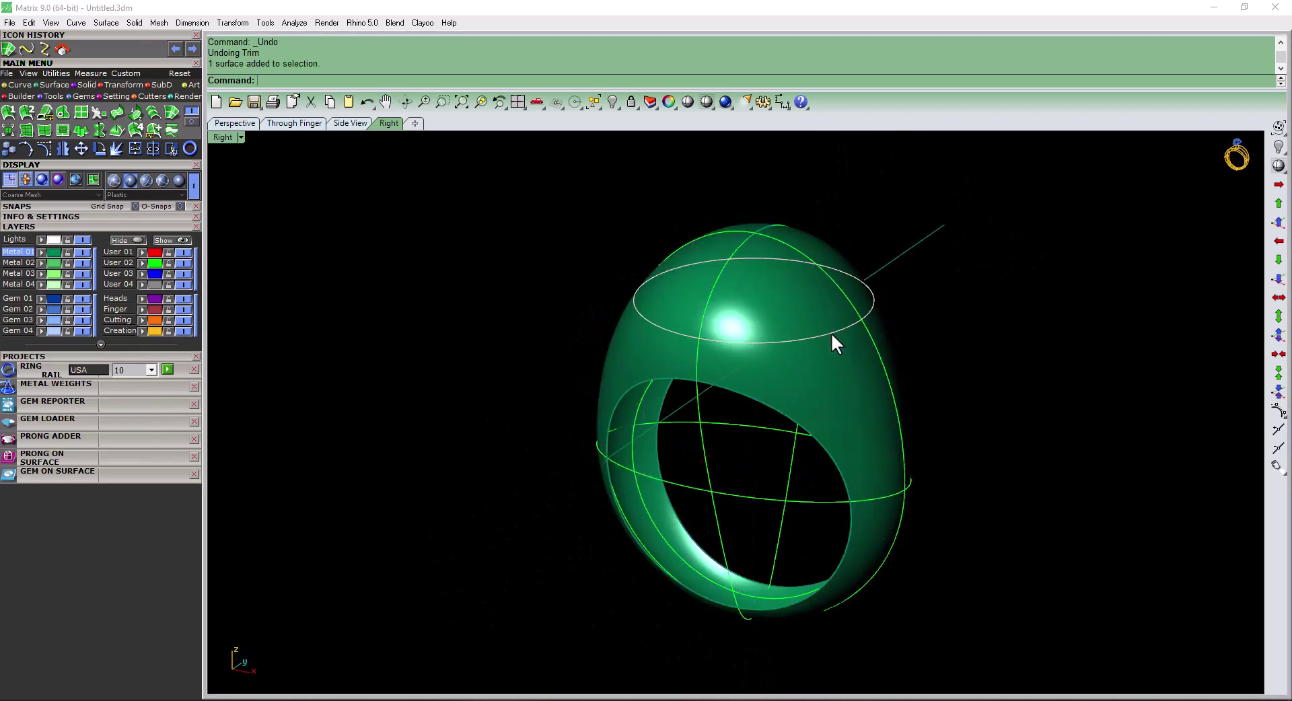
click(875, 367)
mouse_move(875, 367)
right_down()
mouse_move(816, 407)
mouse_move(871, 421)
right_up()
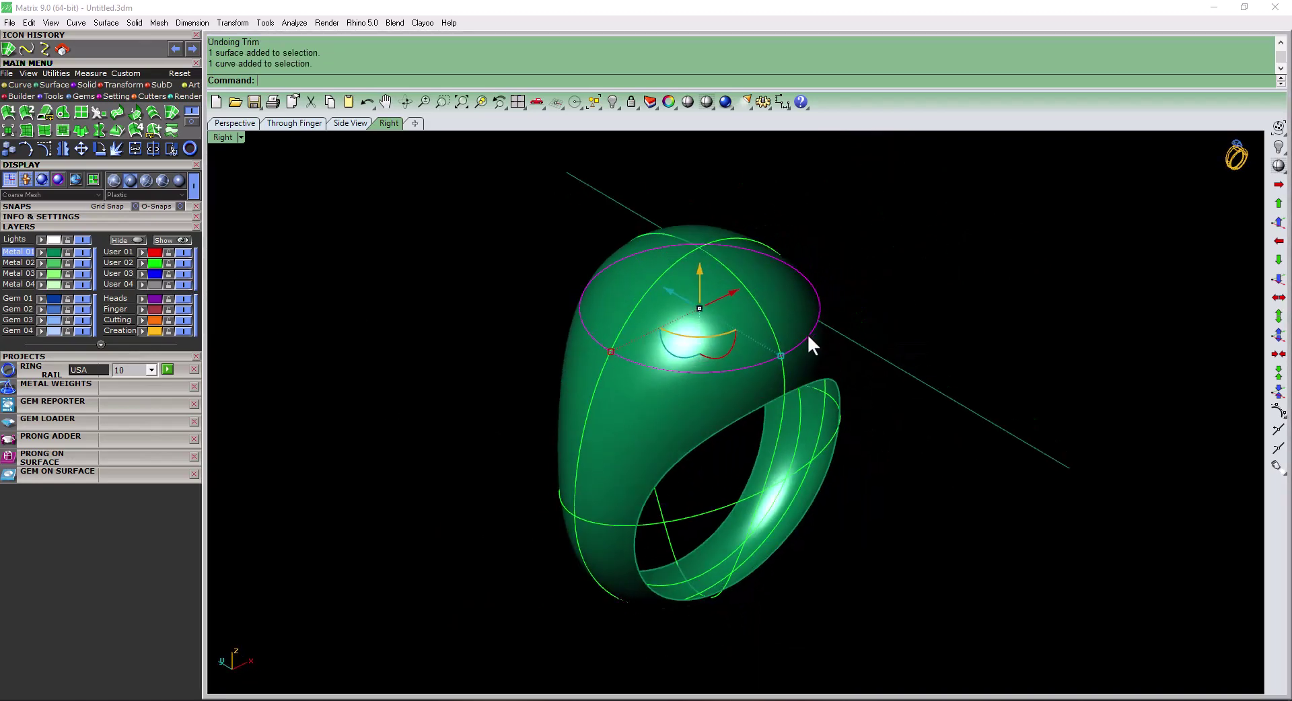
click(889, 369)
key(Delete)
- Select the top ellipse curve and switch to Top view
right_drag(900, 378, 818, 321)
click(822, 321)
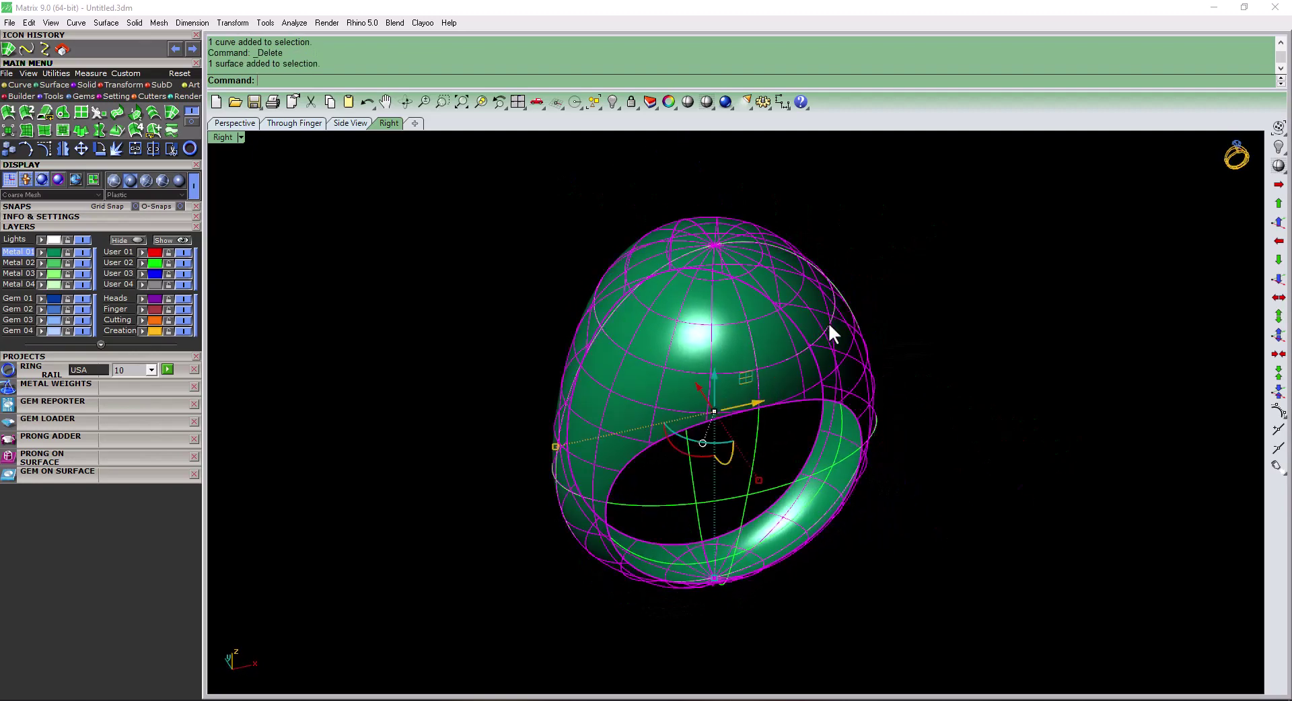
click(832, 321)
key(ctrl+F1)
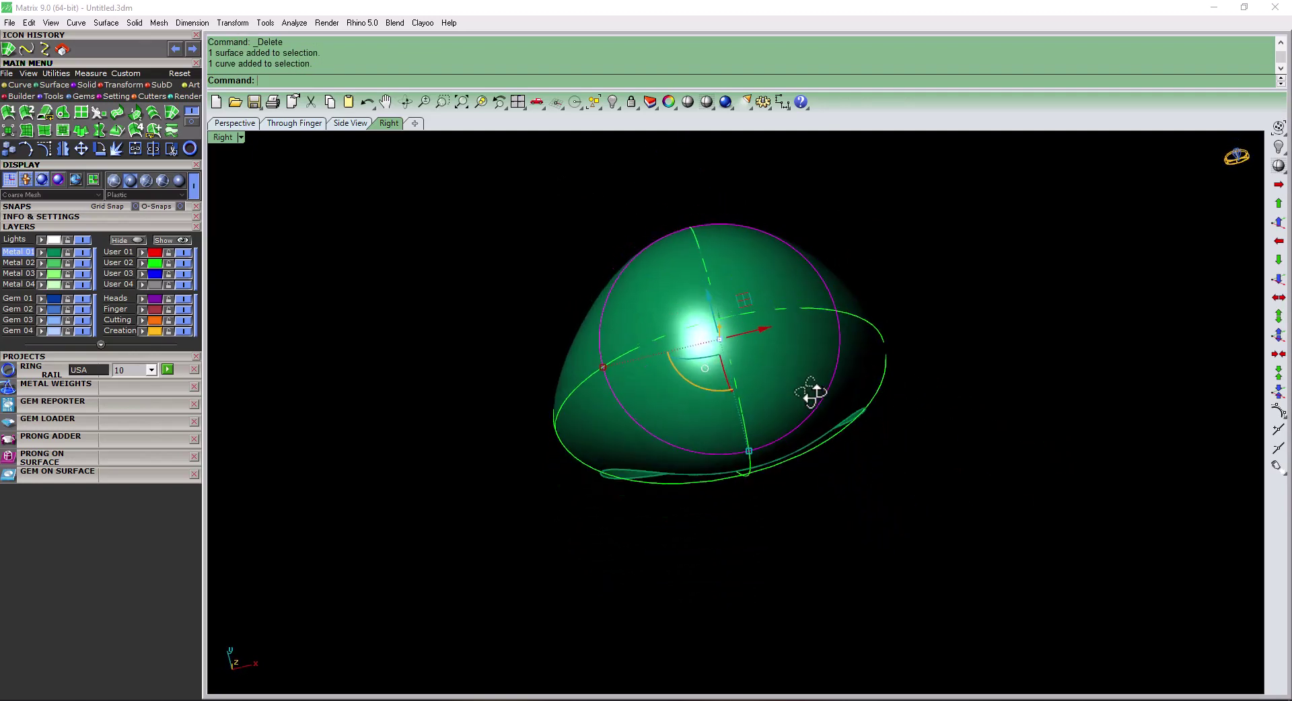
- Show the top ellipse's control points and scale four of them to reshape it
key(F10)
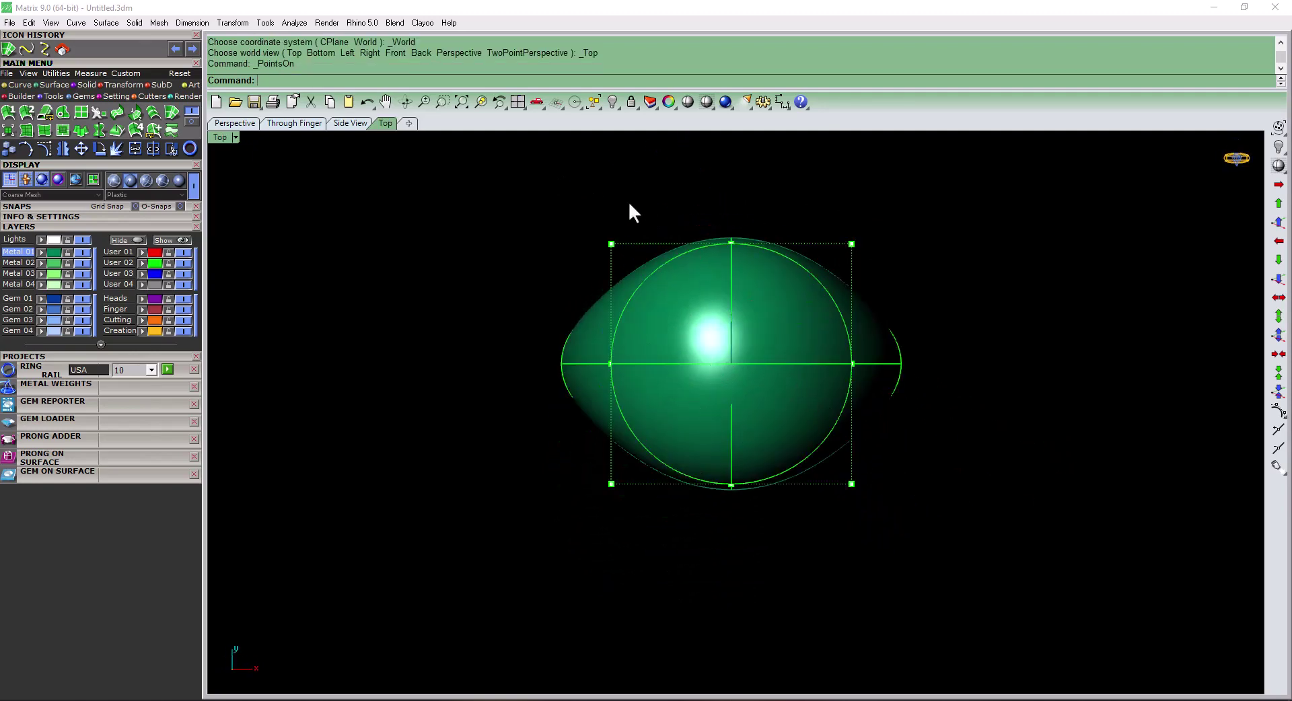
drag(835, 227, 868, 256)
shift+drag(624, 231, 595, 259)
shift+drag(596, 471, 629, 502)
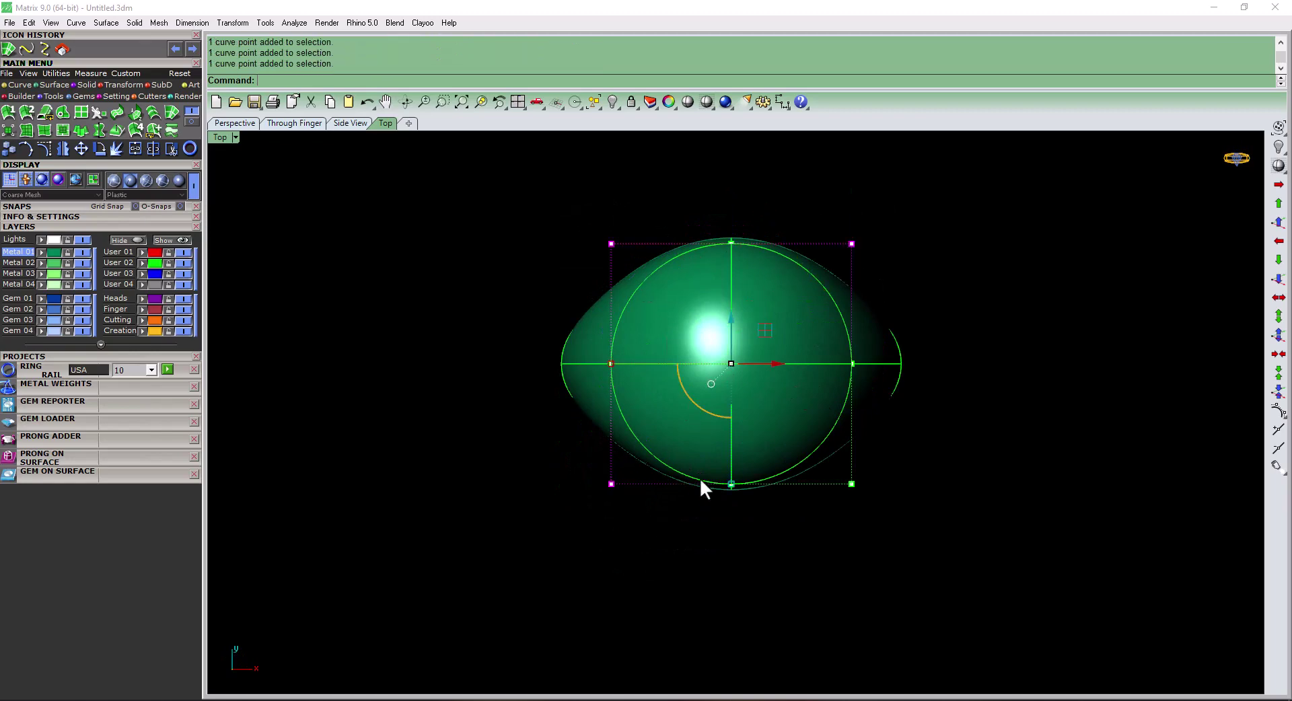
shift+drag(840, 518, 874, 462)
scroll(627, 336, up, 2)
drag(604, 373, 575, 378)
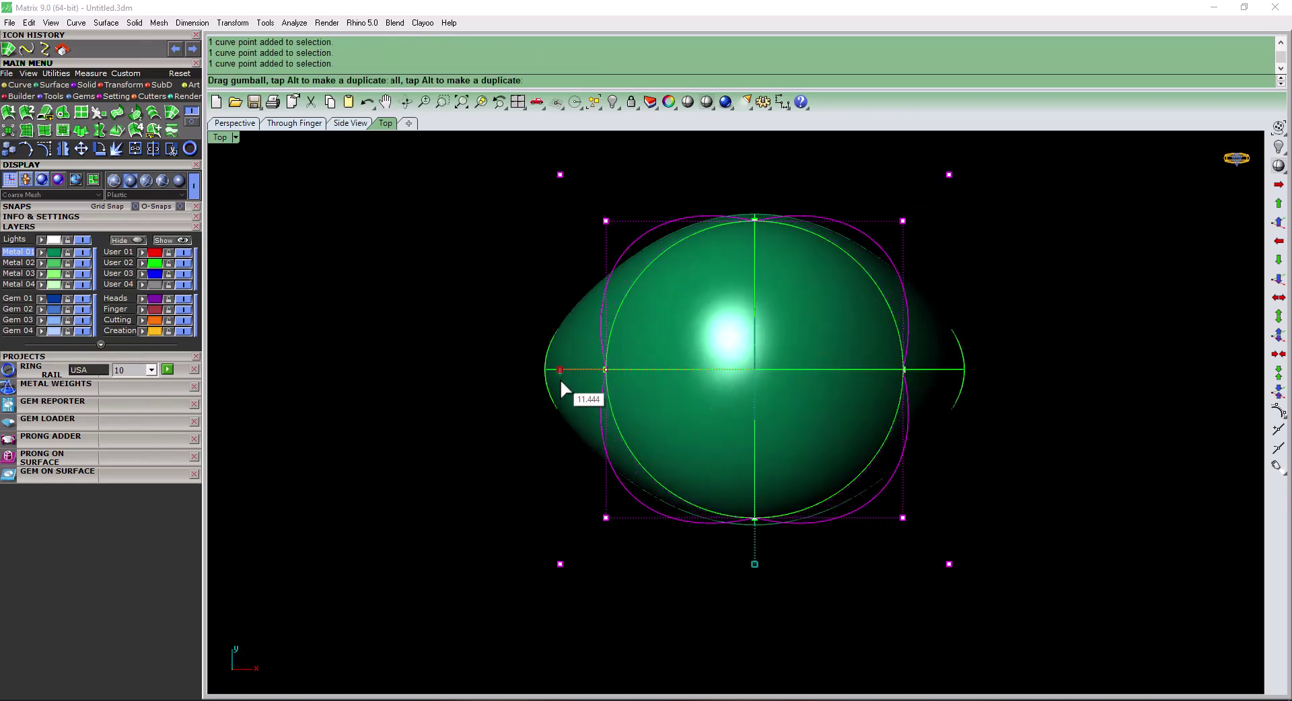
- Delete the old egg surface and select all seven cage curves
right_drag(729, 391, 802, 393)
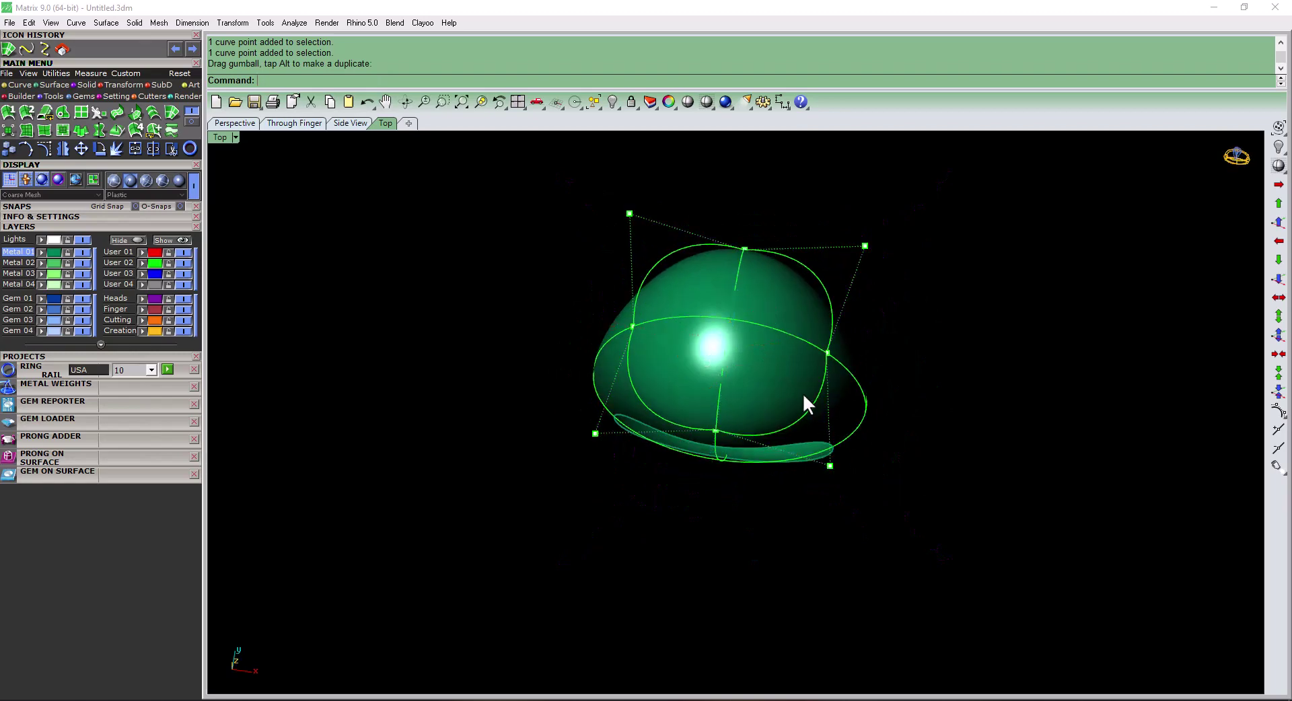
click(802, 393)
key(Delete)
drag(967, 194, 774, 337)
right_drag(774, 337, 797, 398)
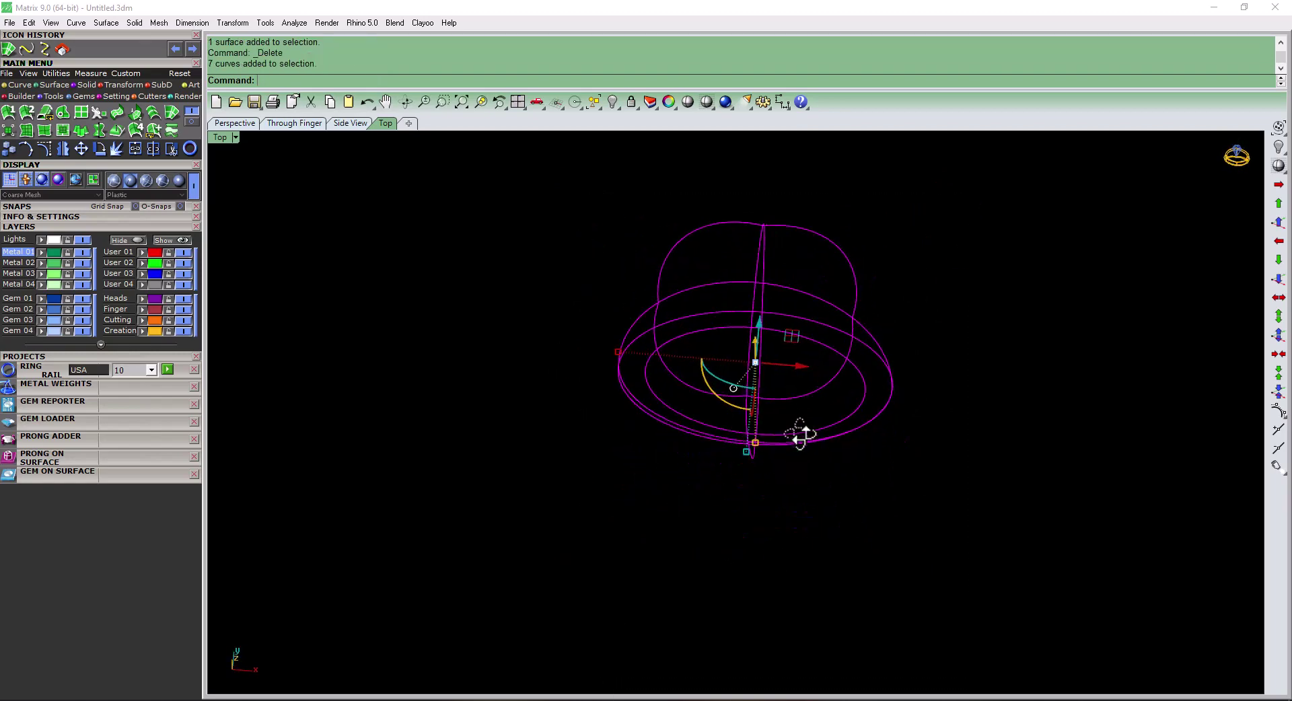
key(ctrl+F1)
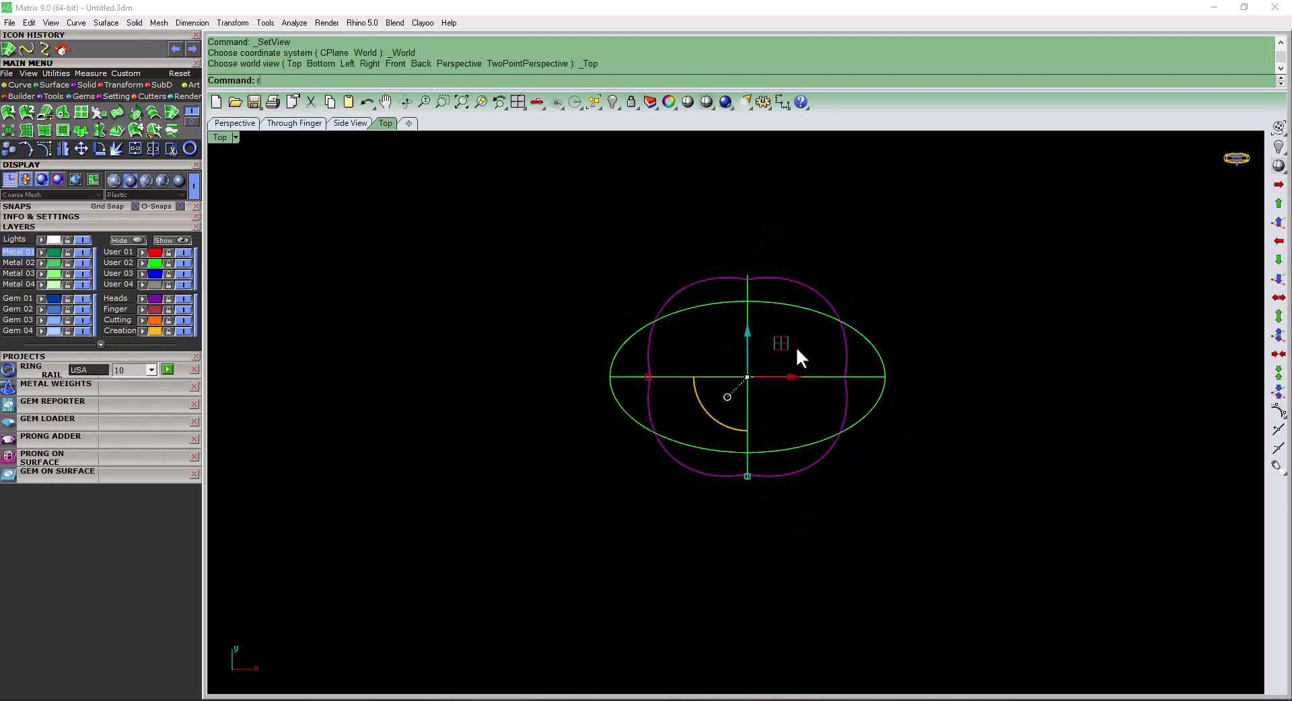
- Rebuild the curve with rr, setting the point count to 10
text(rr)
key(Return)
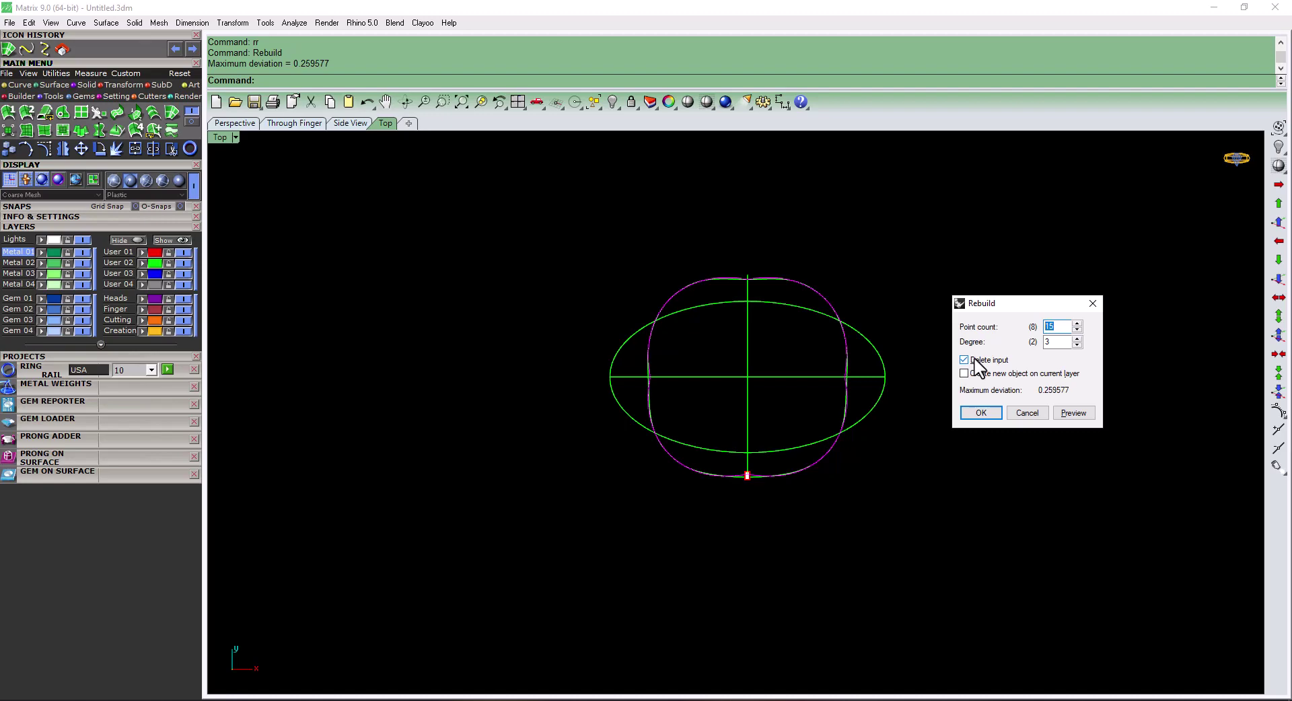
text(10)
key(Return)
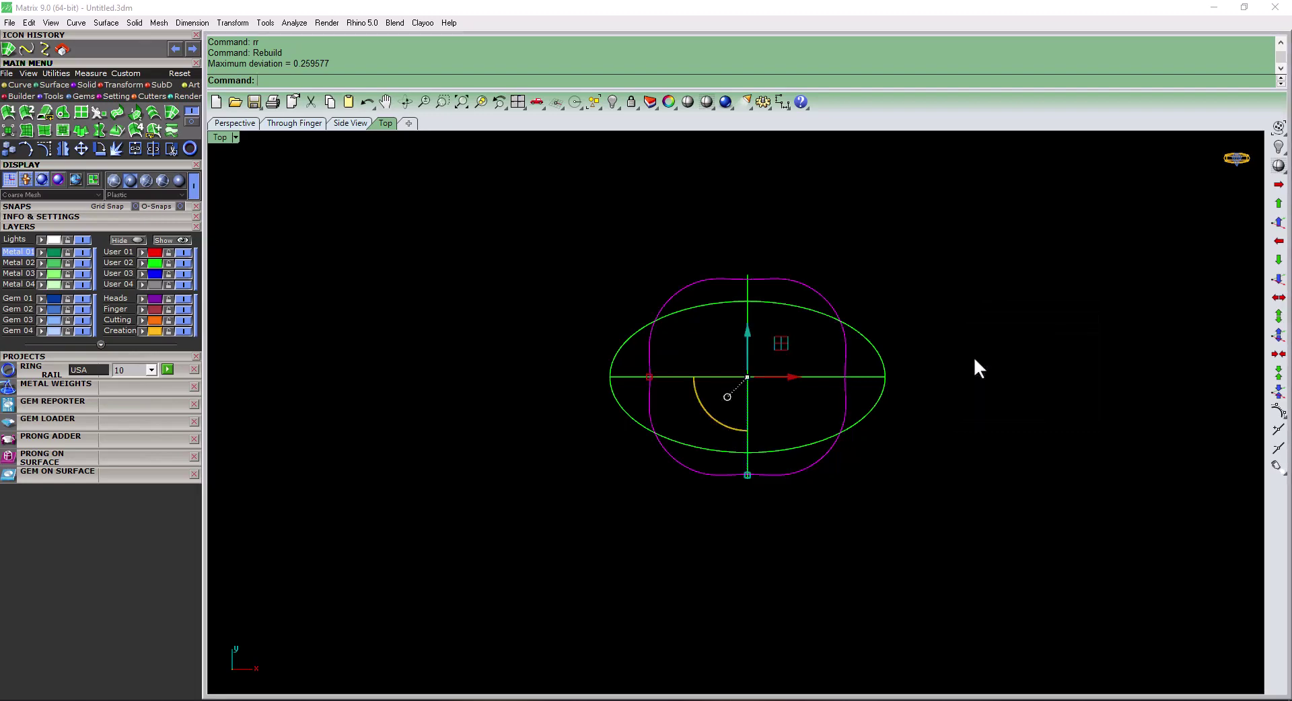
- Drag the four mid-side control points to reshape the rebuilt rounded-square curve
key(F10)
scroll(767, 283, up, 3)
drag(730, 237, 753, 296)
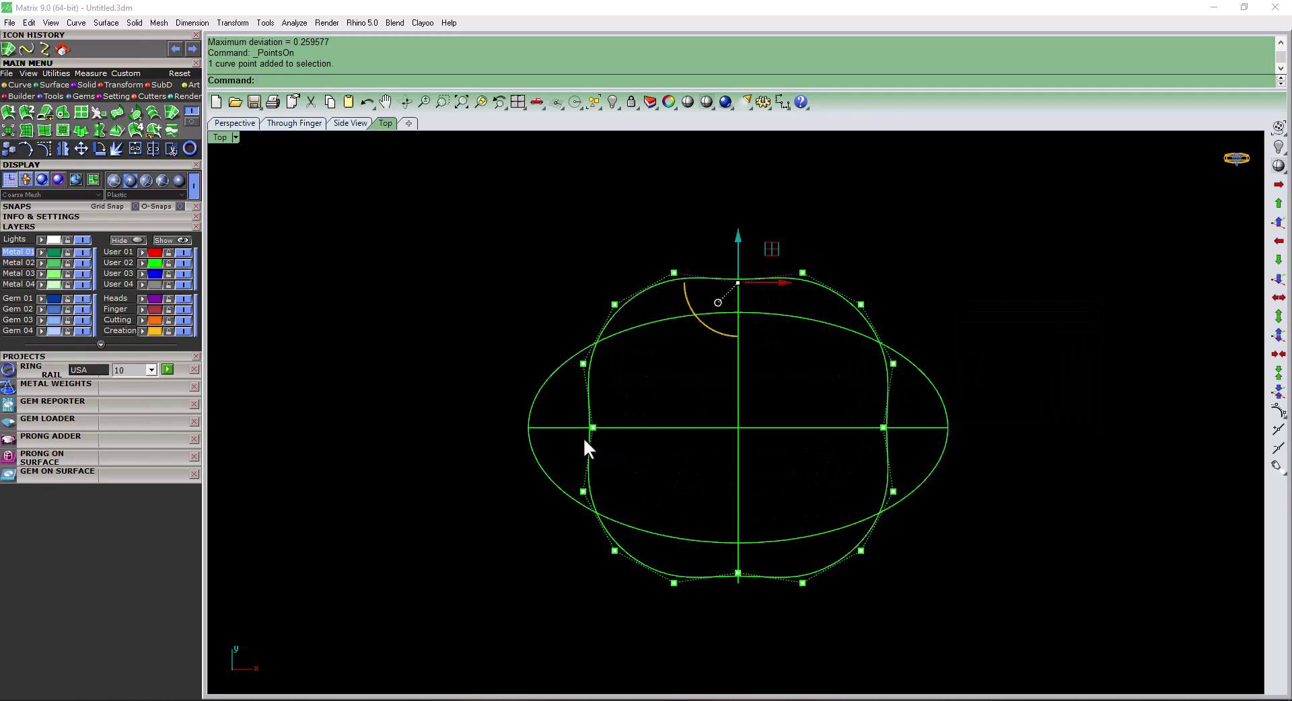
shift+drag(583, 437, 652, 418)
shift+drag(920, 417, 919, 419)
scroll(727, 592, up, 2)
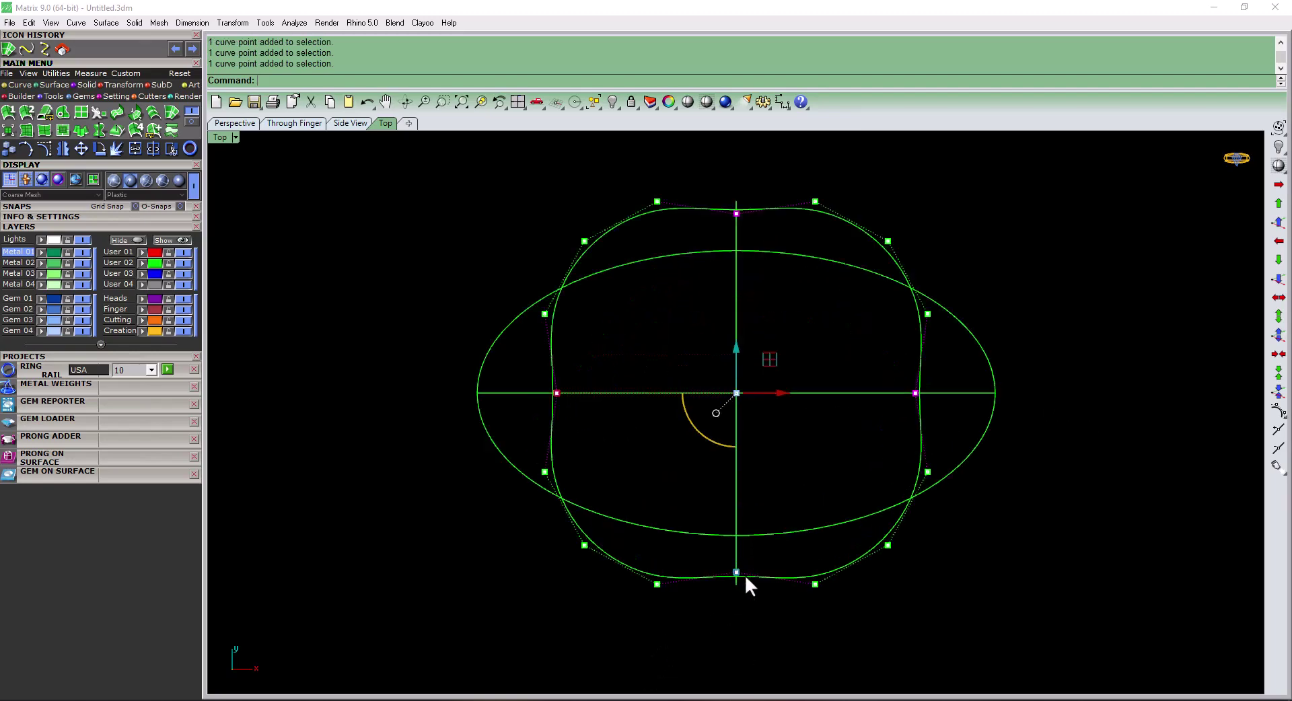
scroll(740, 579, up, 3)
drag(725, 579, 728, 591)
scroll(728, 592, down, 3)
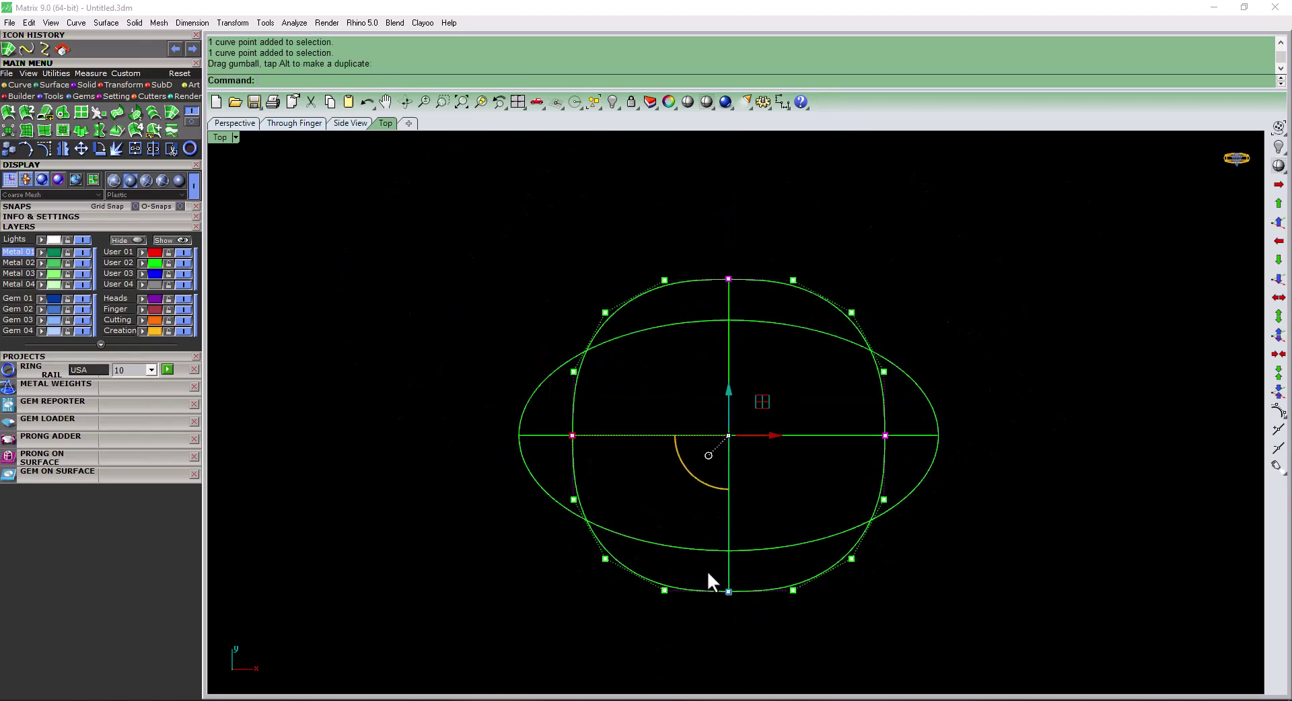
key(Escape)
key(ctrl+F4)
- Select the profile curves and try the Loft and Network Surface tools
drag(930, 223, 478, 692)
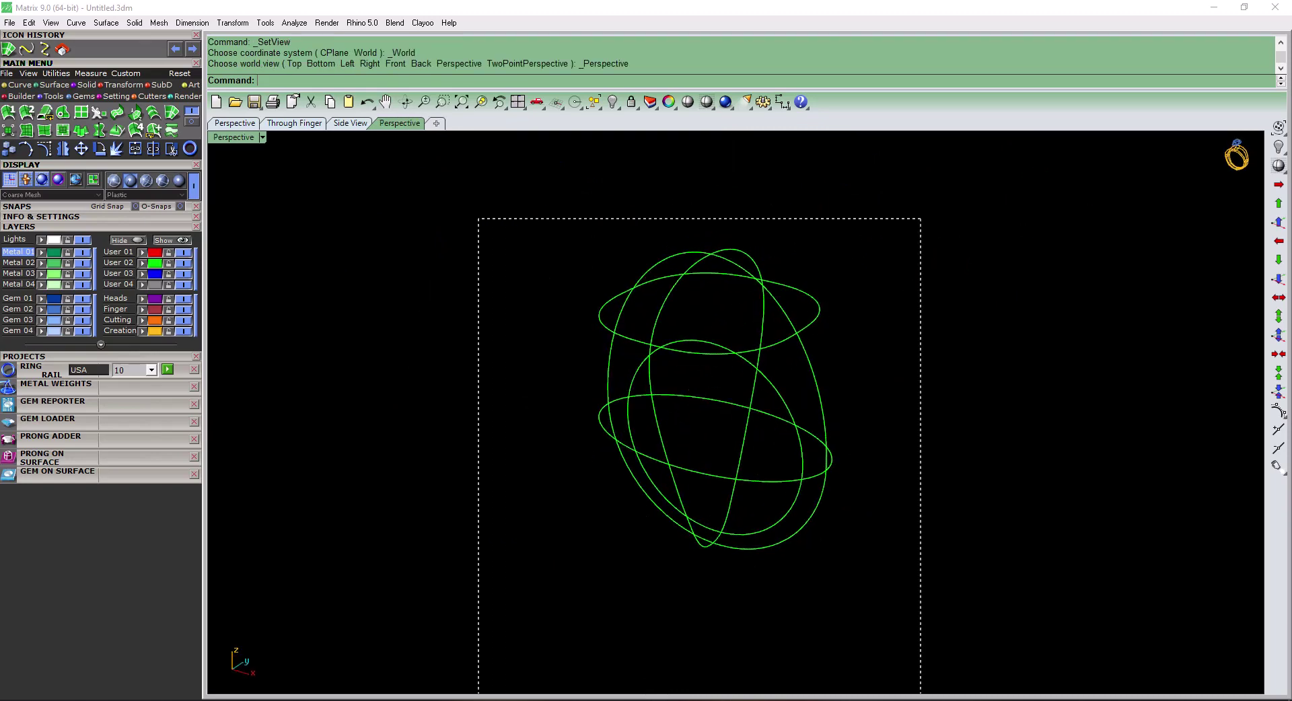
click(188, 110)
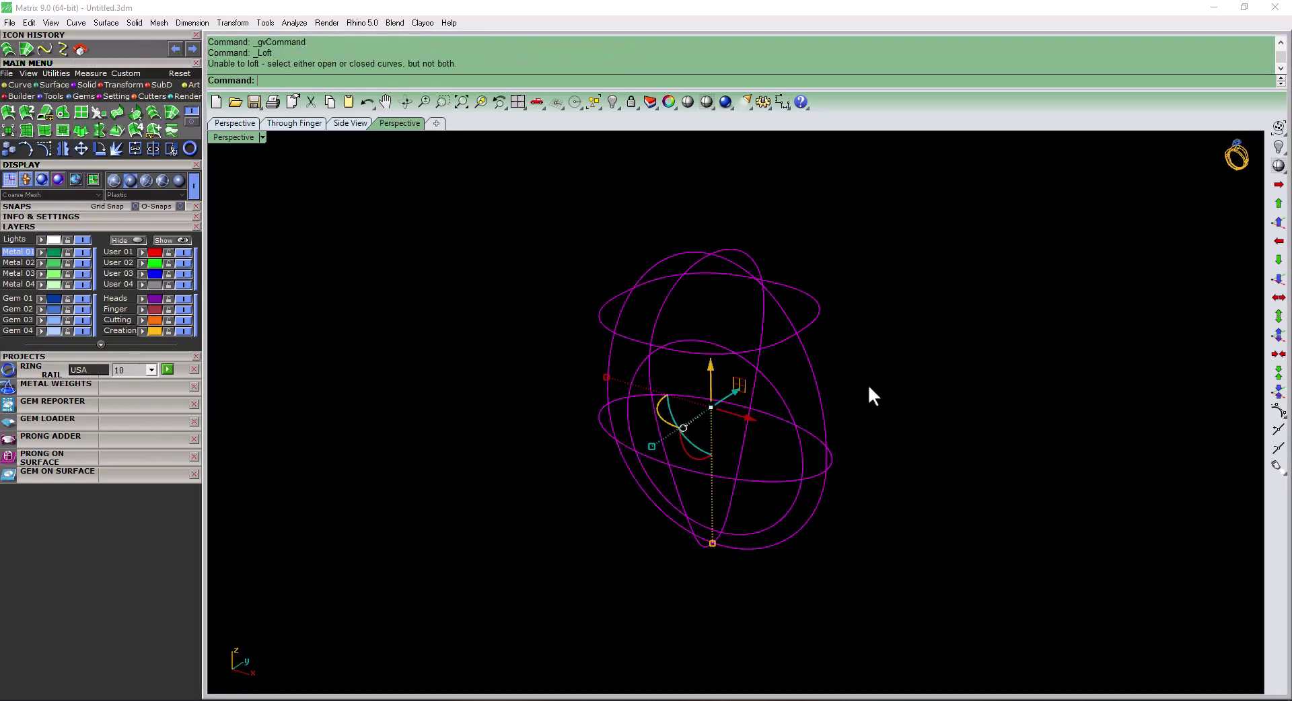
click(173, 111)
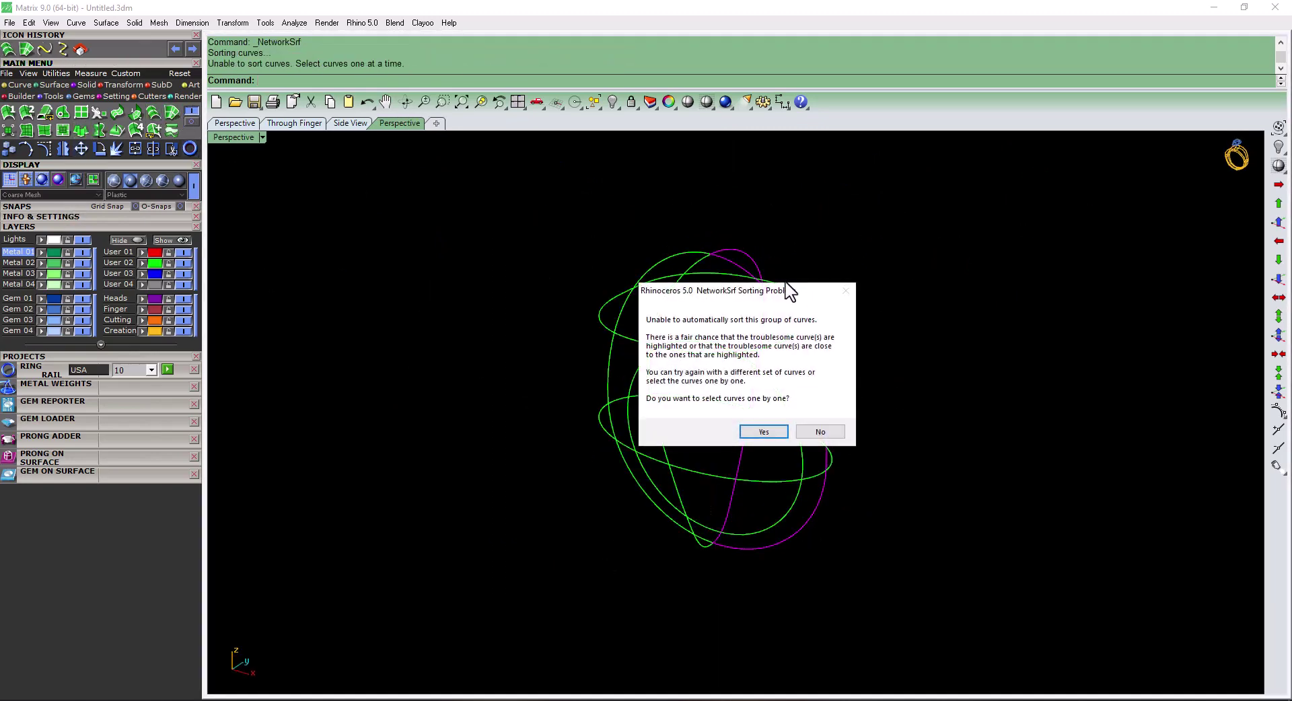
click(820, 431)
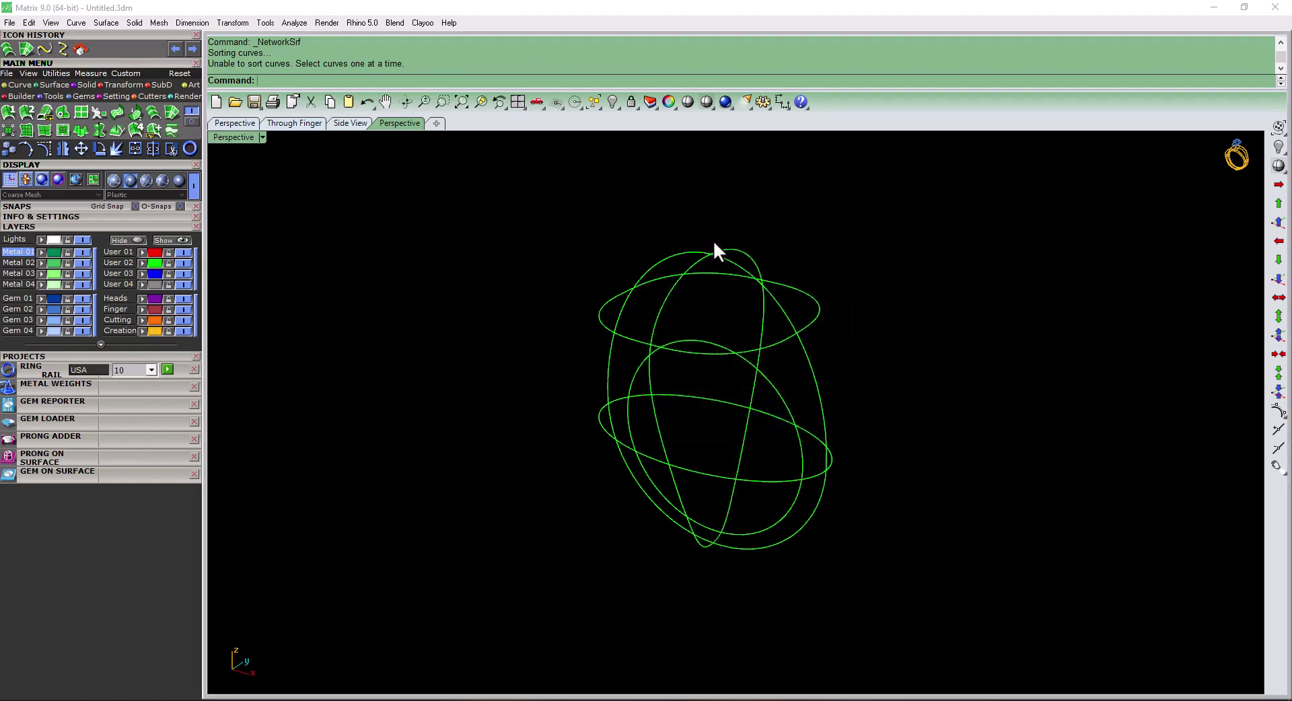
click(726, 259)
click(723, 258)
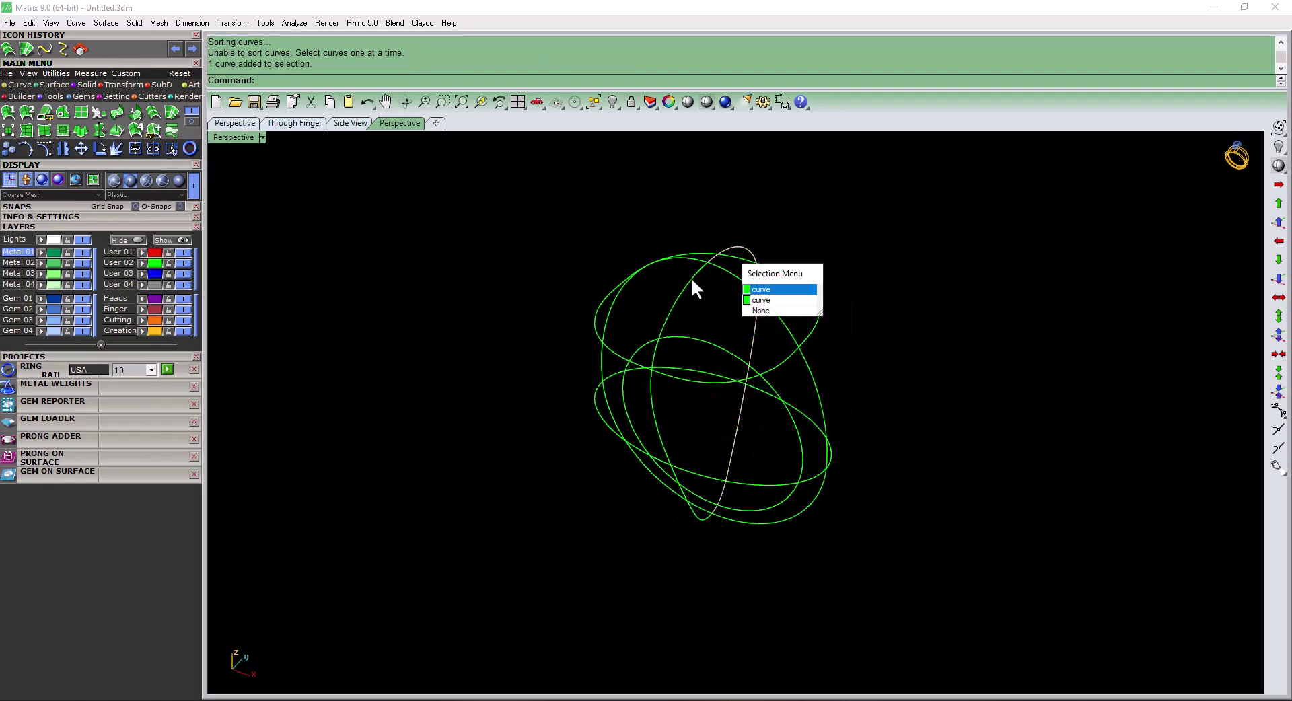
click(716, 266)
right_drag(716, 265, 892, 386)
drag(880, 208, 749, 326)
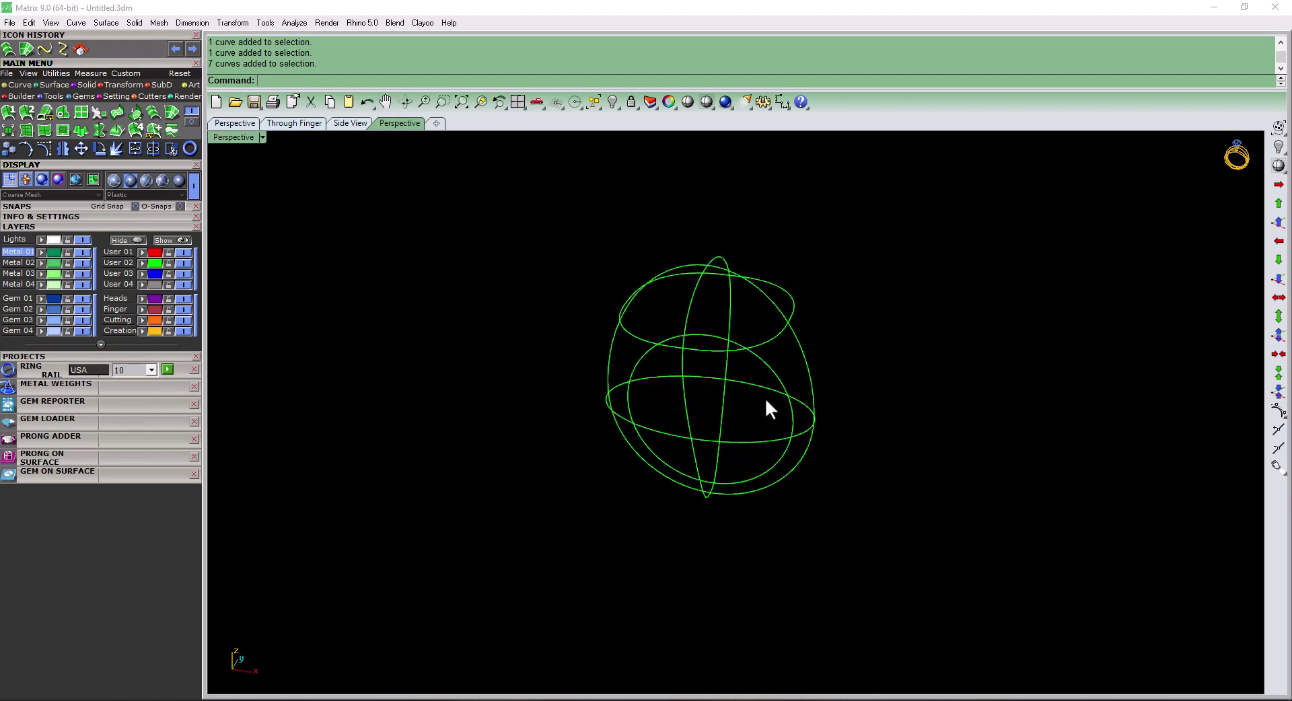
click(773, 342)
drag(888, 188, 447, 676)
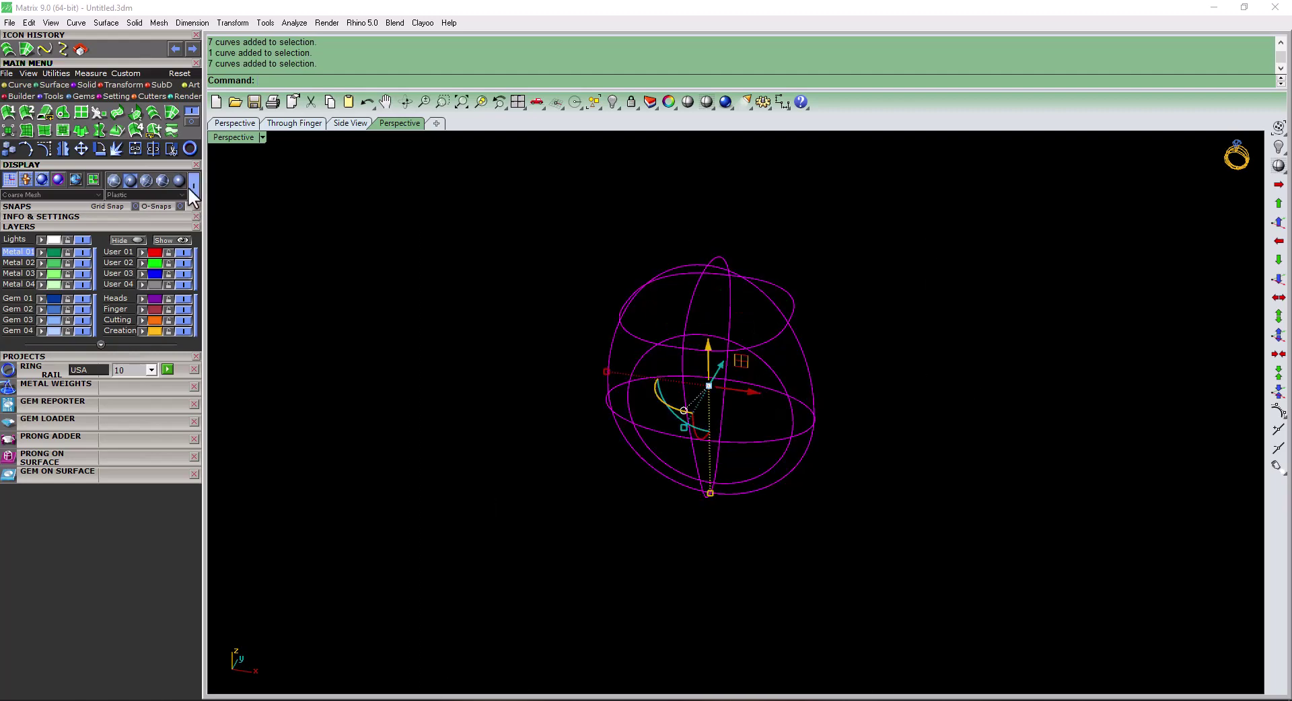
- Build a network surface by picking the ellipses and vertical curves one by one
click(164, 113)
key(Return)
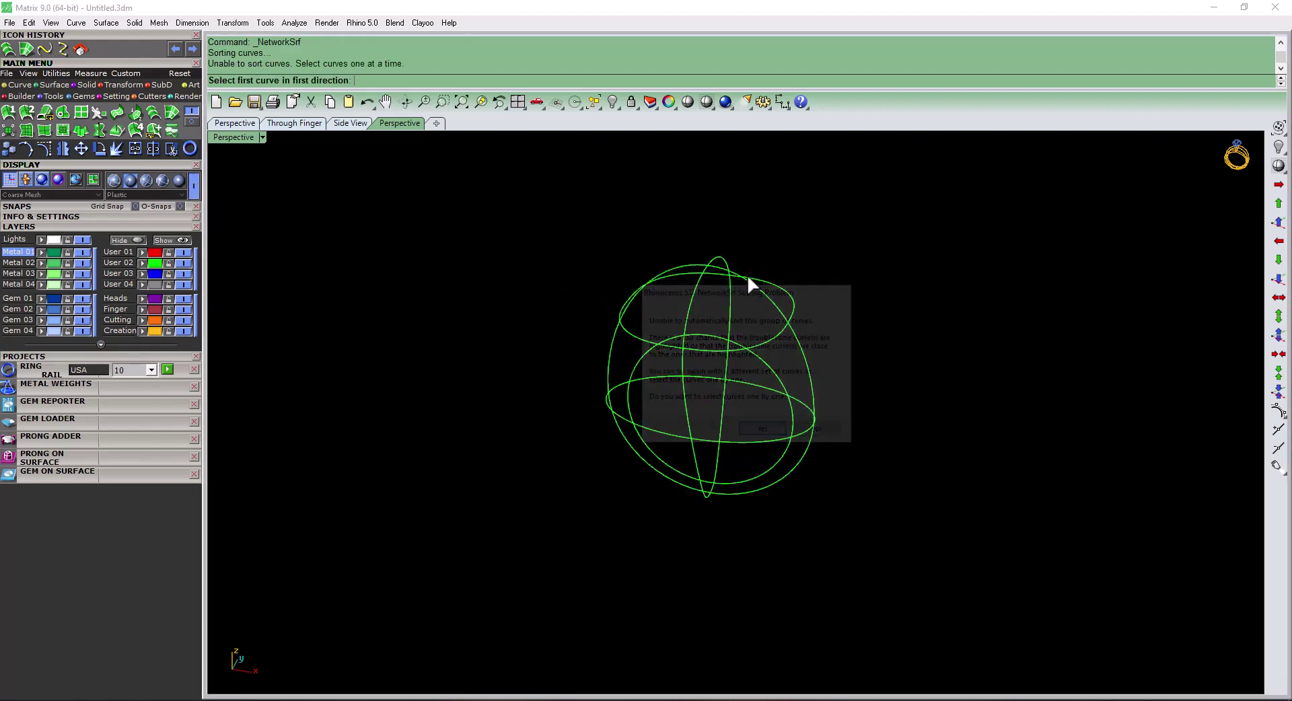
click(824, 350)
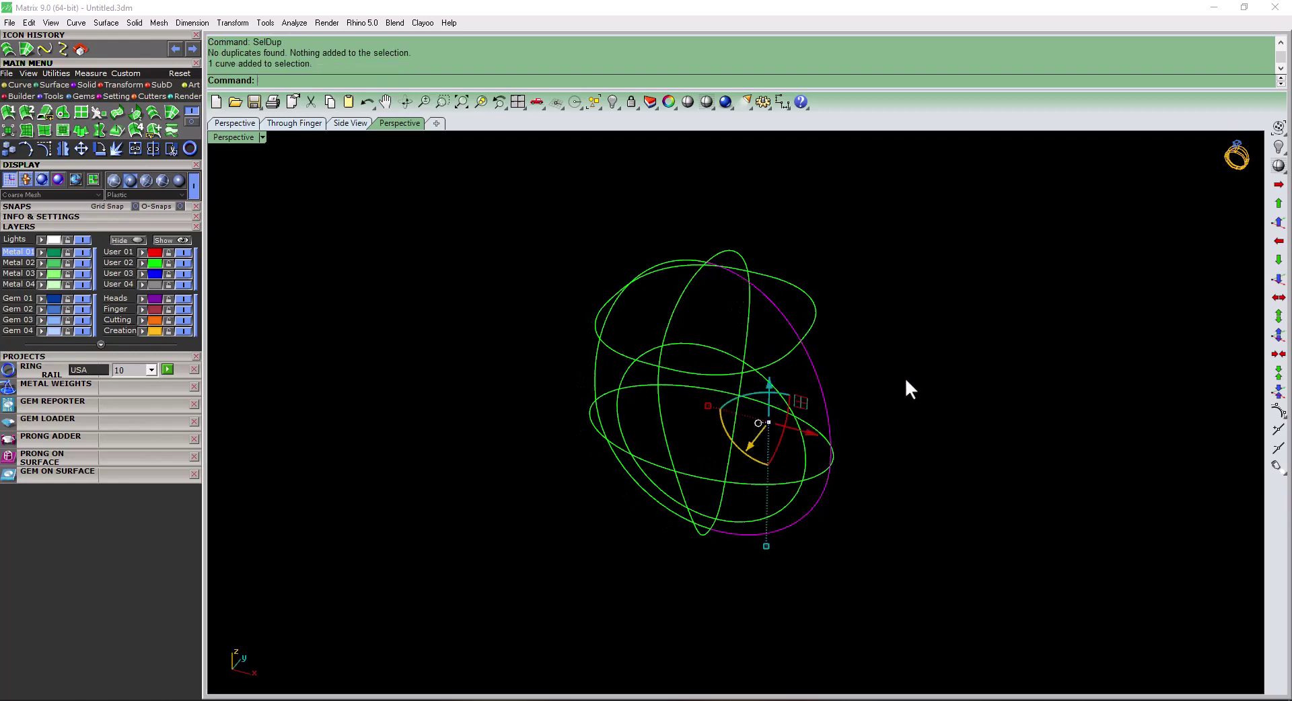
click(171, 111)
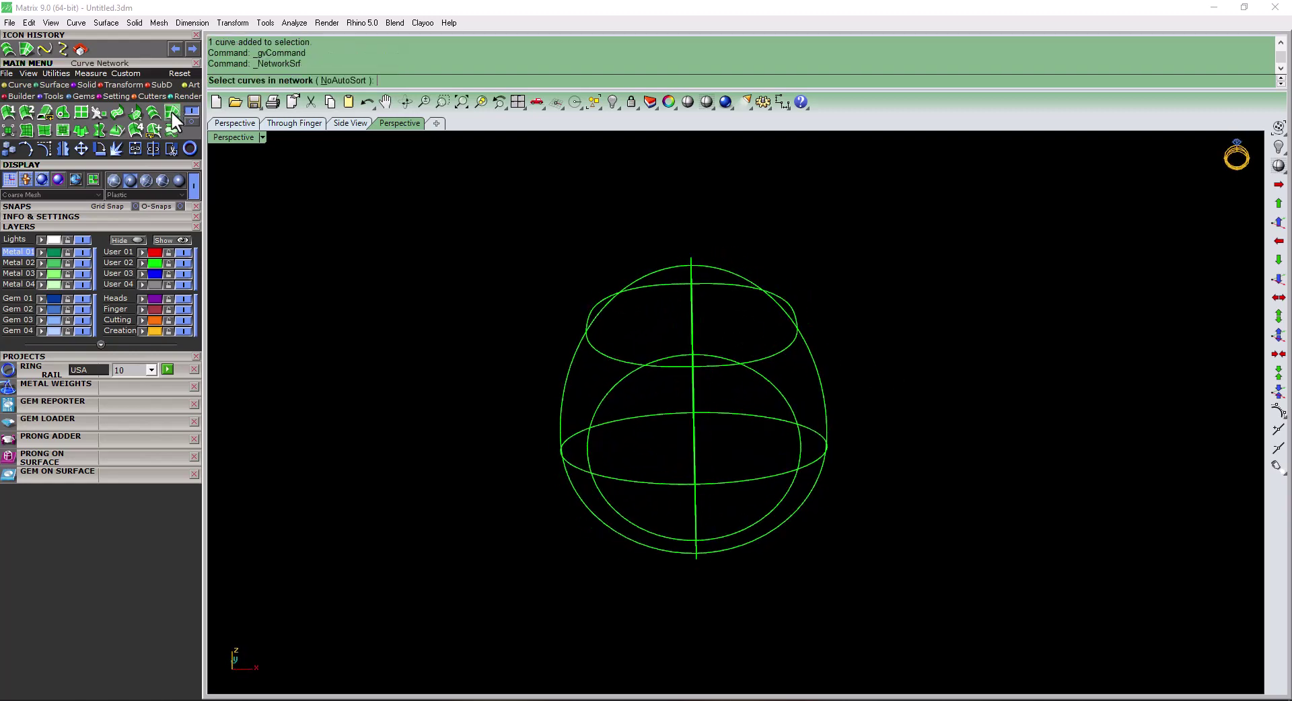
right_drag(885, 438, 758, 340)
click(782, 349)
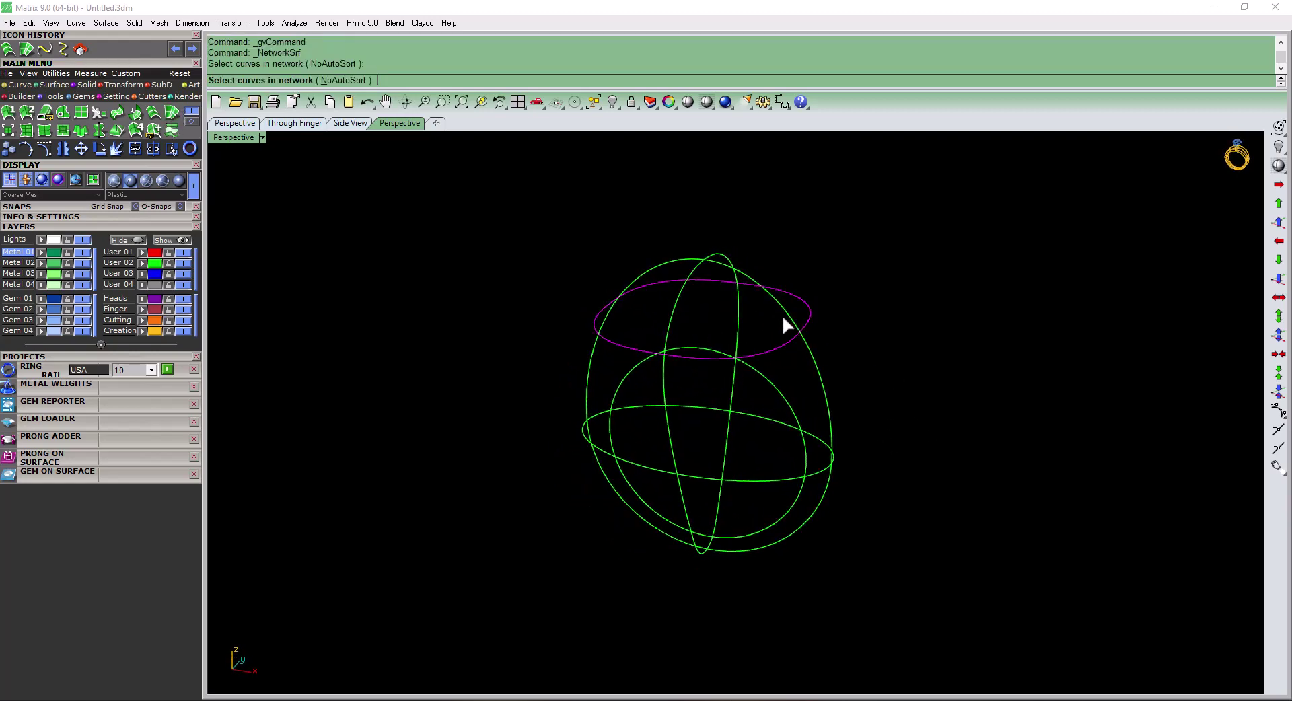
click(782, 316)
right_drag(671, 268, 738, 337)
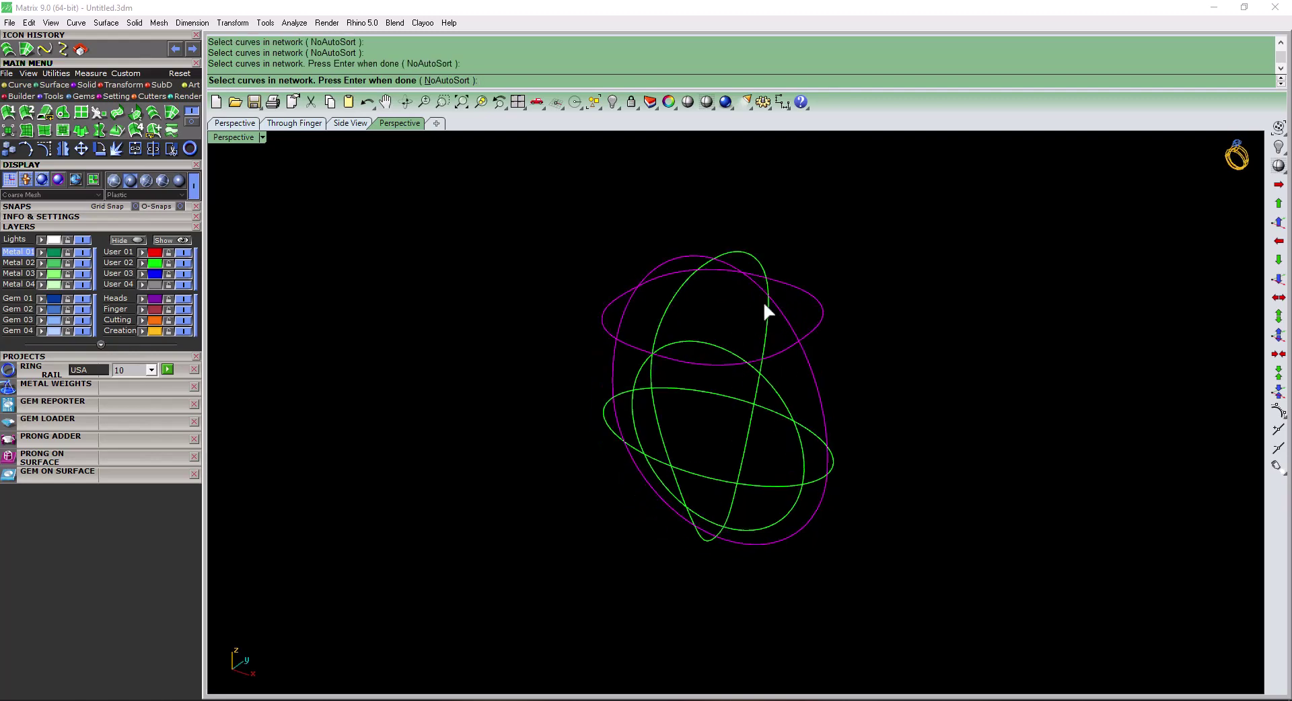
click(688, 282)
click(830, 456)
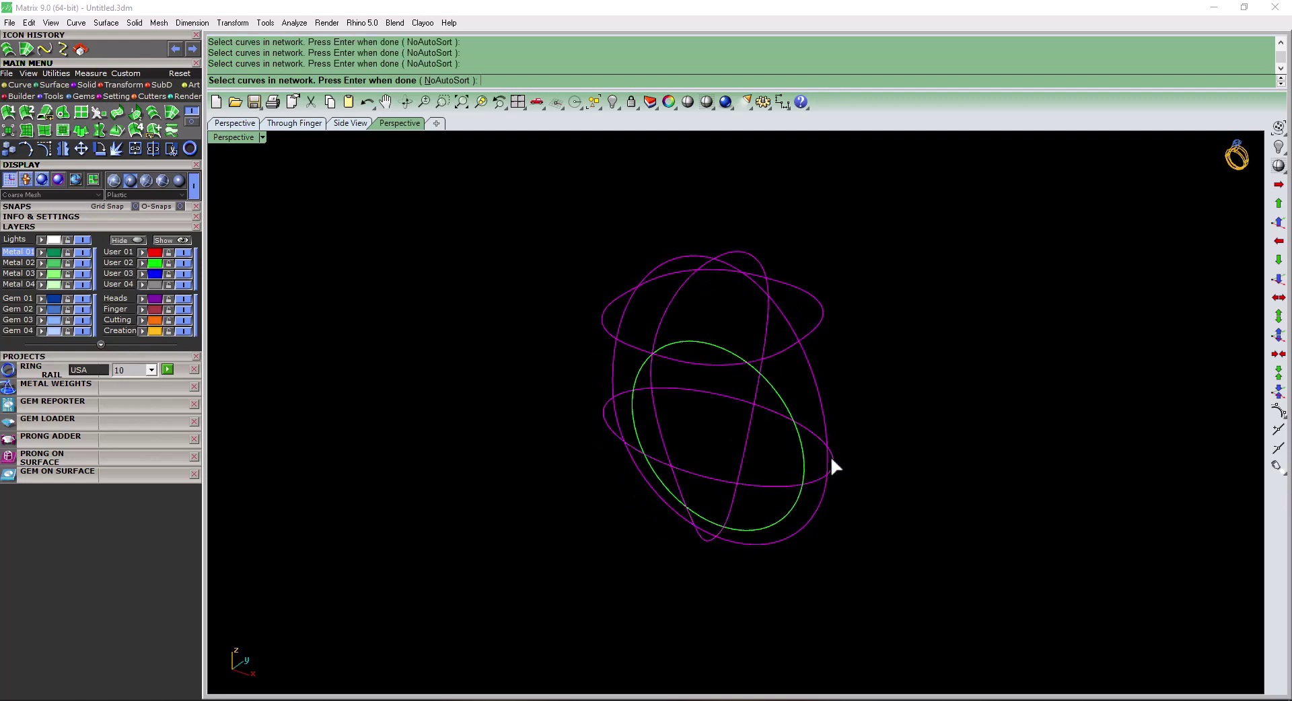
key(Return)
key(Return)
- Undo it, hide the Finger layer, and build a network surface from the outer curves
mouse_move(845, 451)
right_down()
mouse_move(841, 414)
mouse_move(851, 434)
right_up()
key(ctrl+z)
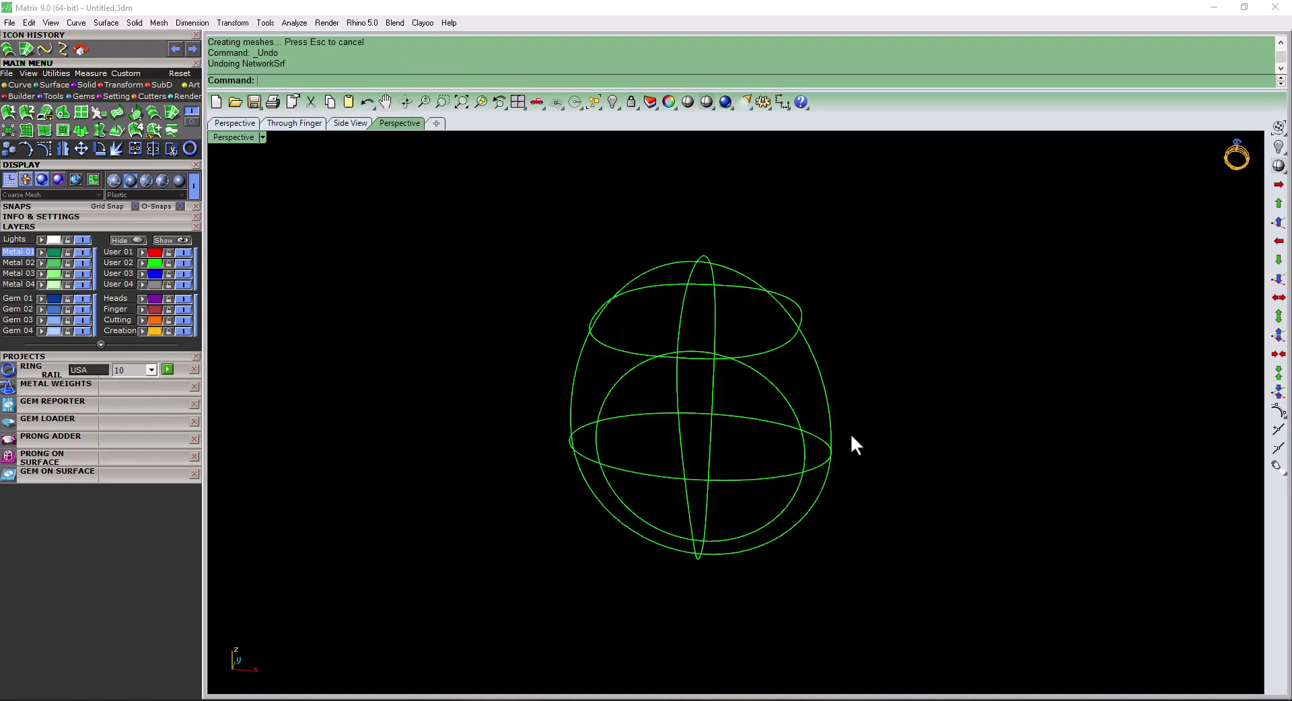
click(797, 421)
right_drag(797, 422, 730, 405)
click(184, 309)
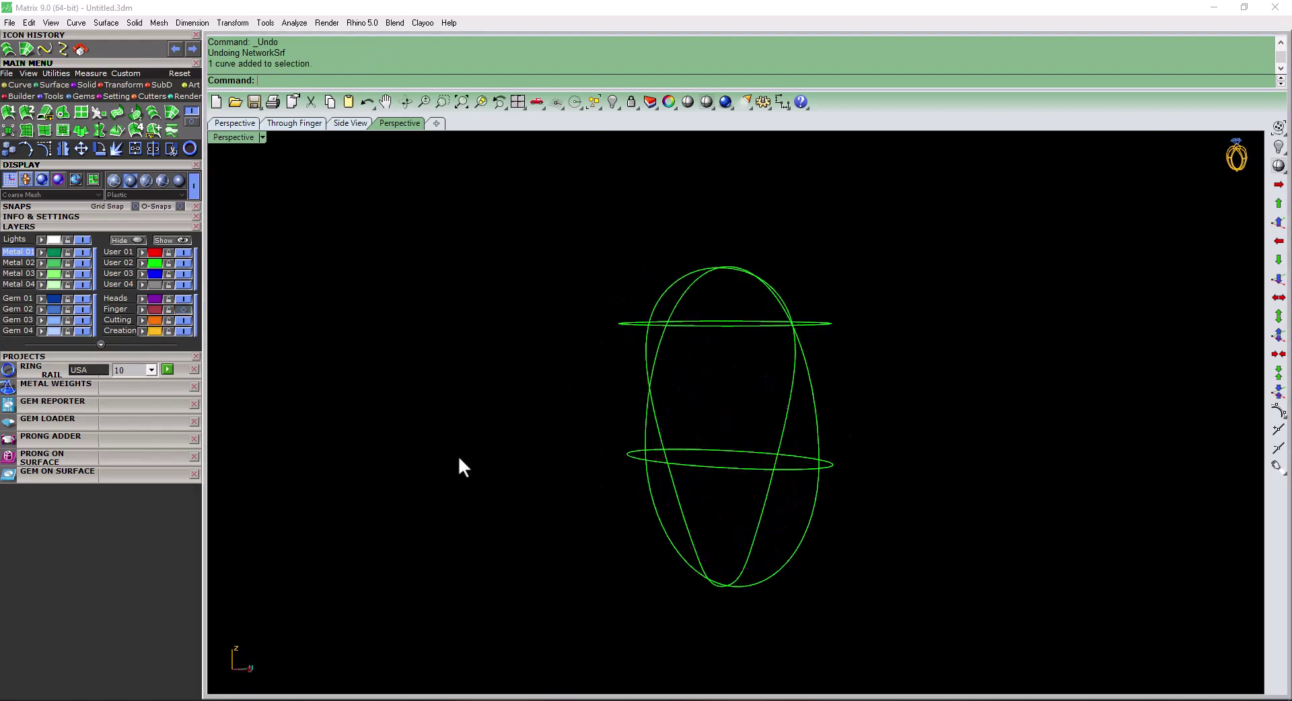
mouse_move(875, 431)
right_down()
mouse_move(1024, 457)
mouse_move(773, 367)
mouse_move(926, 499)
mouse_move(820, 522)
right_up()
drag(1000, 632, 490, 218)
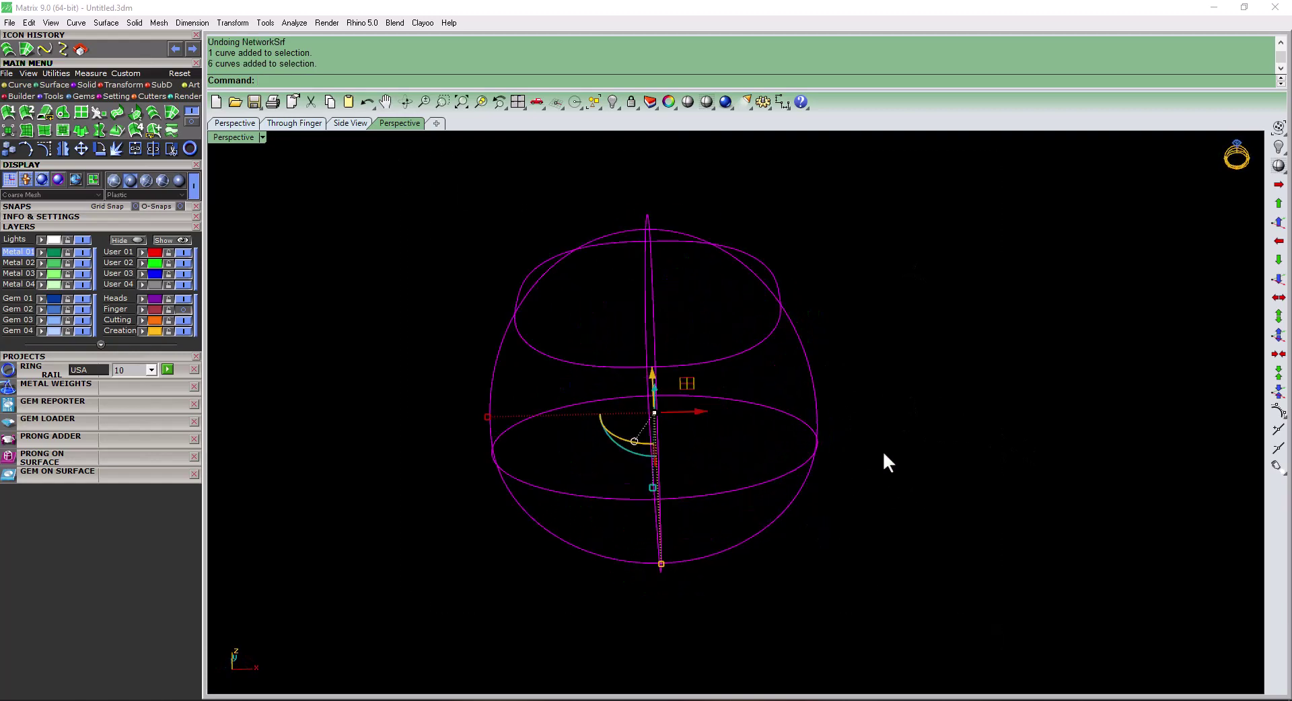
mouse_move(883, 459)
right_down()
mouse_move(845, 541)
mouse_move(865, 557)
mouse_move(871, 479)
mouse_move(774, 418)
mouse_move(801, 490)
right_up()
click(178, 149)
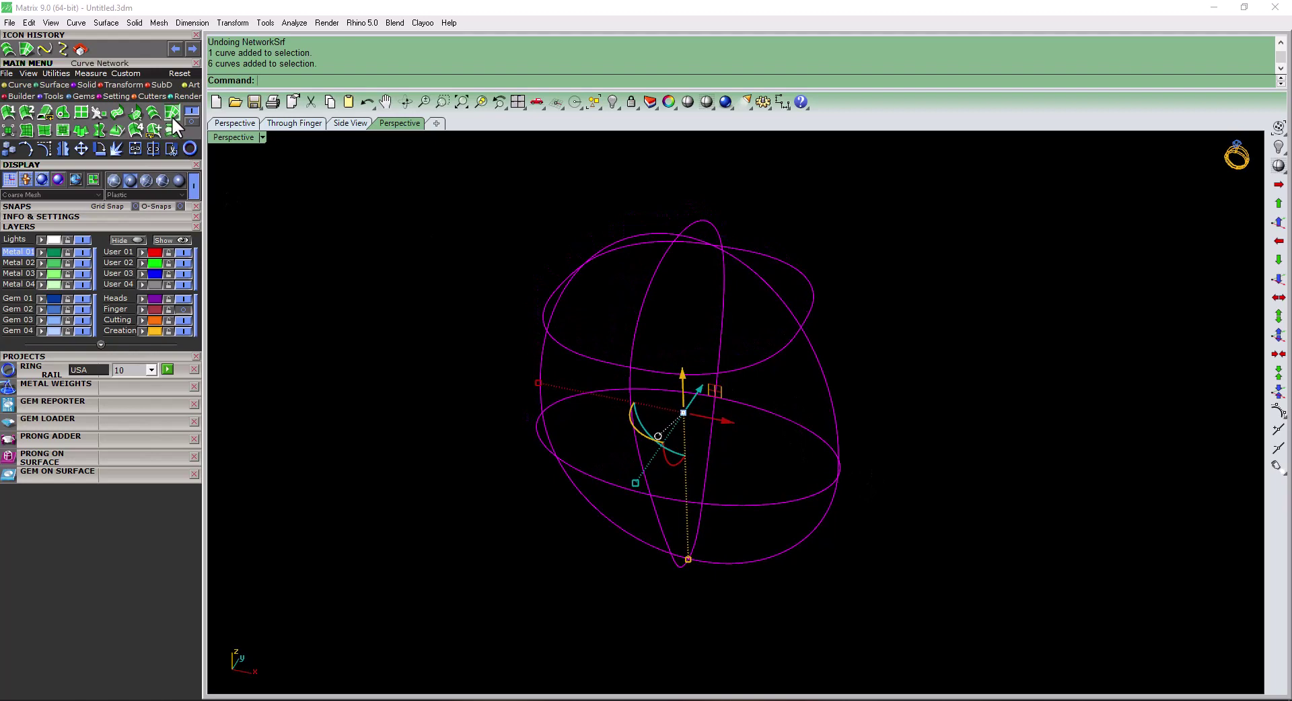
key(Return)
- In Front view, draw a BothSides horizontal line across the egg's top
key(F3)
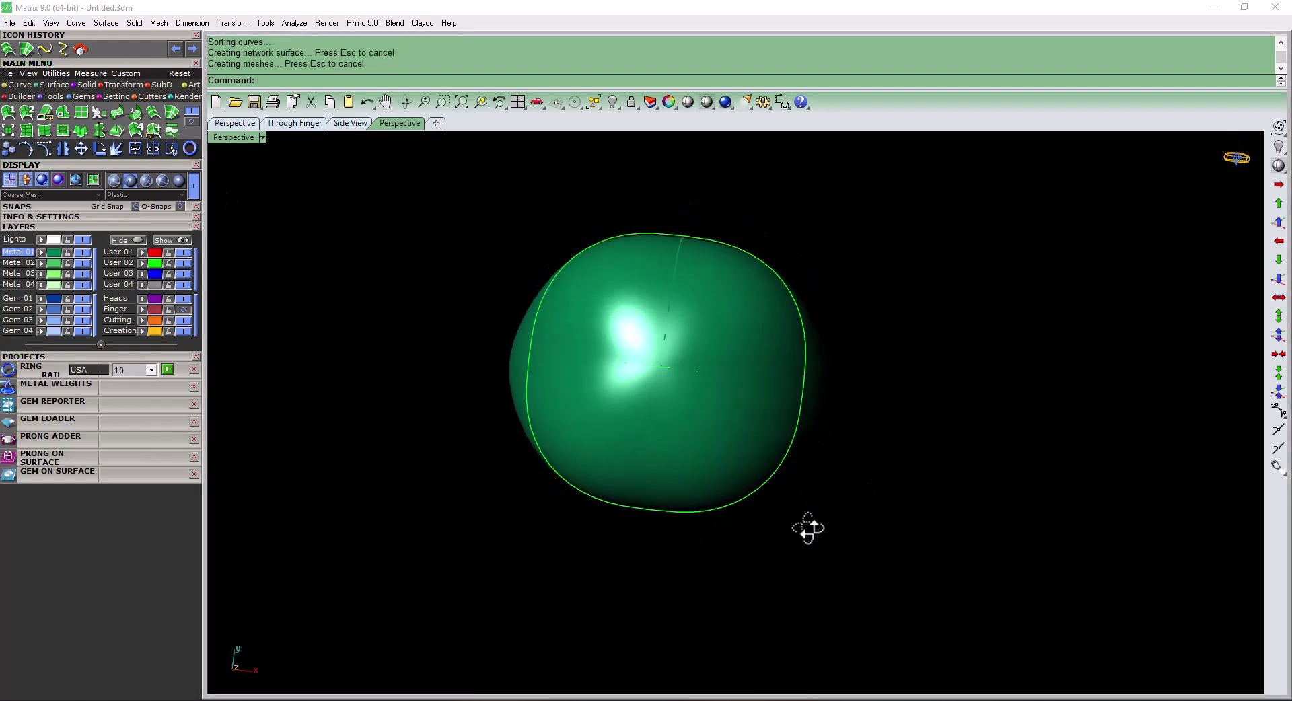
text(line)
key(Return)
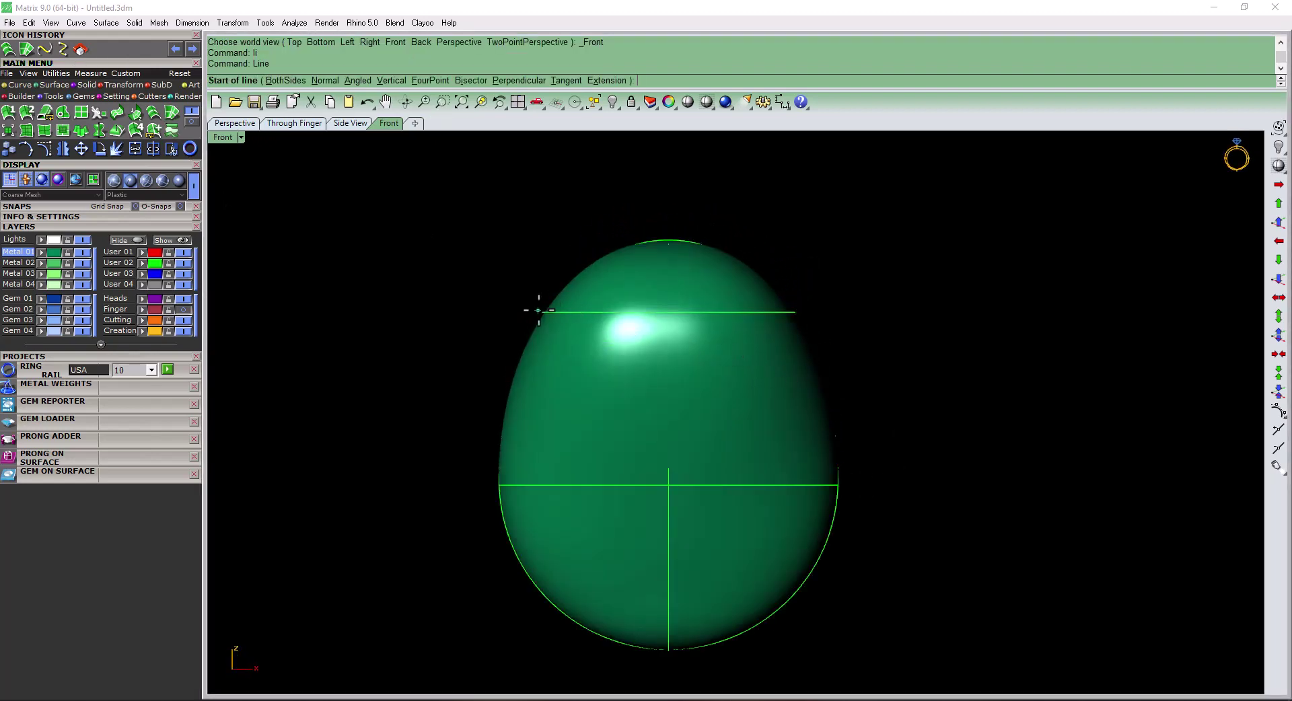
click(542, 312)
text(b)
key(Return)
click(967, 363)
- Trim off the egg's top above the line and cut the finger hole inside the circle
text(trim)
key(Return)
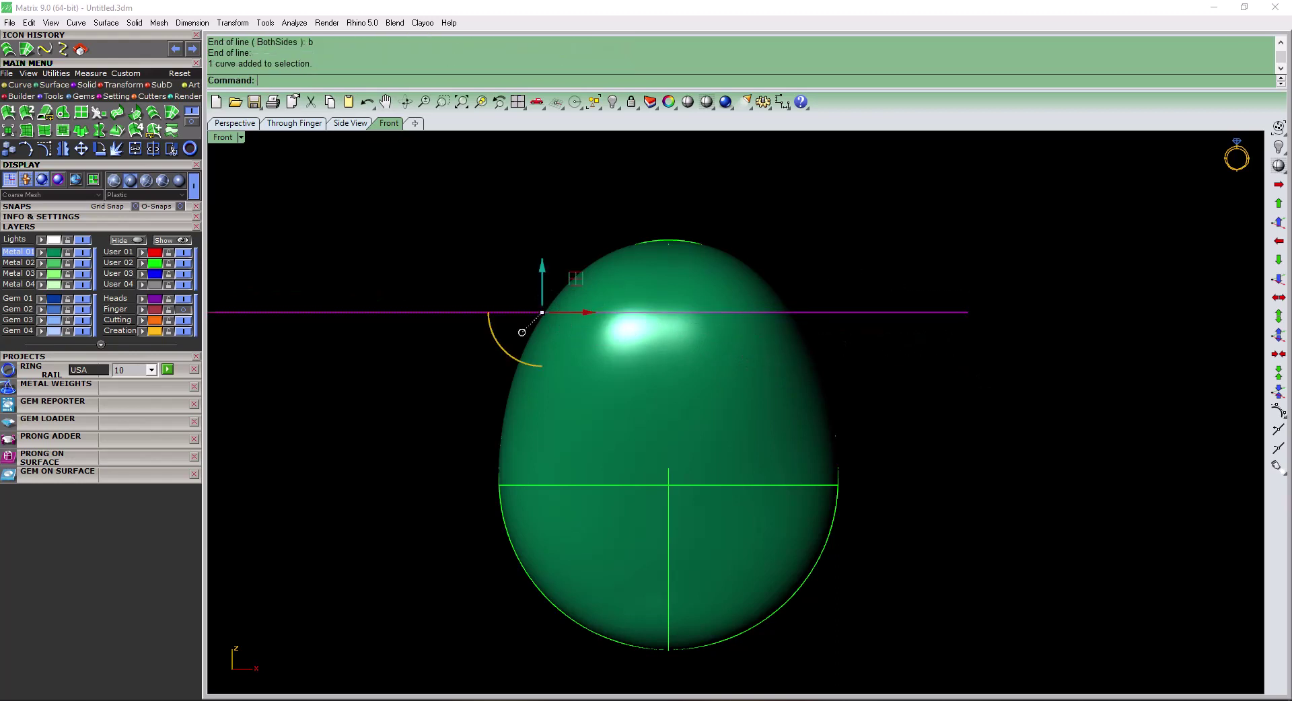
click(641, 283)
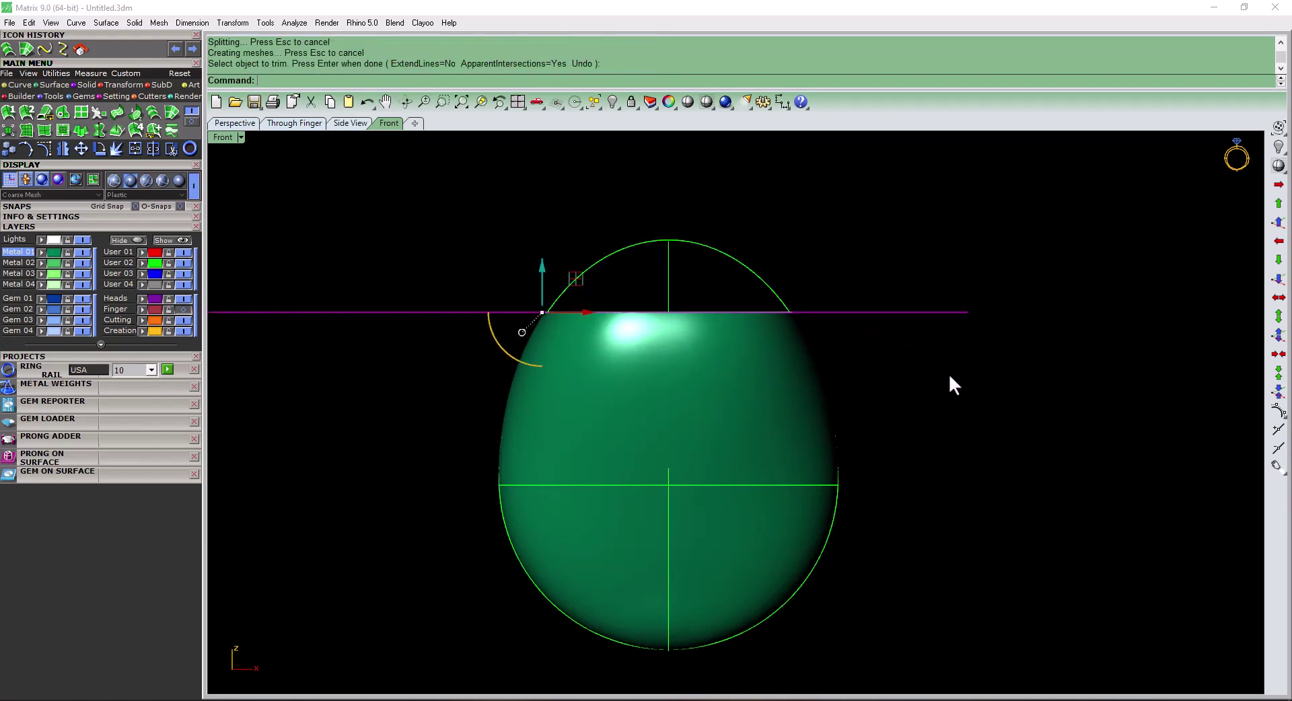
key(Delete)
click(729, 443)
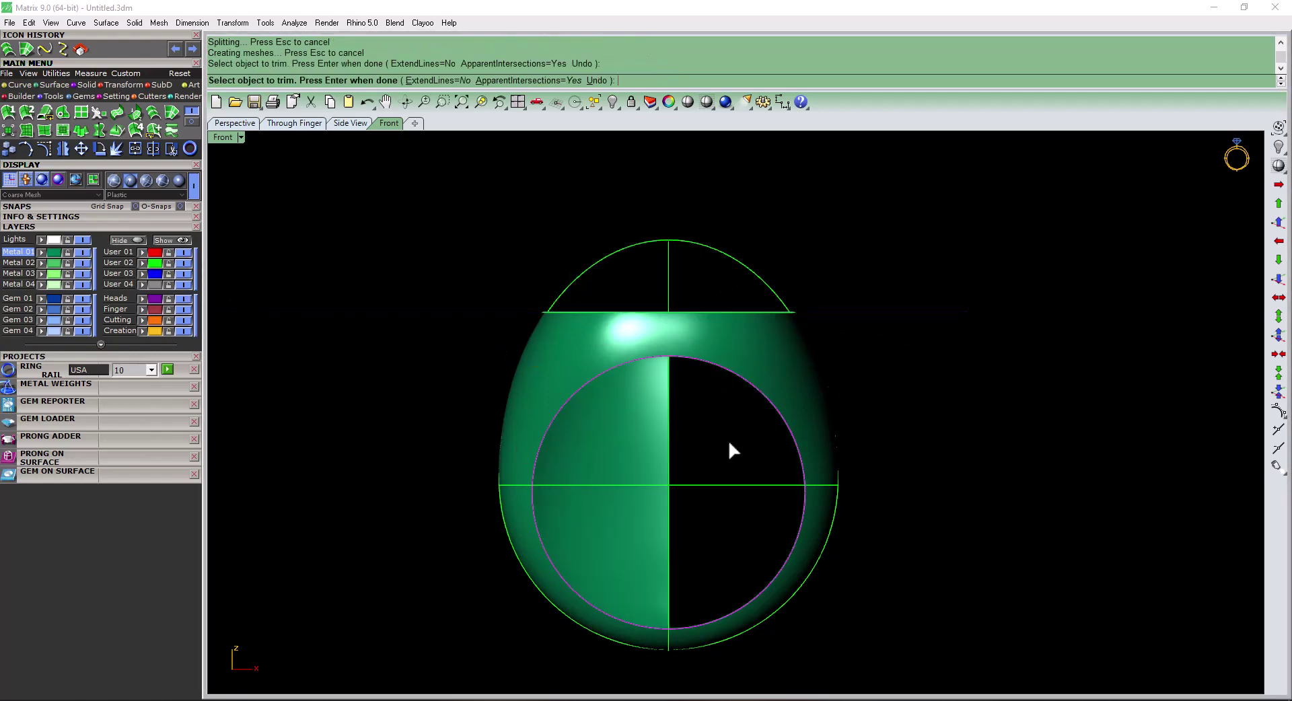
click(719, 442)
key(Return)
mouse_move(716, 442)
right_down()
mouse_move(834, 426)
mouse_move(686, 529)
mouse_move(744, 447)
mouse_move(882, 485)
mouse_move(910, 381)
mouse_move(713, 493)
mouse_move(738, 463)
right_up()
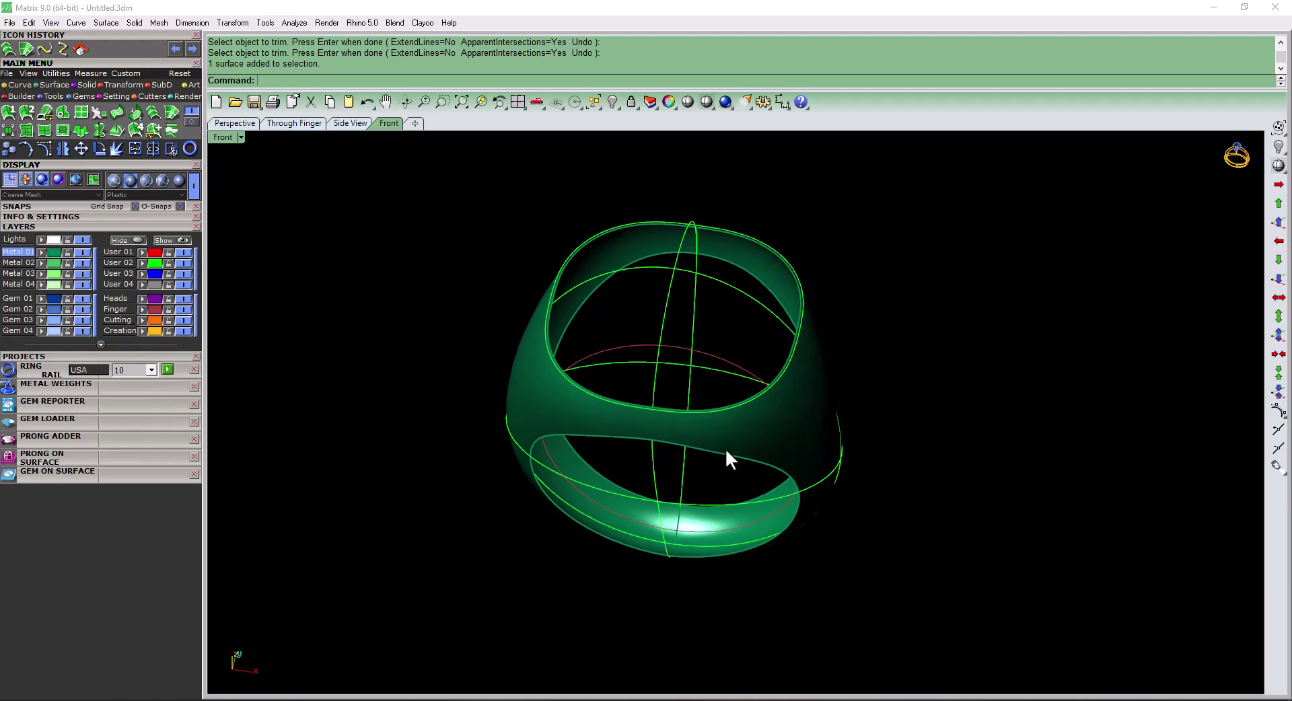
- Undo the trims, cutting line and earlier deletion to restore the green ring
key(ctrl+z)
key(ctrl+z)
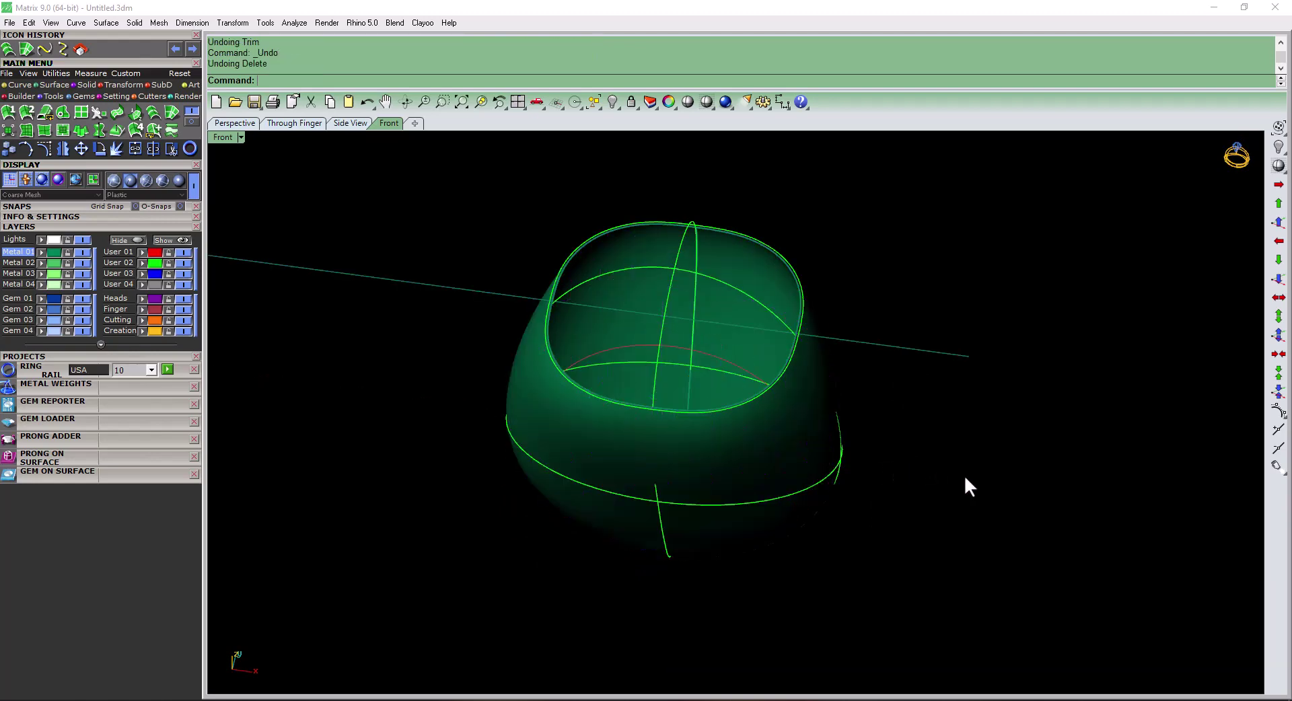
key(ctrl+z)
right_drag(934, 500, 967, 483)
click(949, 302)
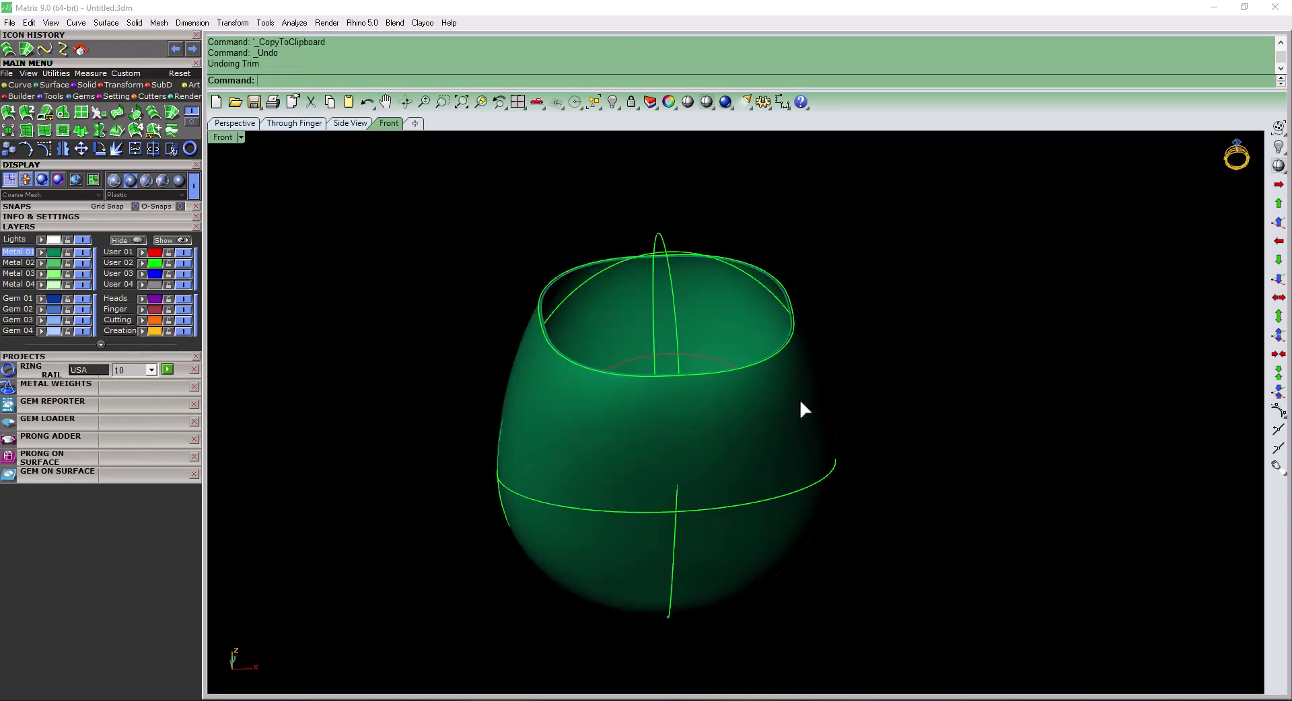
key(ctrl+z)
right_drag(1034, 444, 982, 455)
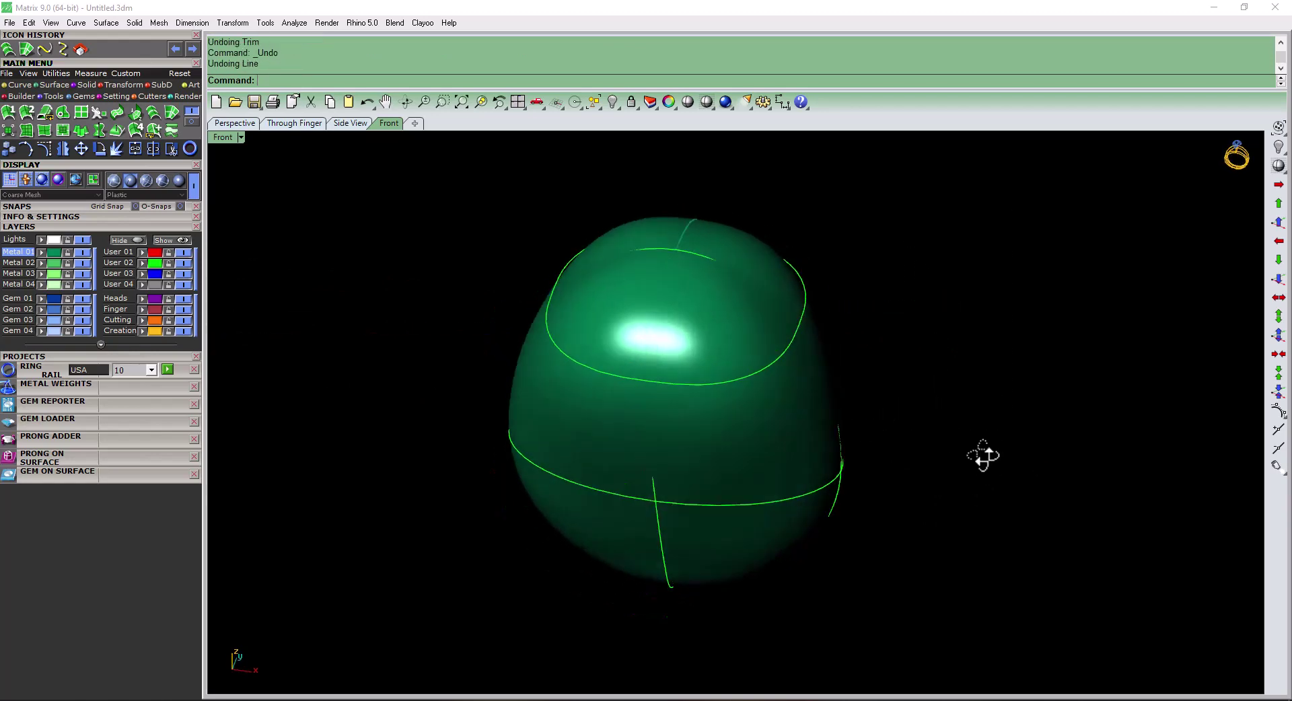
key(ctrl+z)
key(ctrl+z)
key(ctrl+z)
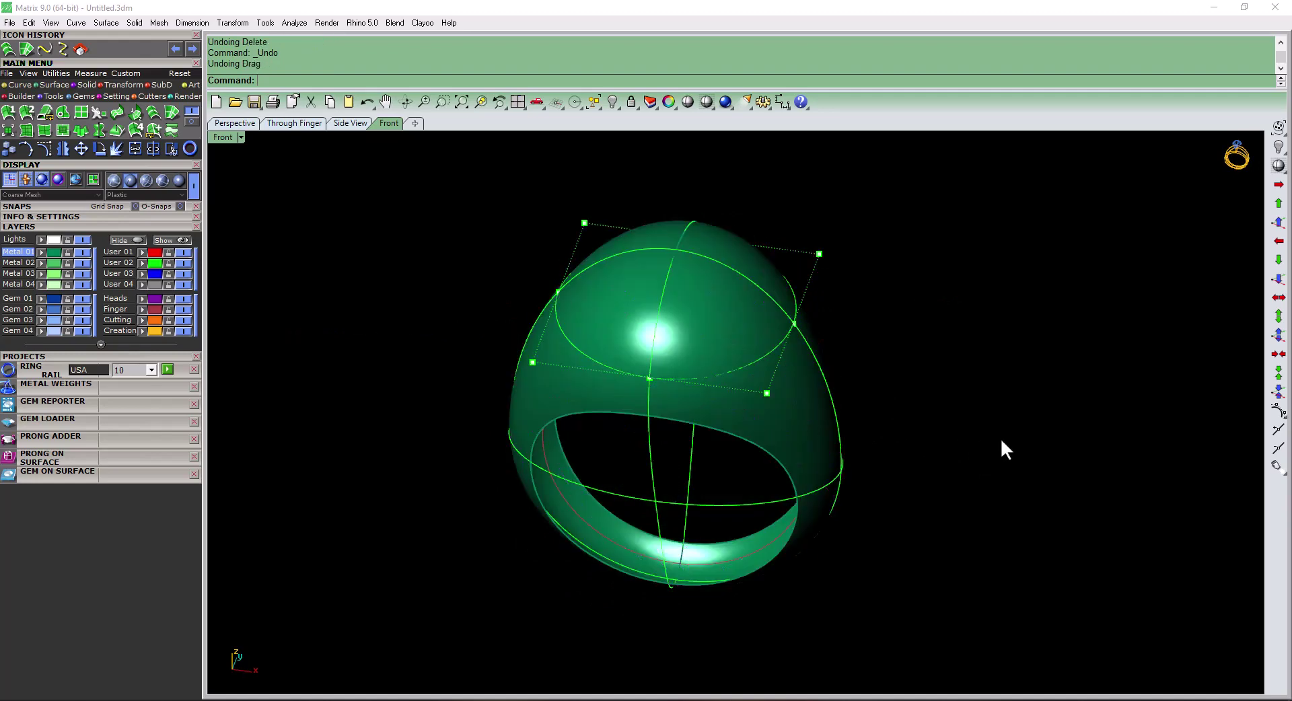
key(ctrl+z)
key(Escape)
mouse_move(826, 415)
right_down()
mouse_move(817, 453)
mouse_move(822, 393)
right_up()
key(ctrl+a)
- Move the ring 20 units left of the egg curves and put it on the red User 01 layer
key(ctrl+F1)
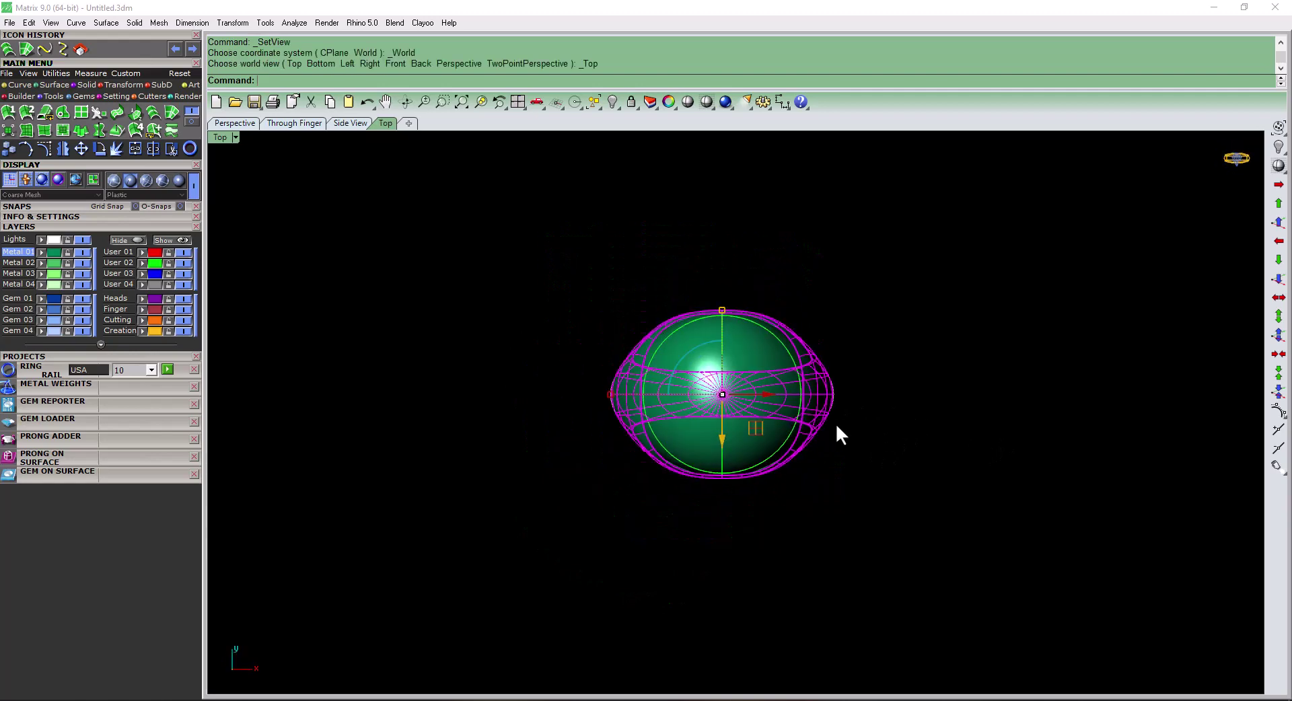
text(m)
key(Return)
click(816, 448)
text(20)
key(Return)
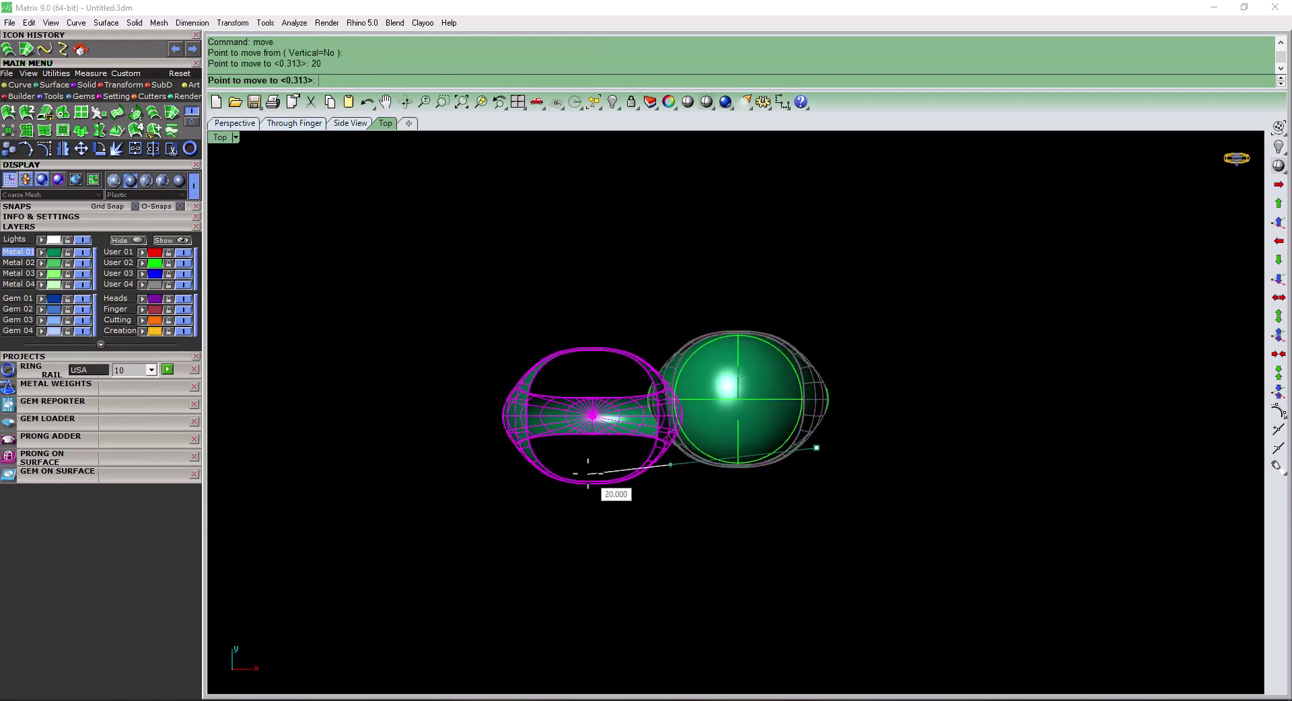
click(588, 474)
text(30)
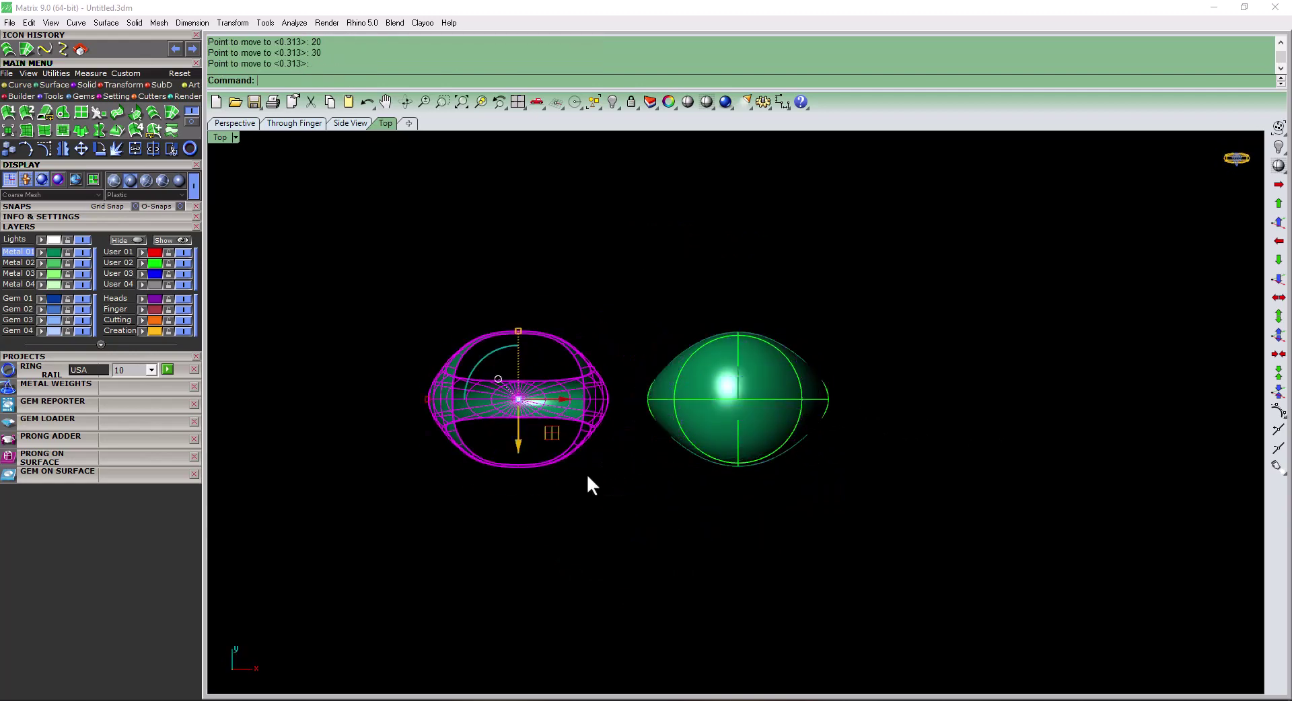
key(ctrl+F3)
click(142, 252)
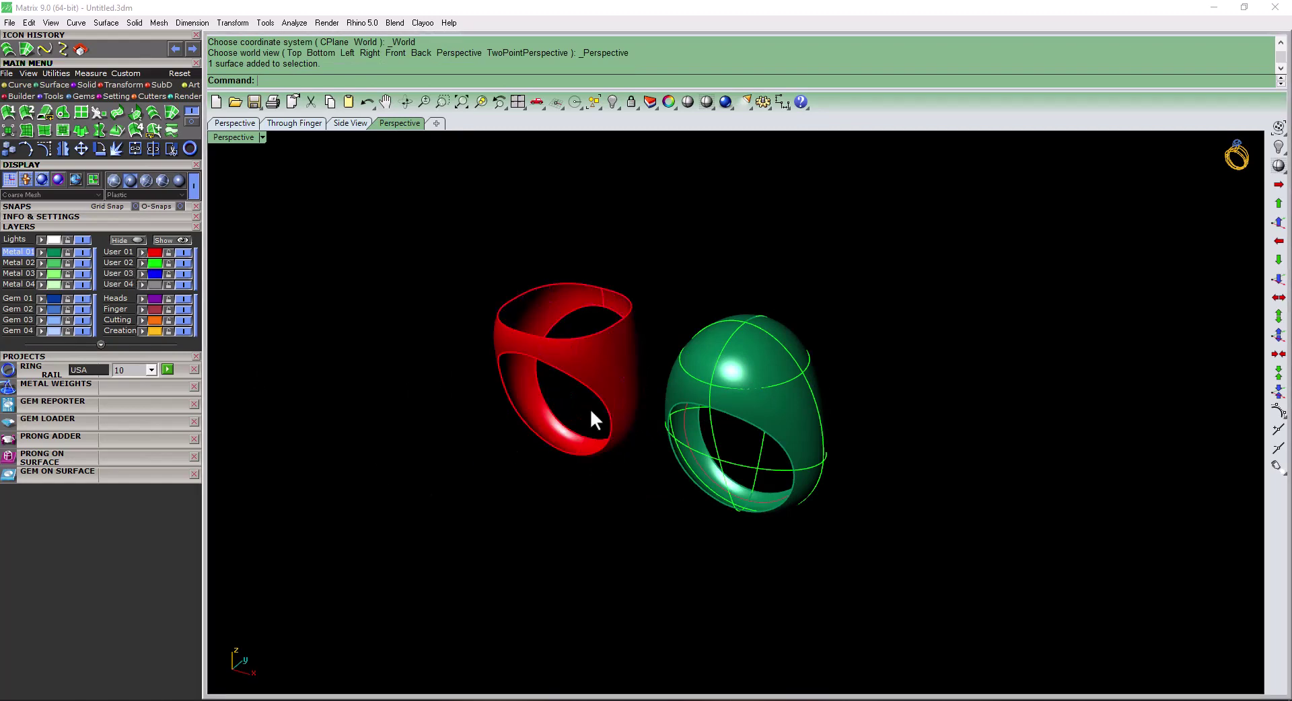
- In Front view, draw a horizontal line across the green piece at the red ring's top edge
key(ctrl+F2)
click(785, 362)
key(Escape)
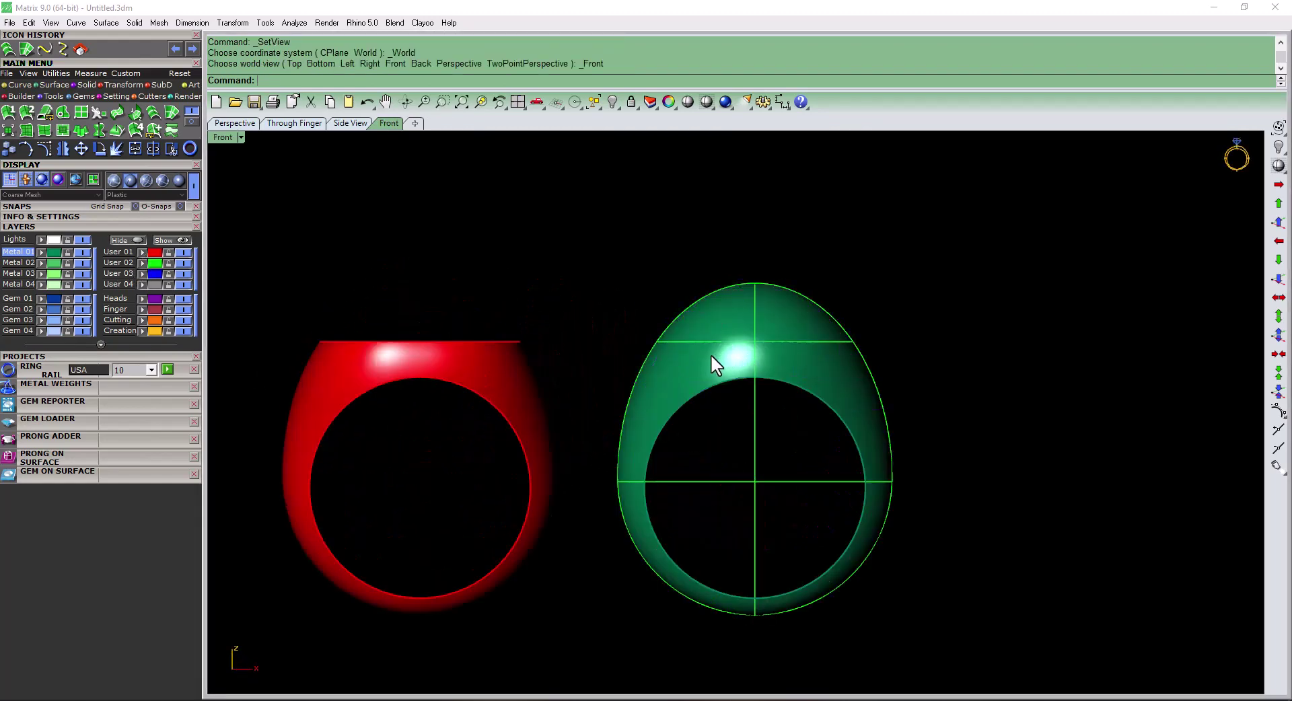
text(li)
key(Return)
click(660, 342)
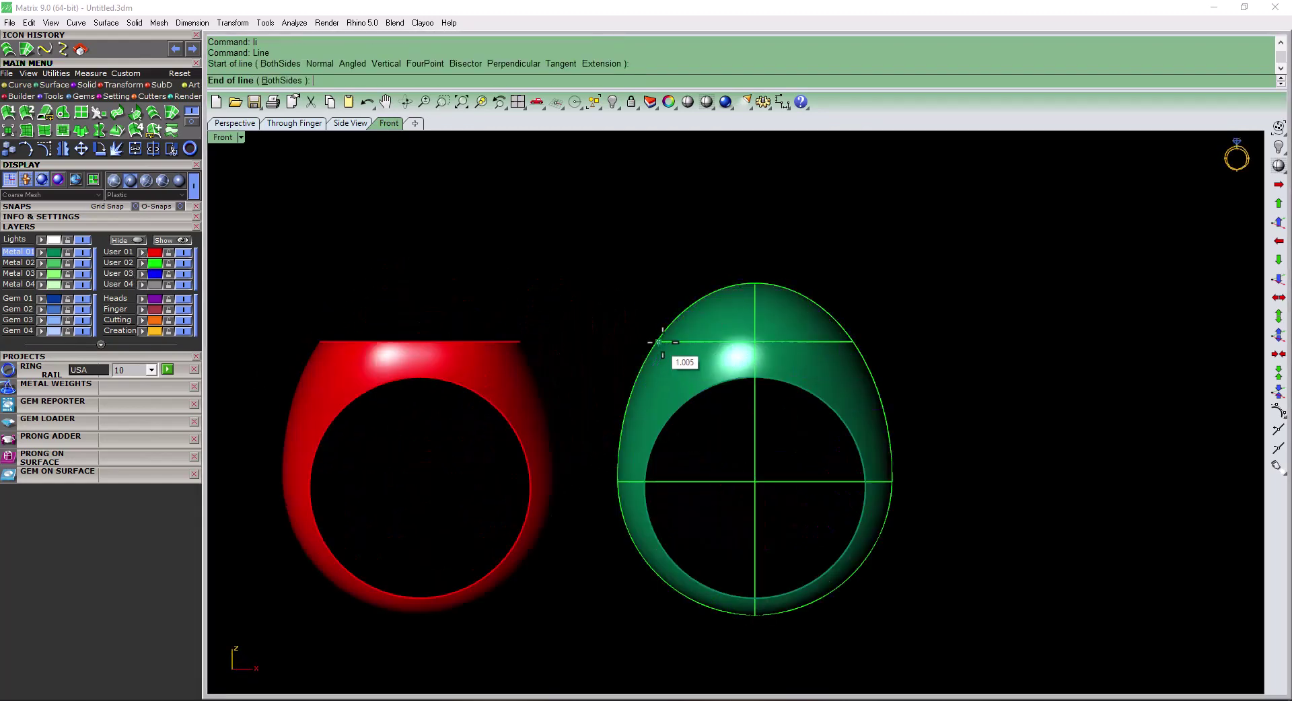
click(979, 342)
- Trim the top off the green ring and move it 30 units right
text(trim)
key(Return)
key(Return)
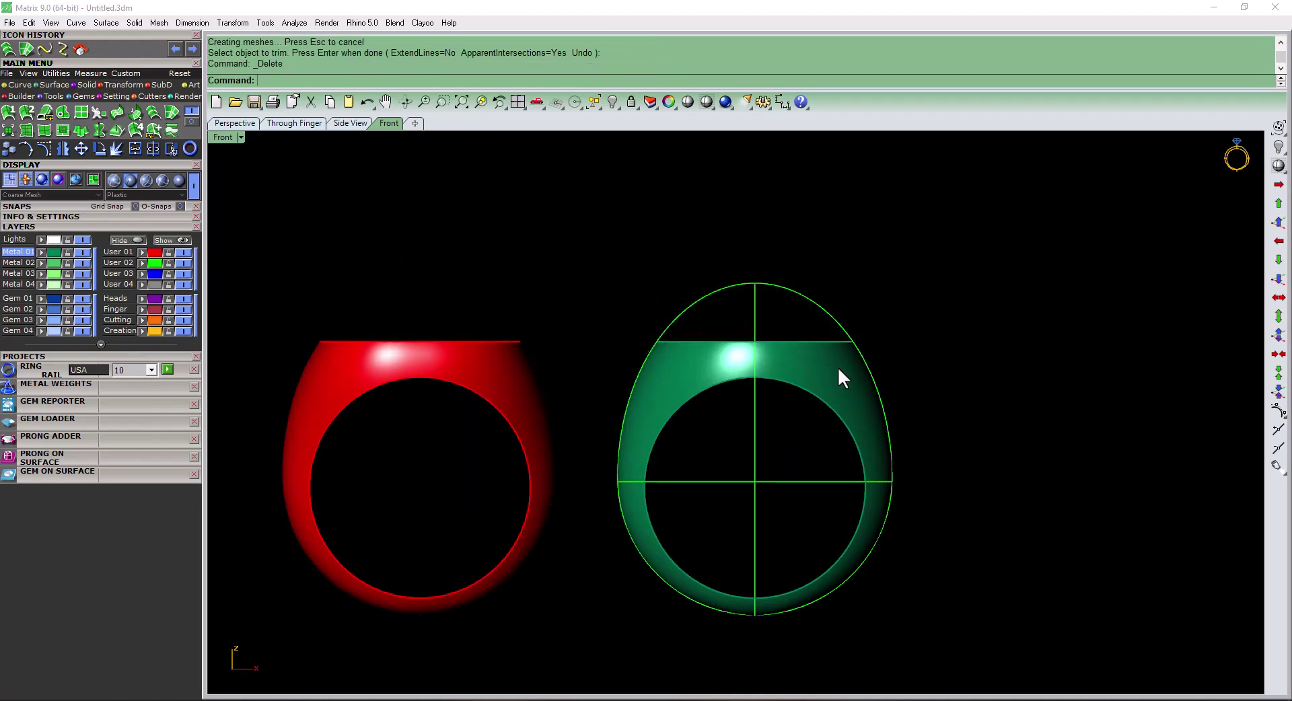
click(836, 376)
text(m)
key(Return)
click(694, 432)
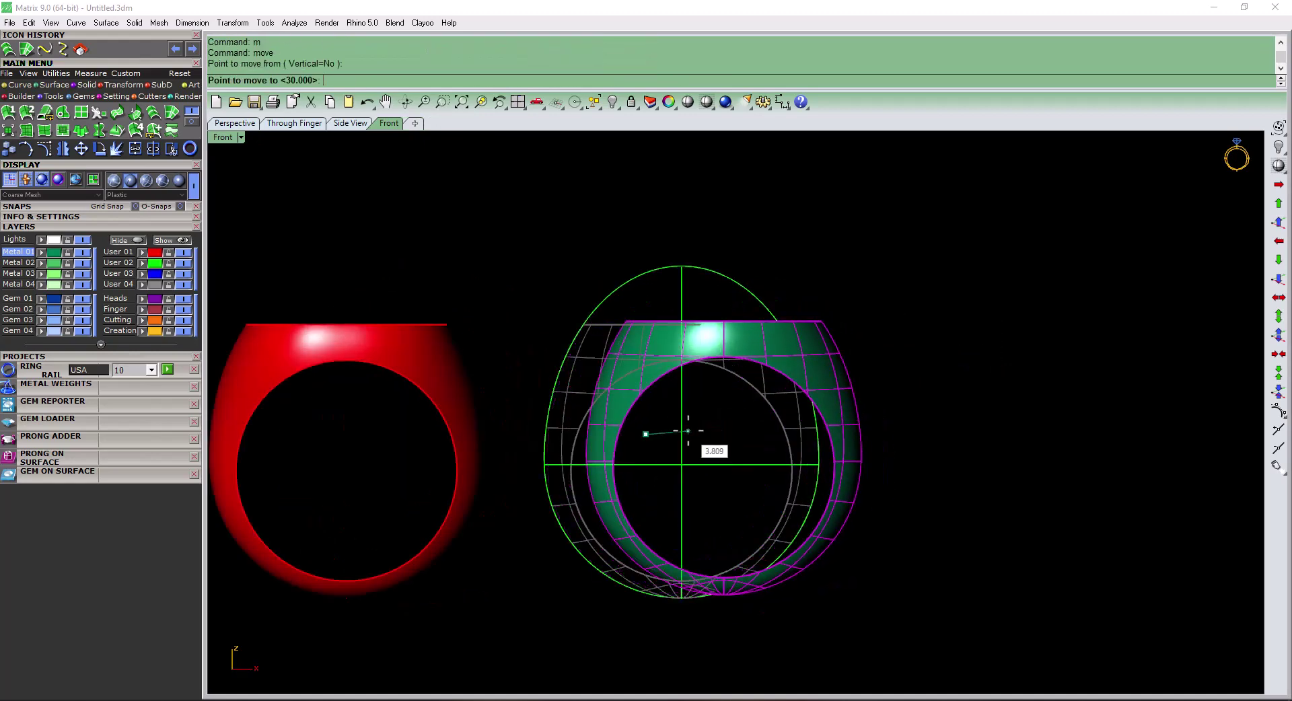
text(30)
key(Return)
click(689, 434)
- Hide the Finger layer and put the right ring on the red User 01 layer
scroll(679, 377, down, 1)
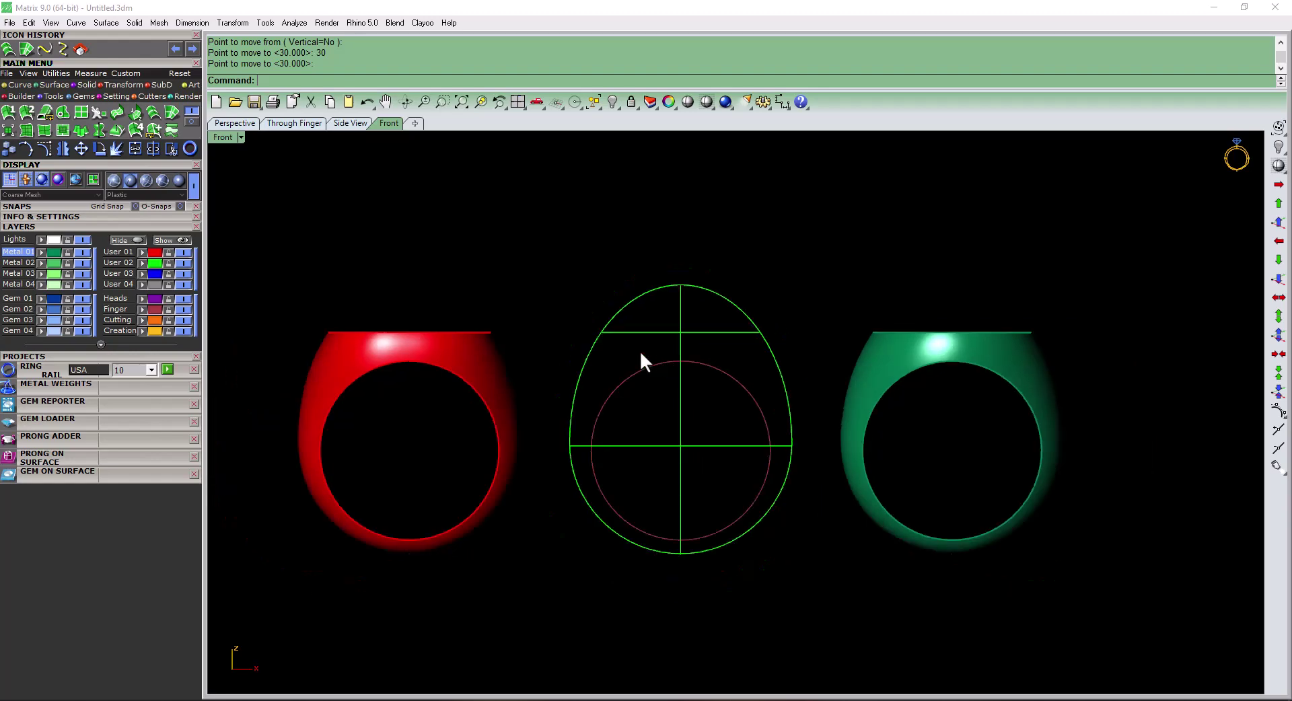
click(640, 368)
click(182, 309)
click(843, 387)
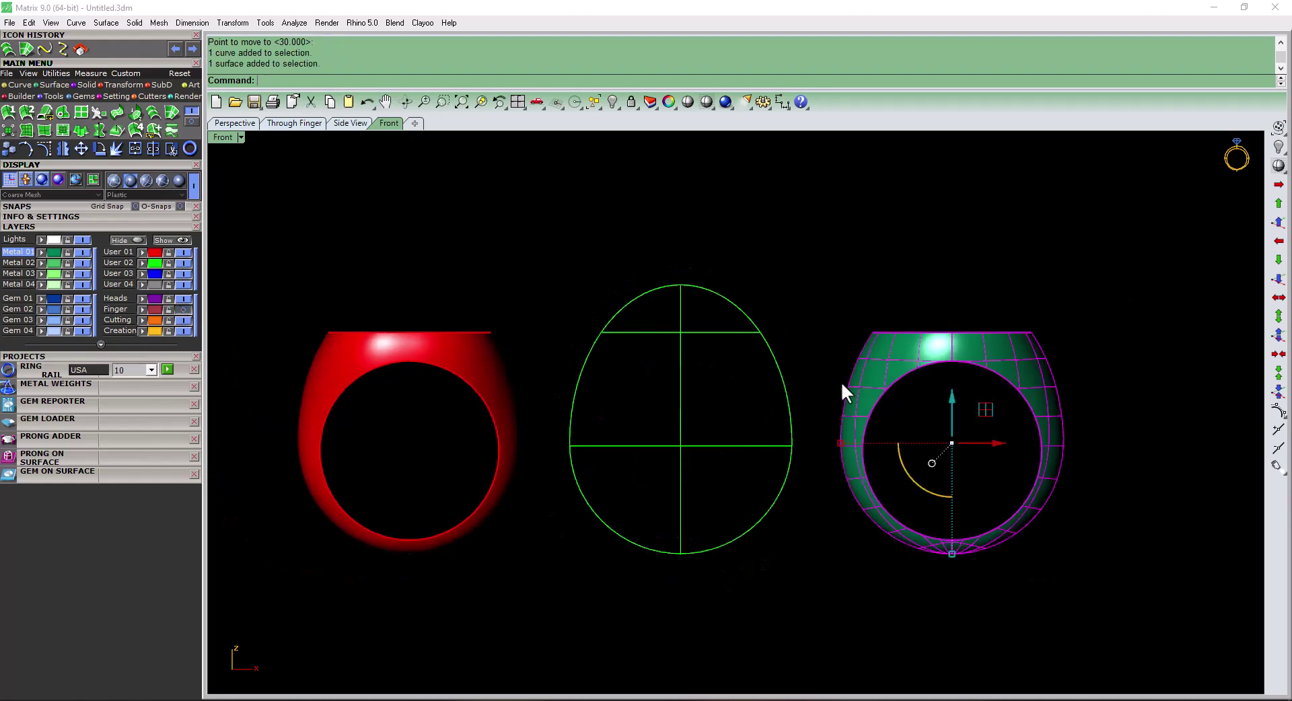
click(165, 254)
- Cap the open tops of the left and right red rings
right_drag(753, 350, 753, 430)
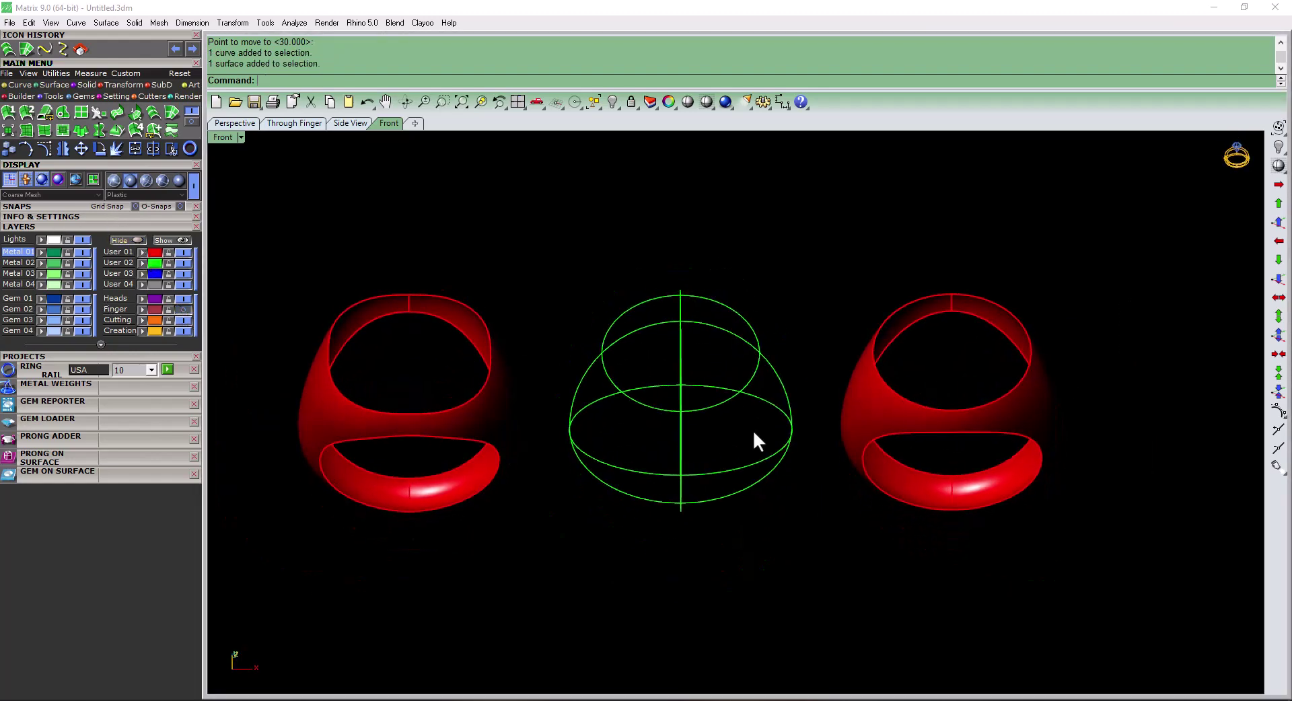
click(502, 414)
text(cap)
key(Return)
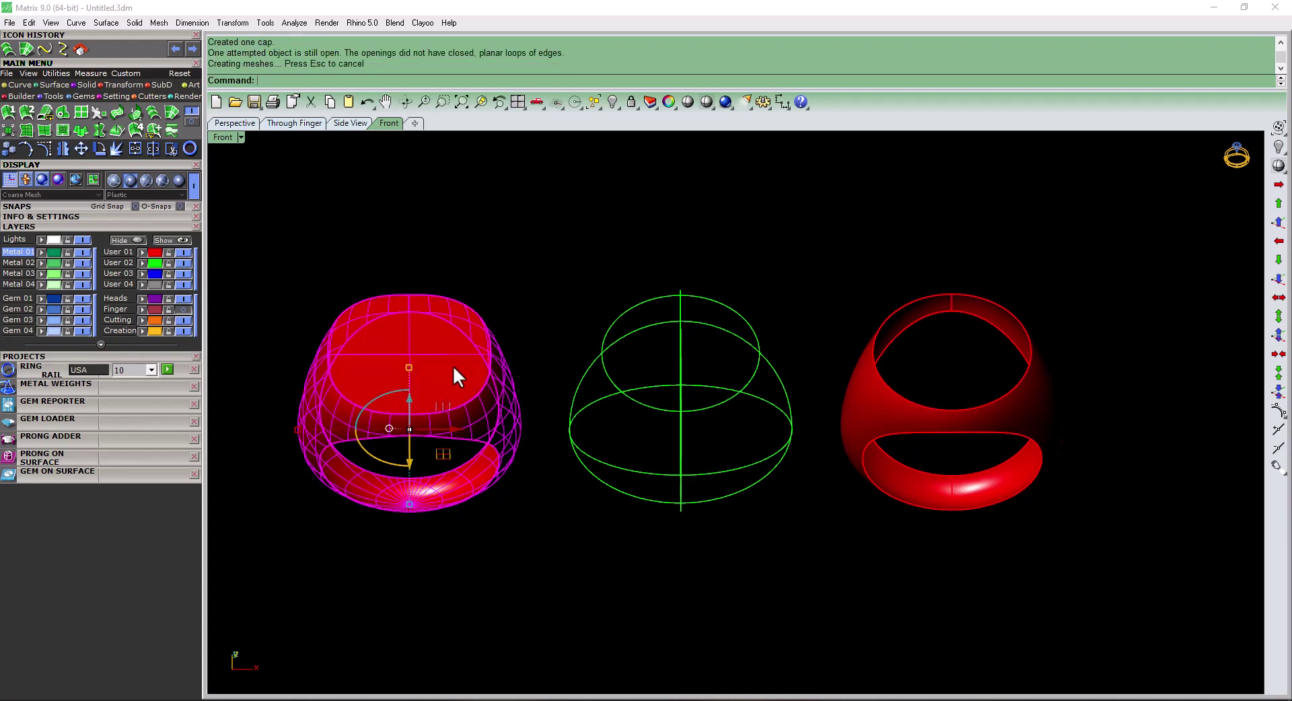
mouse_move(453, 366)
right_down()
mouse_move(462, 505)
mouse_move(442, 495)
right_up()
click(1014, 432)
right_drag(1019, 496, 354, 427)
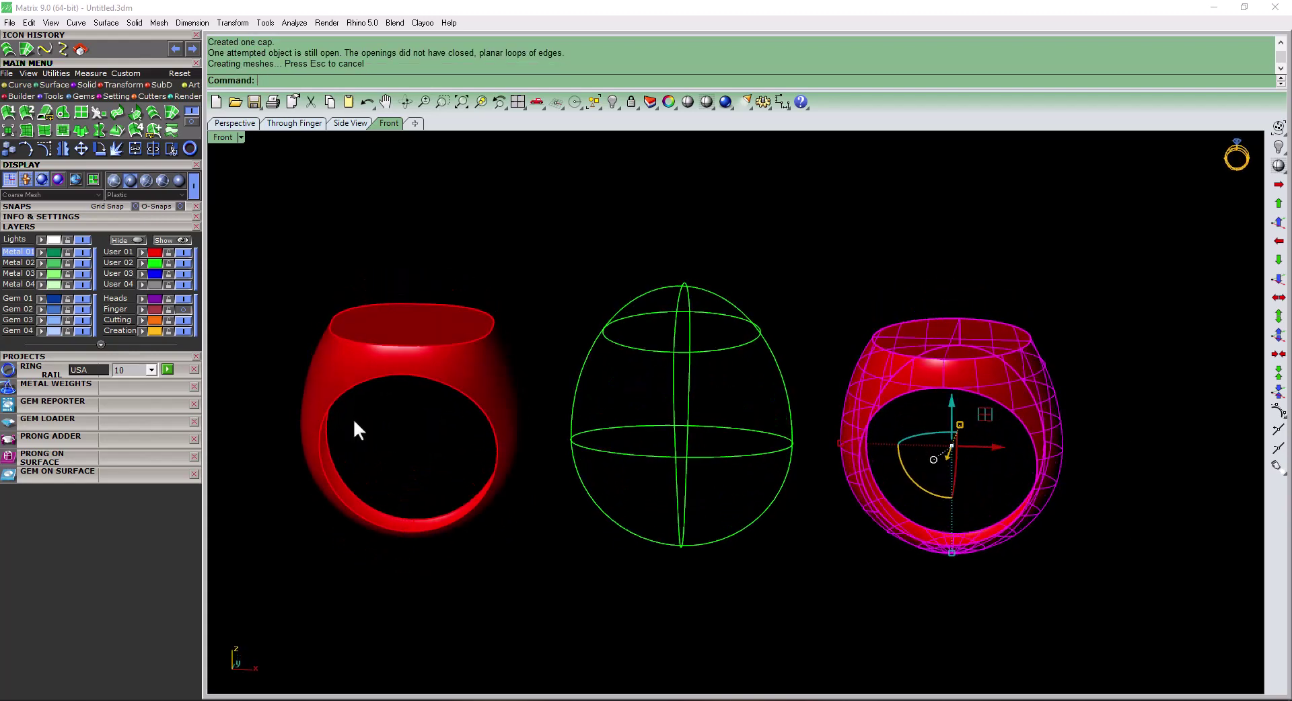
key(Escape)
text(loft)
key(Return)
- Duplicate the left ring's hole rim edges as curves, trying and undoing a loft
key(Escape)
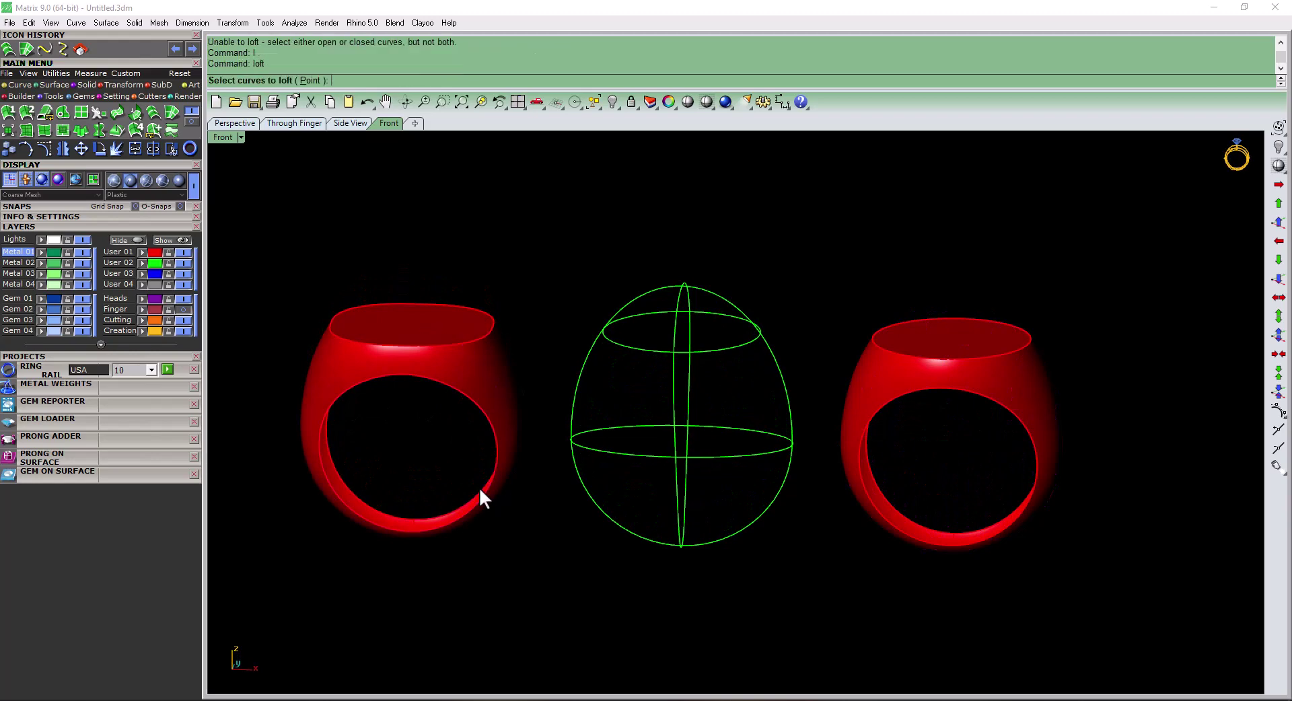
mouse_move(479, 487)
right_down()
mouse_move(595, 355)
mouse_move(476, 338)
right_up()
text(DupEdge)
key(Return)
click(529, 288)
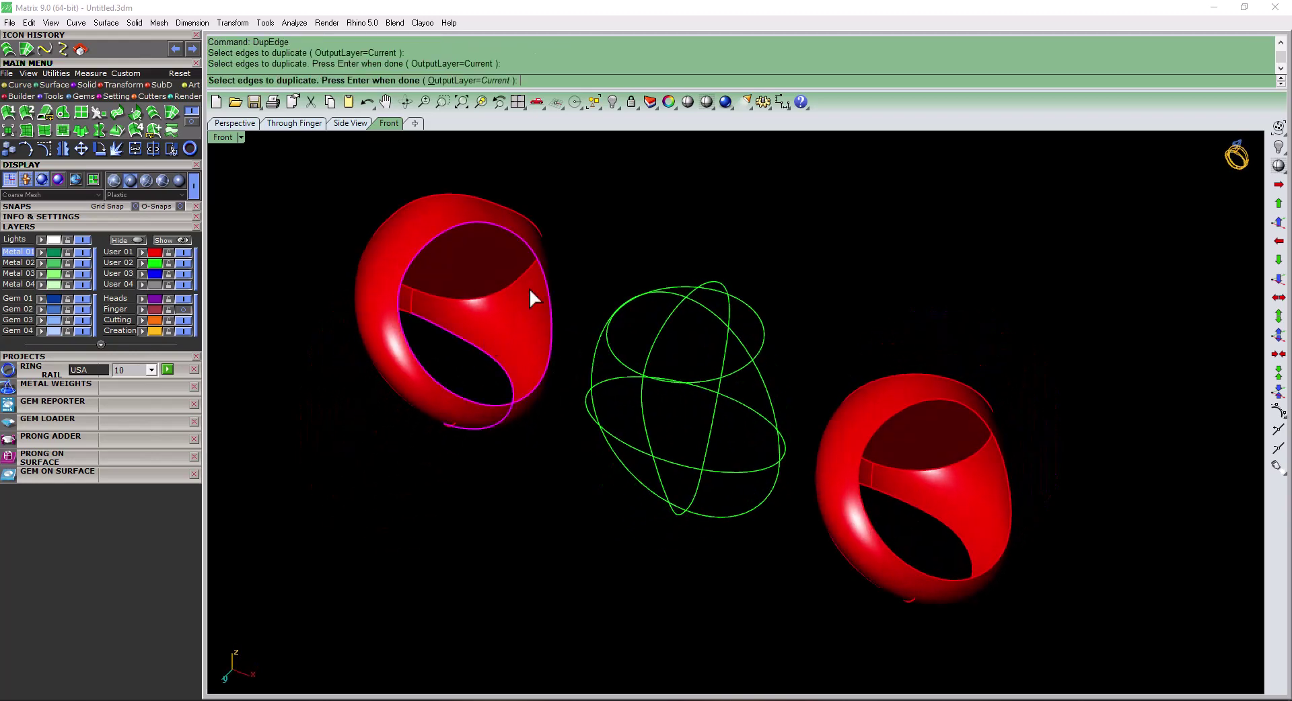
mouse_move(528, 288)
right_down()
mouse_move(461, 369)
mouse_move(366, 400)
right_up()
key(Return)
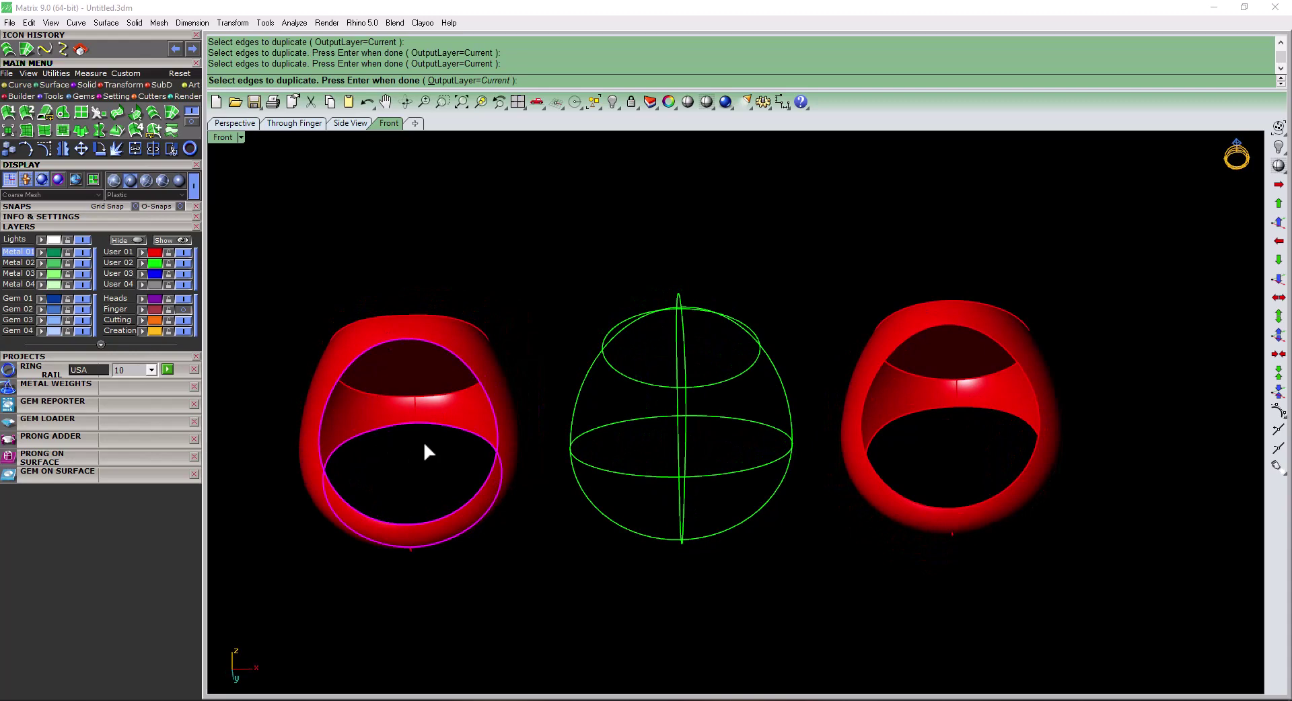
text(loft)
key(Return)
key(Return)
key(Return)
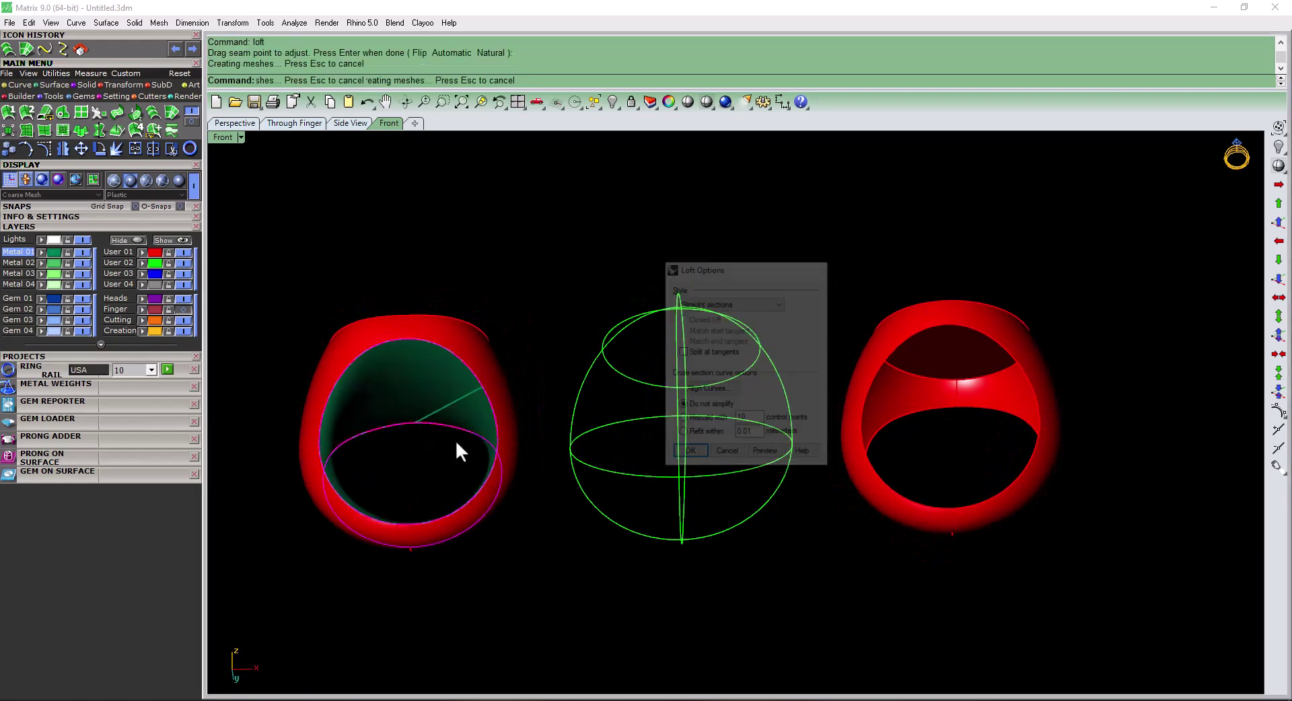
mouse_move(455, 440)
right_down()
mouse_move(535, 389)
mouse_move(496, 537)
right_up()
key(ctrl+z)
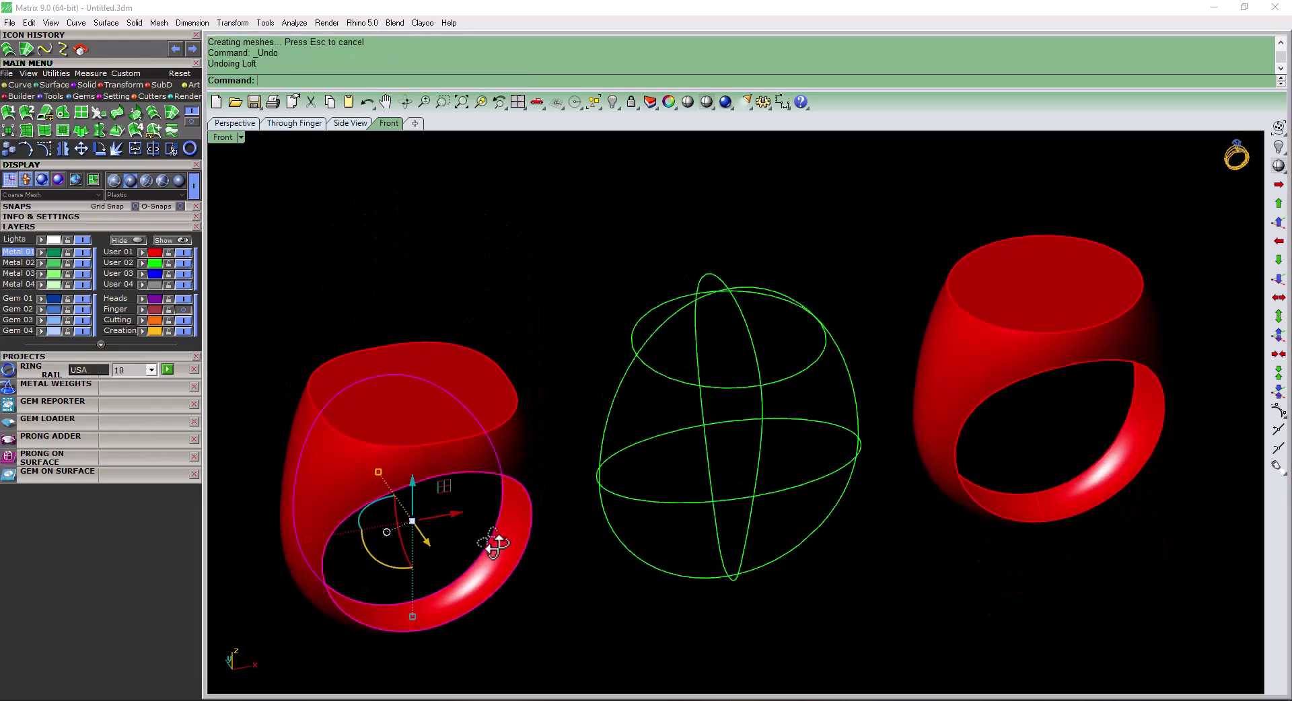
- Draw a rail line on the left ring and sweep a band surface along the rim curves
text(li)
key(Return)
scroll(395, 586, up, 3)
click(395, 586)
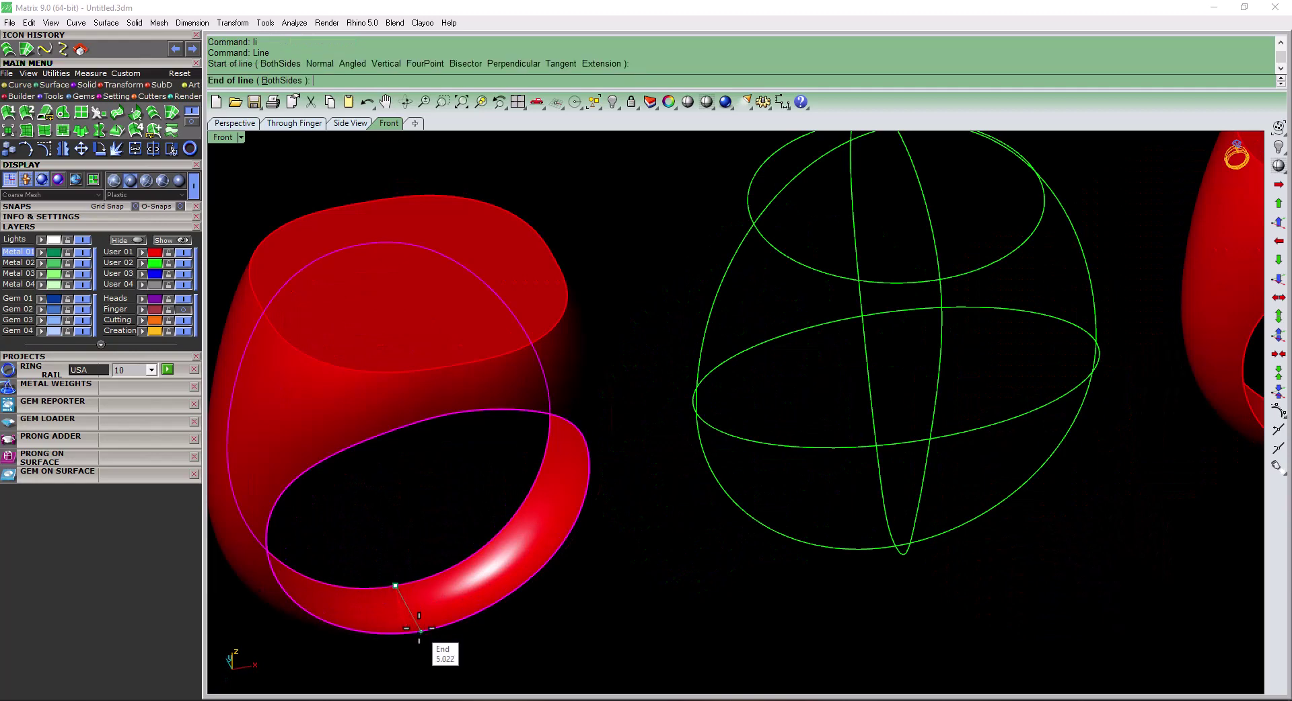
click(420, 631)
right_drag(499, 603, 387, 548)
text(s)
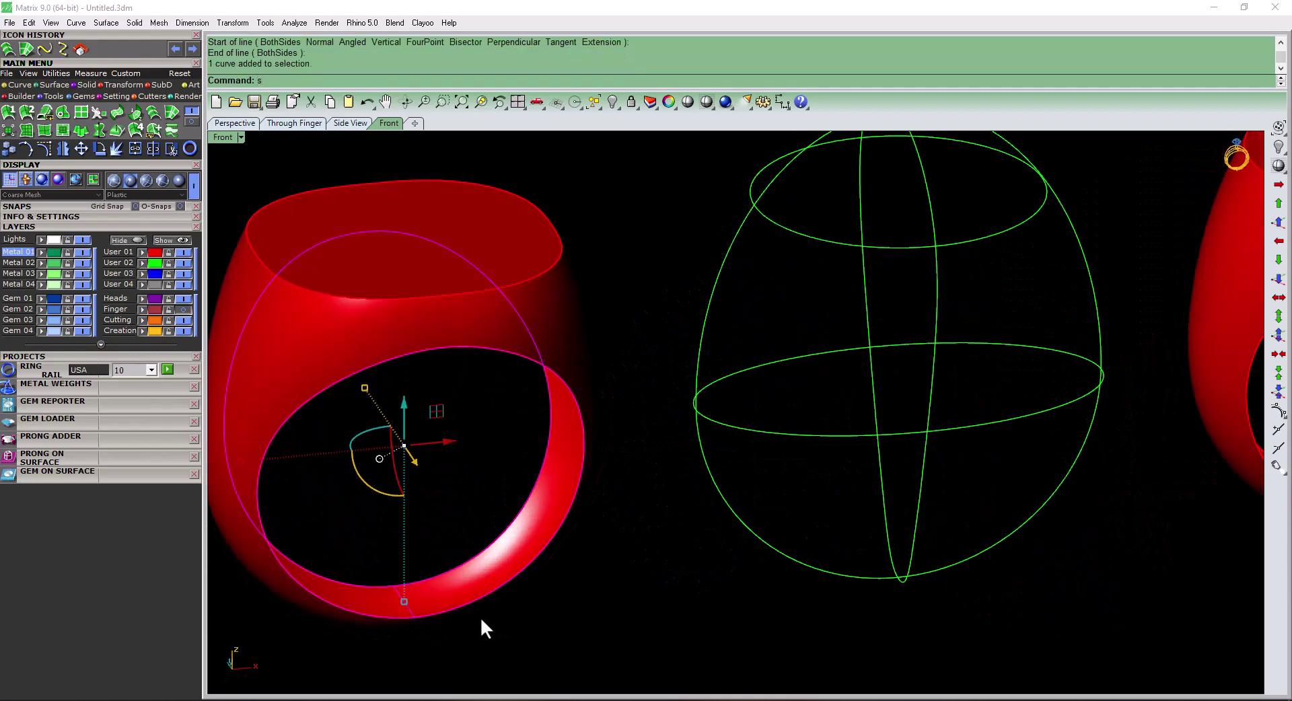
key(Return)
key(Return)
- Join the new band to the left ring into one closed solid
scroll(555, 490, down, 2)
right_drag(556, 490, 563, 353)
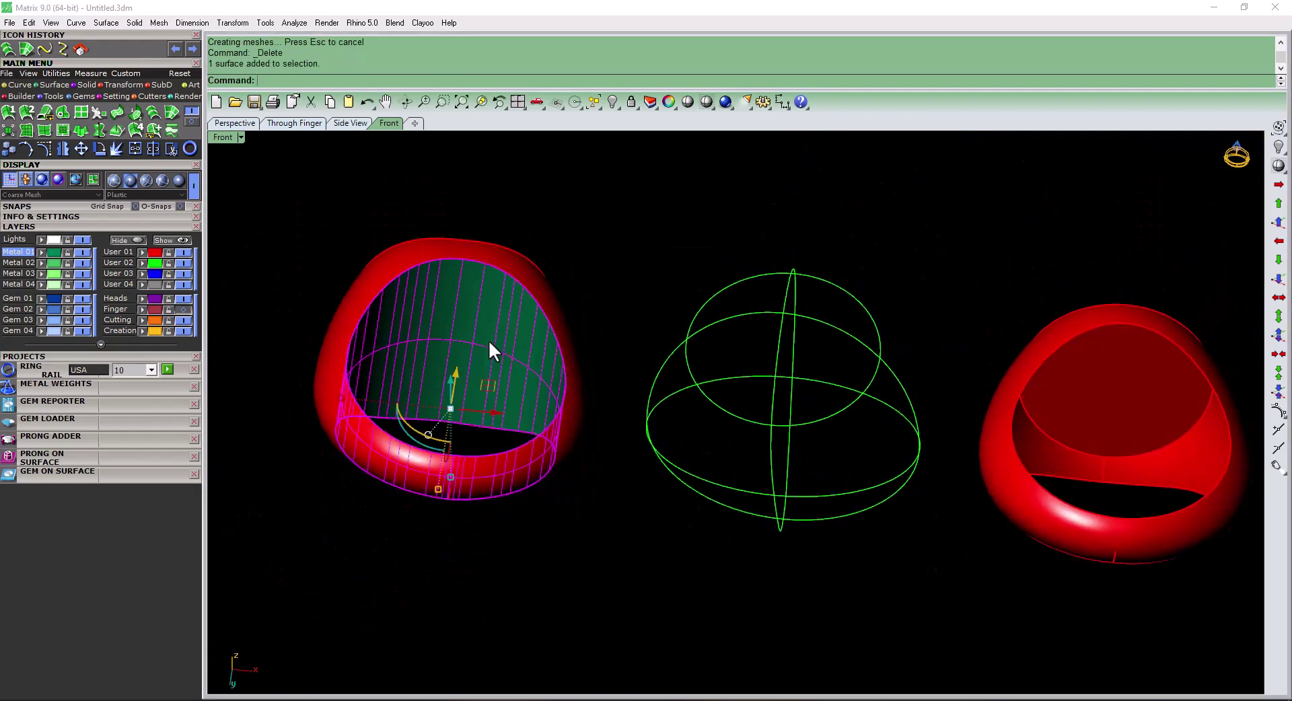
shift+click(464, 490)
scroll(572, 443, down, 2)
key(ctrl+j)
- Duplicate the right ring's inner rim edges and join them into one loop
text(de)
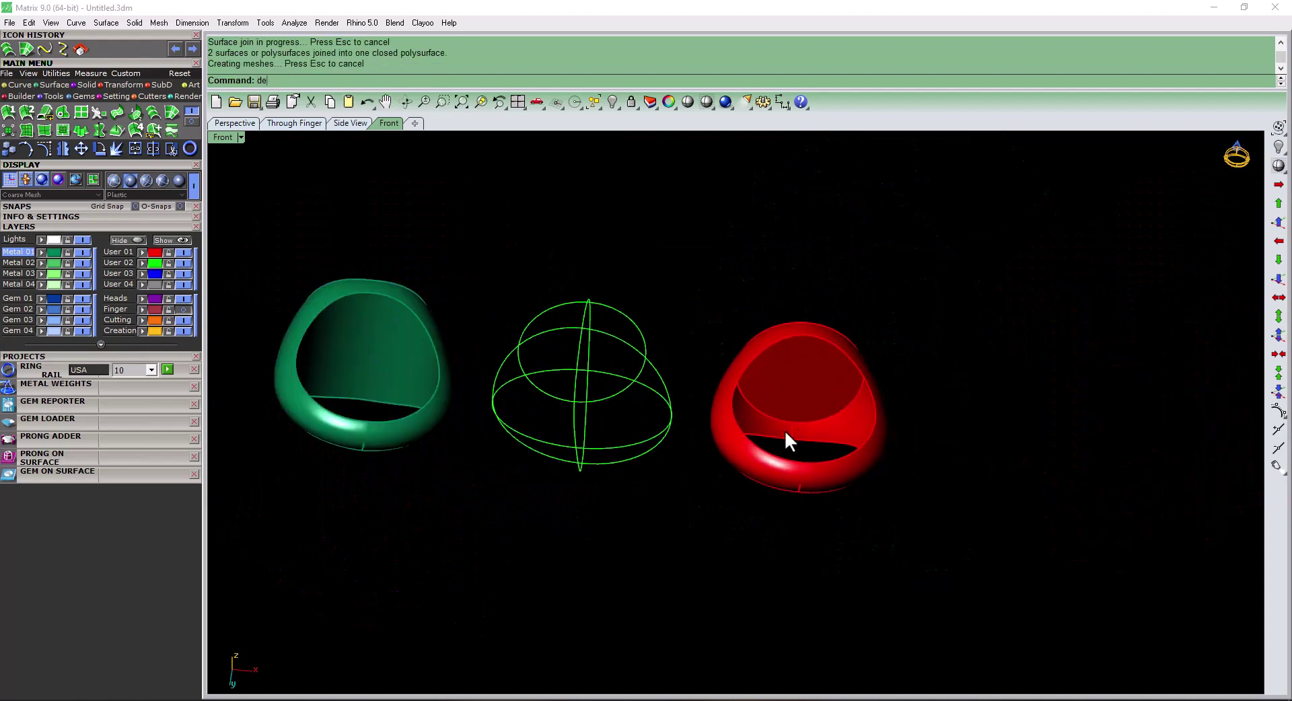
key(Return)
click(812, 444)
key(Home)
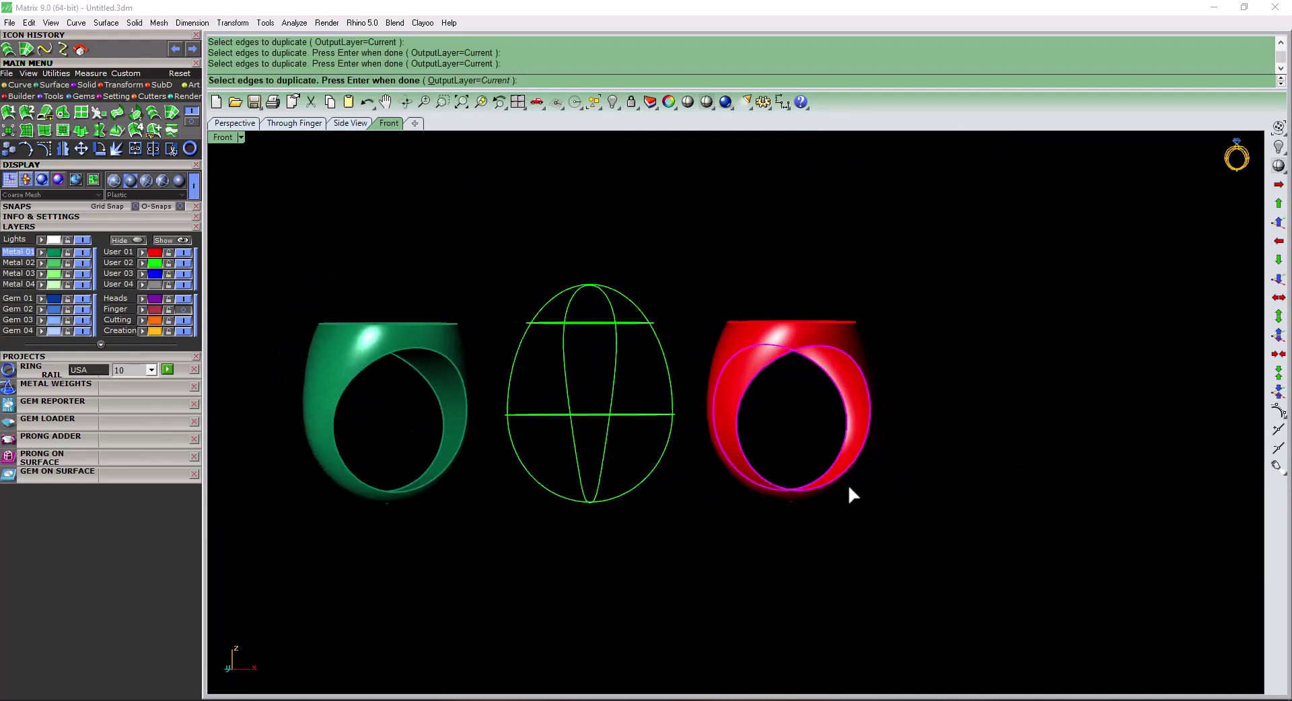
key(Return)
right_drag(848, 485, 843, 515)
scroll(834, 498, up, 3)
key(ctrl+j)
key(Escape)
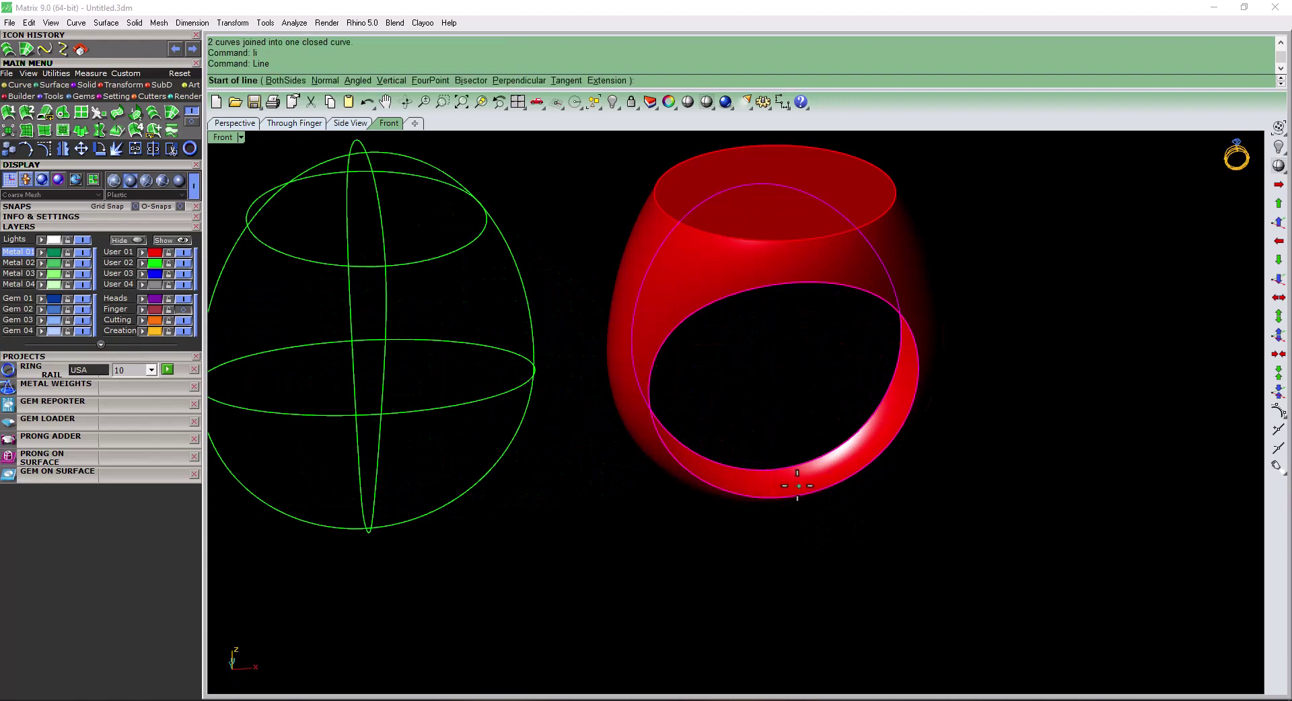
- Join the right ring with its new band into one closed solid
click(772, 469)
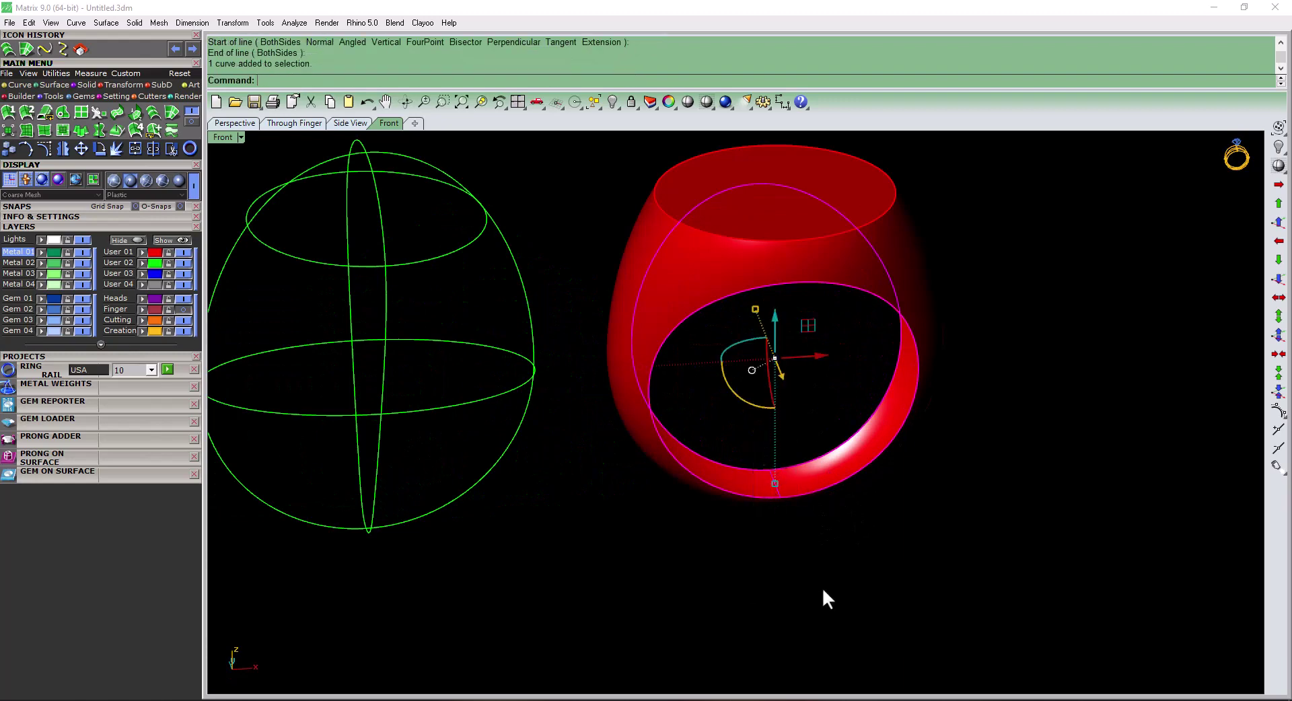
click(726, 295)
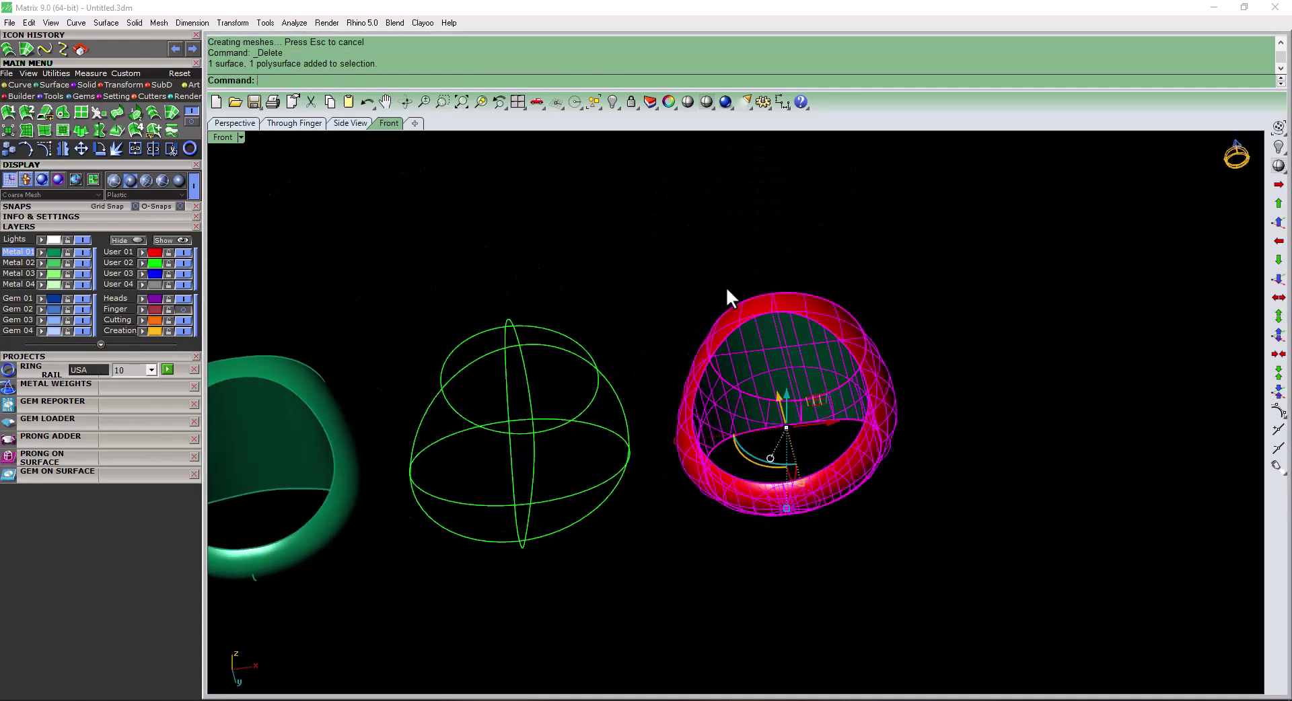
key(ctrl+j)
right_drag(773, 366, 830, 490)
- Hide the red User 01 layer and show the wavy top curve's control points in Top view
shift+click(325, 377)
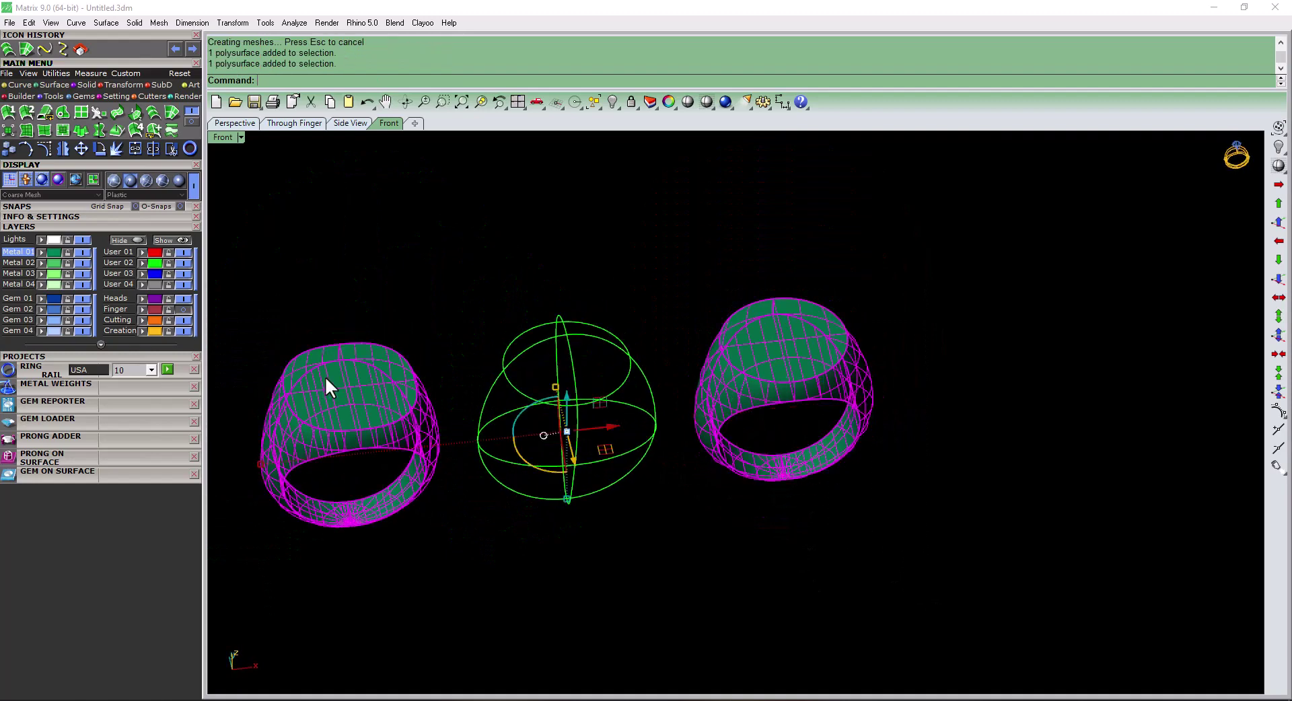
click(183, 251)
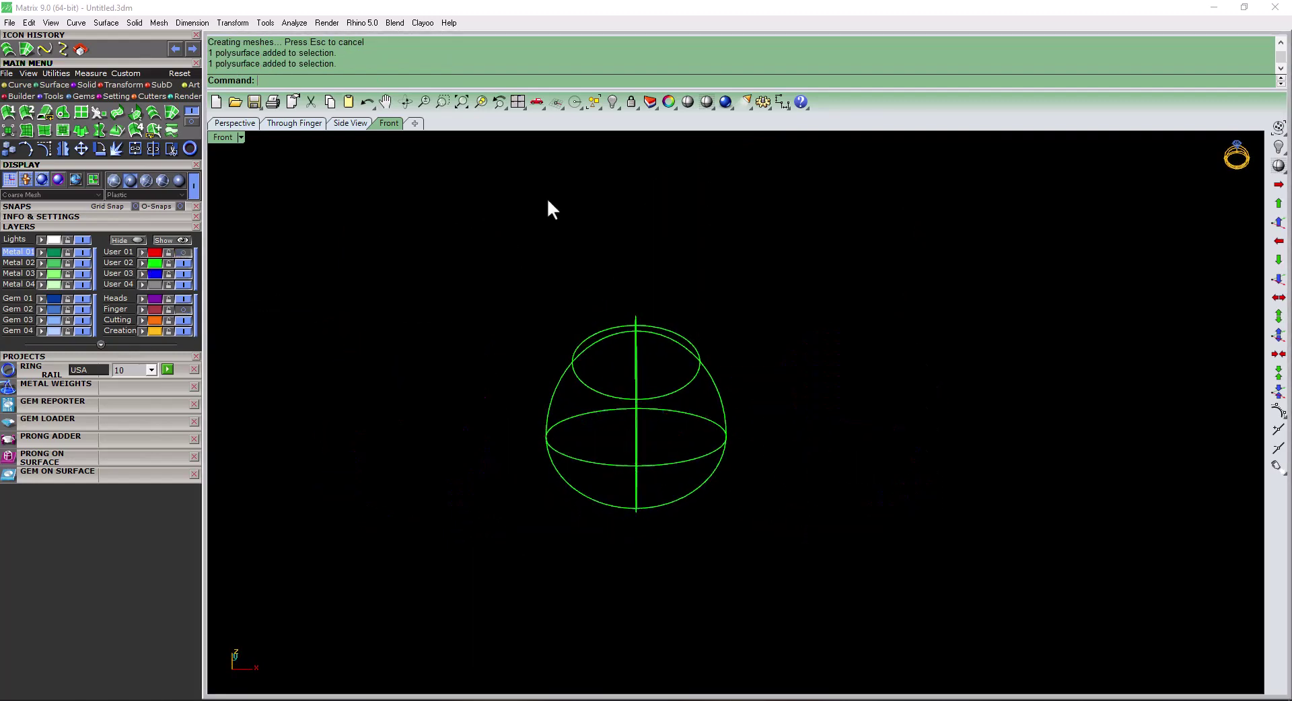
click(693, 346)
right_drag(694, 350, 696, 401)
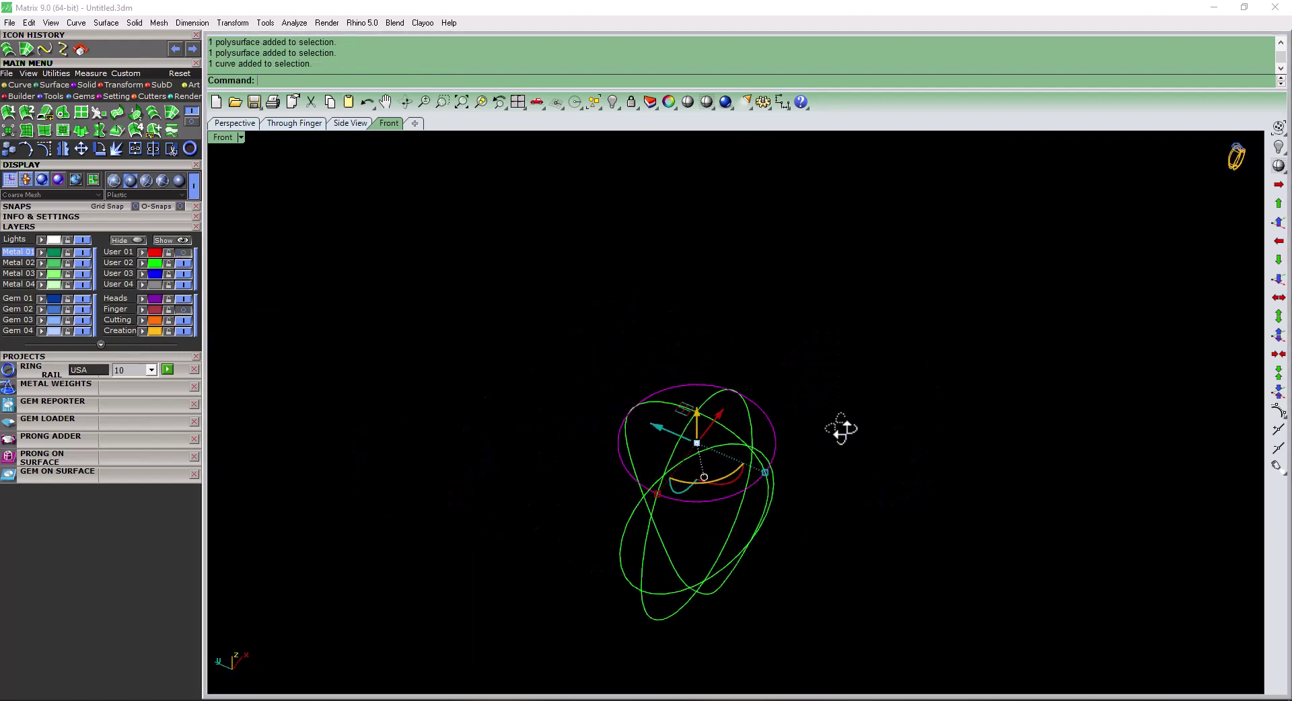
key(F10)
key(F11)
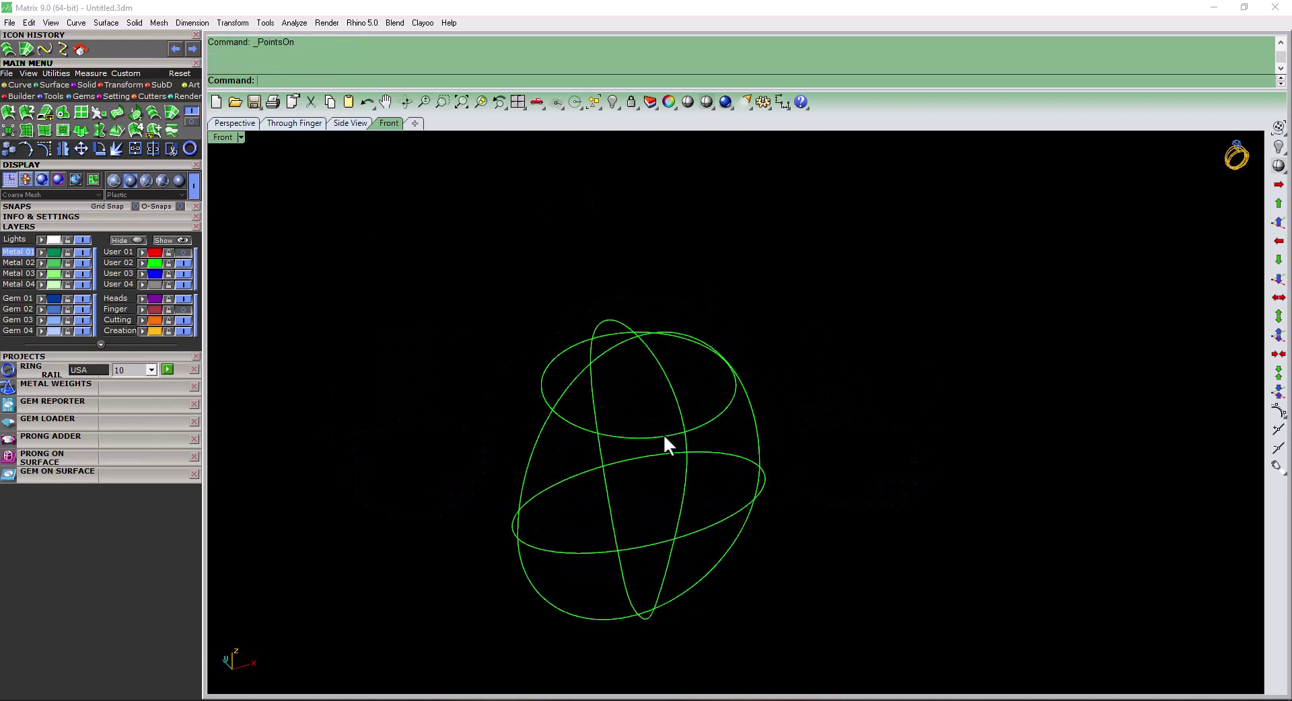
click(664, 434)
key(ctrl+F1)
key(F10)
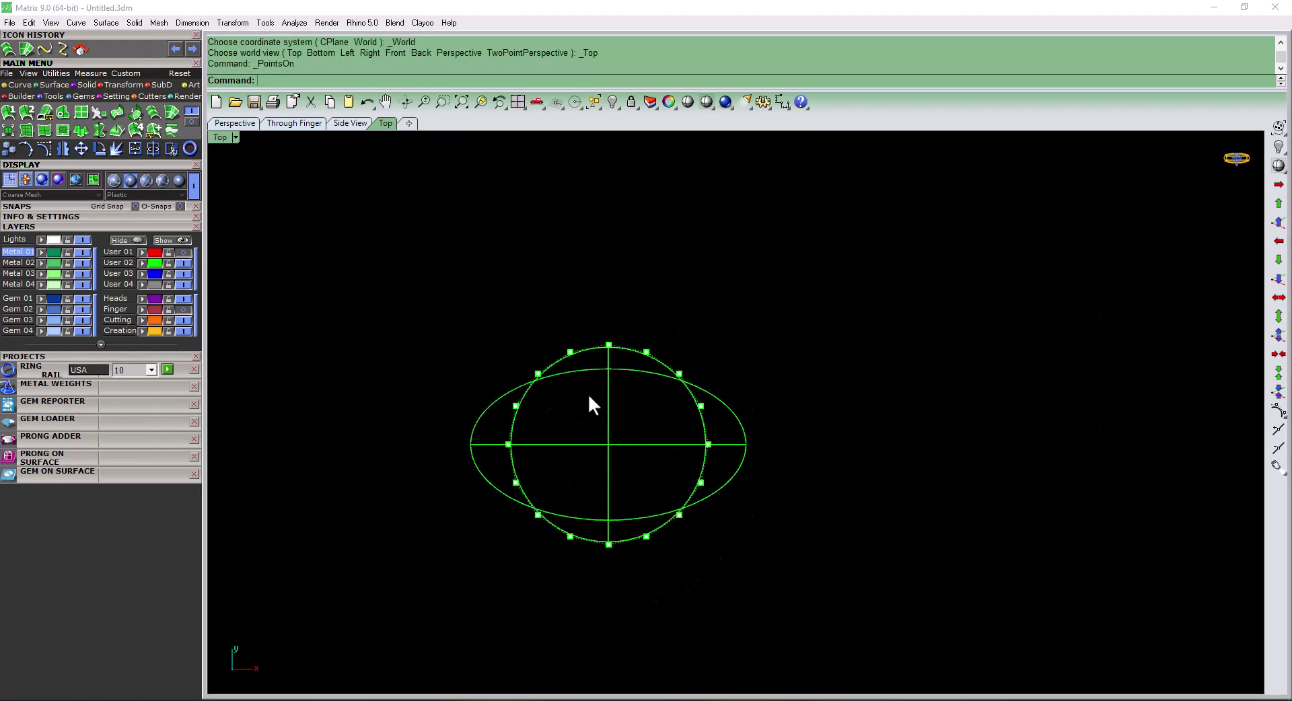
scroll(588, 394, up, 3)
- Select alternating control points and stretch them outward horizontally into scallops
drag(545, 318, 591, 369)
shift+drag(697, 317, 740, 366)
shift+click(817, 448)
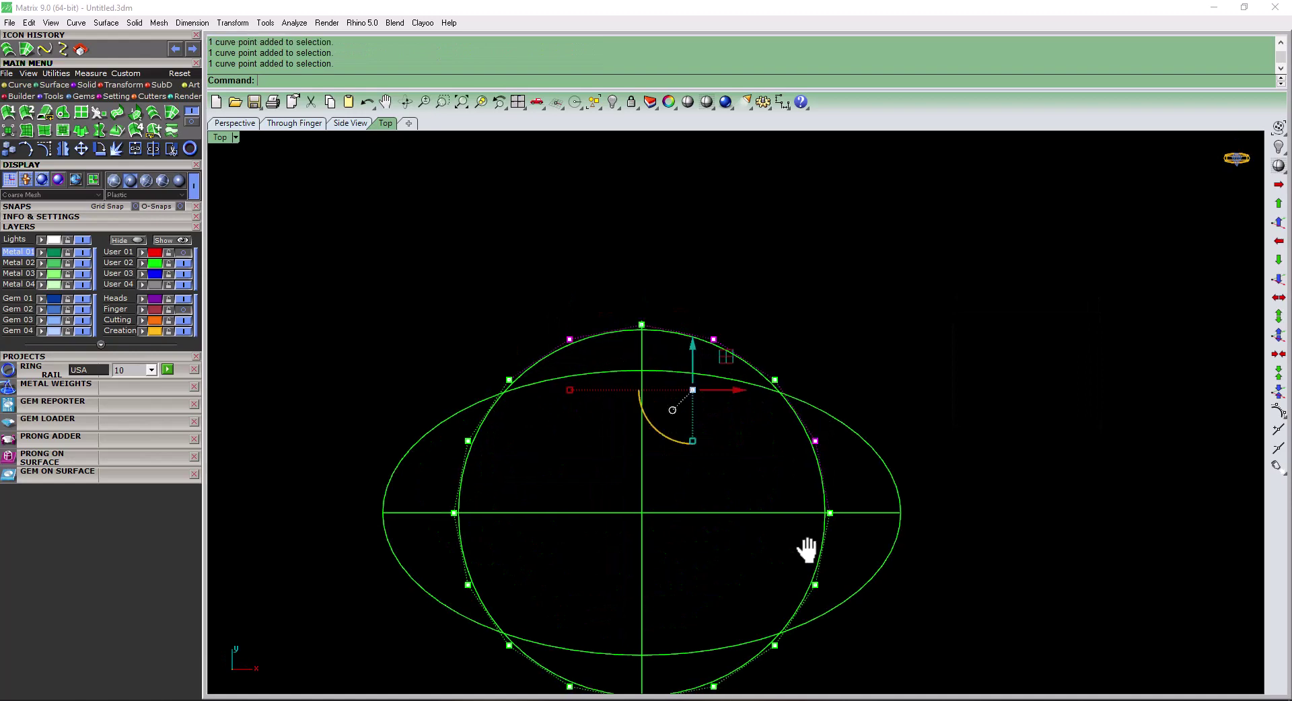
right_drag(808, 547, 807, 462)
shift+drag(802, 471, 831, 515)
shift+click(714, 607)
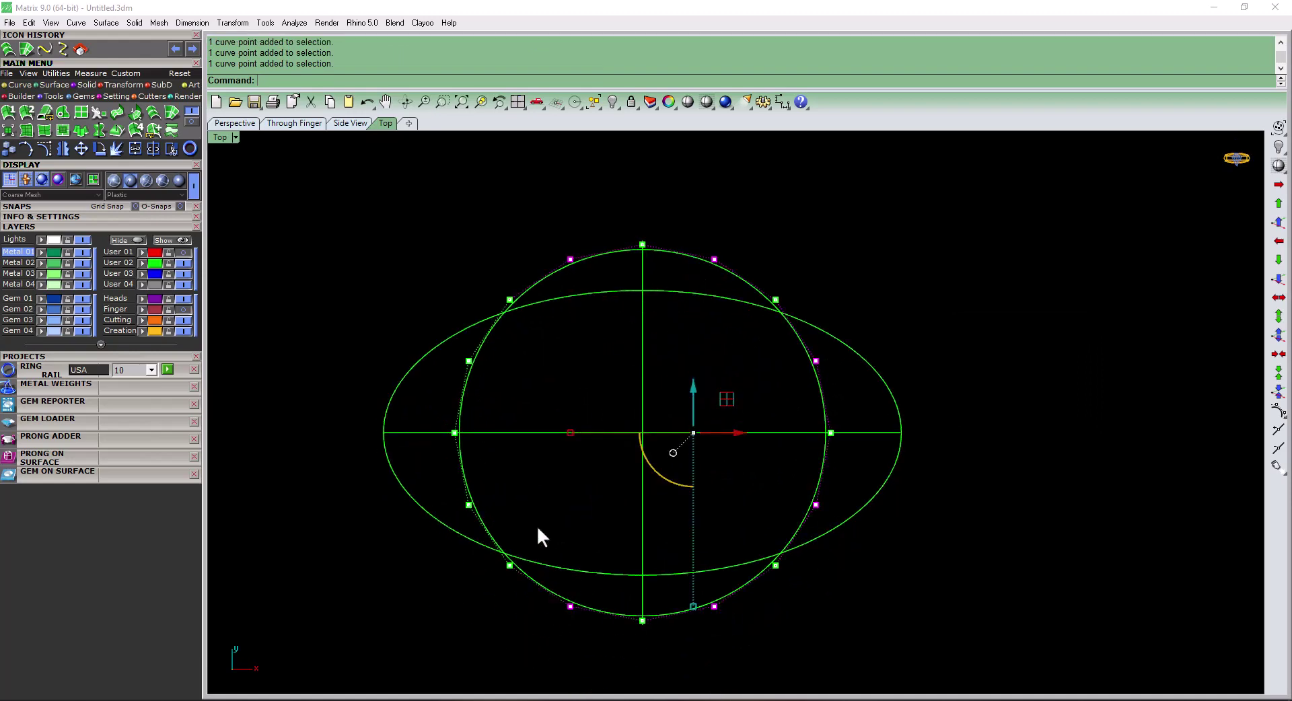
shift+click(468, 505)
drag(474, 437, 393, 428)
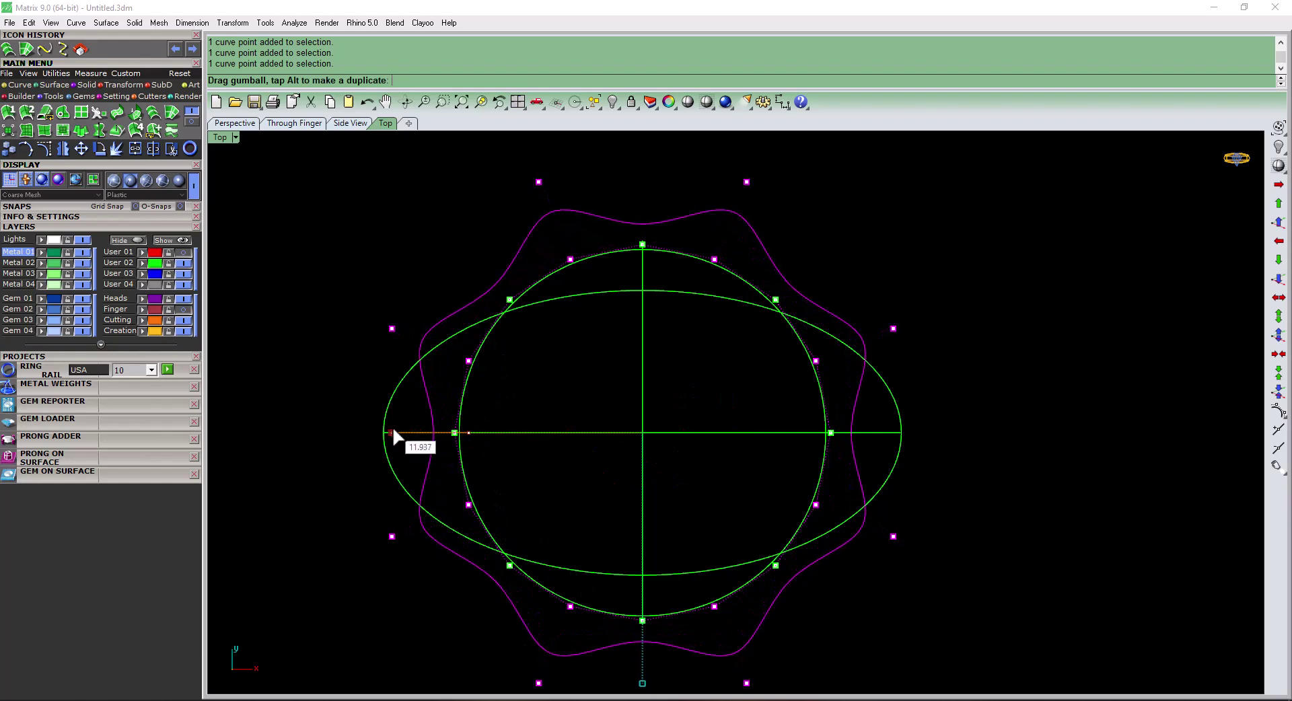
mouse_move(736, 496)
ctrl+shift+right_down()
mouse_move(673, 419)
mouse_move(750, 400)
mouse_move(733, 504)
mouse_move(741, 345)
ctrl+shift+right_up()
key(Escape)
- Build a NetworkSrf surface from all the egg-frame curves
drag(1259, 689, 395, 217)
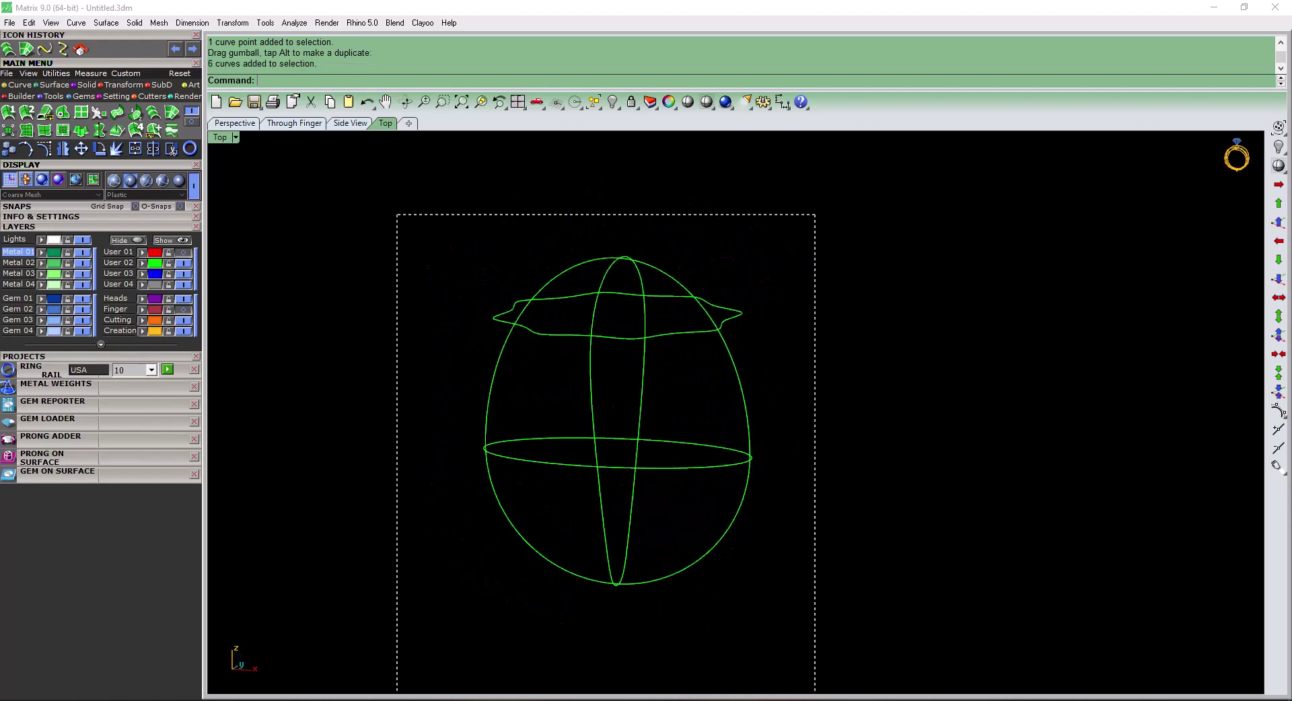
click(154, 111)
key(Return)
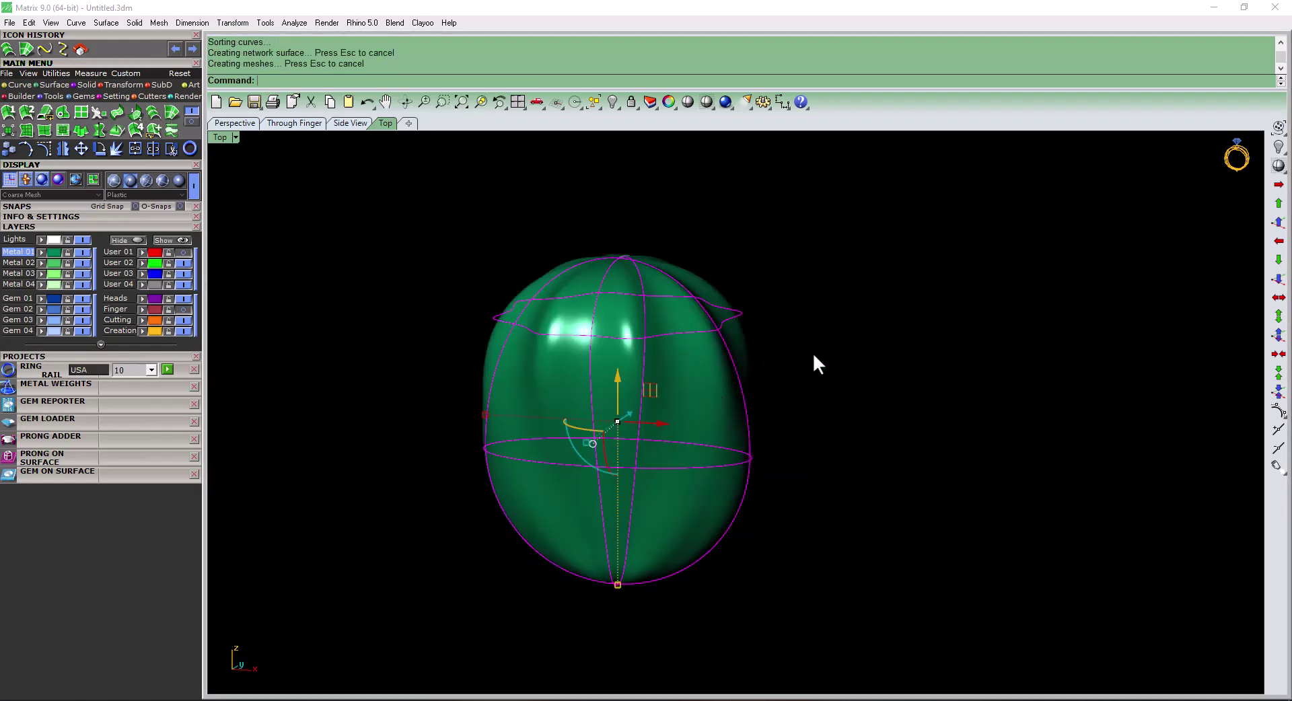
mouse_move(814, 330)
ctrl+shift+right_down()
mouse_move(750, 522)
mouse_move(792, 349)
mouse_move(1008, 442)
mouse_move(762, 386)
mouse_move(674, 422)
mouse_move(658, 193)
mouse_move(609, 378)
mouse_move(632, 304)
ctrl+shift+right_up()
click(750, 402)
ctrl+shift+right_drag(1102, 384, 715, 380)
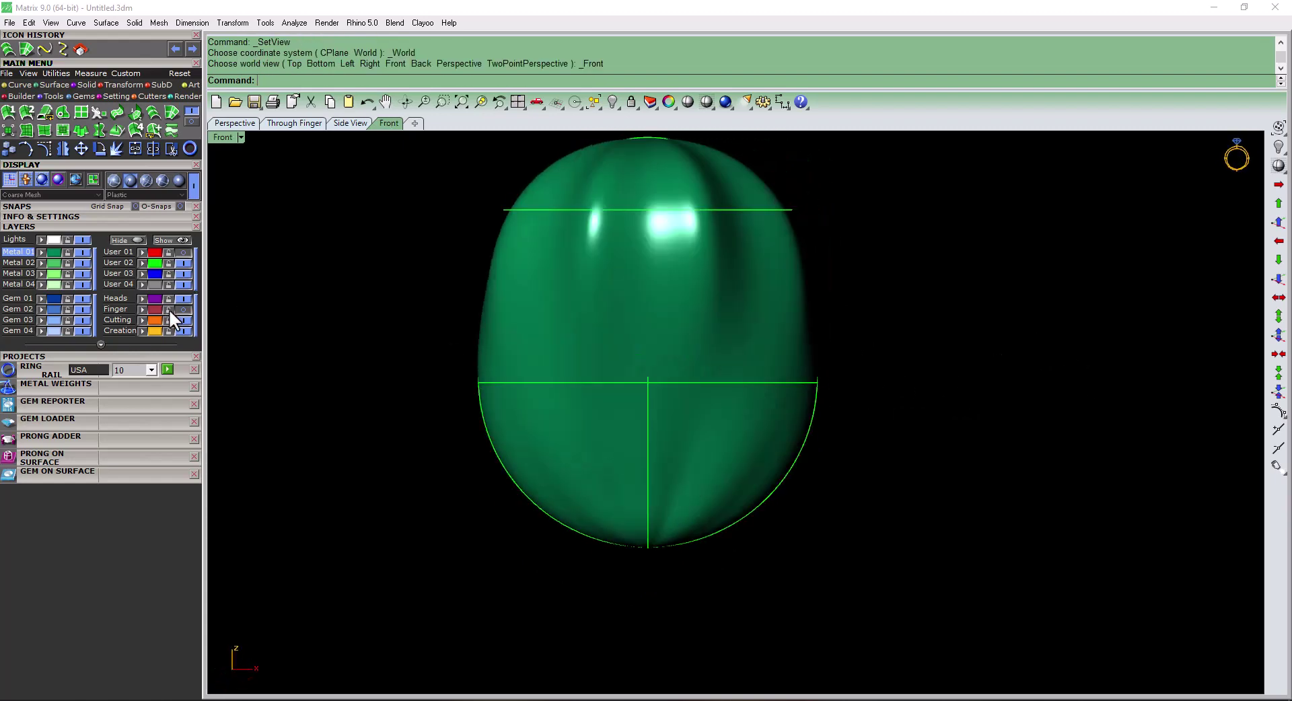
- Cut the finger hole through the body with a circle in Front view
click(647, 383)
click(735, 334)
click(604, 329)
click(722, 342)
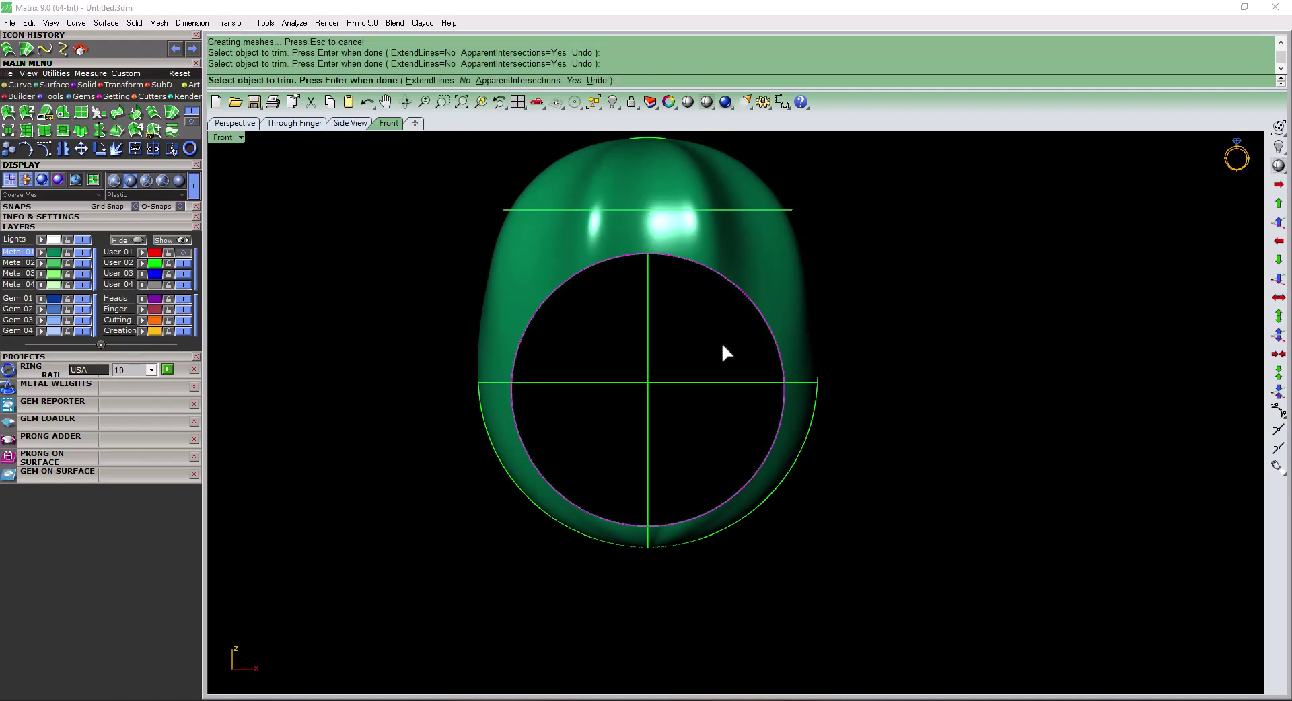
key(Return)
- Trim off the ring top with the horizontal line, then delete the line
click(517, 209)
text(li)
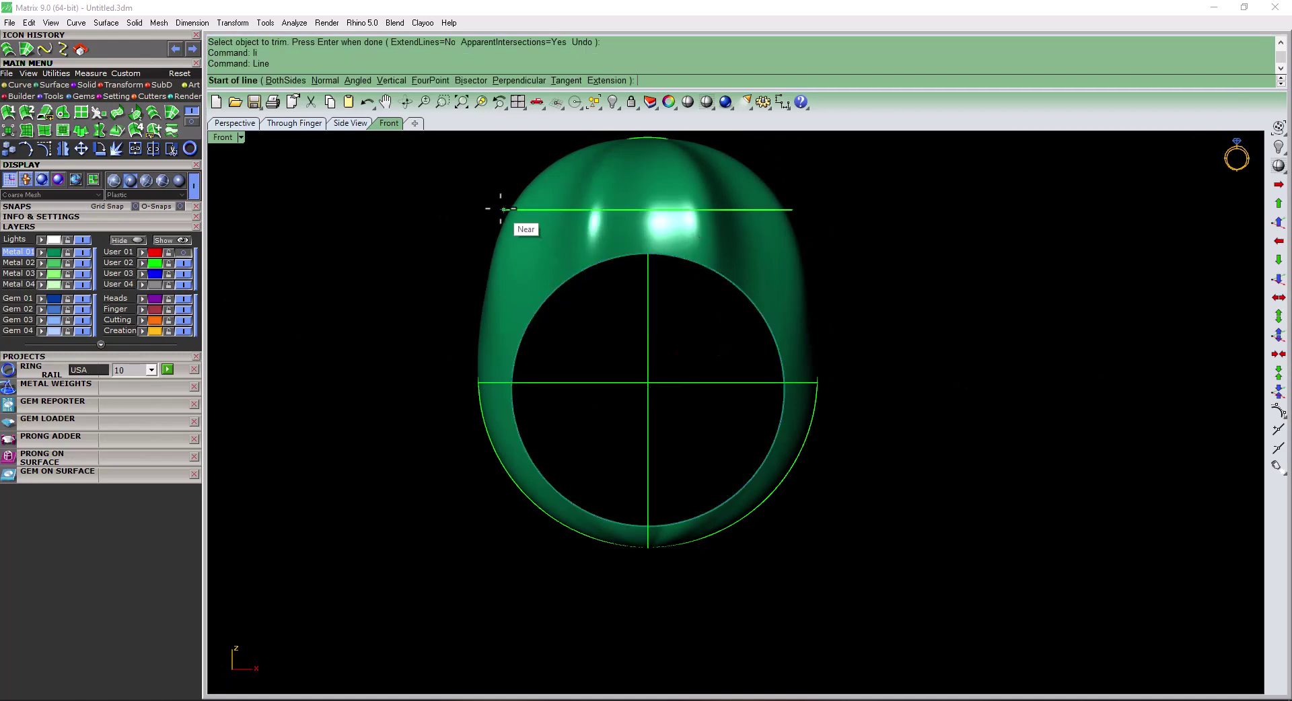
text(t)
key(Return)
click(751, 179)
key(Return)
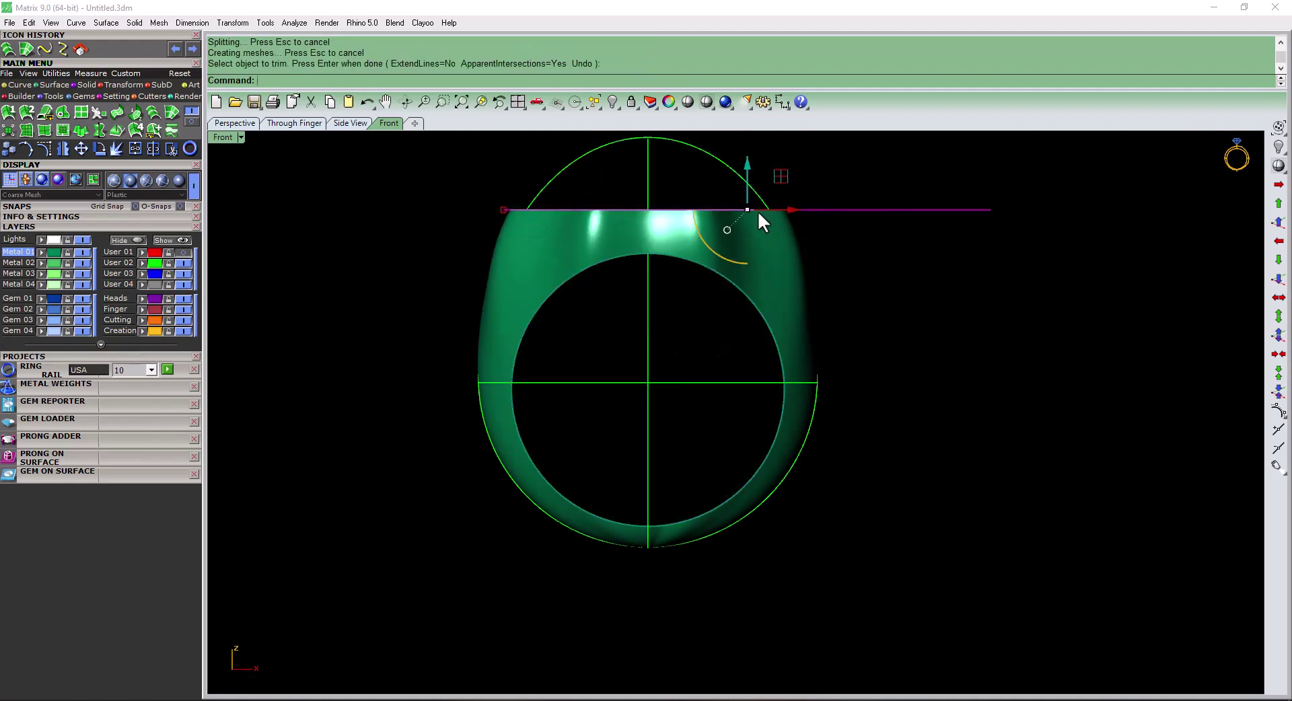
key(Delete)
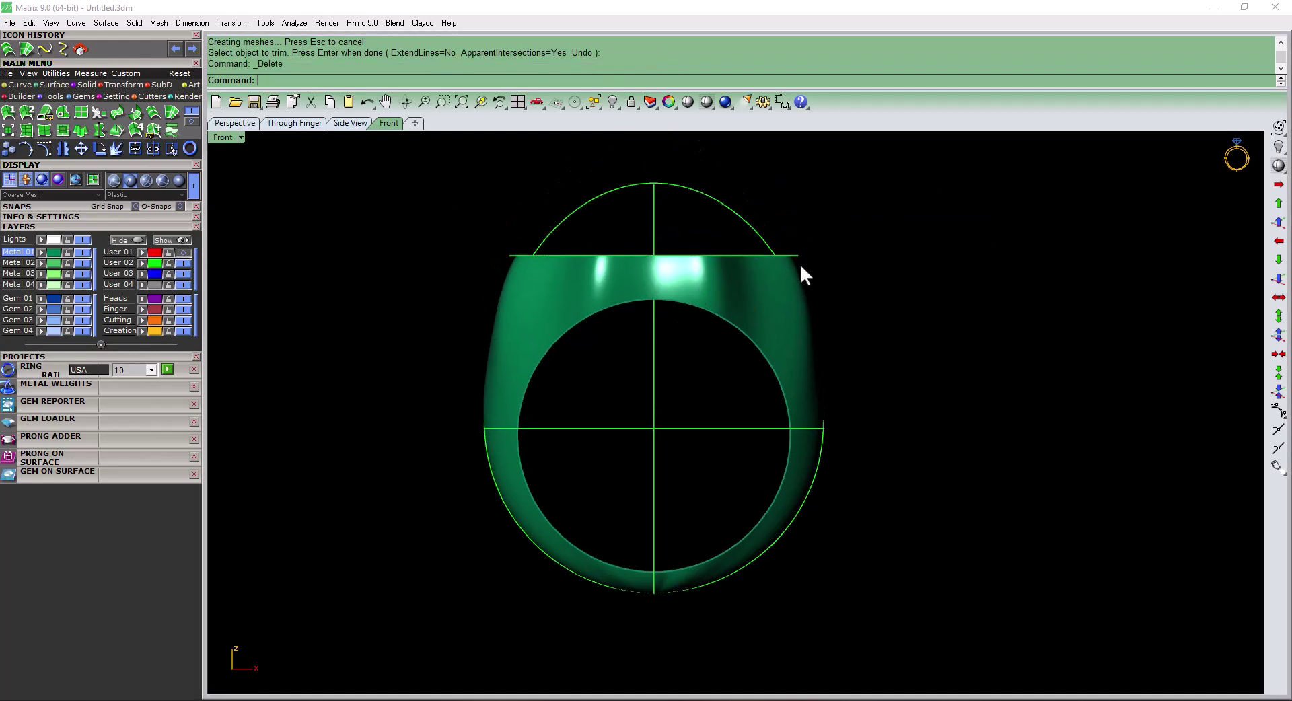
mouse_move(801, 264)
right_down()
mouse_move(225, 257)
mouse_move(750, 433)
right_up()
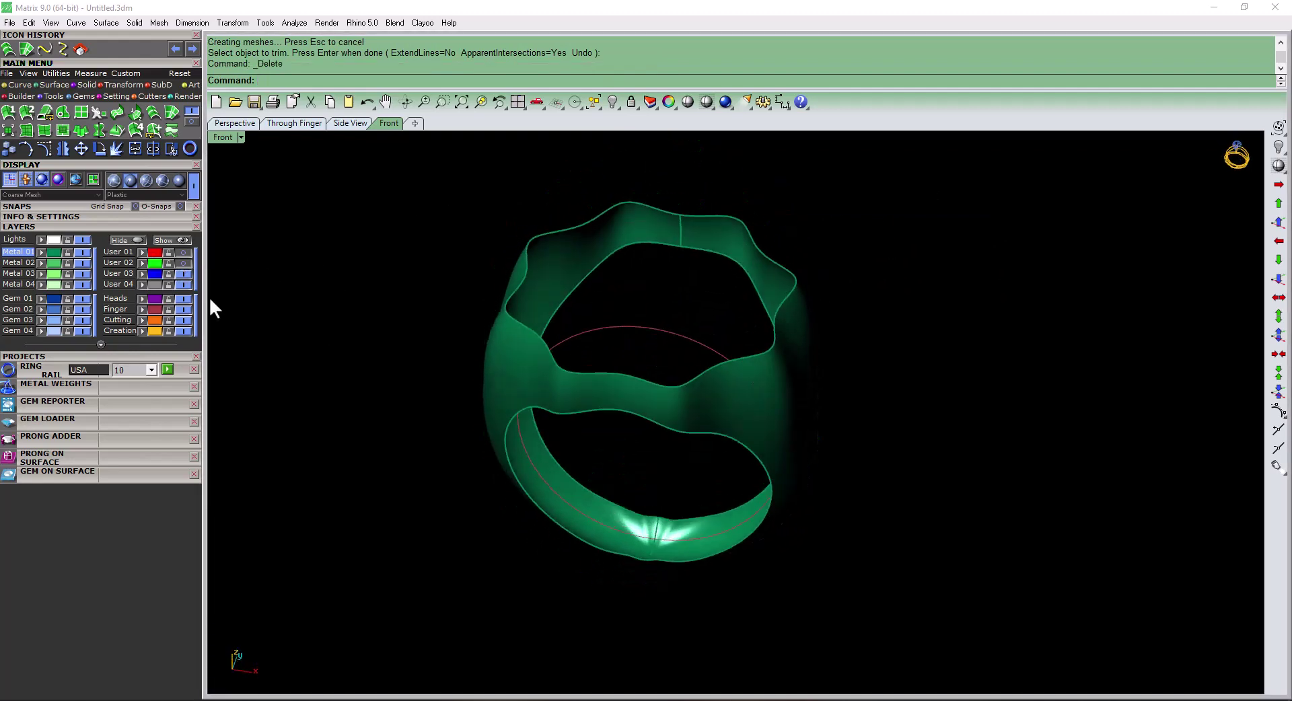
- Hide the Finger layer and cap the ring's wavy top
click(182, 309)
click(688, 414)
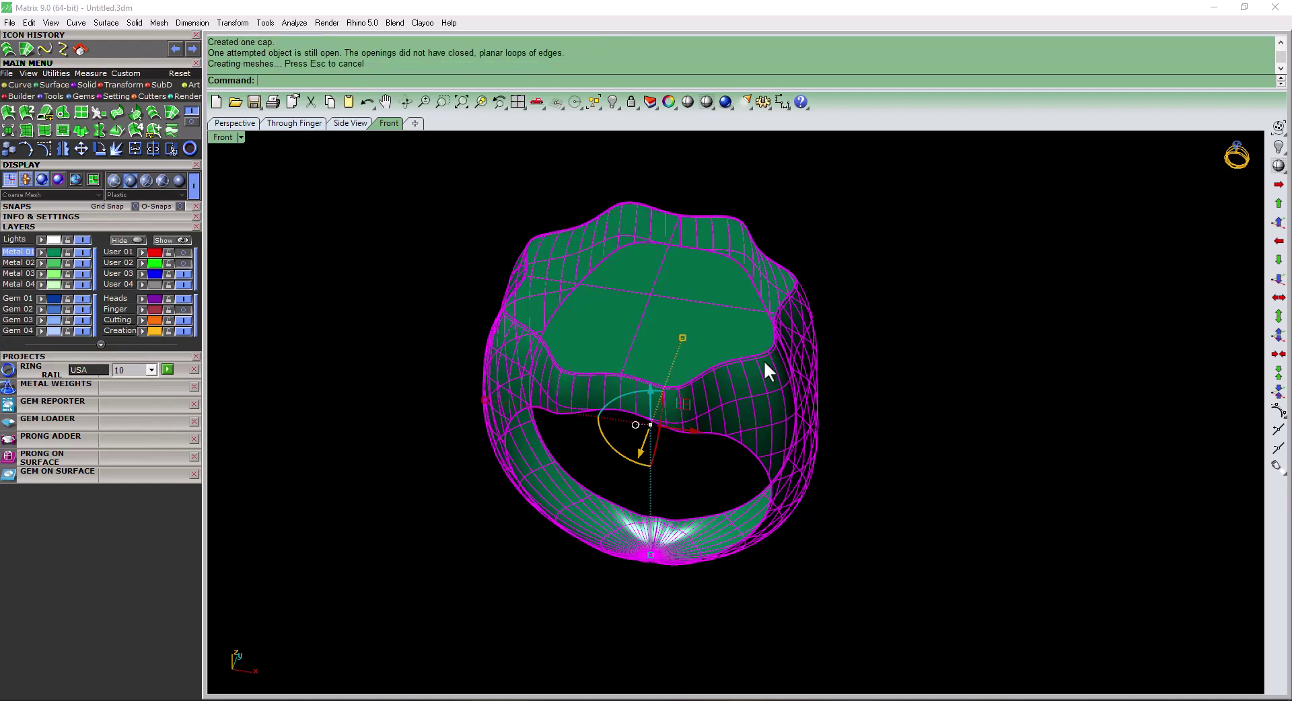
mouse_move(764, 361)
right_down()
mouse_move(730, 514)
mouse_move(796, 340)
mouse_move(929, 369)
mouse_move(572, 464)
mouse_move(736, 341)
right_up()
click(745, 329)
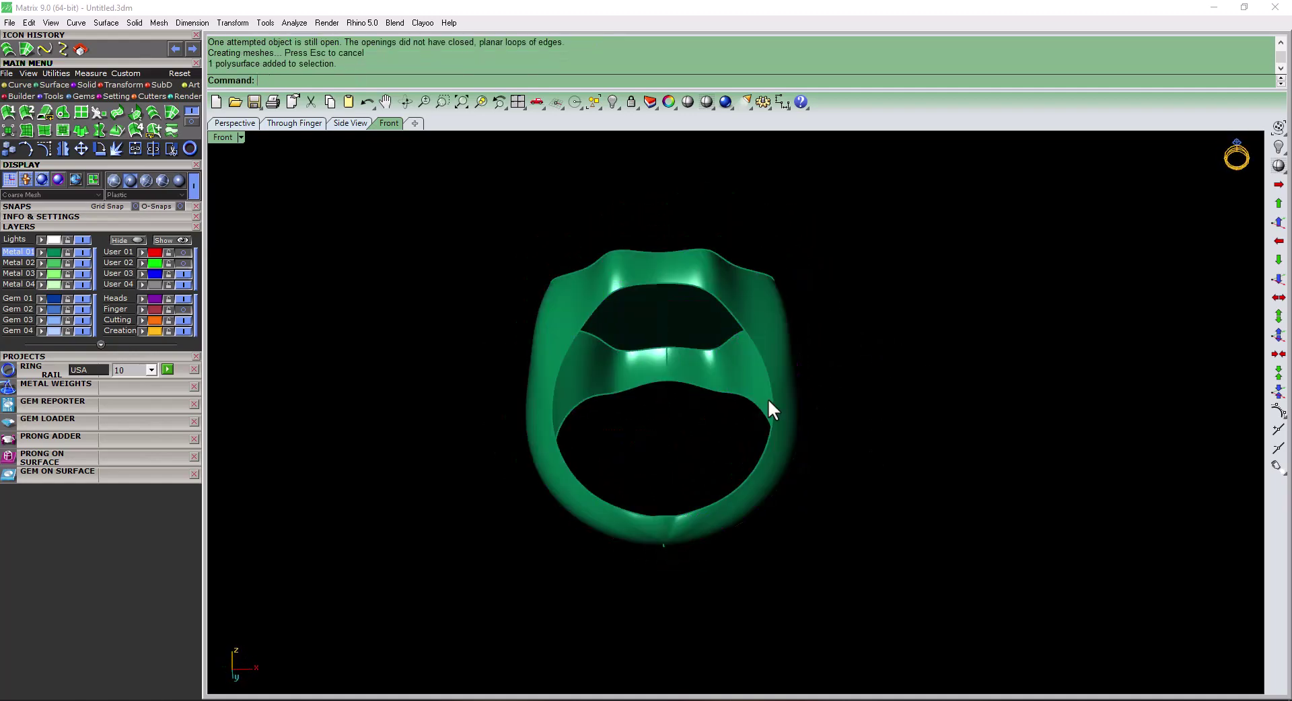
- Duplicate the two finger-hole edge loops and join them into a closed curve
text(DupEdge)
key(Return)
click(655, 375)
click(635, 291)
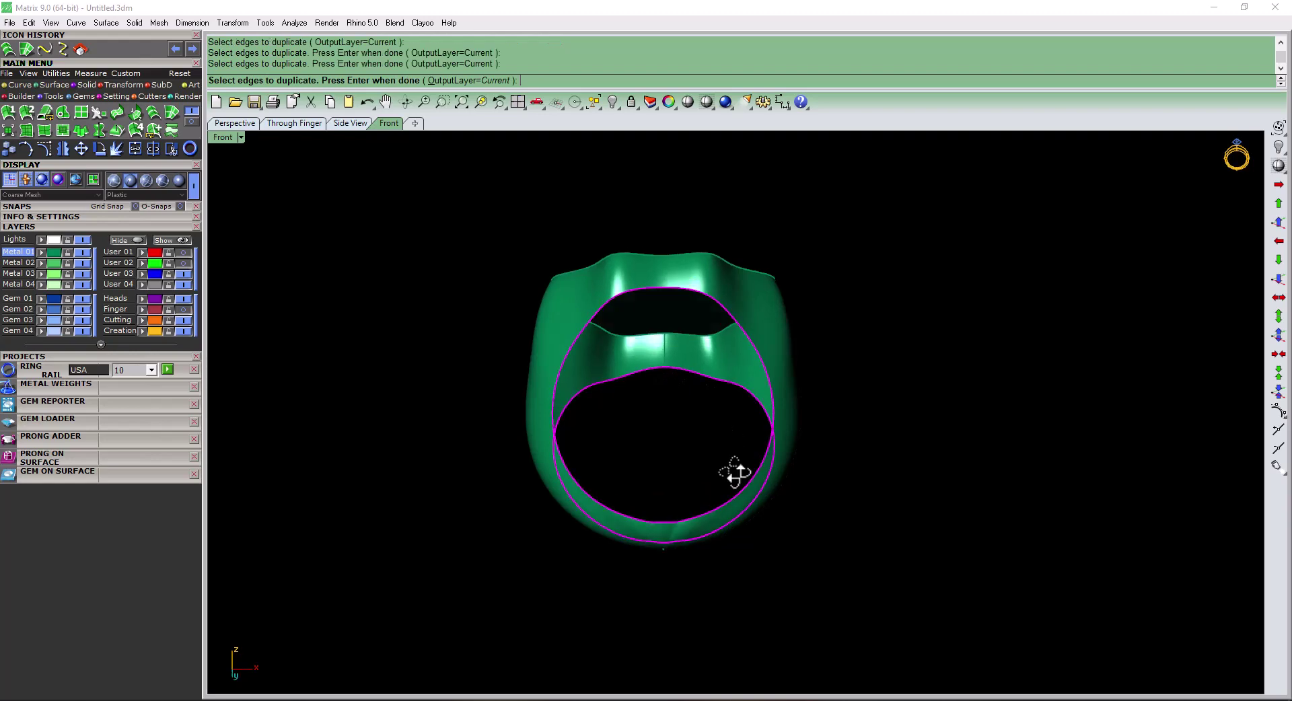
right_drag(735, 473, 706, 561)
key(Return)
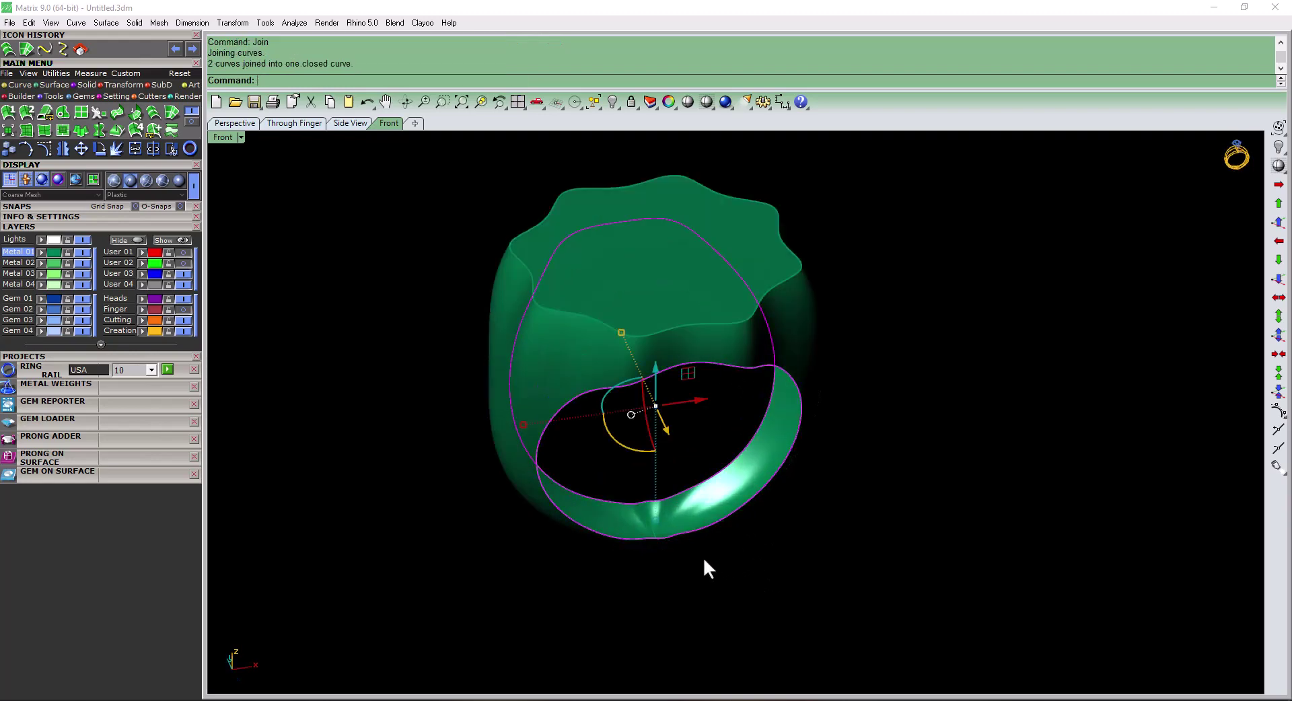
key(Escape)
scroll(666, 538, up, 3)
- Draw a line across the band bottom, Sweep2 the inner band, and delete the helper curves
text(li)
key(Return)
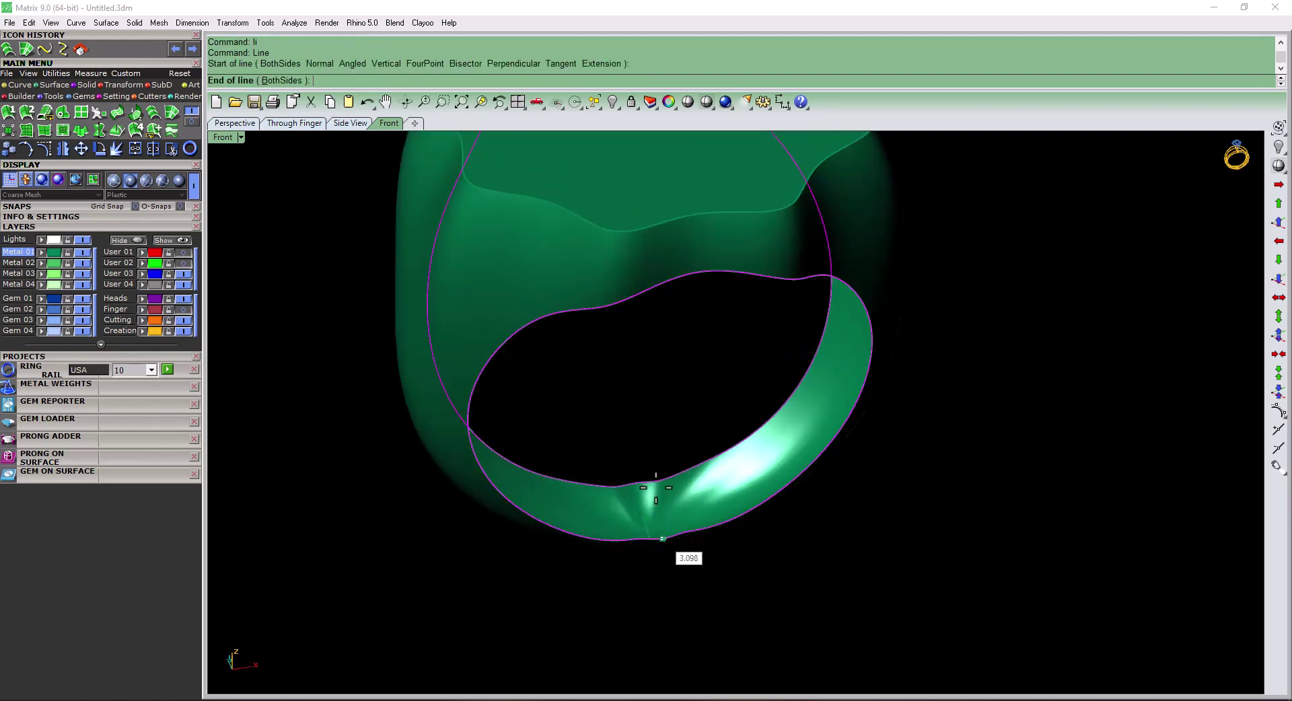
click(663, 538)
click(639, 472)
text(s2)
key(Return)
click(651, 504)
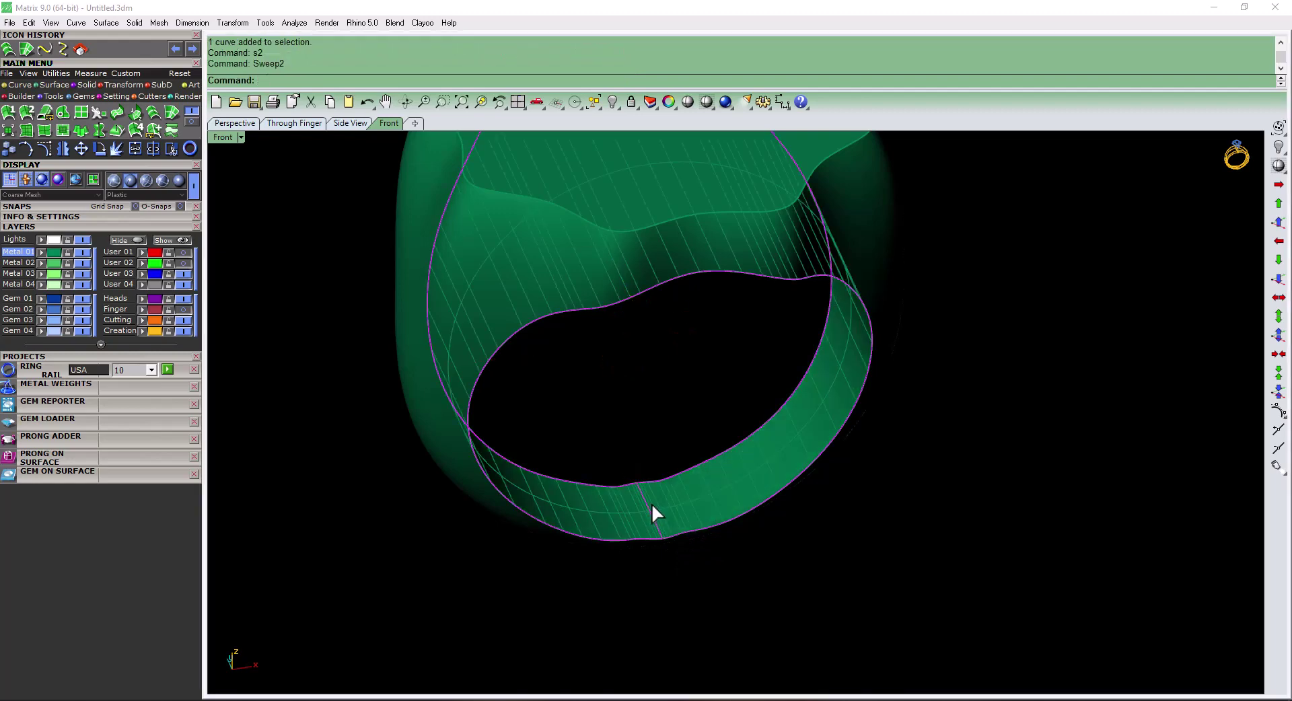
key(Return)
key(Delete)
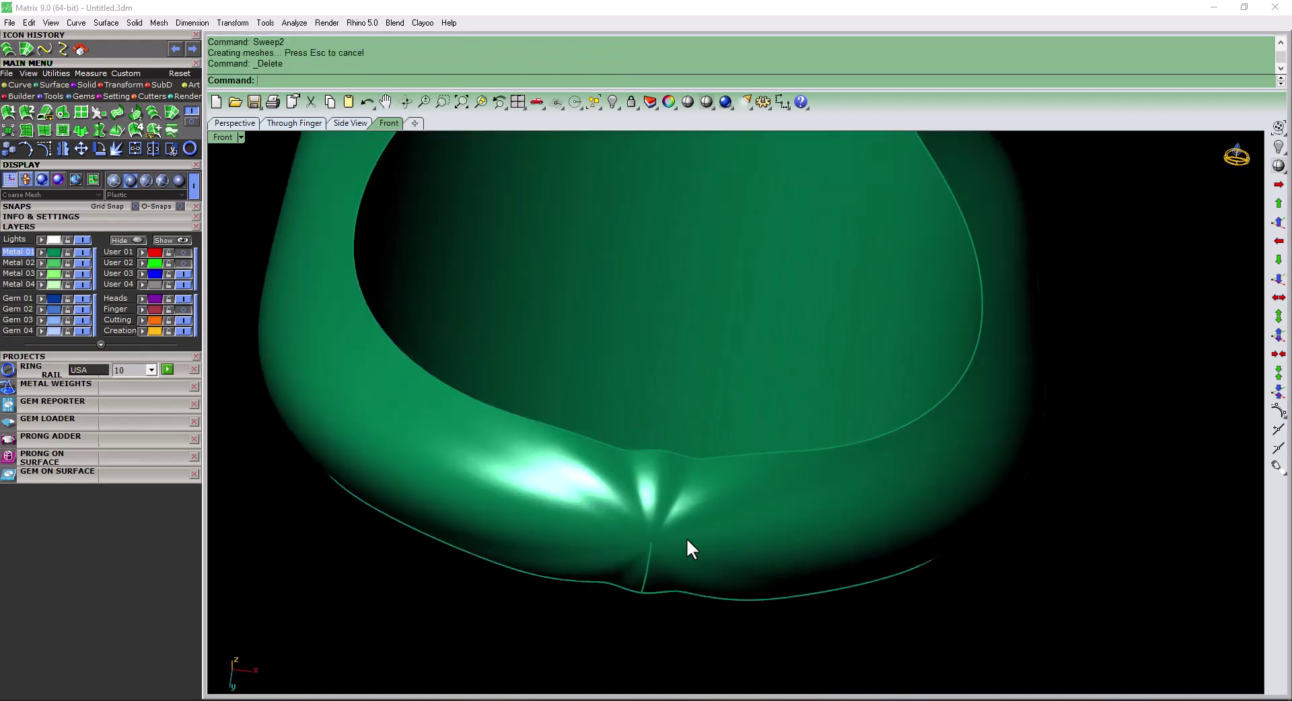
scroll(686, 538, down, 5)
mouse_move(709, 536)
right_down()
mouse_move(668, 378)
mouse_move(799, 461)
right_up()
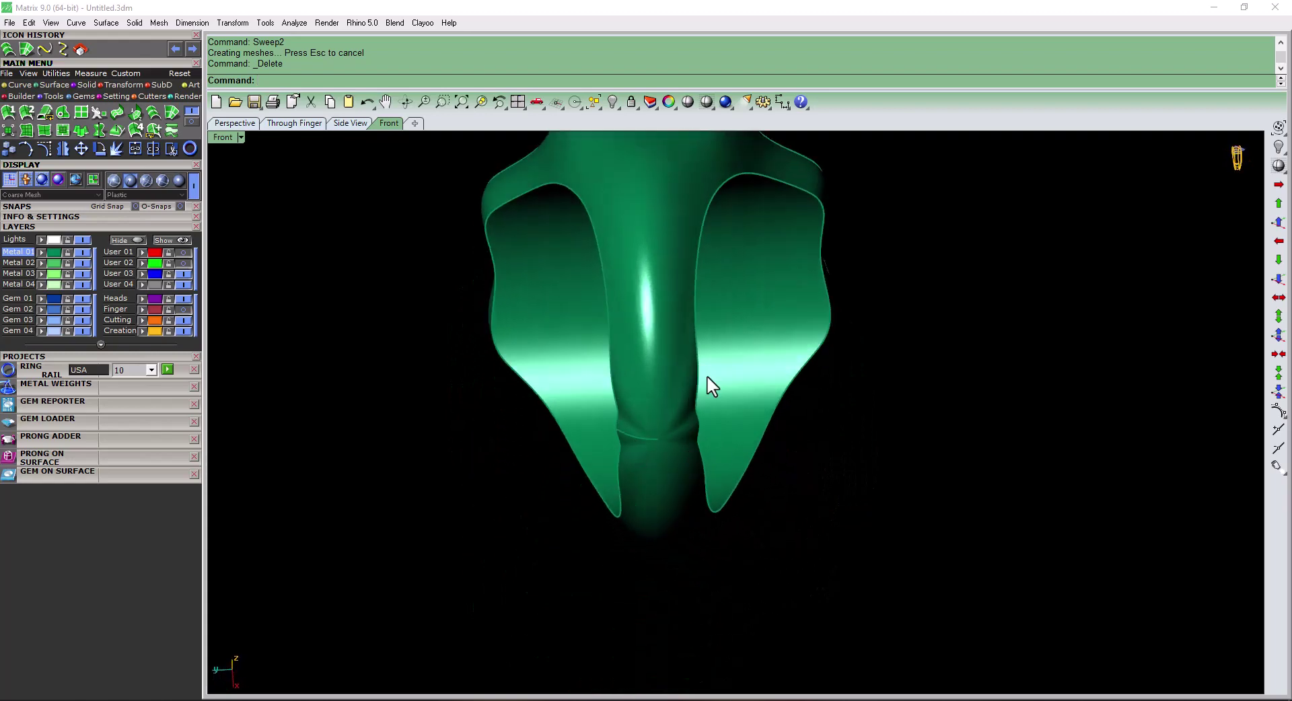
- In Front view, draw a horizontal line straight through the ring's centre
right_drag(706, 375, 669, 397)
key(F3)
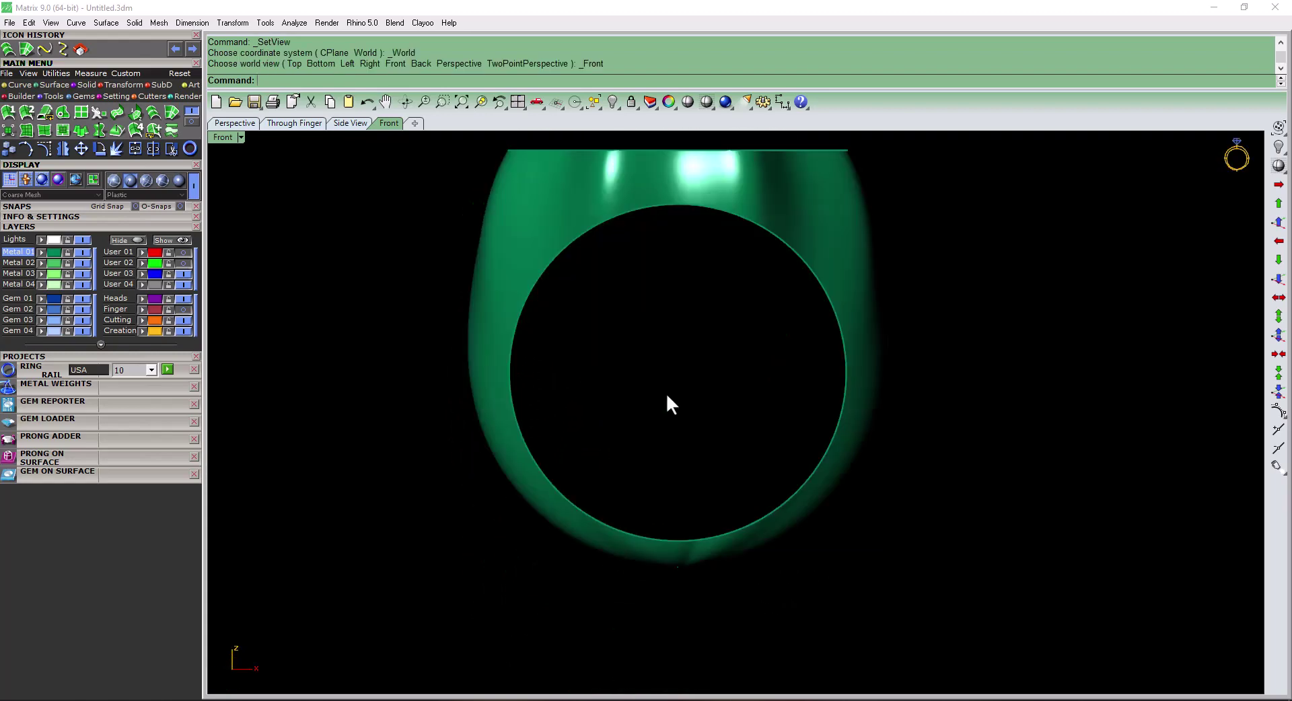
click(668, 397)
click(978, 372)
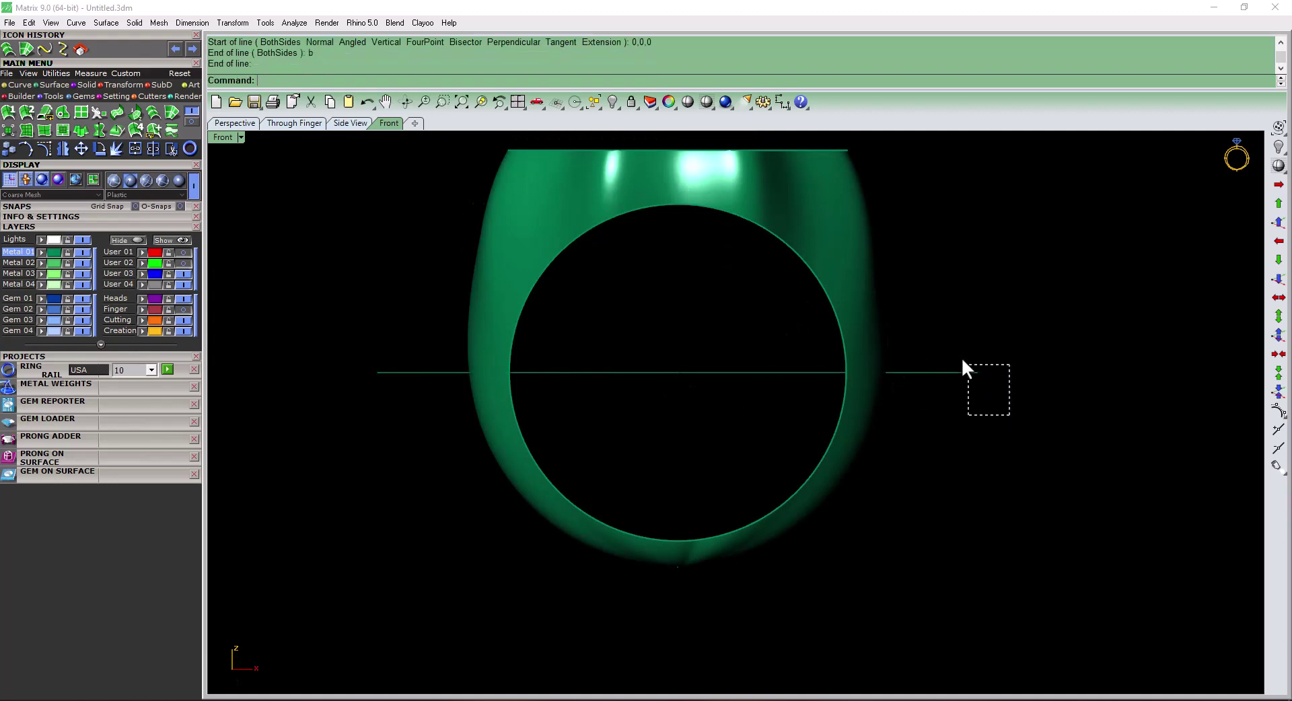
- Trim off the ring's lower half with the line, delete the line, and re-show the Finger layer
click(966, 371)
key(Return)
right_drag(636, 528, 487, 398)
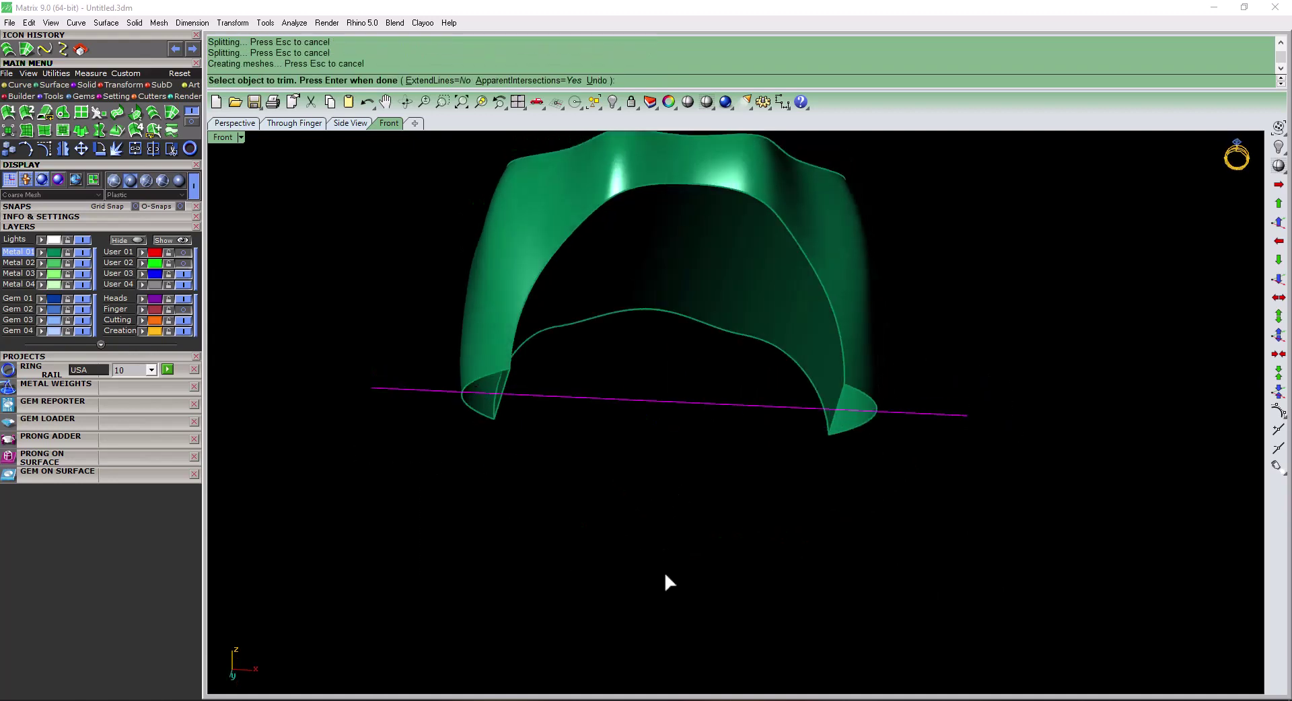
key(Return)
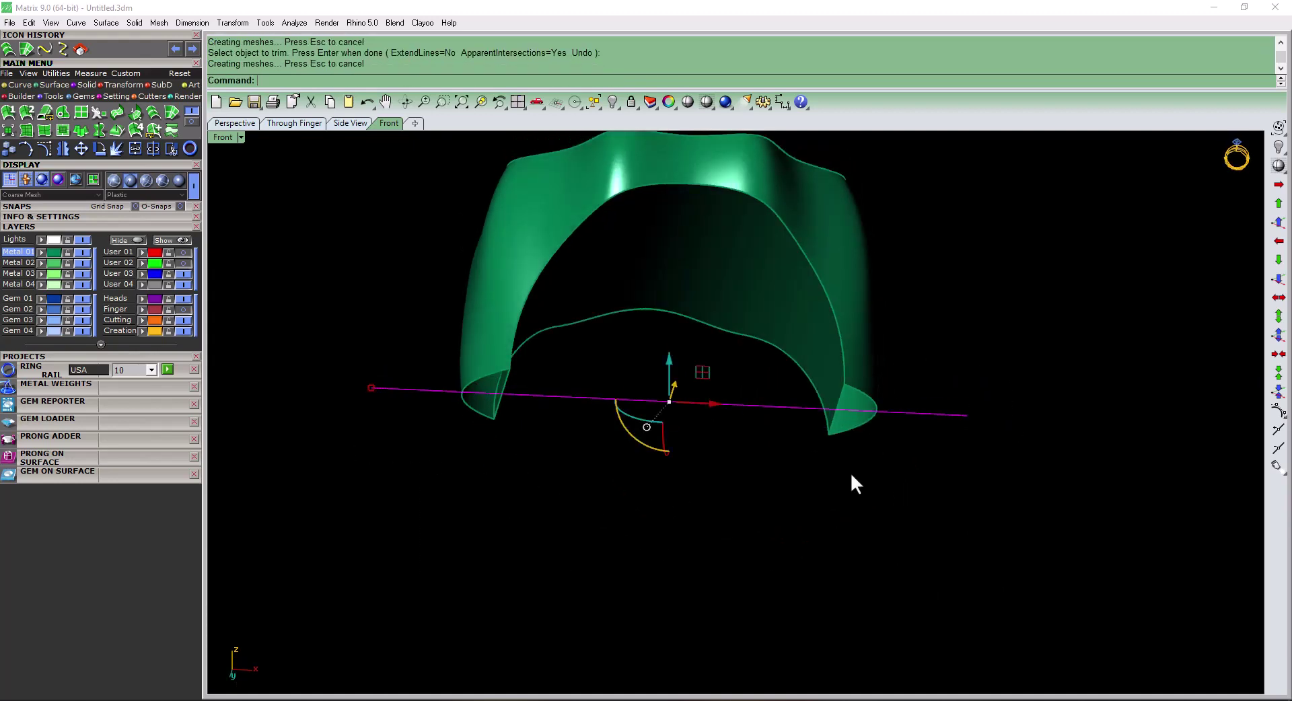
key(Delete)
click(181, 310)
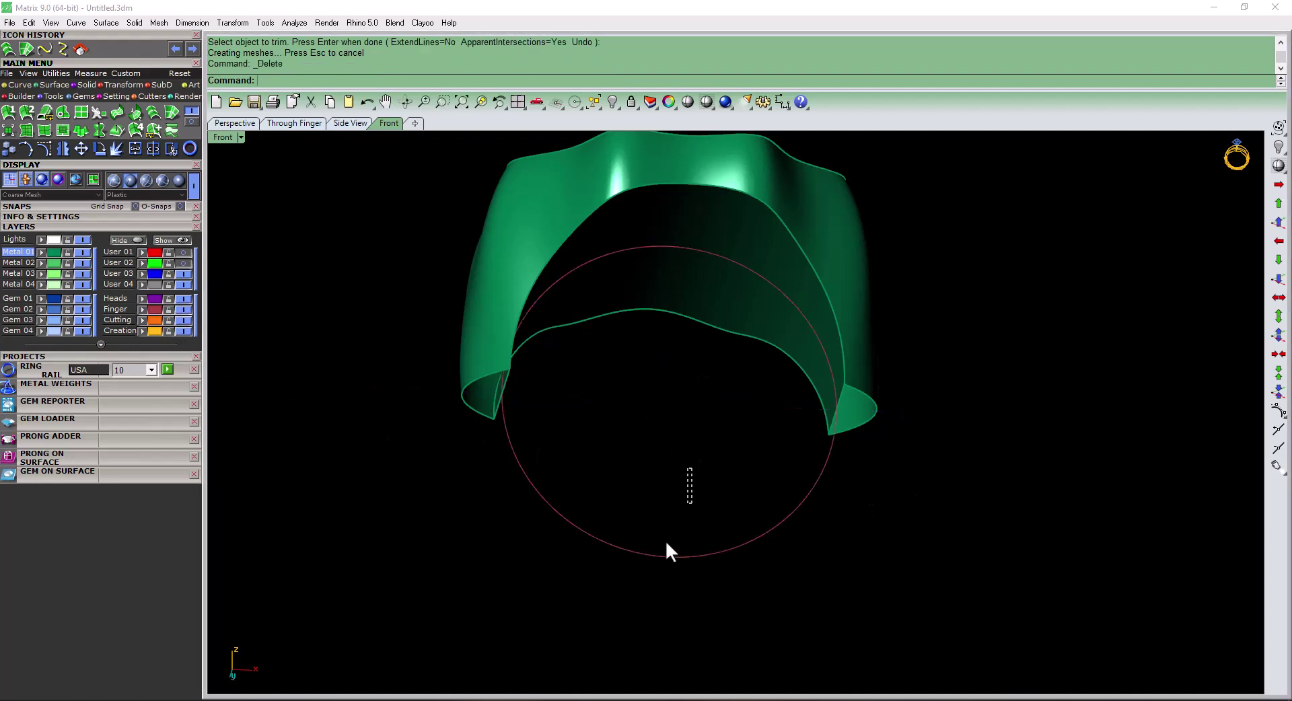
- Duplicate the left and right bottom band edges with DupEdge and join them into closed curves
text(de)
key(Return)
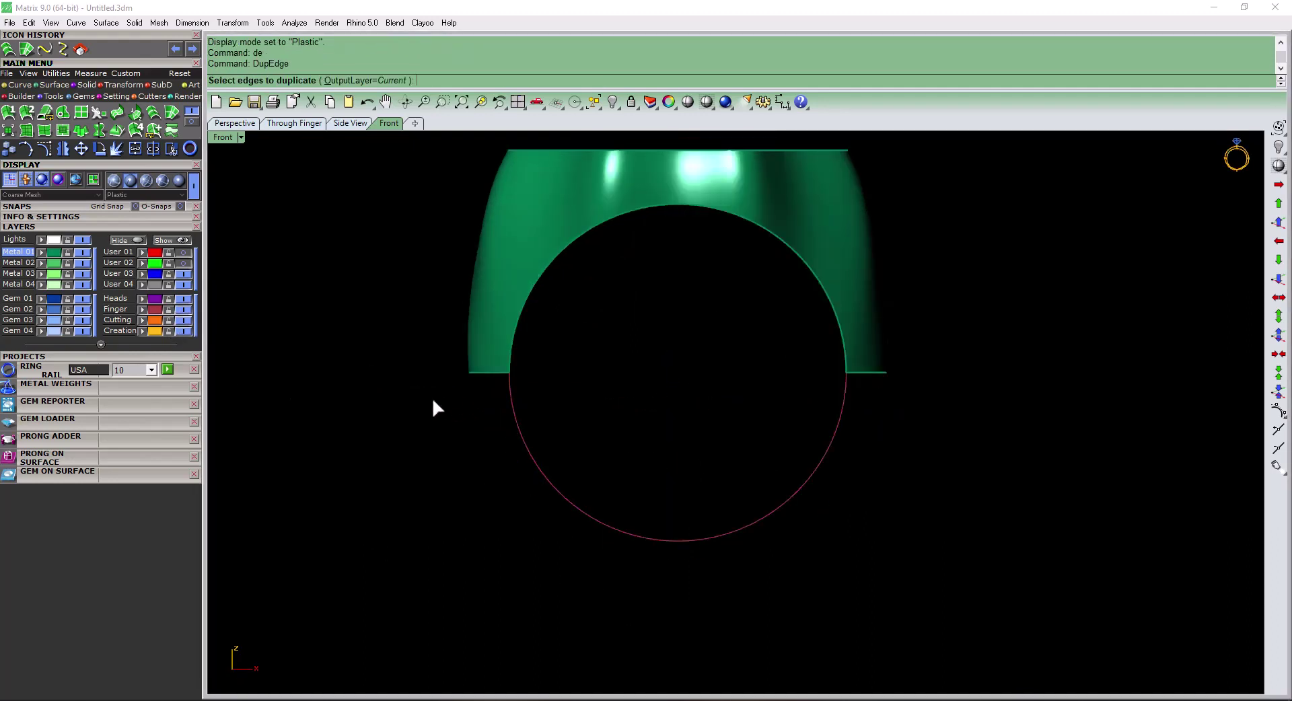
click(488, 372)
click(868, 371)
key(Return)
ctrl+shift+right_drag(888, 381, 669, 467)
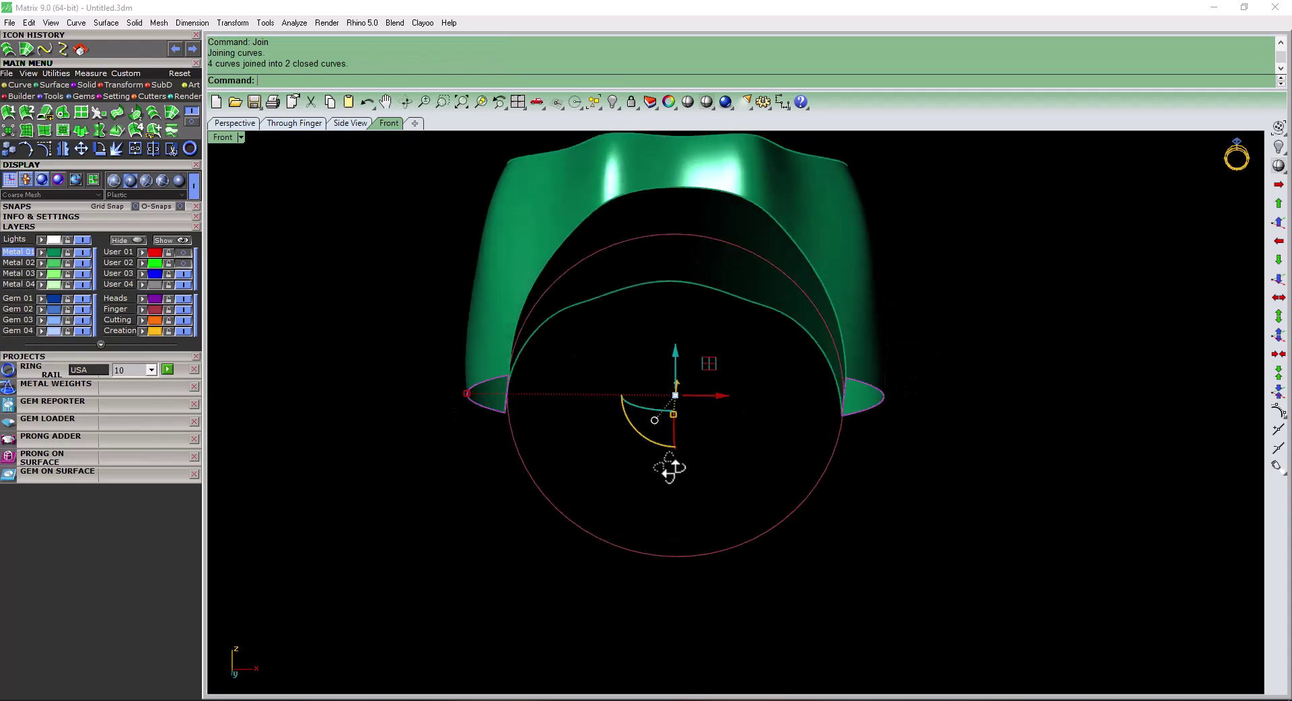
key(Escape)
- Attempt a Sweep1 using the finger circle as rail and a band edge as cross-section
text(s1)
key(Return)
click(646, 553)
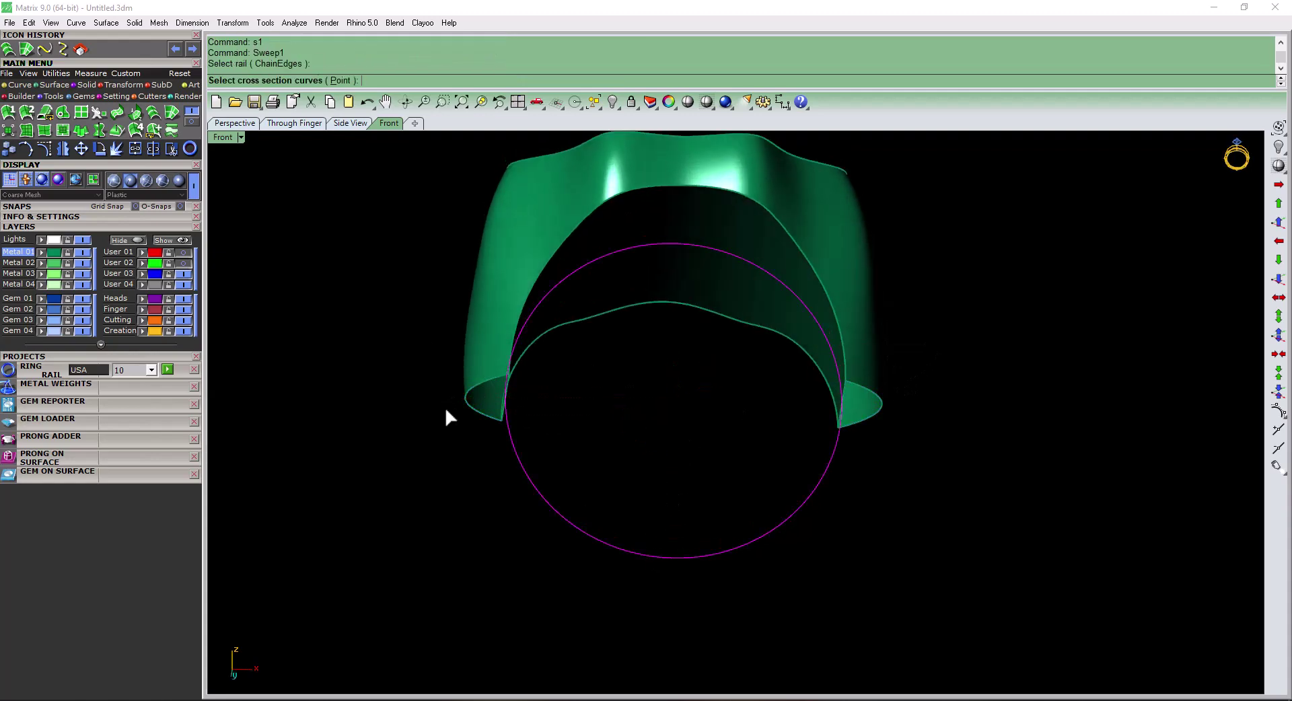
scroll(474, 409, up, 3)
click(500, 419)
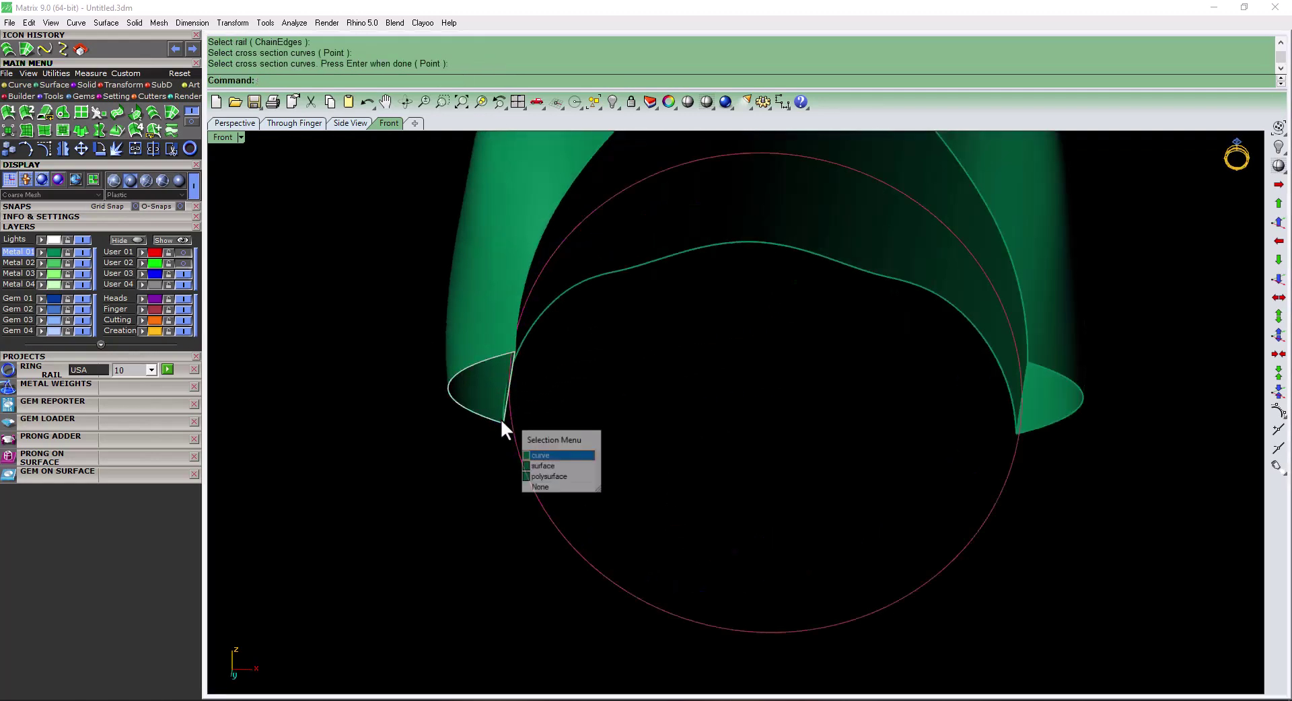
key(Escape)
key(Escape)
click(550, 530)
text(s1)
key(Return)
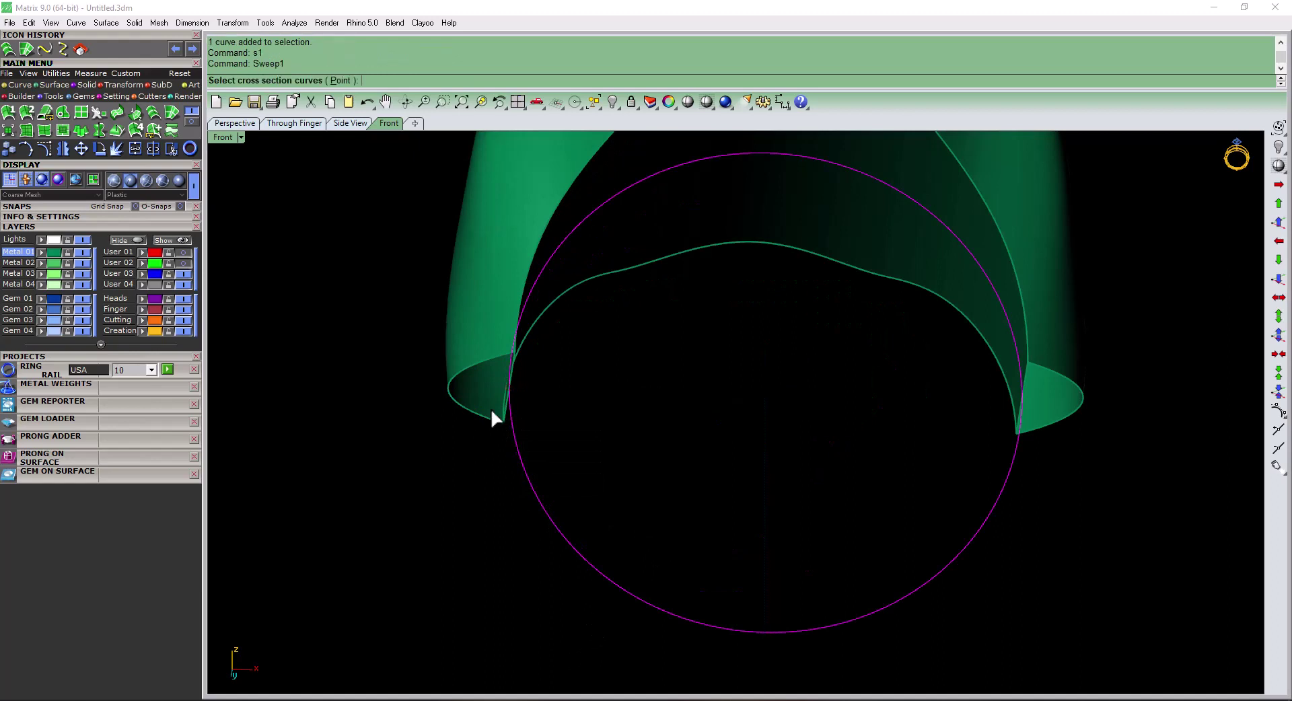
click(498, 422)
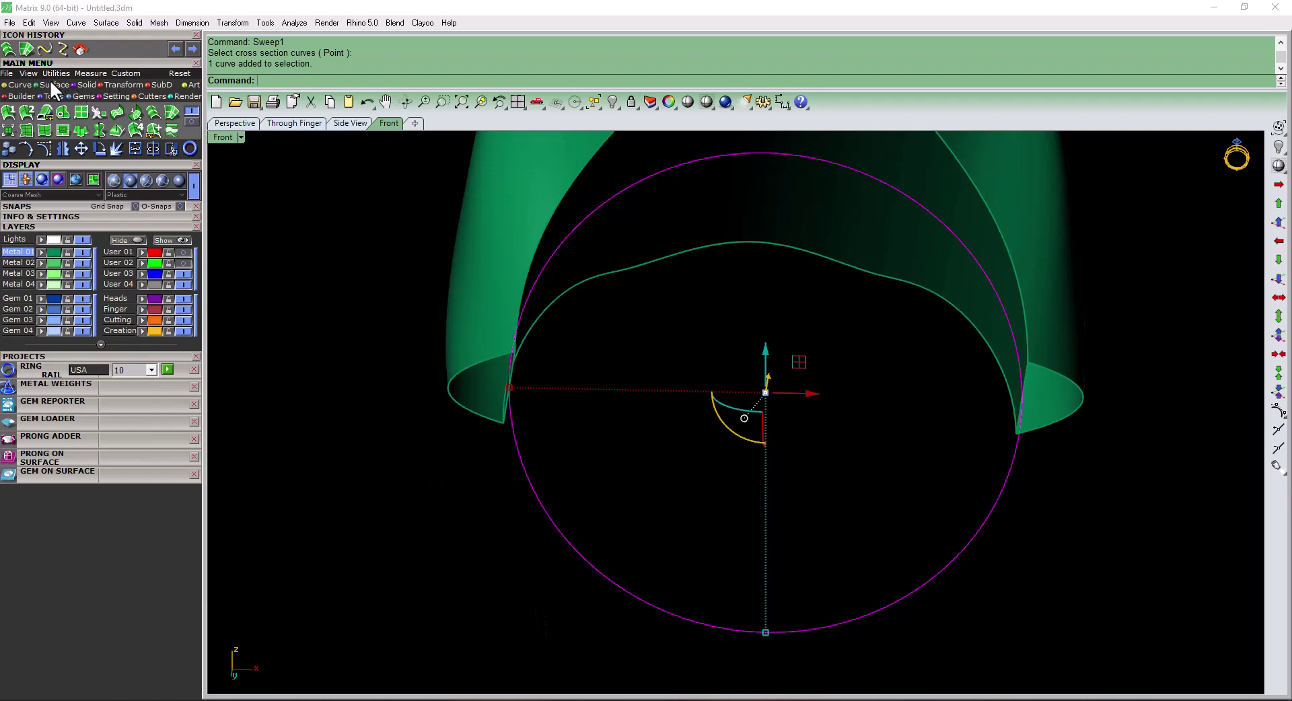
- Sweep along the rail using two surface edges as cross-sections, accepting the default seam
click(7, 128)
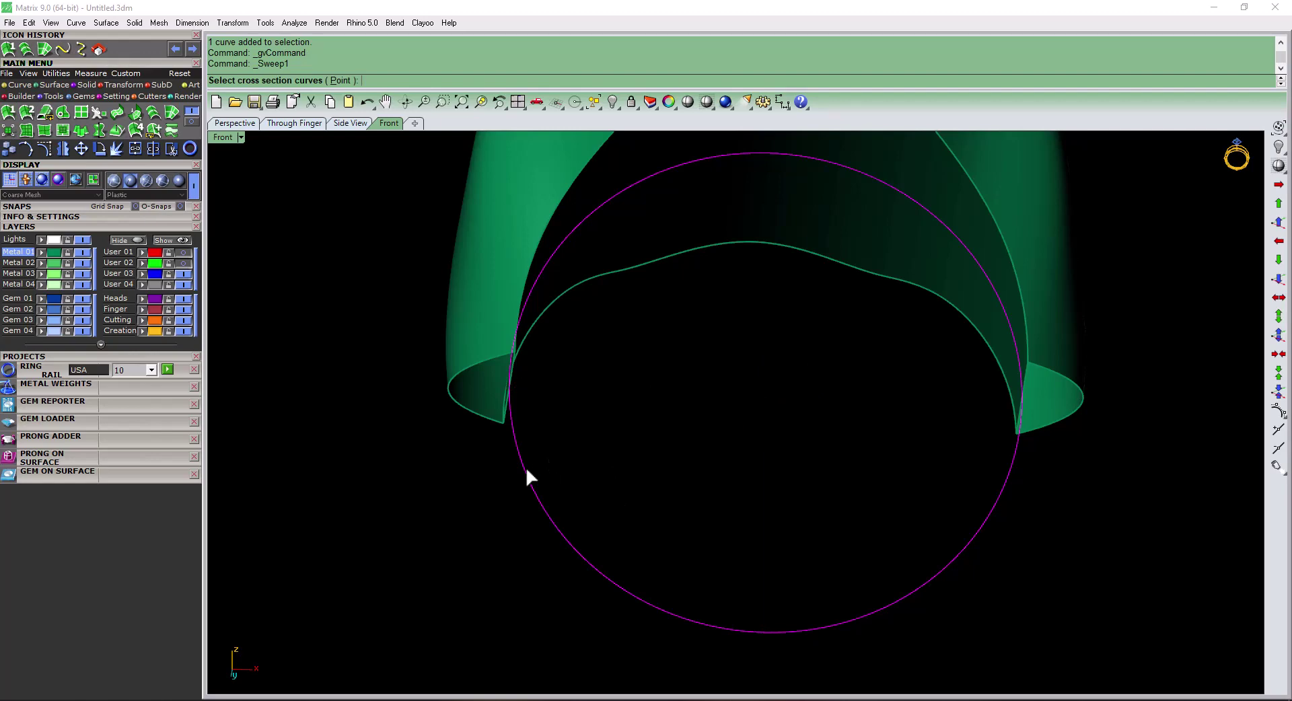
right_drag(527, 471, 548, 329)
click(552, 330)
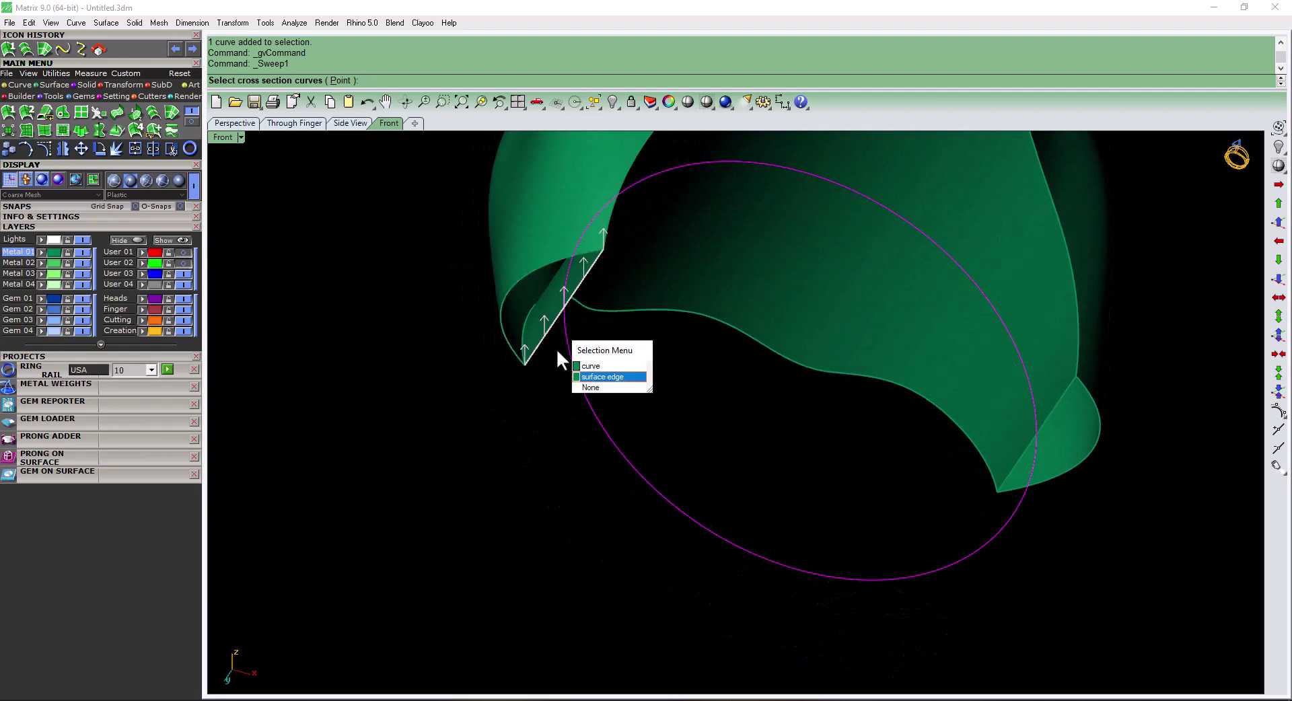
click(589, 369)
click(1061, 473)
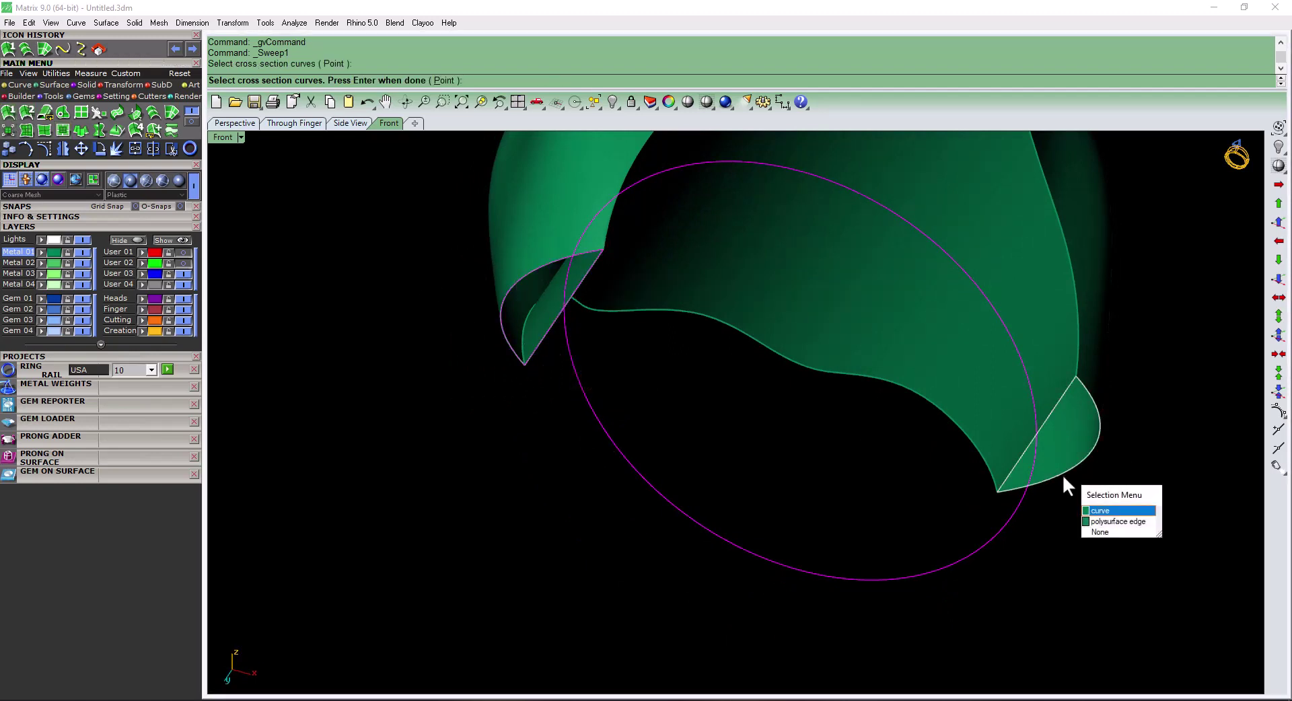
key(Return)
key(Return)
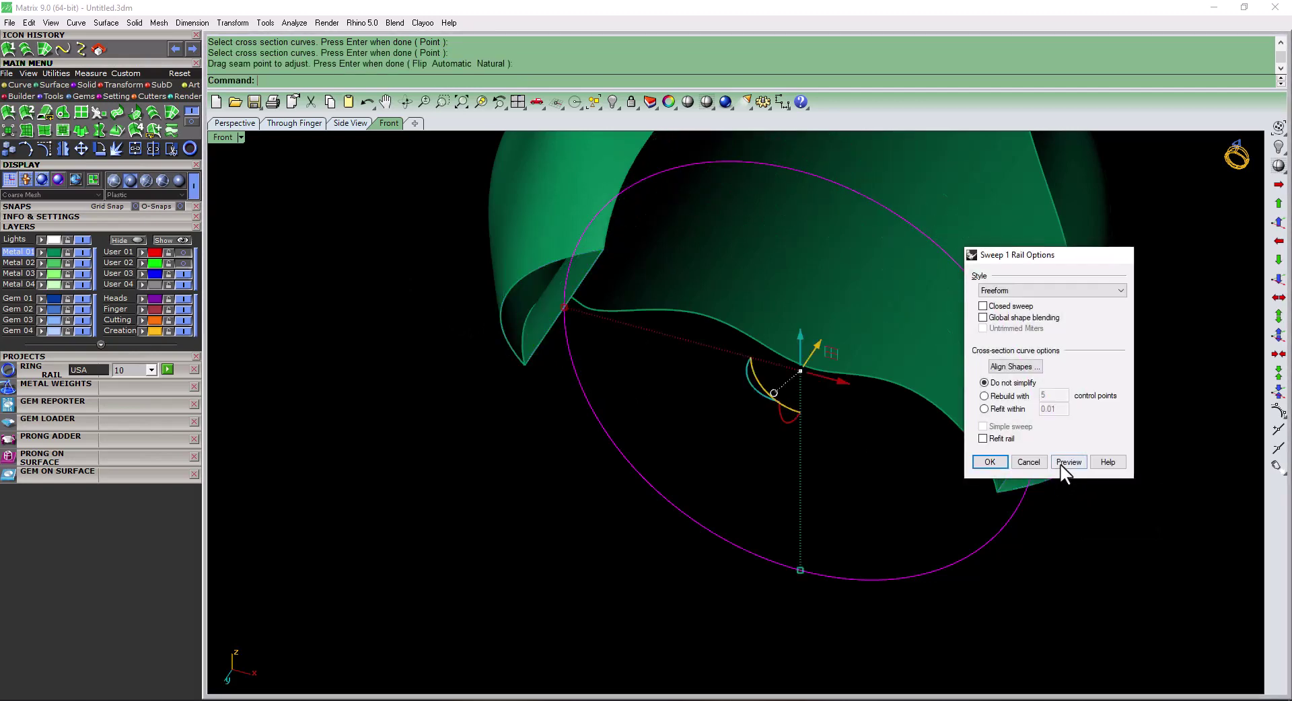
key(Return)
right_drag(766, 558, 676, 486)
scroll(675, 477, down, 3)
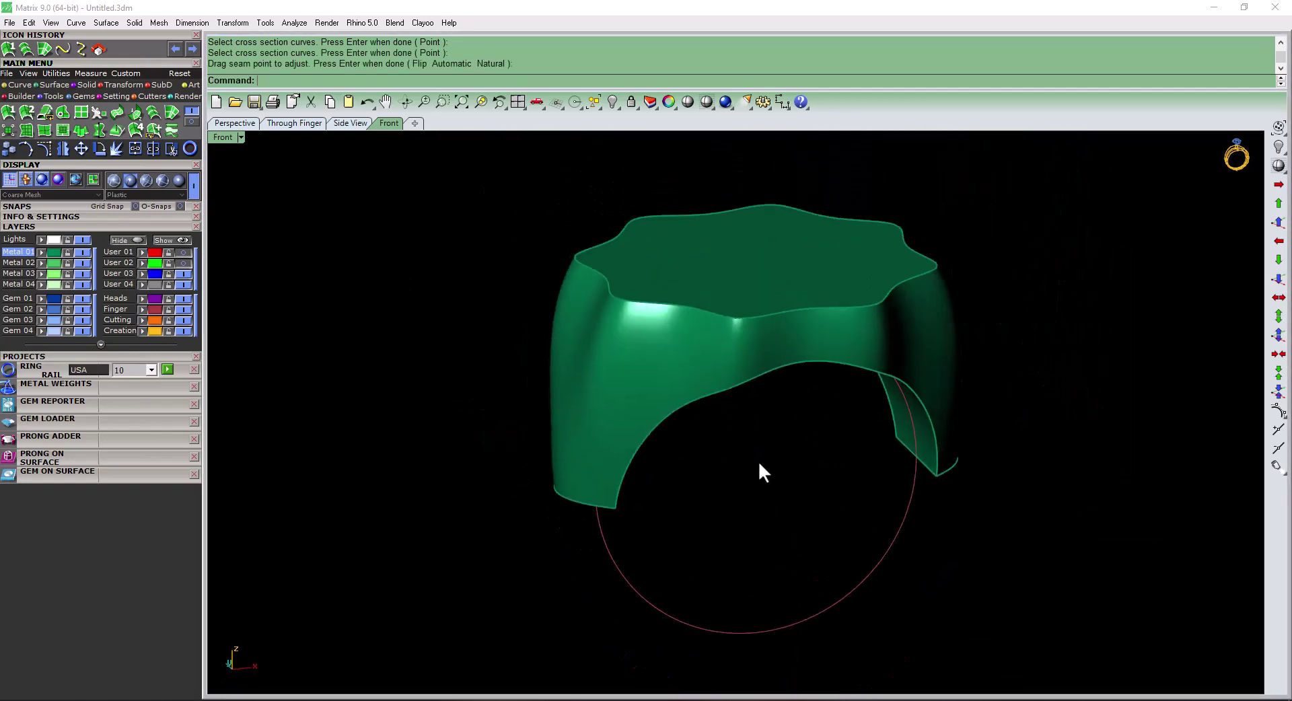
right_drag(759, 471, 774, 523)
- Sweep the band along the finger circle through the left and right bottom edges
key(Return)
click(653, 576)
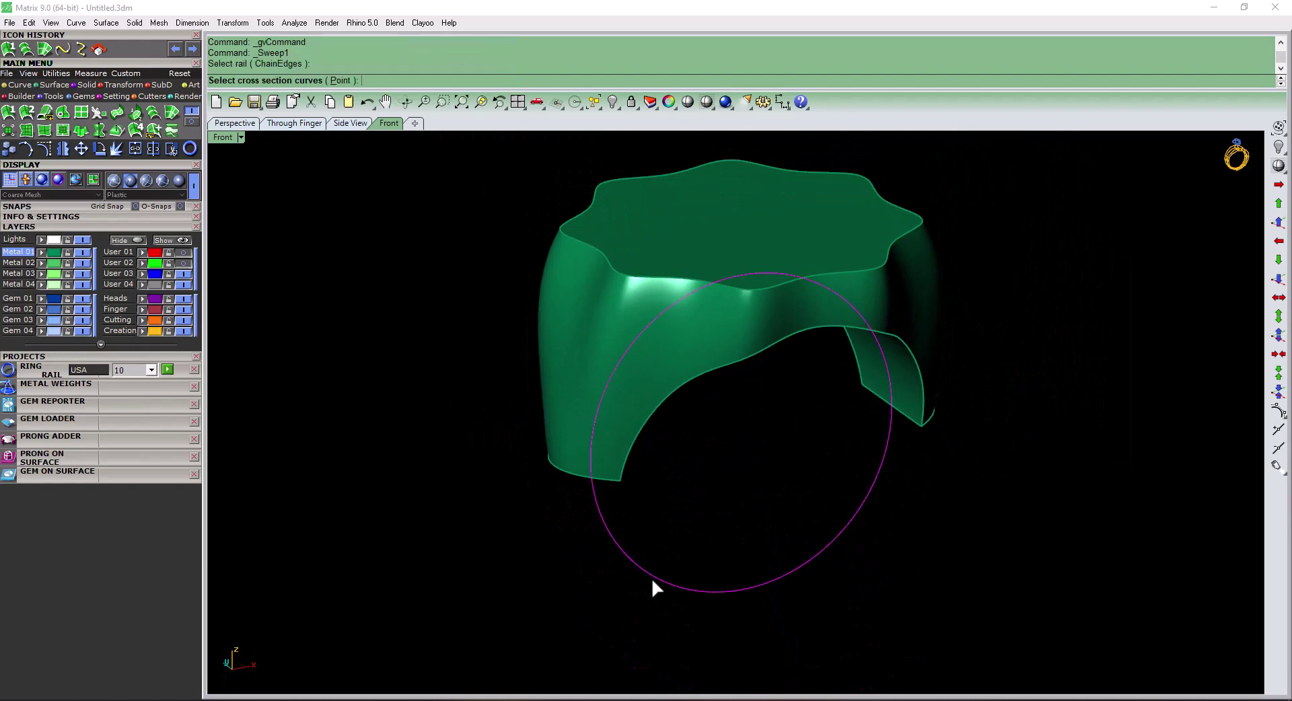
click(604, 479)
click(663, 515)
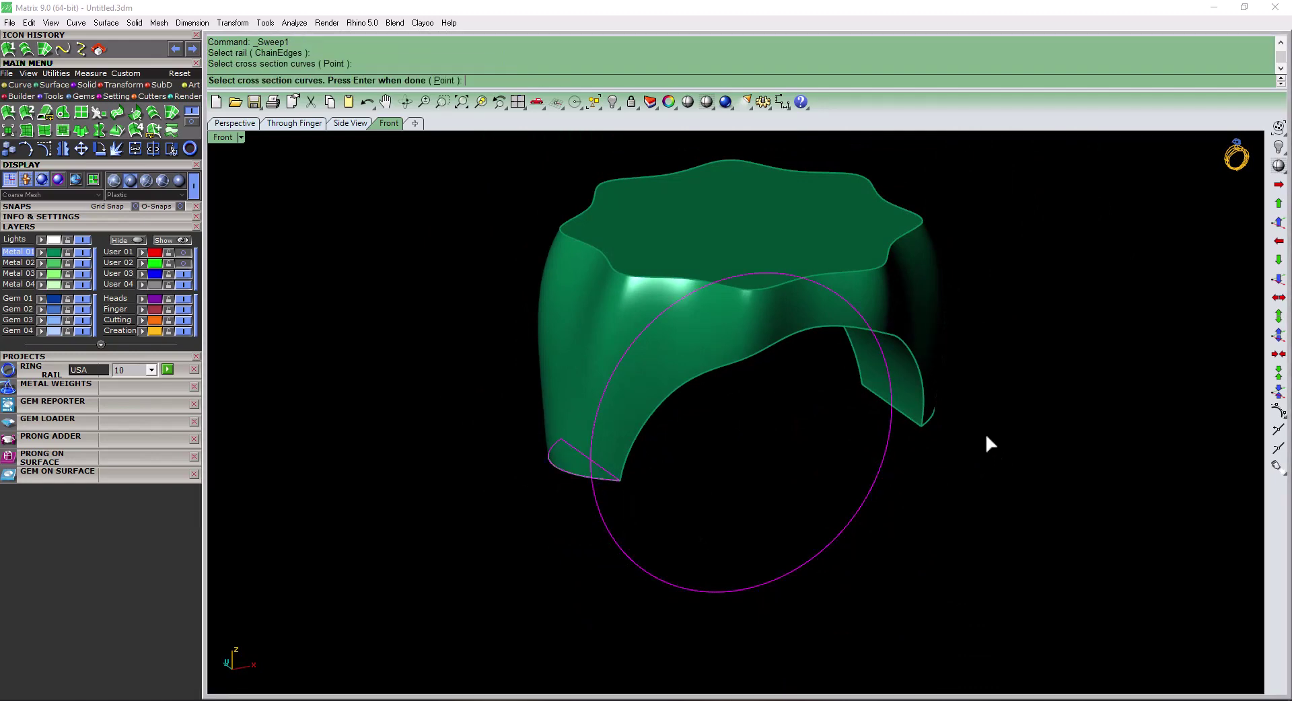
click(930, 418)
click(949, 473)
key(Return)
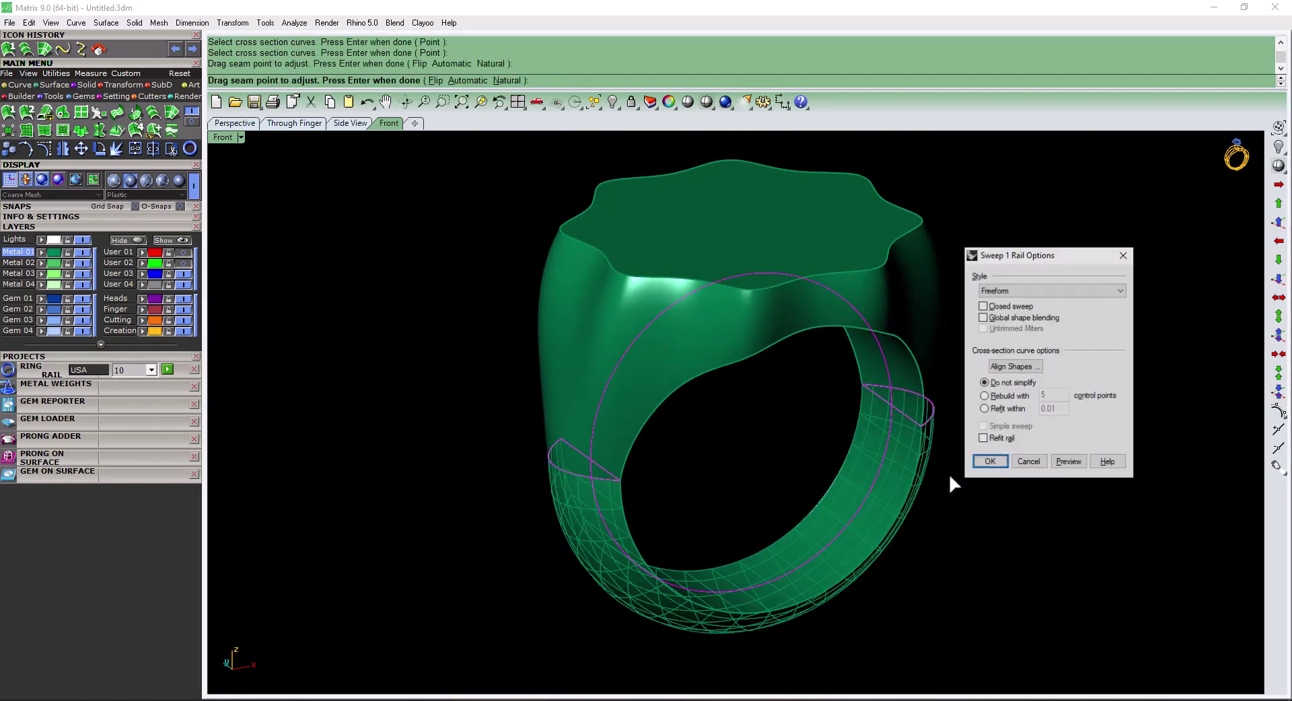
key(Return)
right_drag(912, 586, 1157, 539)
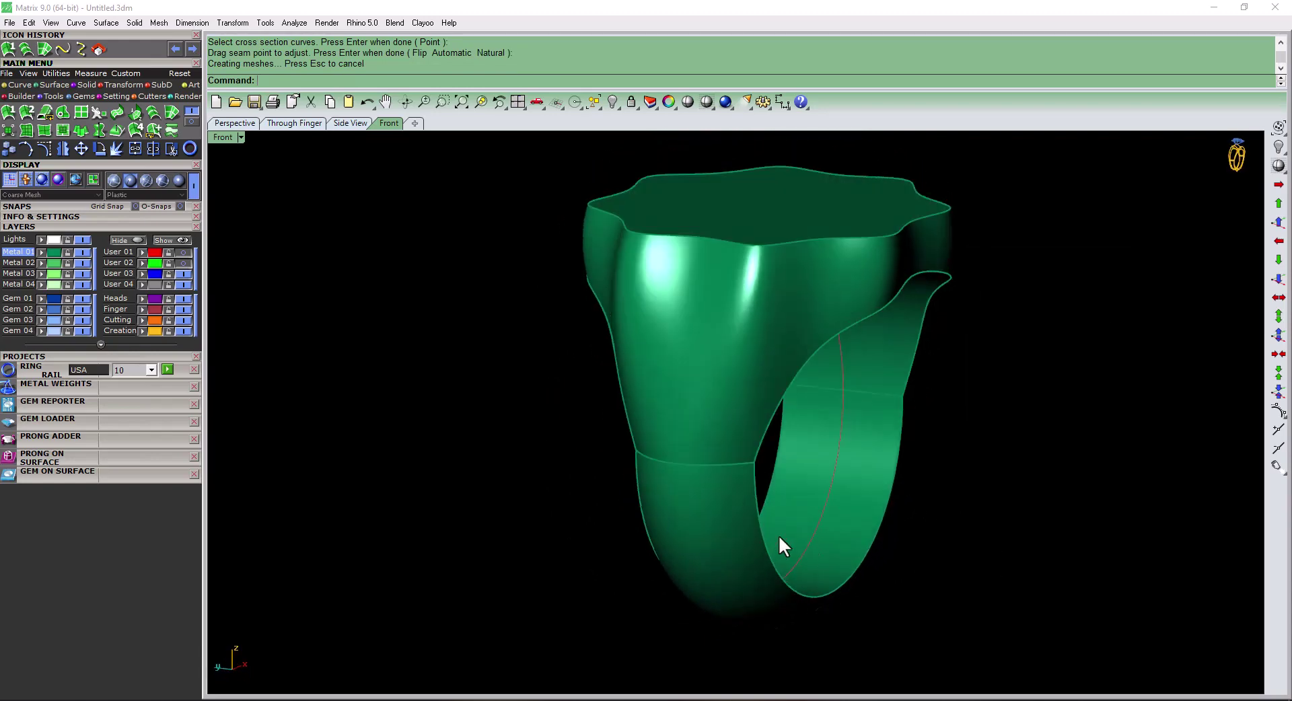
click(779, 542)
key(ctrl+F3)
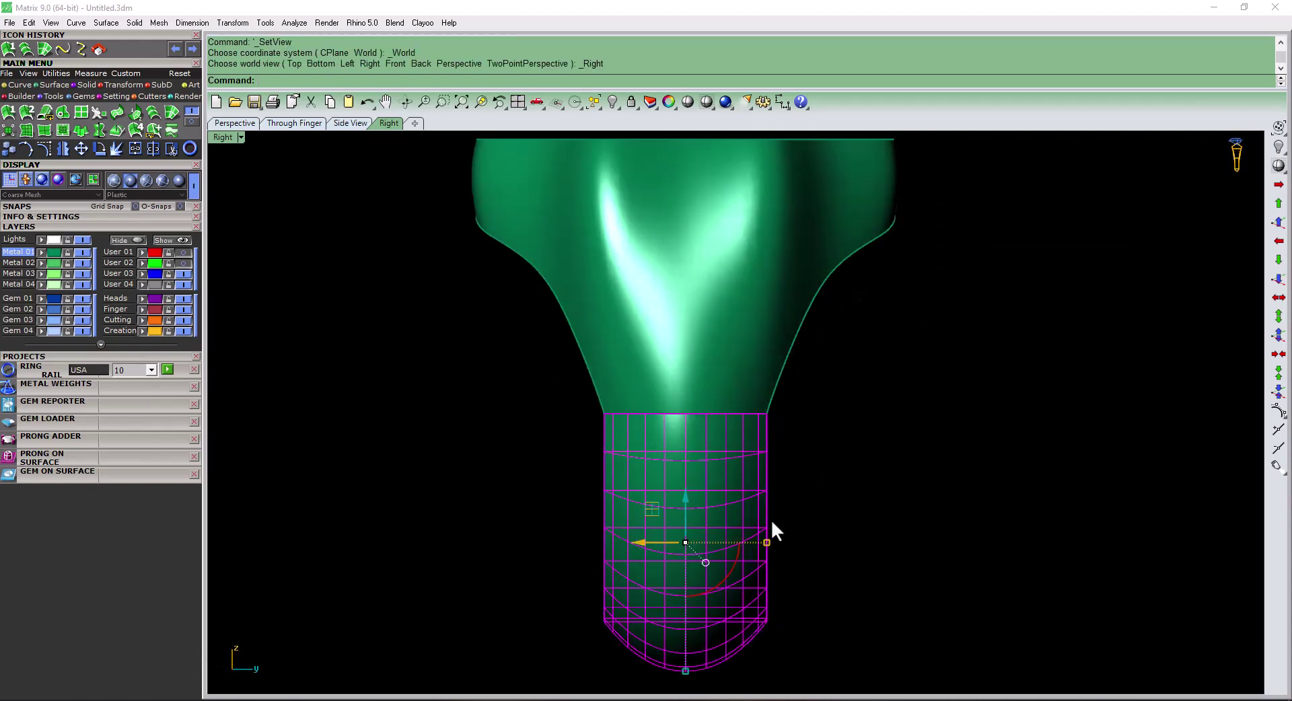
- Undo the band sweep, edge join and duplication with repeated Ctrl+Z
right_drag(772, 522, 669, 450)
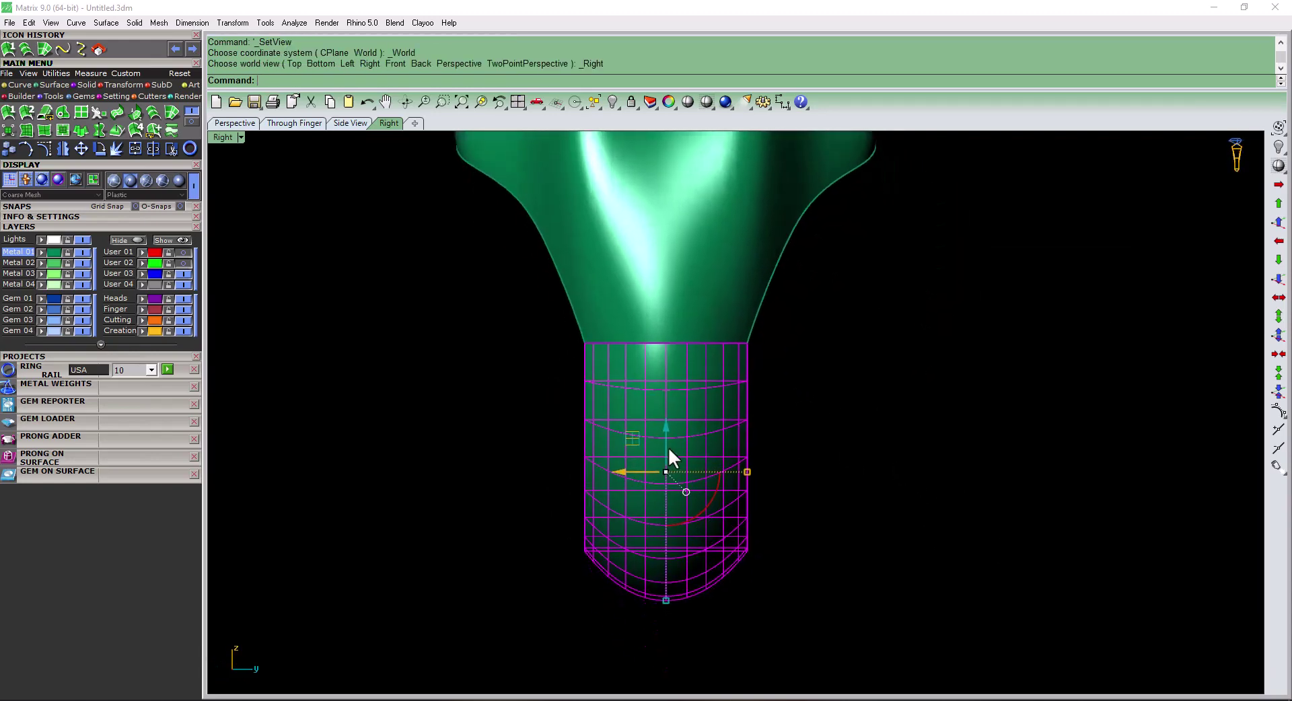
click(882, 594)
key(ctrl+z)
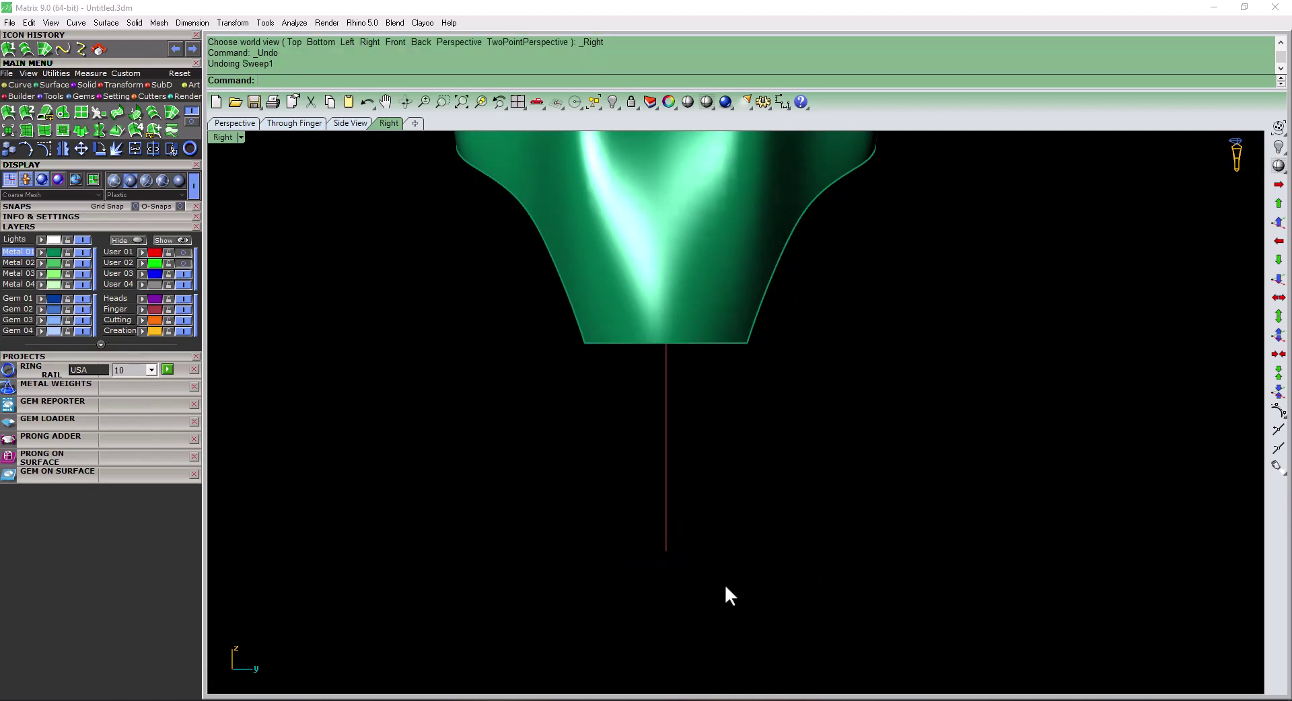
ctrl+shift+right_drag(674, 595, 727, 476)
key(ctrl+z)
key(ctrl+z)
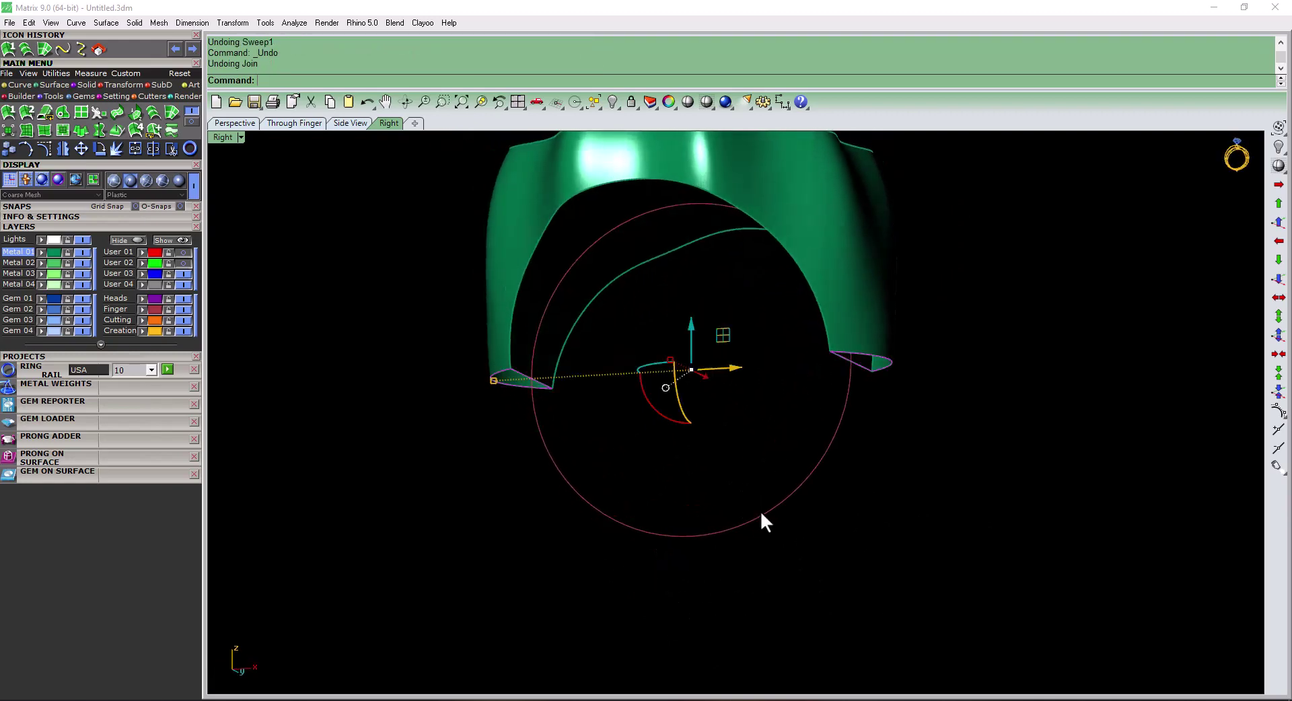
key(ctrl+z)
key(ctrl+z)
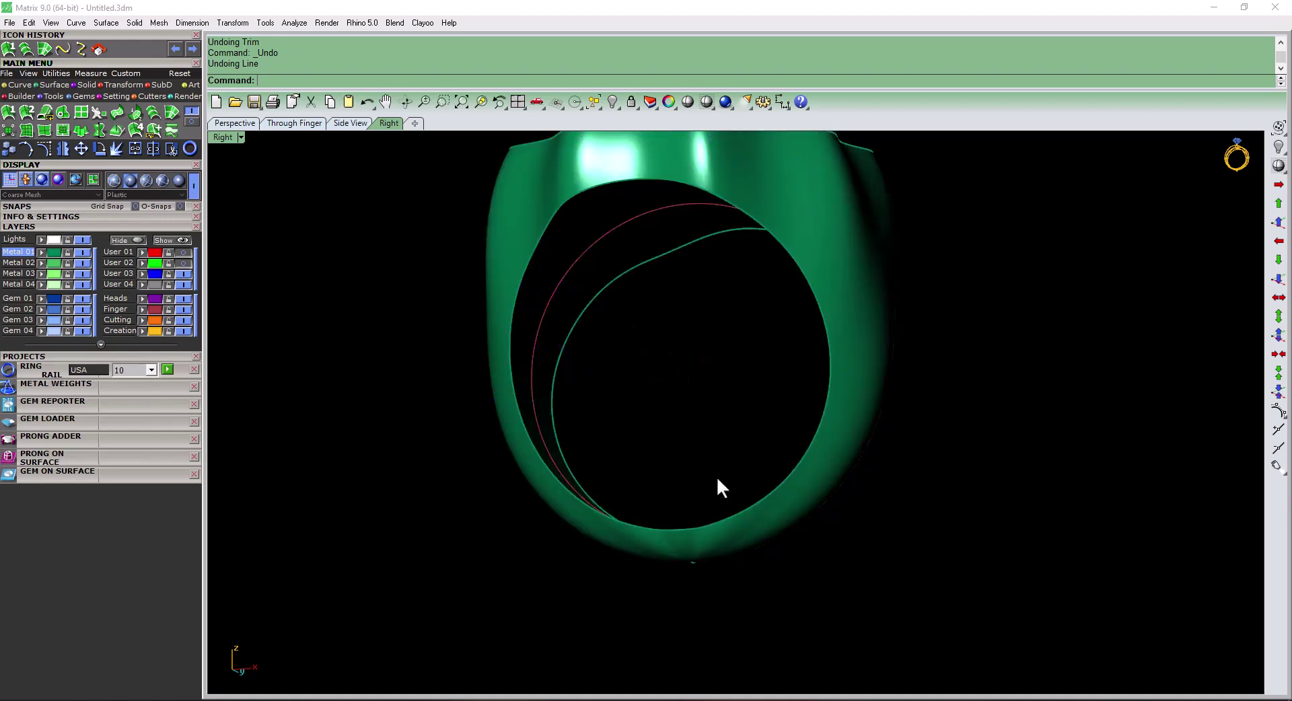
key(ctrl+F3)
- Hide the Finger layer and show the User 01 layer holding the red rings
key(ctrl+F2)
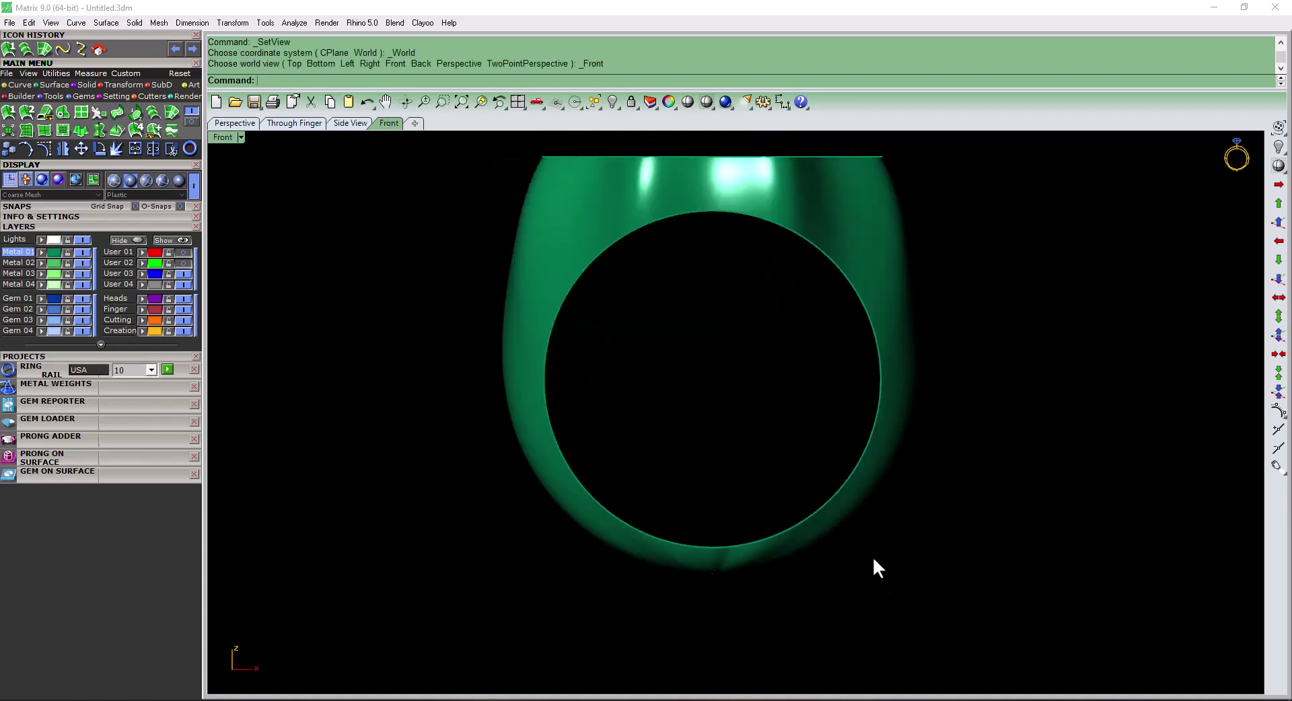
mouse_move(874, 556)
ctrl+shift+right_down()
mouse_move(899, 566)
mouse_move(853, 512)
ctrl+shift+right_up()
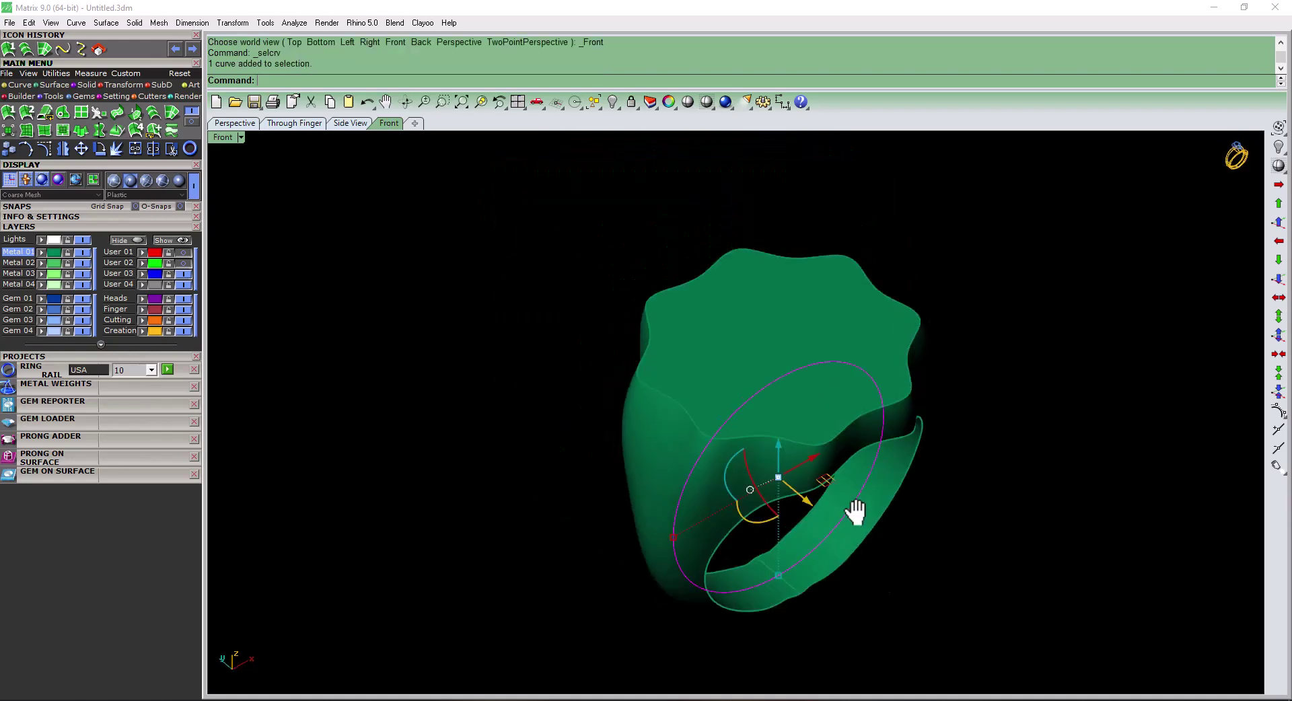
click(182, 308)
click(609, 350)
click(183, 252)
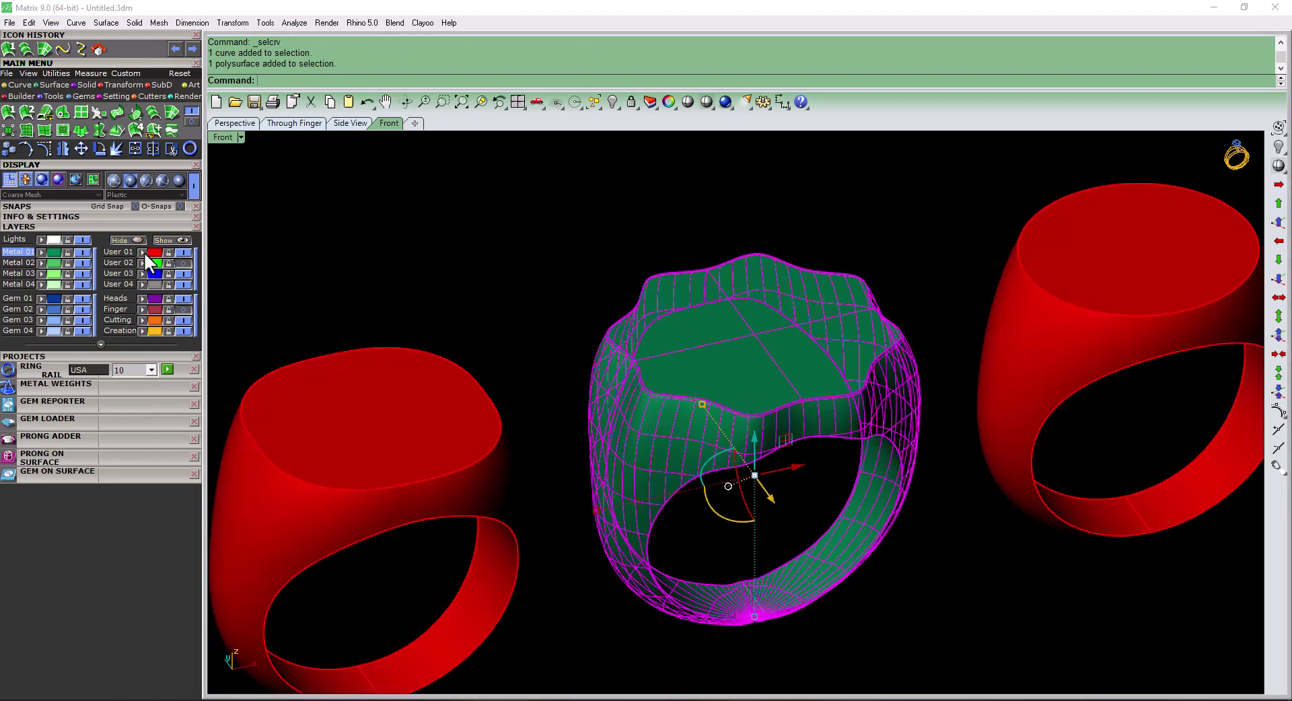
click(479, 292)
- Window-select the centre ring parts and Join them into one closed polysurface
ctrl+shift+right_drag(430, 282, 479, 291)
scroll(756, 352, down, 3)
ctrl+shift+right_drag(756, 352, 779, 256)
drag(779, 251, 676, 633)
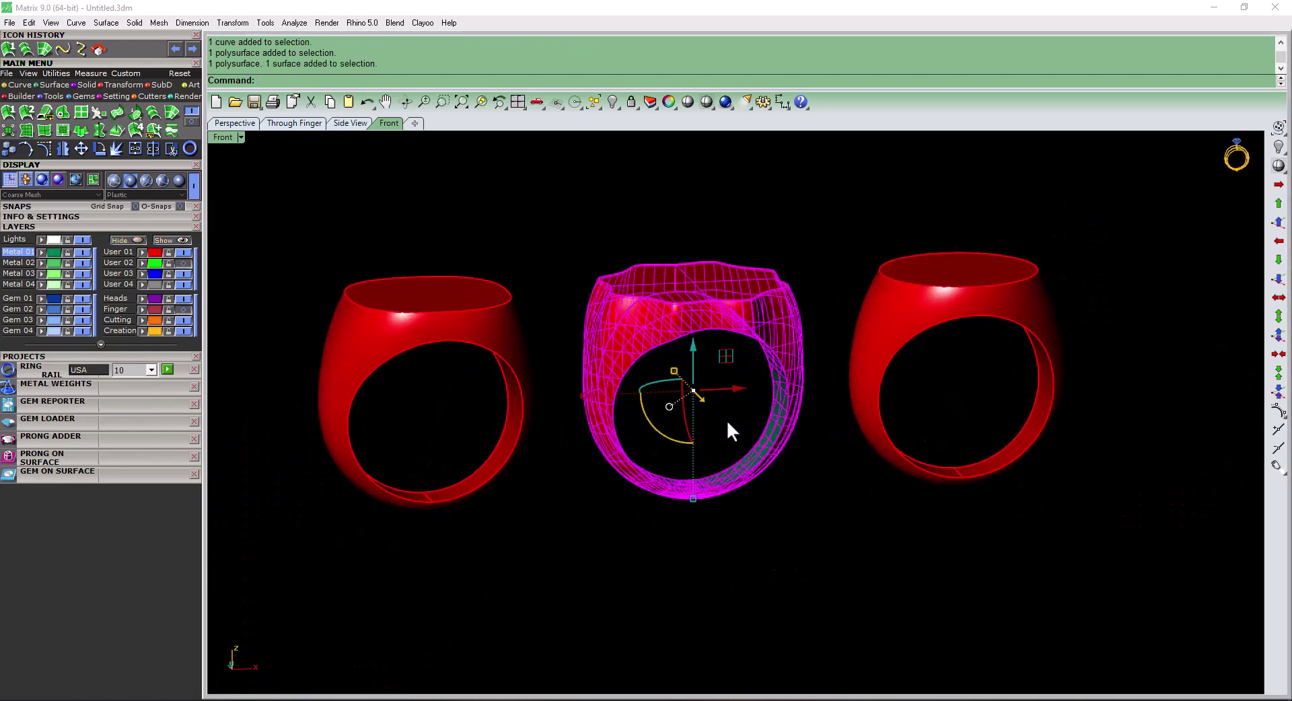
key(ctrl+j)
click(797, 488)
ctrl+shift+right_drag(797, 487, 760, 439)
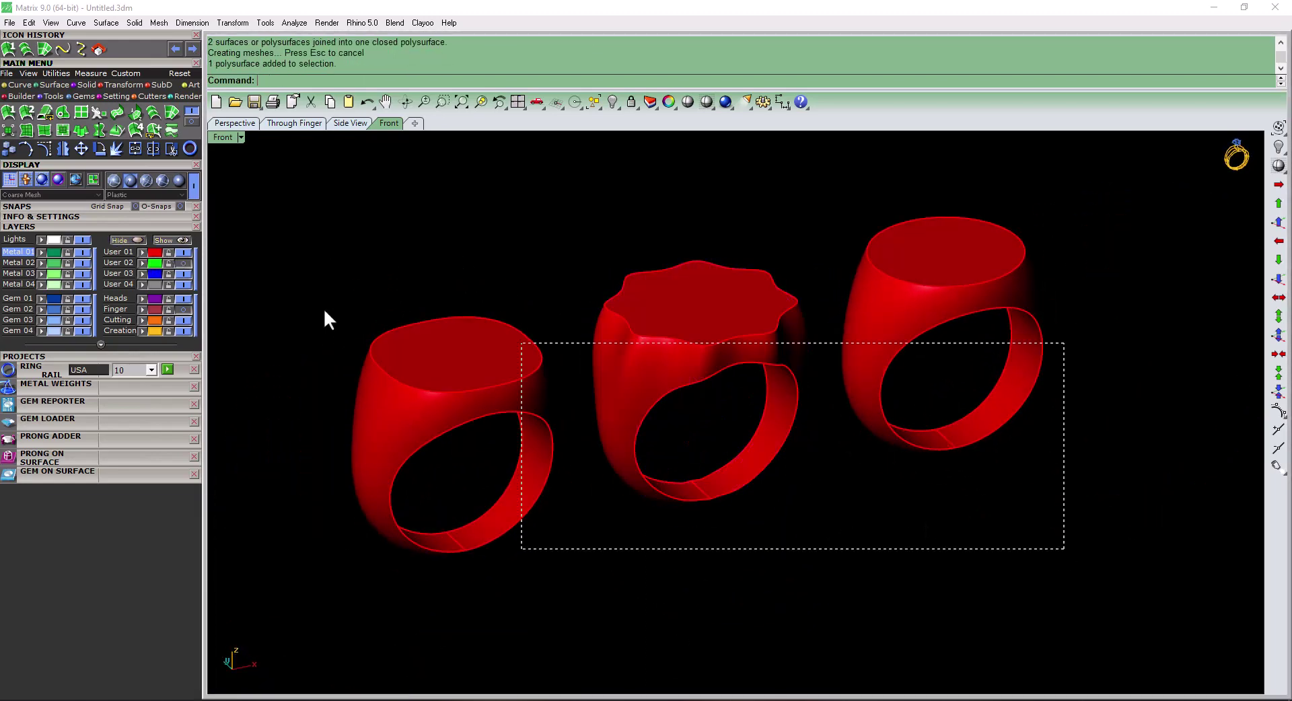
drag(324, 308, 323, 310)
ctrl+shift+right_drag(759, 425, 853, 450)
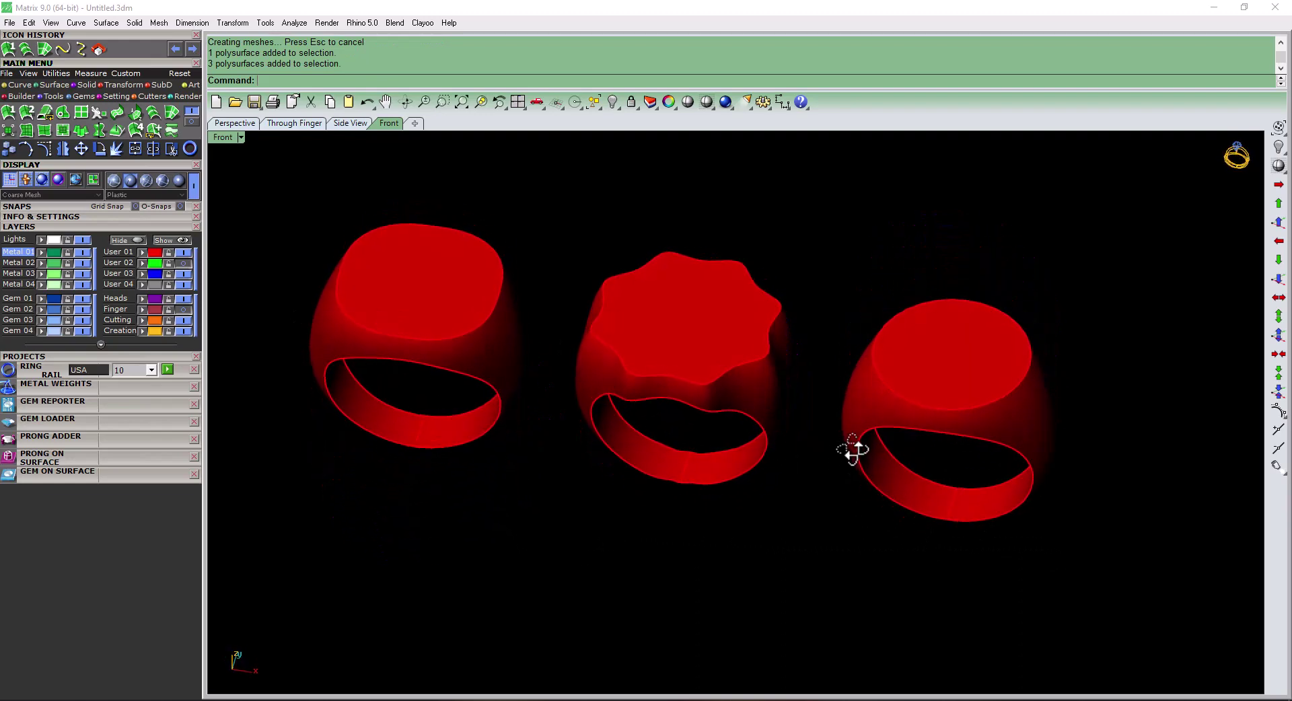
drag(1053, 615, 233, 148)
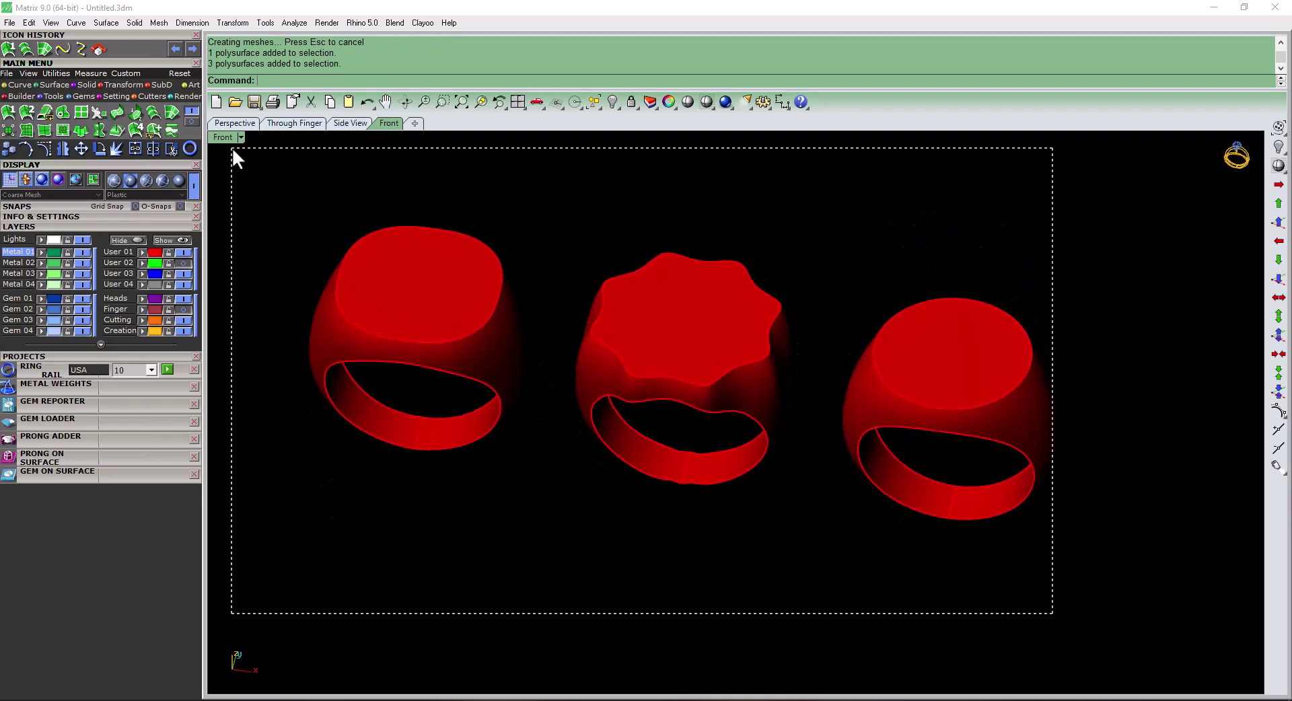
click(867, 668)
mouse_move(842, 608)
ctrl+shift+right_down()
mouse_move(816, 363)
mouse_move(961, 546)
mouse_move(862, 482)
mouse_move(779, 568)
ctrl+shift+right_up()
mouse_move(750, 395)
ctrl+shift+right_down()
mouse_move(685, 555)
mouse_move(505, 557)
mouse_move(634, 375)
mouse_move(854, 285)
mouse_move(902, 330)
mouse_move(877, 527)
mouse_move(1142, 597)
ctrl+shift+right_up()
key(ctrl+a)
mouse_move(874, 424)
ctrl+shift+right_down()
mouse_move(819, 583)
mouse_move(848, 557)
mouse_move(1021, 626)
ctrl+shift+right_up()
key(ctrl+a)
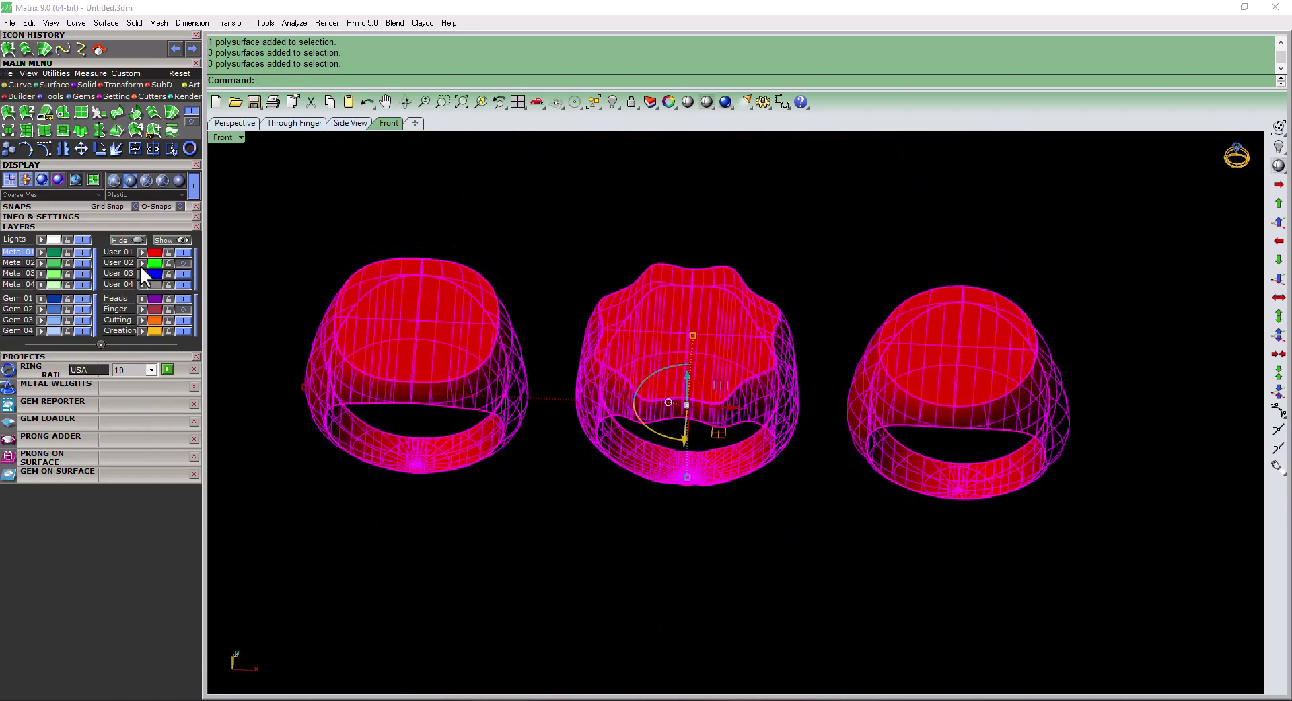
click(385, 216)
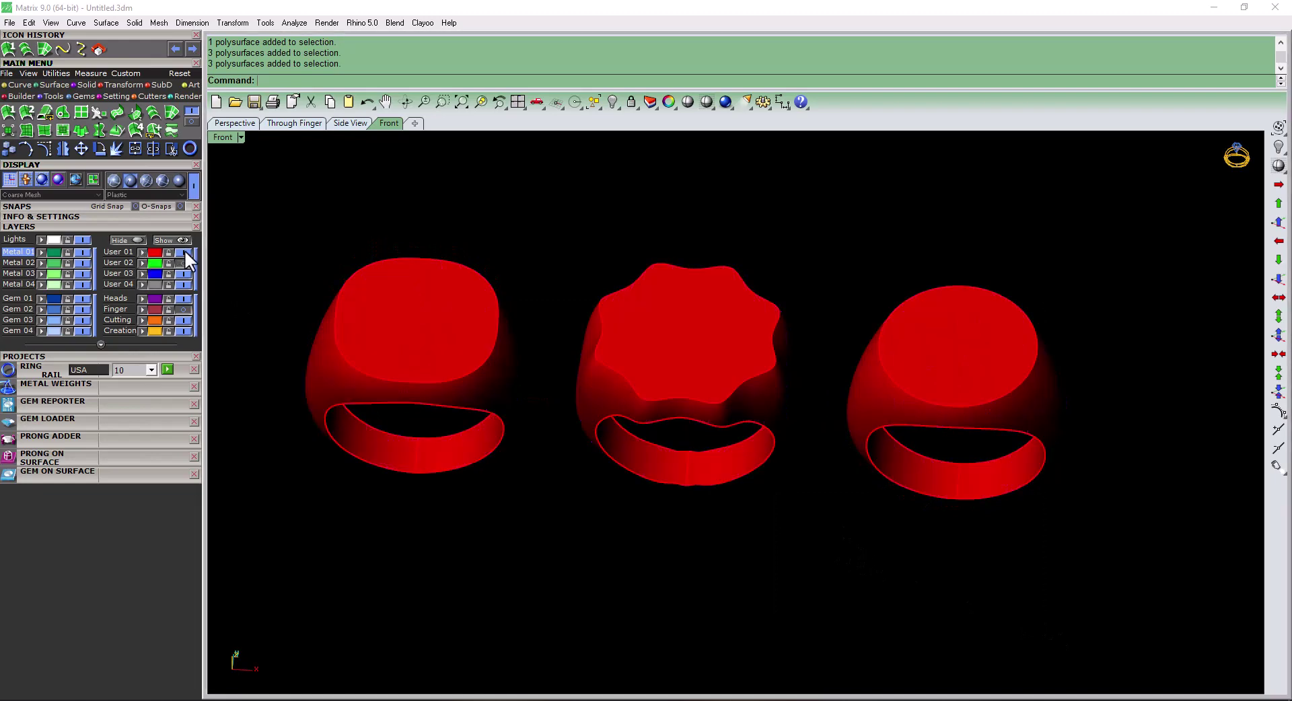
scroll(669, 421, up, 2)
ctrl+shift+right_drag(736, 401, 743, 425)
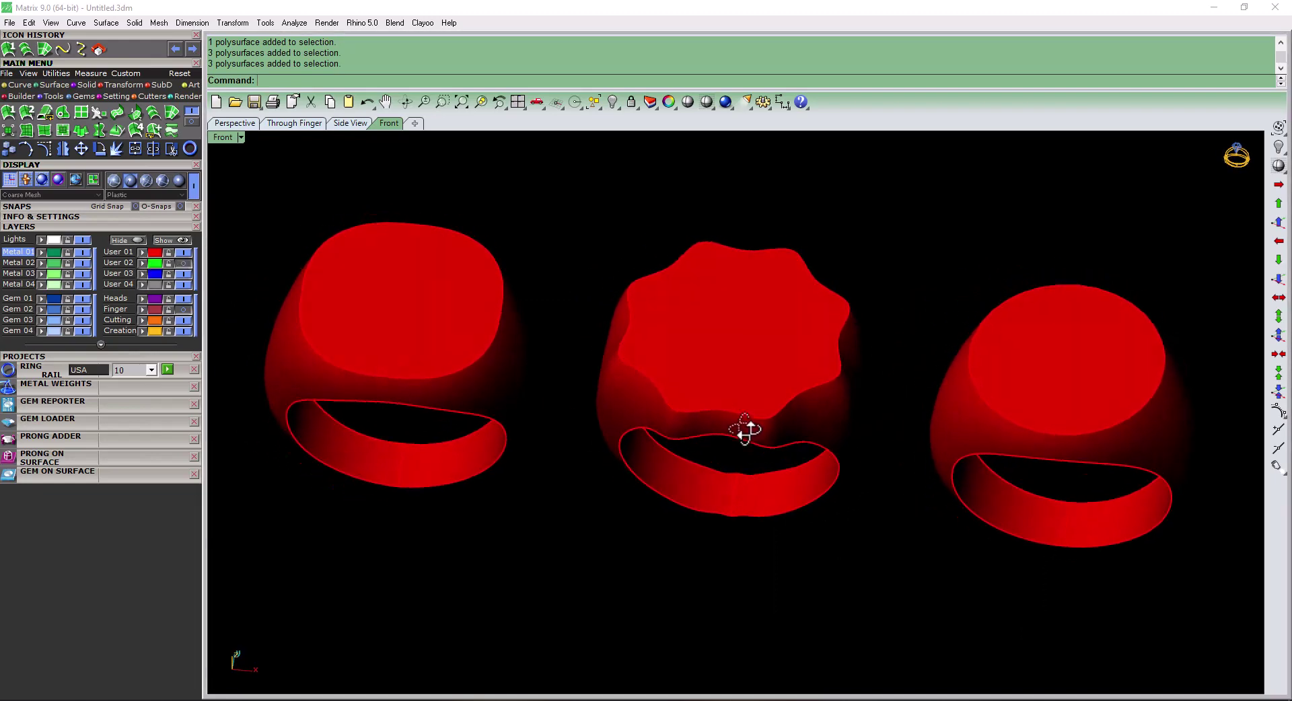
right_drag(801, 551, 803, 543)
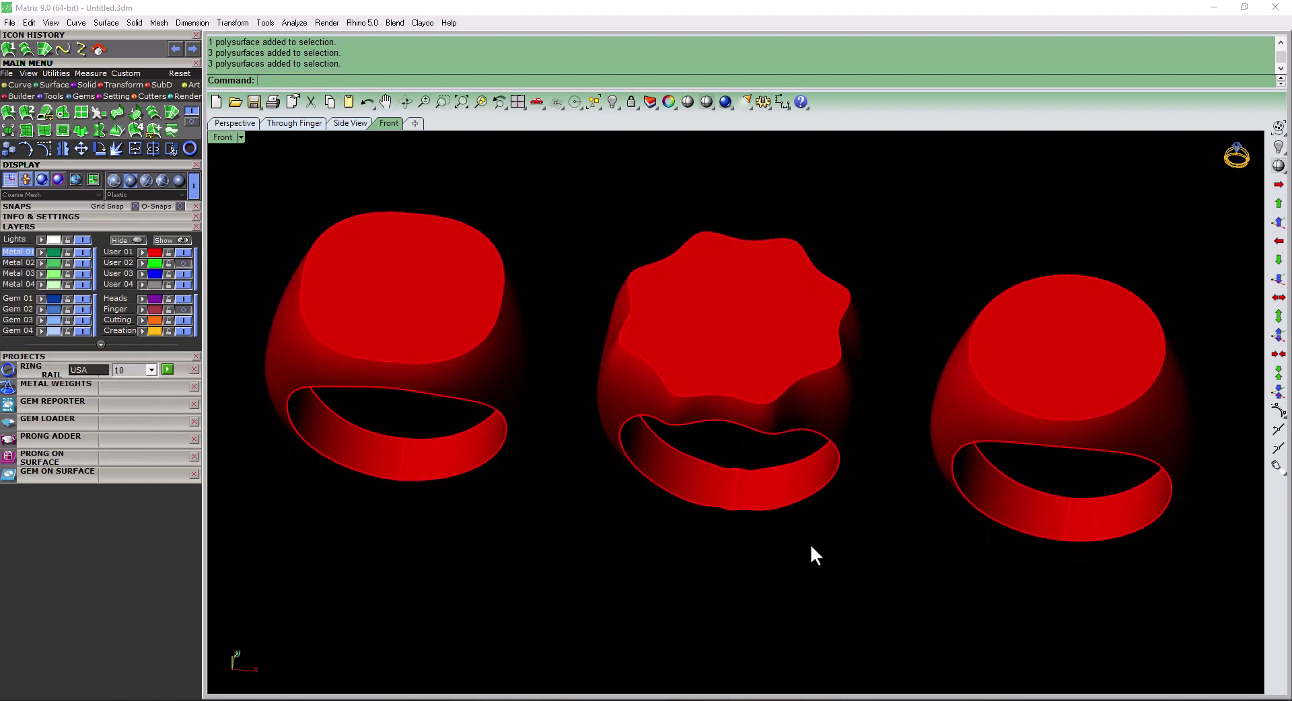